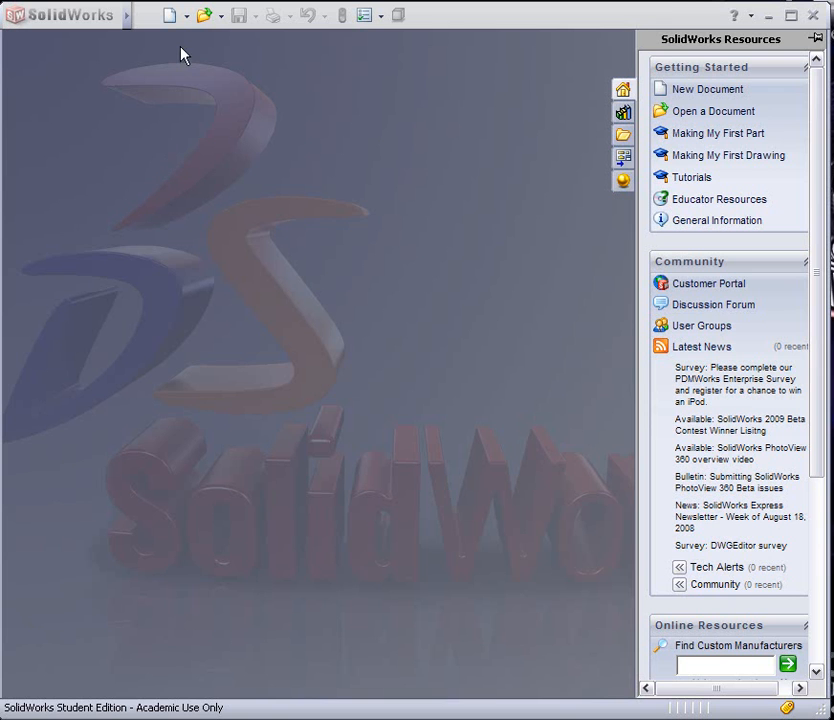
Create a new part document
{"action": "left_click", "coordinate": [169, 17]}
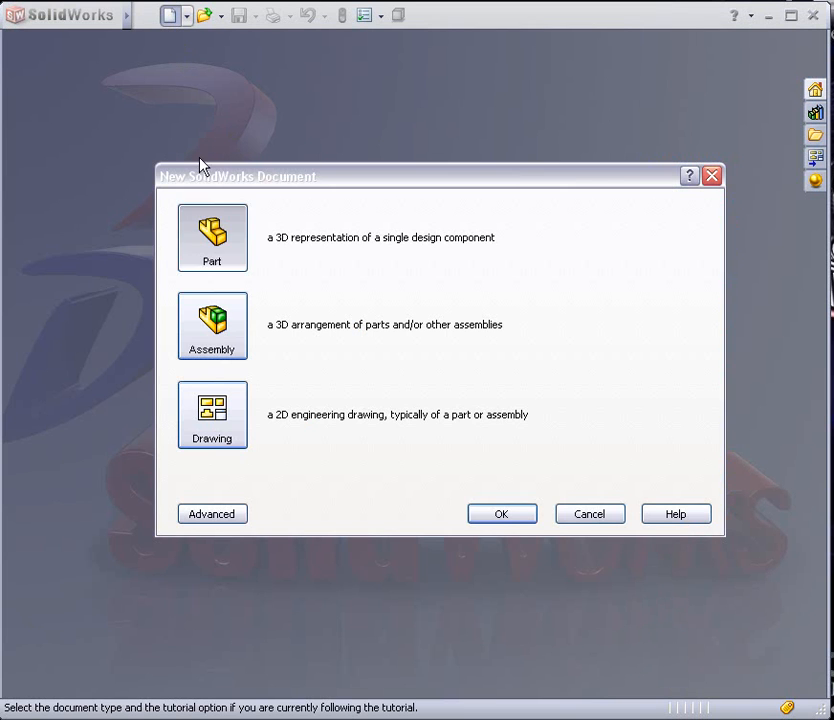
{"action": "left_click", "coordinate": [500, 512]}
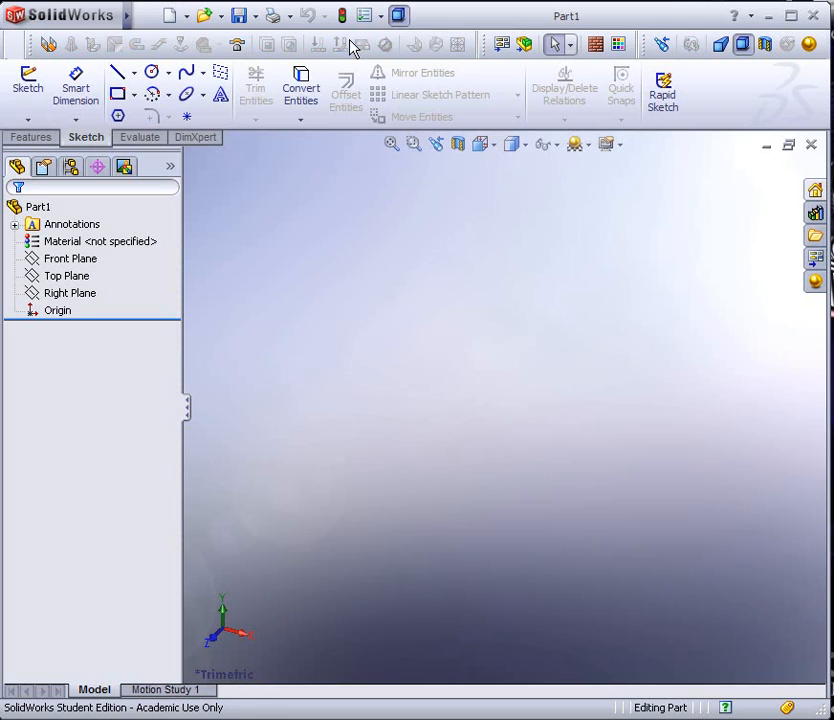
Customize the interface by adding the Sketch Picture command from the Sketch category to the toolbar beside the Select tool
{"action": "right_click", "coordinate": [424, 50]}
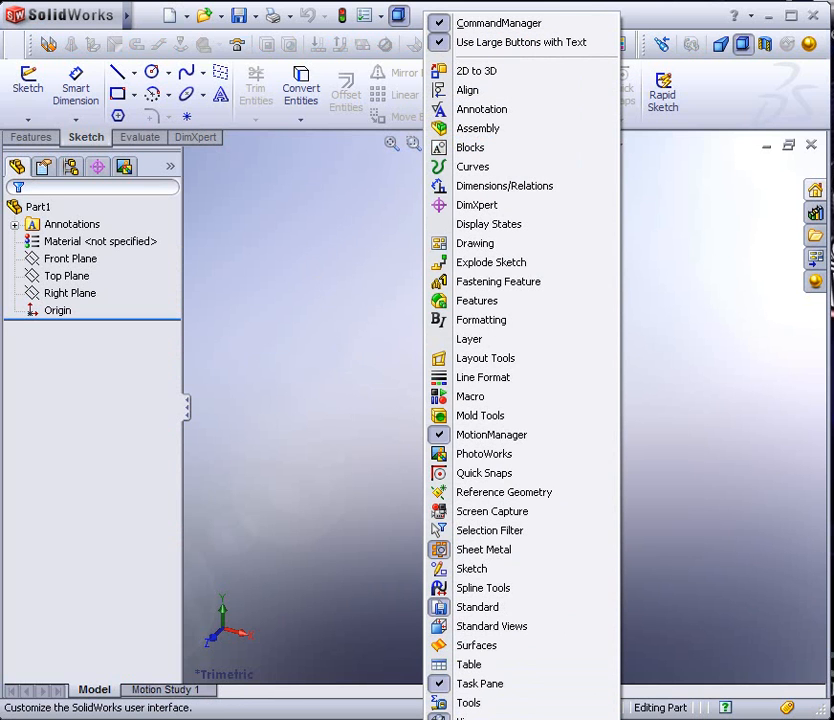
{"action": "left_click", "coordinate": [470, 719]}
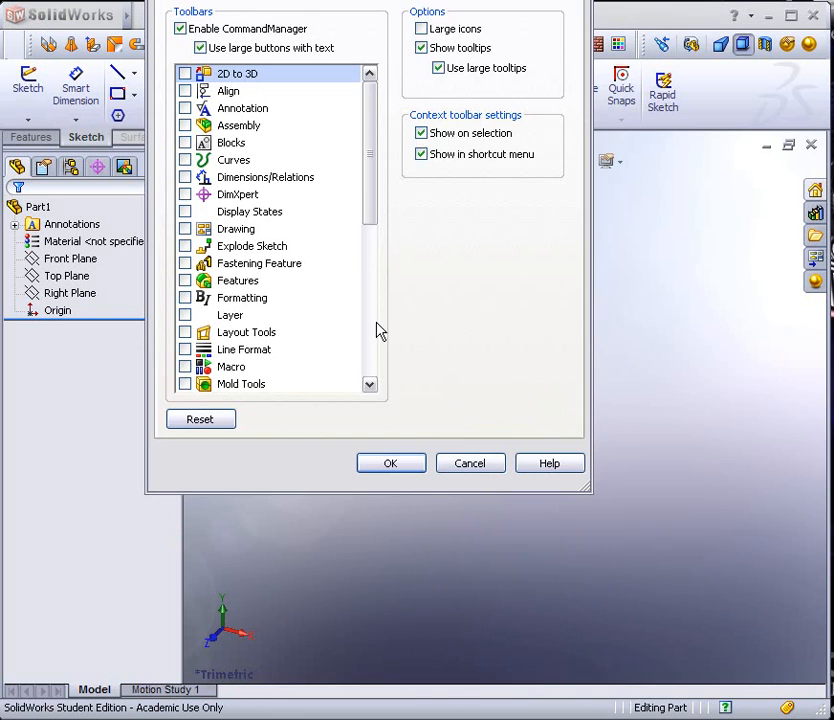
{"action": "left_click_drag", "start_coordinate": [345, 0], "coordinate": [302, 125]}
{"action": "left_click", "coordinate": [272, 134]}
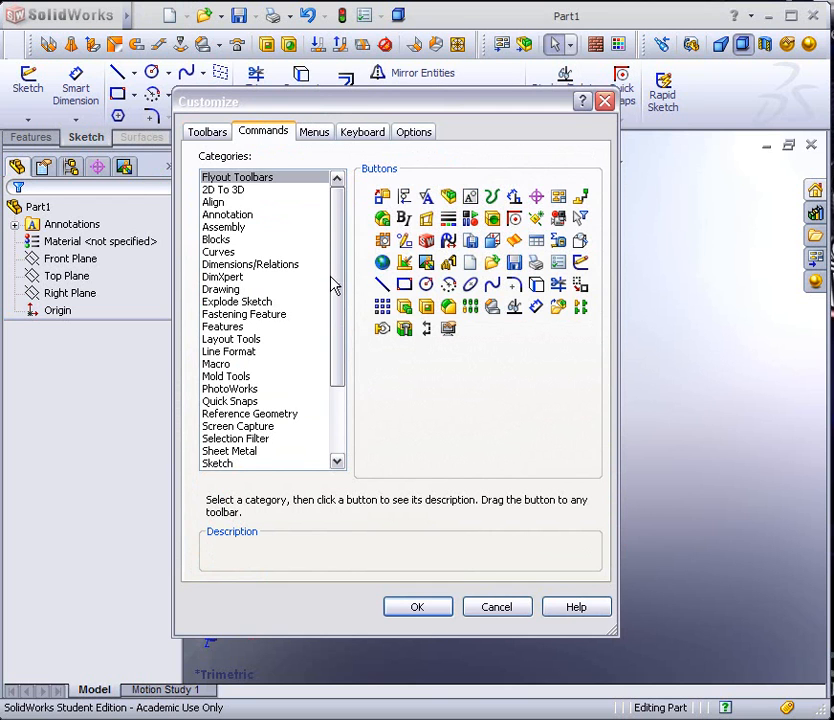
{"action": "scroll", "coordinate": [335, 285], "scroll_direction": "down", "scroll_amount": 2}
{"action": "left_click", "coordinate": [221, 440]}
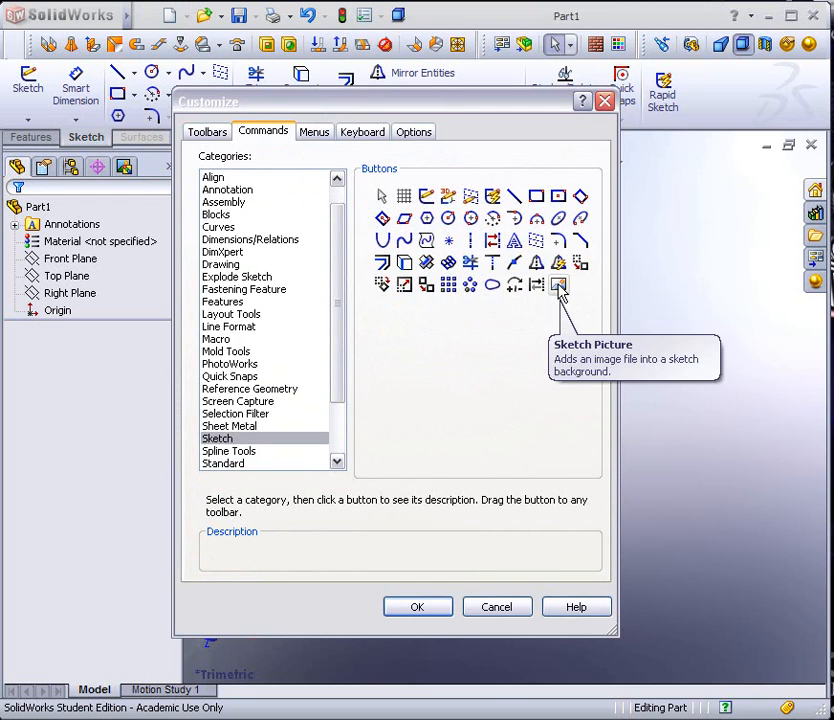
{"action": "mouse_move", "coordinate": [559, 287]}
{"action": "left_mouse_down"}
{"action": "mouse_move", "coordinate": [614, 283]}
{"action": "mouse_move", "coordinate": [661, 127]}
{"action": "mouse_move", "coordinate": [592, 56]}
{"action": "left_mouse_up"}
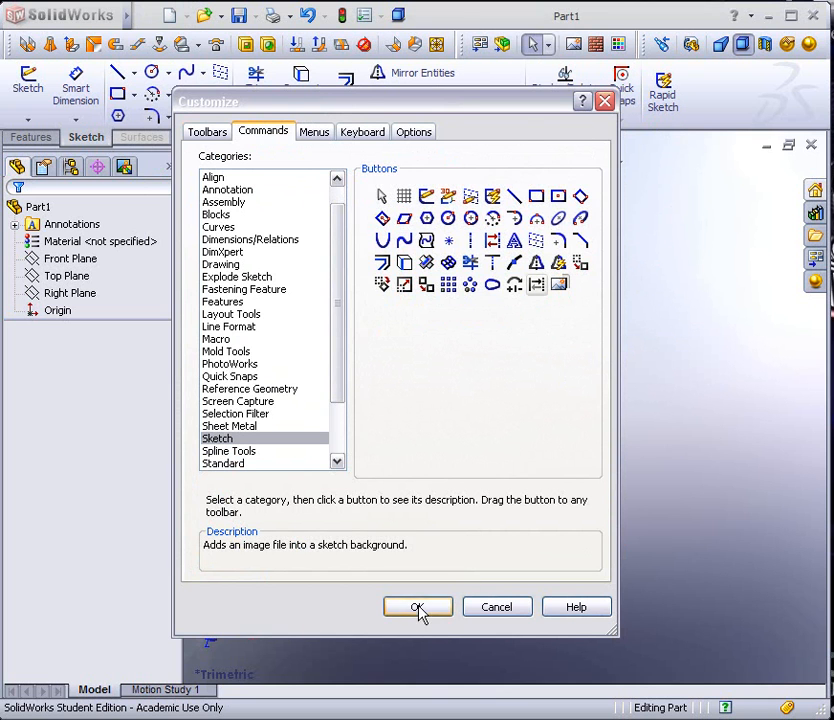
{"action": "left_click", "coordinate": [417, 607]}
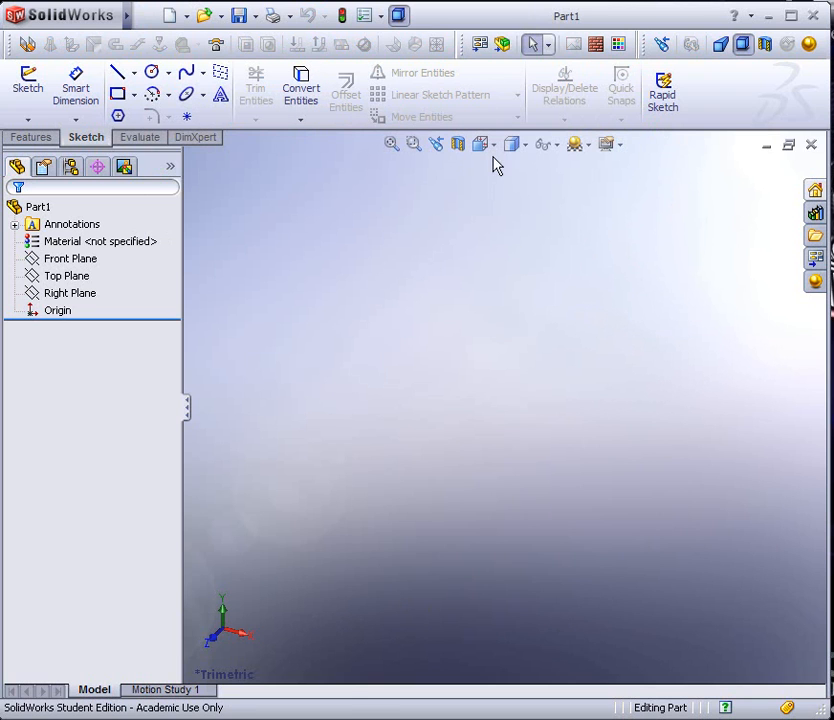
Start a sketch on the Front Plane and insert the picture 2206 P1 from the desktop folder 2206 P1
{"action": "left_click", "coordinate": [60, 260]}
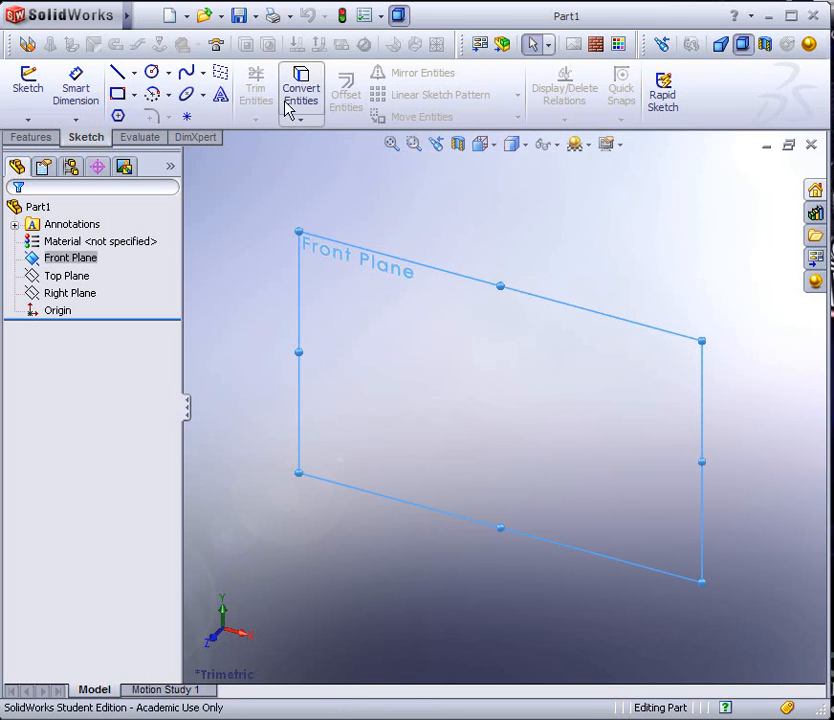
{"action": "left_click", "coordinate": [29, 89]}
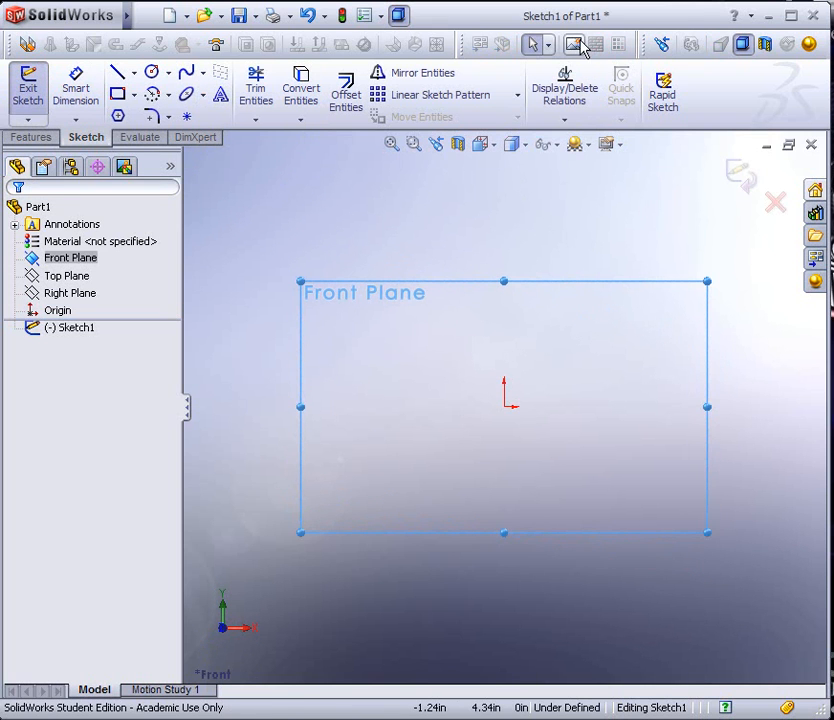
{"action": "left_click", "coordinate": [577, 46]}
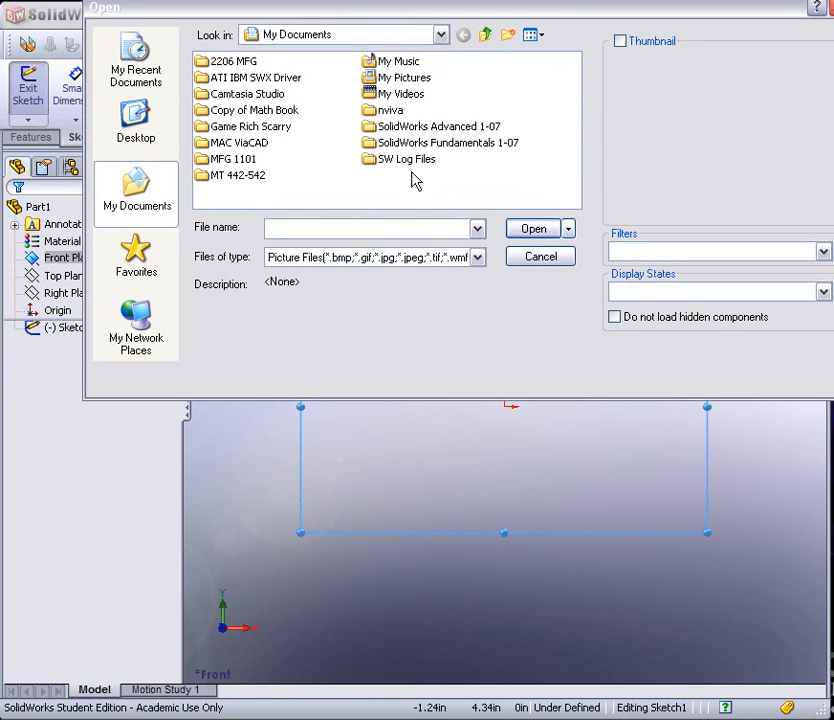
{"action": "left_click", "coordinate": [133, 119]}
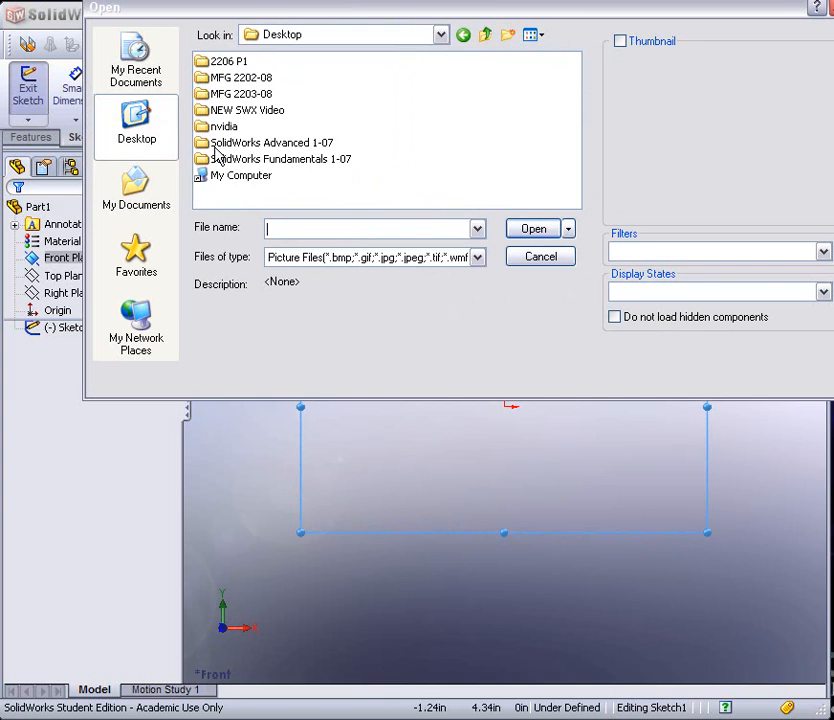
{"action": "double_click", "coordinate": [231, 63]}
{"action": "left_click", "coordinate": [227, 62]}
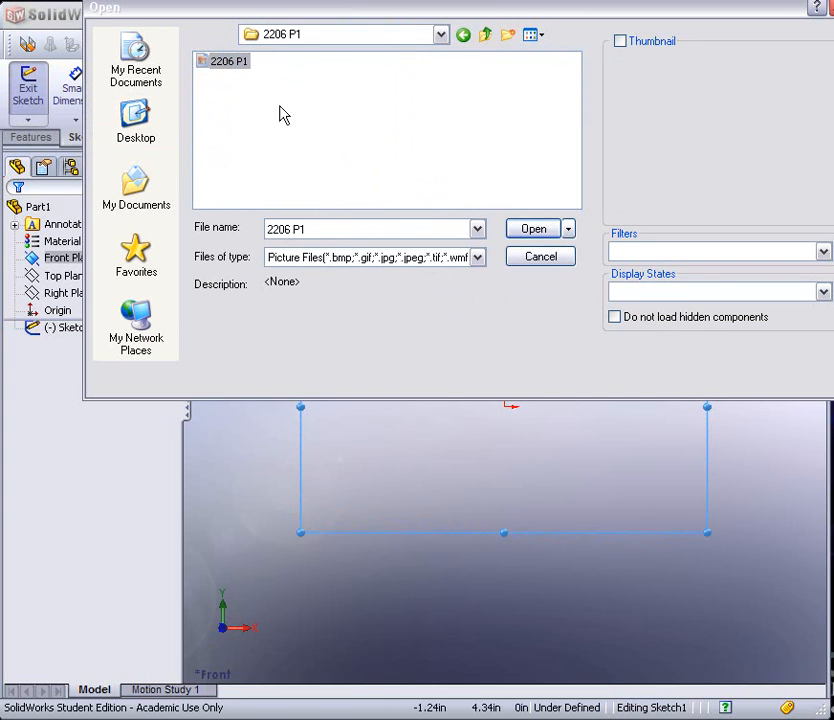
{"action": "left_click", "coordinate": [531, 232]}
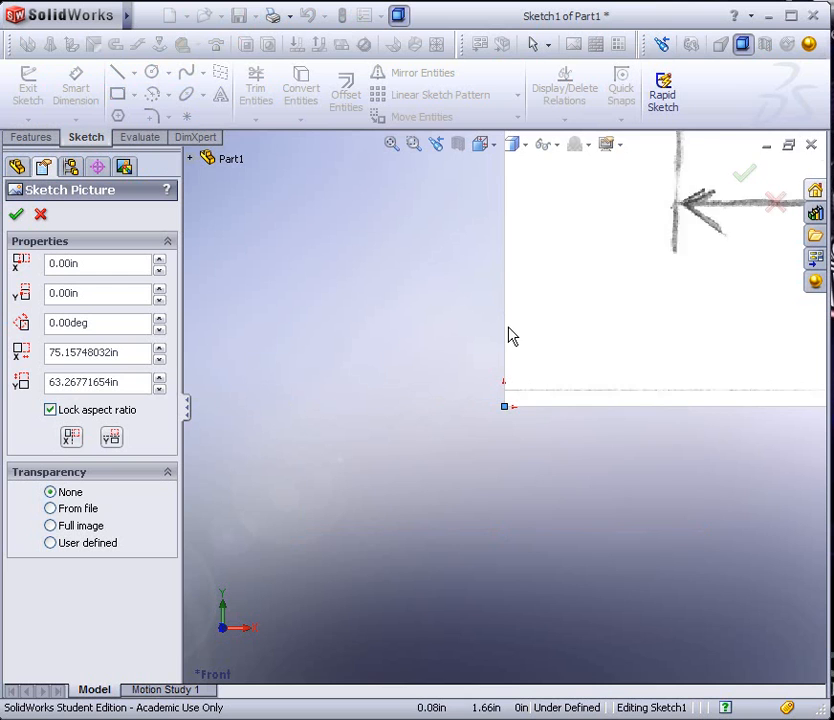
Examine the inserted tray drawing, including its side, isometric and plan views, dimensions, notes and title block
{"action": "scroll", "coordinate": [615, 370], "scroll_direction": "down", "scroll_amount": 4}
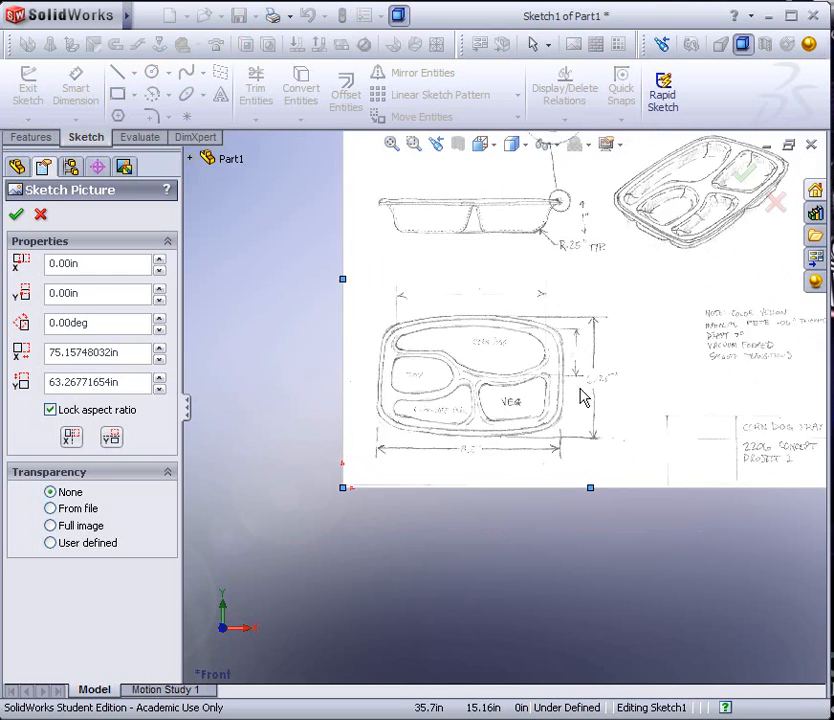
{"action": "scroll", "coordinate": [478, 390], "scroll_direction": "up", "scroll_amount": 3}
{"action": "scroll", "coordinate": [536, 298], "scroll_direction": "up", "scroll_amount": 1}
{"action": "scroll", "coordinate": [545, 295], "scroll_direction": "down", "scroll_amount": 4}
{"action": "scroll", "coordinate": [543, 293], "scroll_direction": "up", "scroll_amount": 4}
{"action": "scroll", "coordinate": [667, 419], "scroll_direction": "down", "scroll_amount": 1}
{"action": "scroll", "coordinate": [676, 477], "scroll_direction": "down", "scroll_amount": 3}
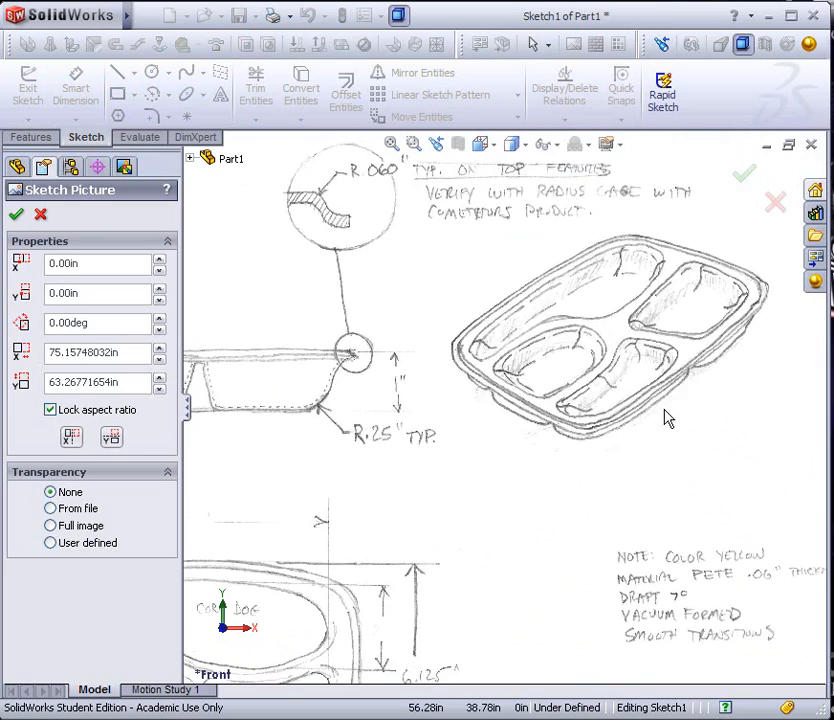
{"action": "scroll", "coordinate": [669, 481], "scroll_direction": "up", "scroll_amount": 2}
{"action": "scroll", "coordinate": [644, 545], "scroll_direction": "down", "scroll_amount": 4}
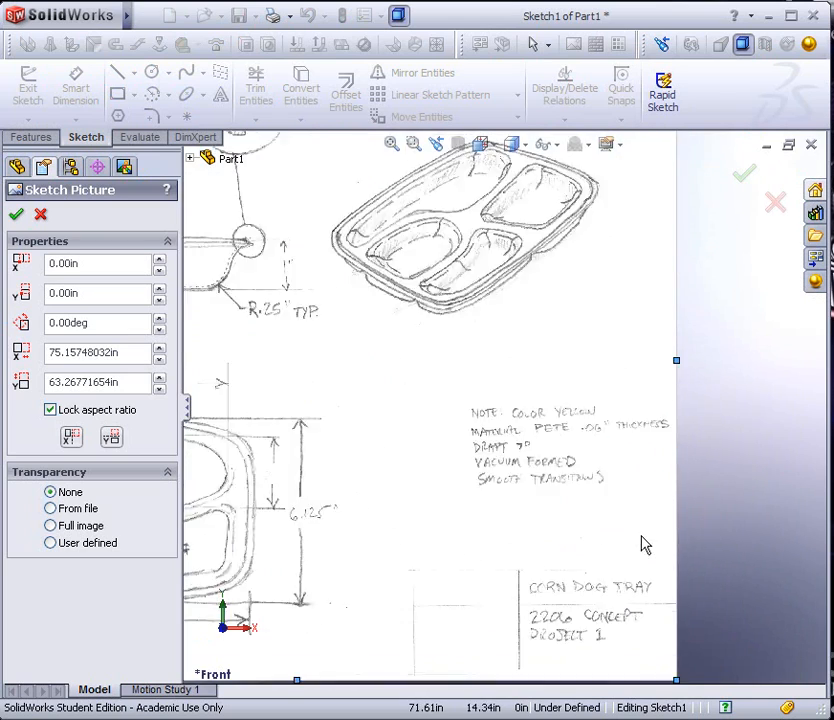
{"action": "scroll", "coordinate": [469, 497], "scroll_direction": "up", "scroll_amount": 3}
{"action": "scroll", "coordinate": [264, 425], "scroll_direction": "down", "scroll_amount": 4}
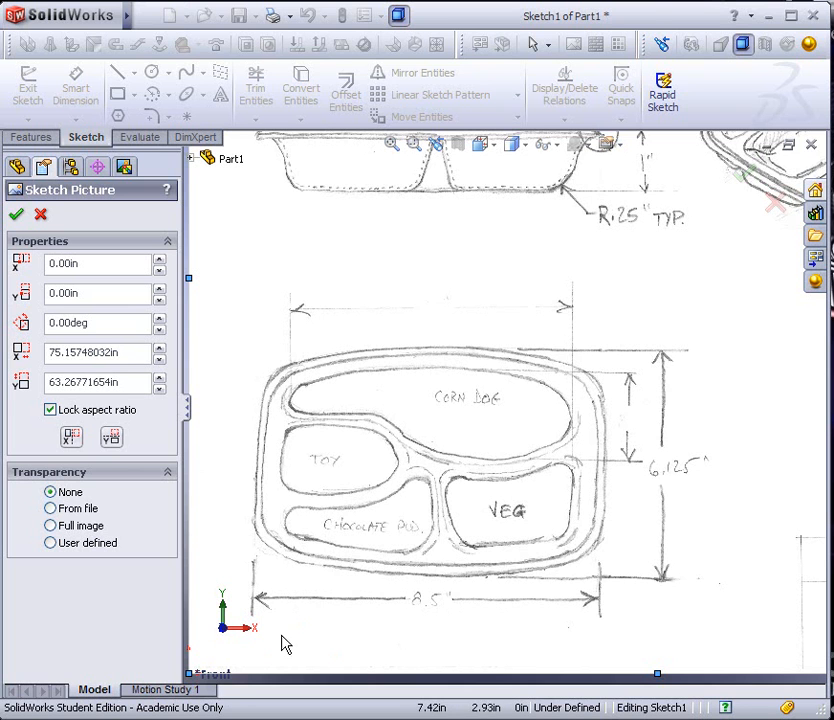
{"action": "scroll", "coordinate": [257, 651], "scroll_direction": "up", "scroll_amount": 3}
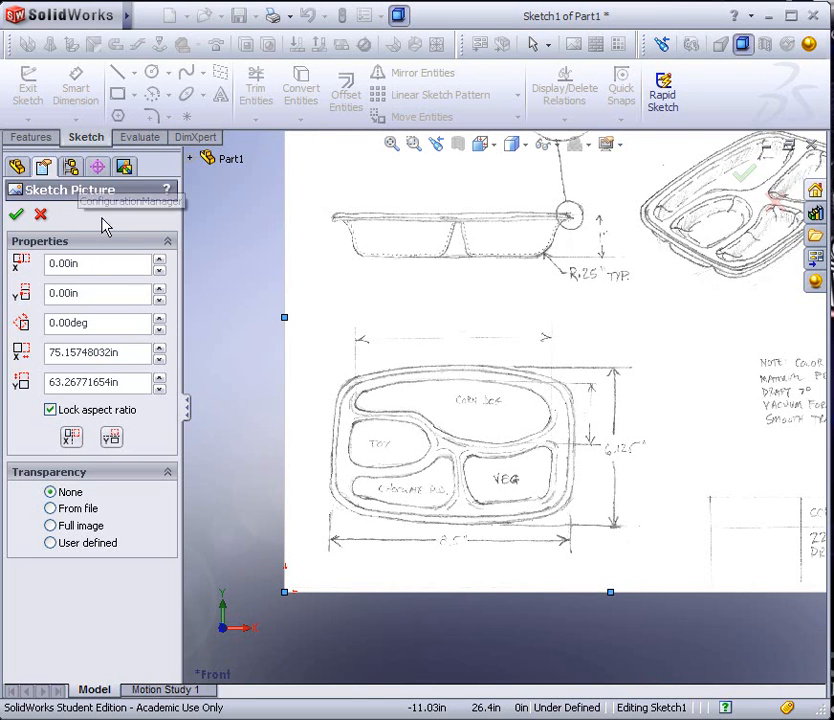
Accept the picture and sketch a horizontal construction line about 30.46 in long from the origin along the picture's lower edge
{"action": "left_click", "coordinate": [16, 214]}
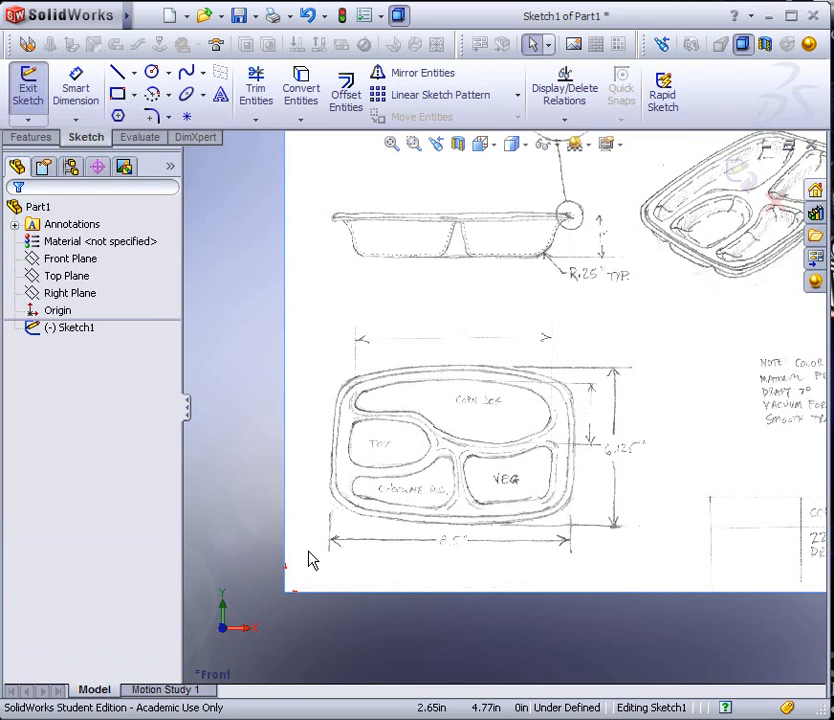
{"action": "left_click", "coordinate": [133, 77]}
{"action": "left_click", "coordinate": [124, 117]}
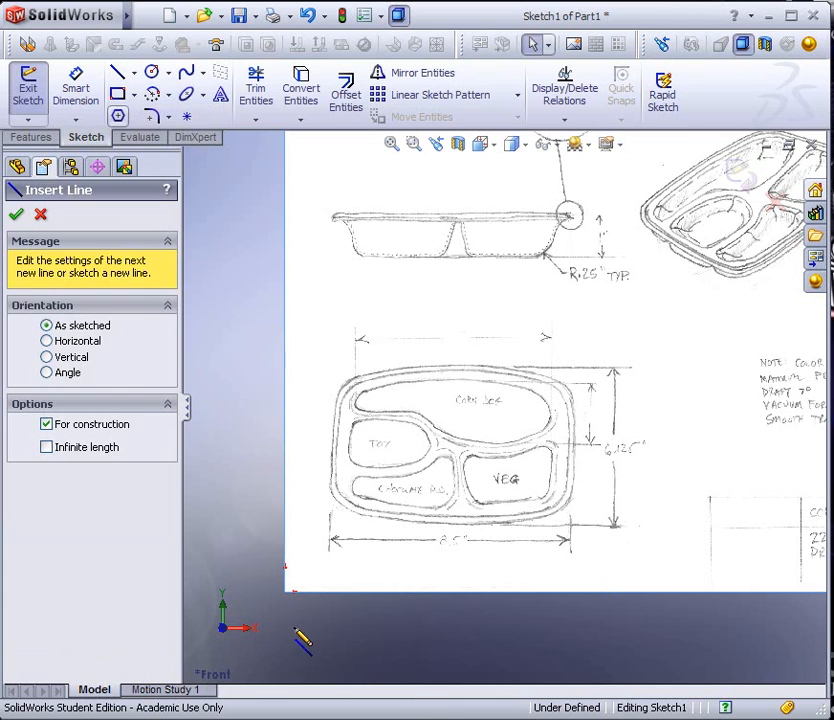
{"action": "left_click", "coordinate": [288, 591]}
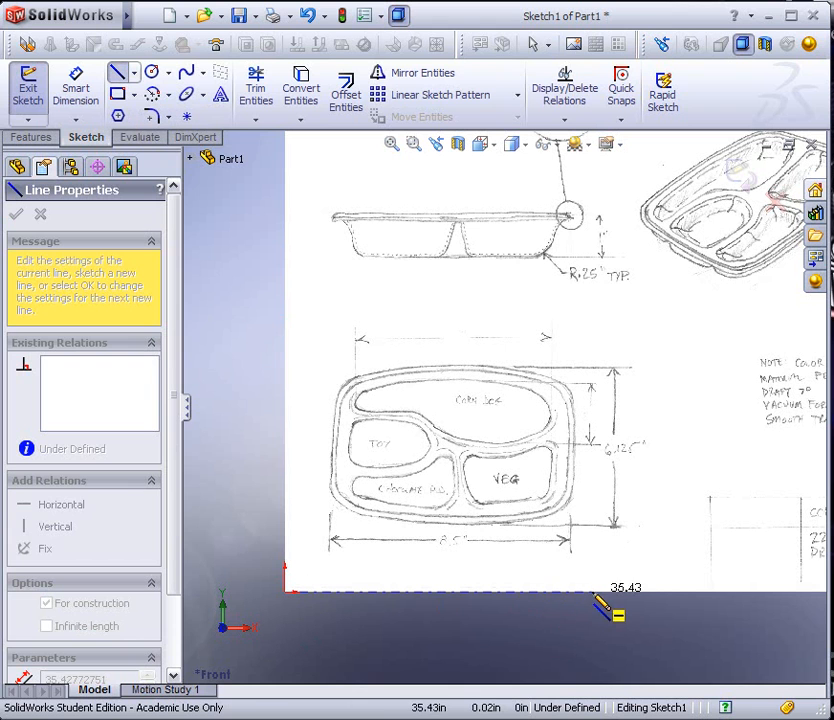
{"action": "left_click", "coordinate": [550, 594]}
{"action": "key", "text": "Escape"}
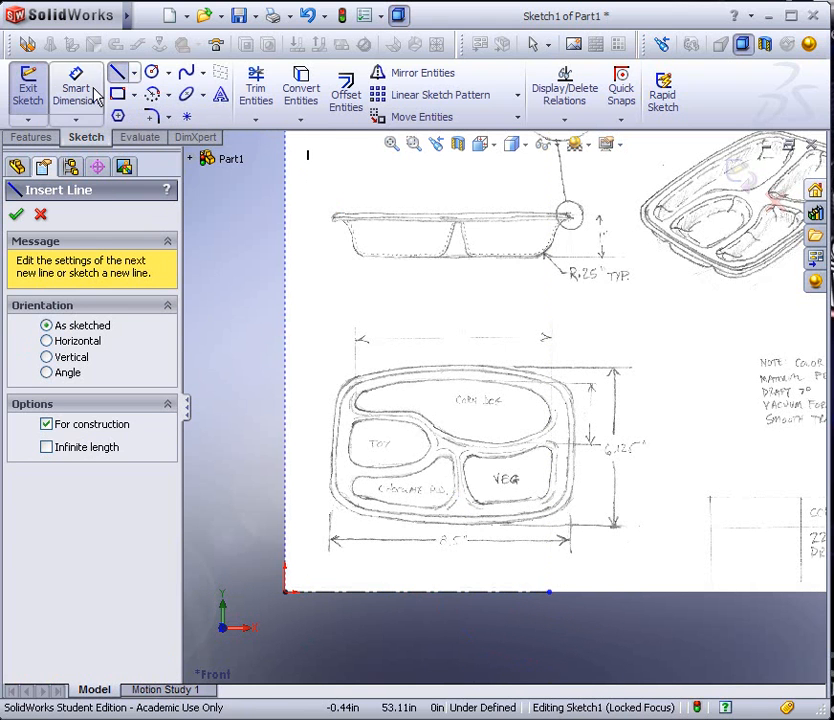
{"action": "key", "text": "Escape"}
Dimension the horizontal construction line's length to 8.50 in
{"action": "left_click", "coordinate": [425, 593]}
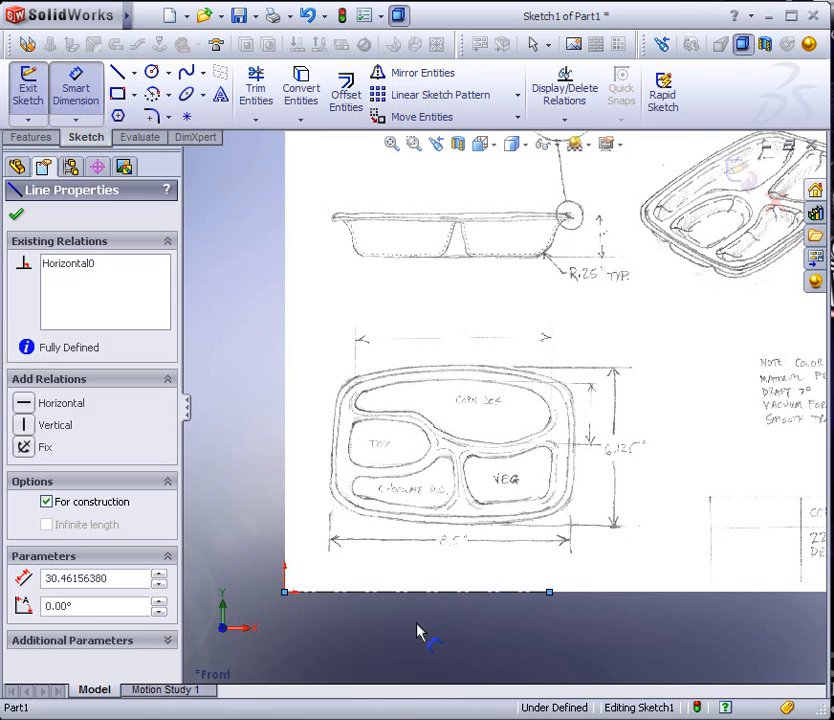
{"action": "left_click", "coordinate": [418, 628]}
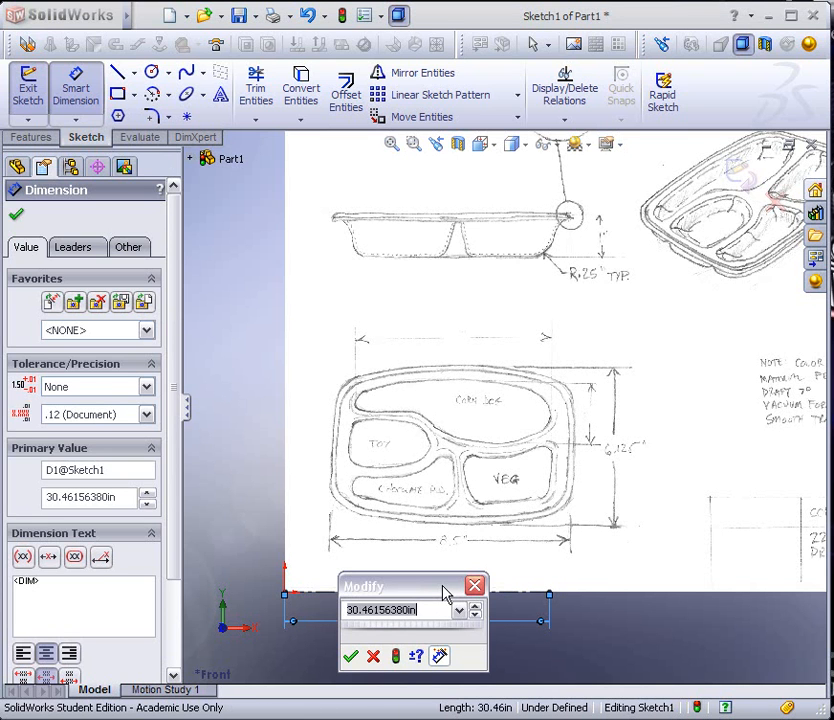
{"action": "type", "text": "8"}
{"action": "key", "text": "Return"}
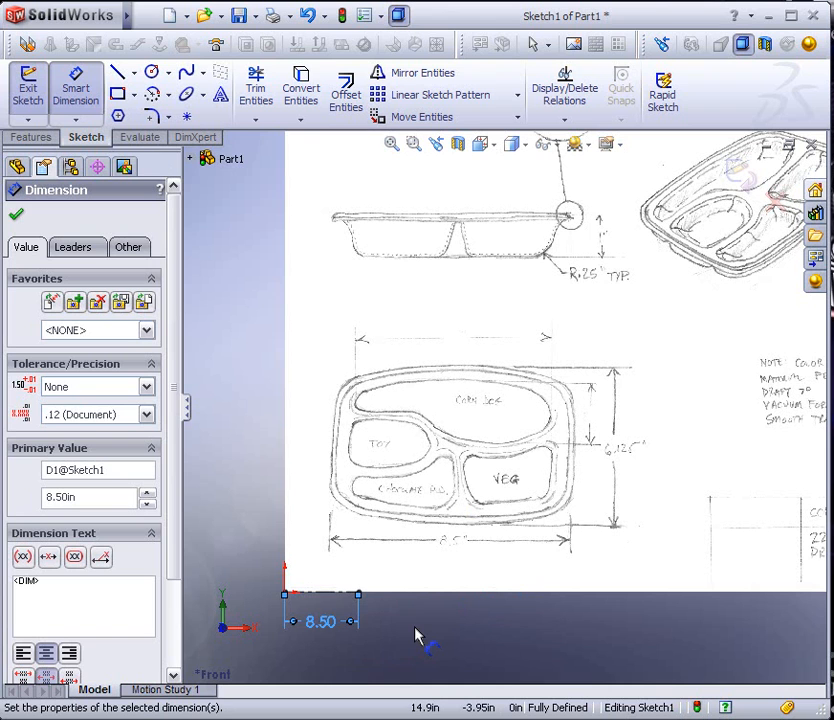
{"action": "left_click", "coordinate": [16, 216]}
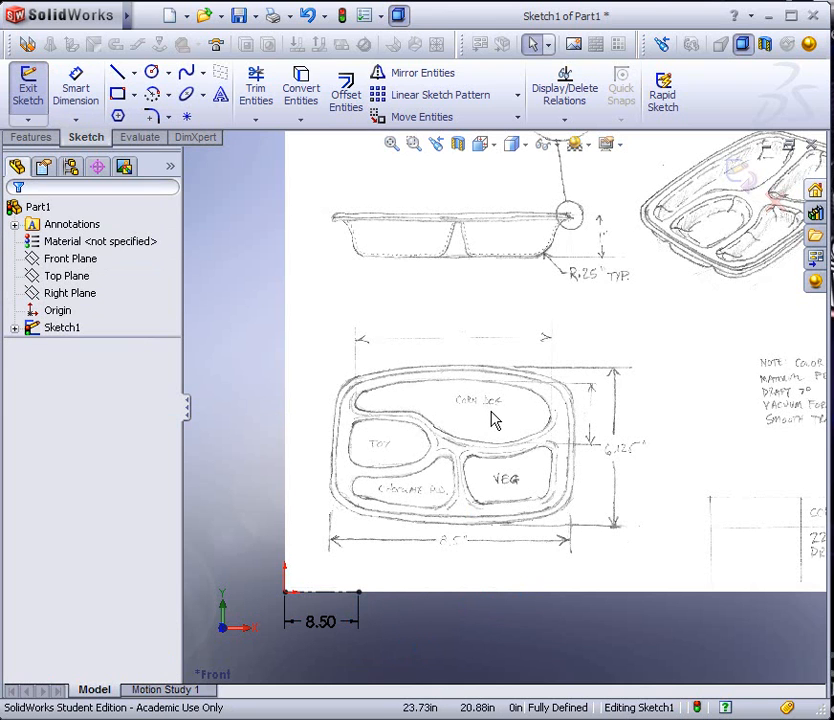
Shrink the sketch picture to about 9.74 in wide by 8.20 in high with the aspect ratio locked
{"action": "left_click", "coordinate": [521, 430]}
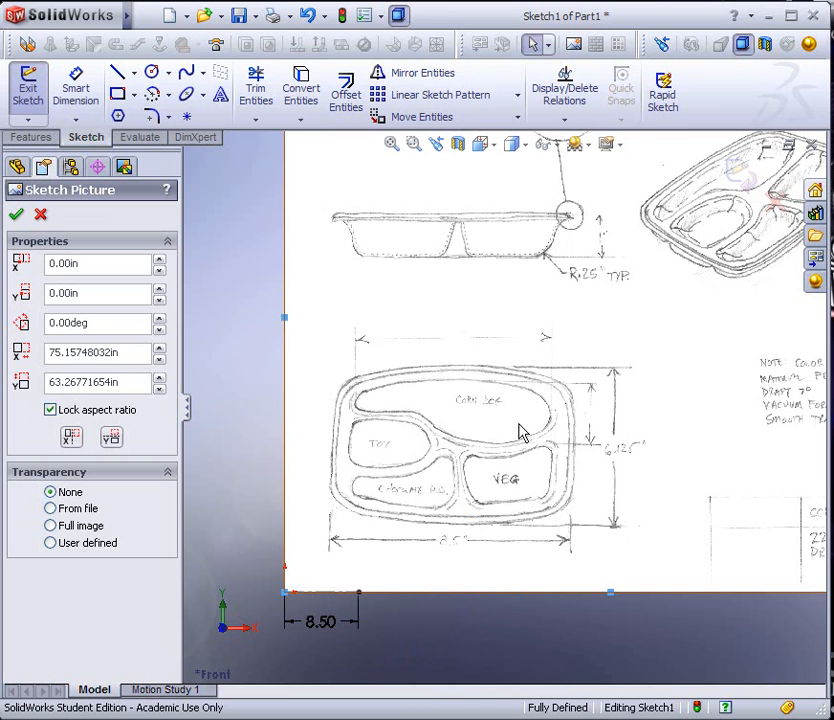
{"action": "scroll", "coordinate": [521, 447], "scroll_direction": "up", "scroll_amount": 3}
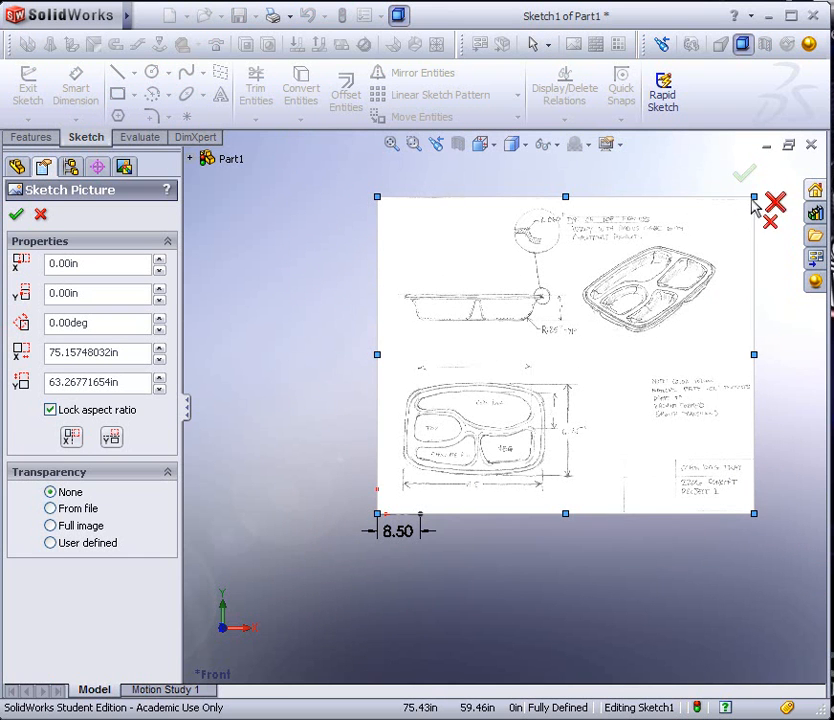
{"action": "scroll", "coordinate": [750, 215], "scroll_direction": "up", "scroll_amount": 2}
{"action": "scroll", "coordinate": [720, 245], "scroll_direction": "down", "scroll_amount": 3}
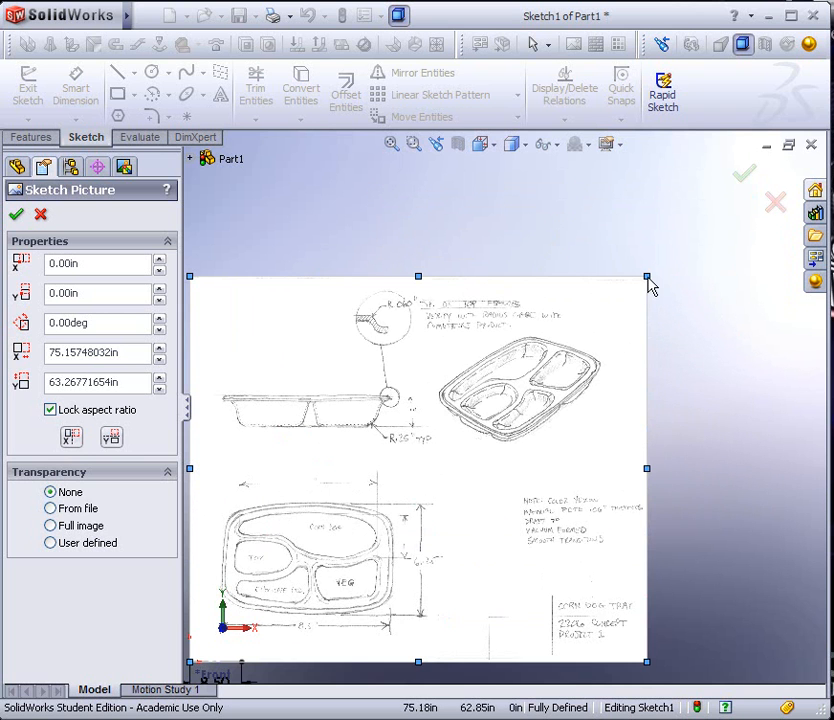
{"action": "mouse_move", "coordinate": [647, 285]}
{"action": "left_mouse_down"}
{"action": "mouse_move", "coordinate": [242, 622]}
{"action": "mouse_move", "coordinate": [248, 612]}
{"action": "left_mouse_up"}
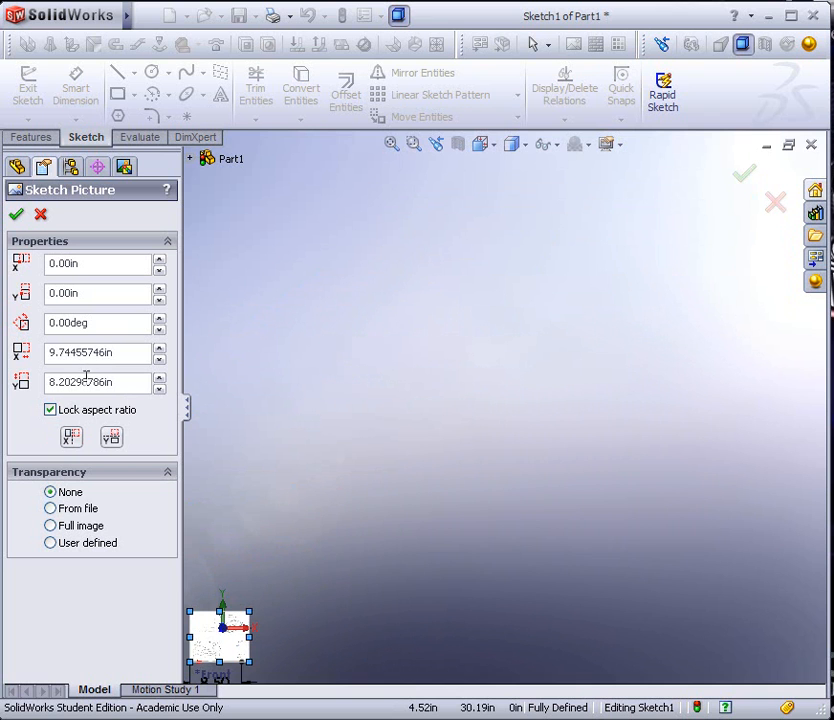
Enlarge the sketch picture to about 18.60 in wide by 15.65 in high, extending its lower-left corner beyond the origin
{"action": "scroll", "coordinate": [268, 510], "scroll_direction": "up", "scroll_amount": 2}
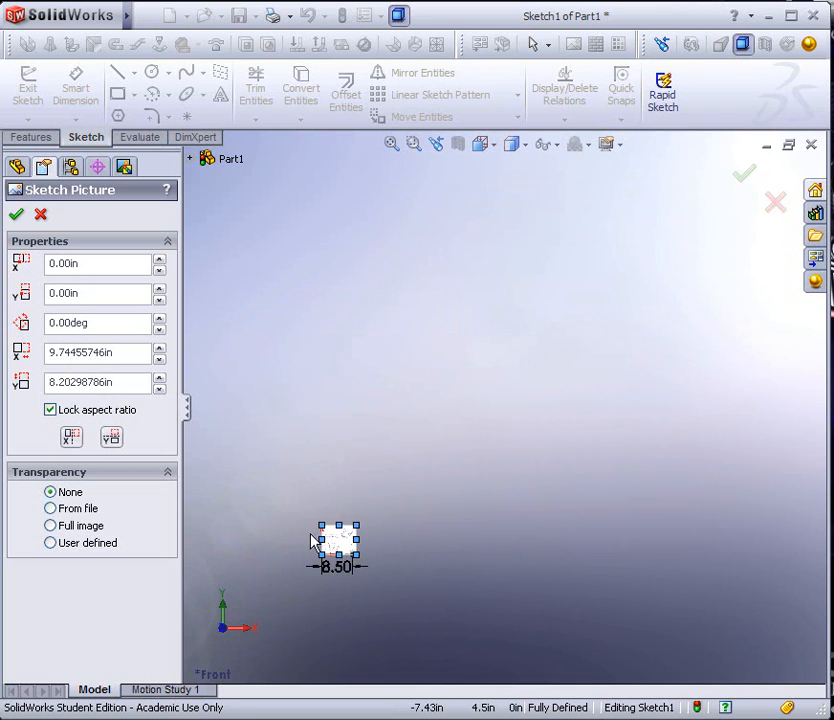
{"action": "scroll", "coordinate": [277, 525], "scroll_direction": "down", "scroll_amount": 3}
{"action": "scroll", "coordinate": [440, 545], "scroll_direction": "down", "scroll_amount": 5}
{"action": "scroll", "coordinate": [408, 451], "scroll_direction": "down", "scroll_amount": 3}
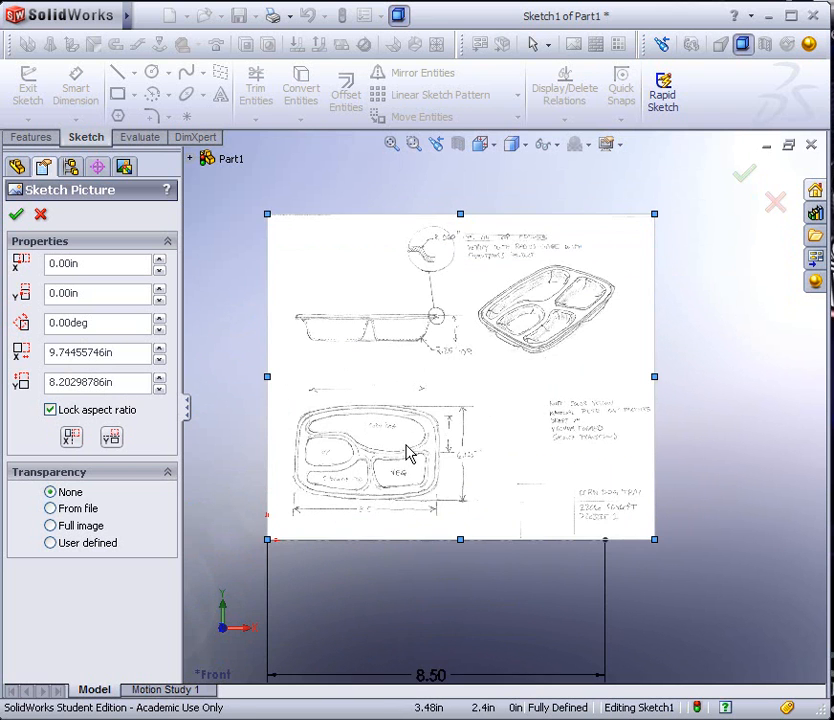
{"action": "mouse_move", "coordinate": [656, 215]}
{"action": "left_mouse_down"}
{"action": "mouse_move", "coordinate": [654, 222]}
{"action": "mouse_move", "coordinate": [672, 213]}
{"action": "mouse_move", "coordinate": [661, 203]}
{"action": "mouse_move", "coordinate": [729, 172]}
{"action": "left_mouse_up"}
{"action": "scroll", "coordinate": [558, 417], "scroll_direction": "up", "scroll_amount": 2}
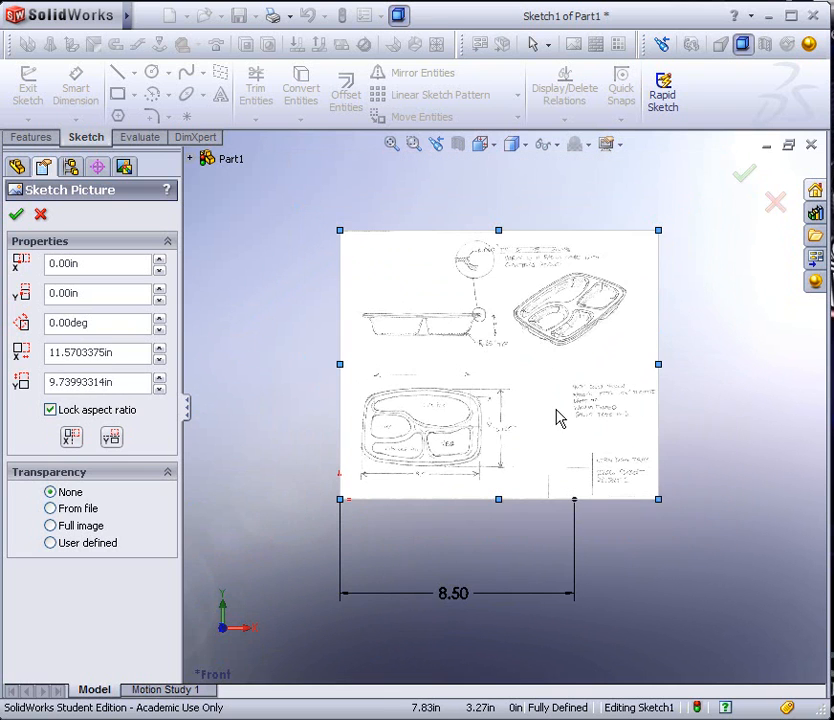
{"action": "left_click_drag", "start_coordinate": [660, 231], "coordinate": [724, 176]}
{"action": "scroll", "coordinate": [687, 245], "scroll_direction": "up", "scroll_amount": 2}
{"action": "left_click_drag", "start_coordinate": [661, 244], "coordinate": [722, 190]}
{"action": "left_click_drag", "start_coordinate": [388, 472], "coordinate": [366, 493]}
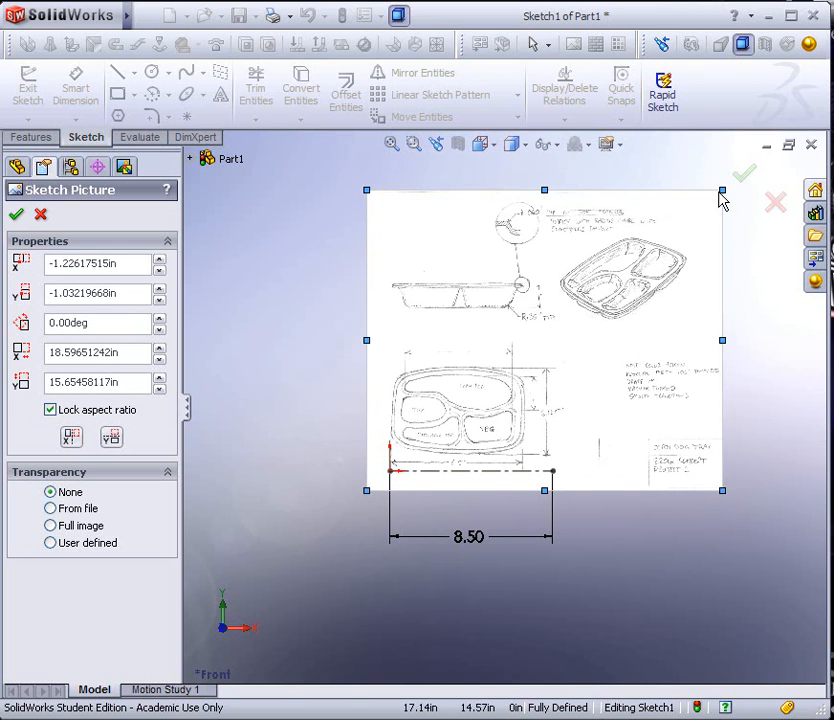
Enlarge the picture to about 22.35 in by 18.82 in and shift it so the plan view's left edge meets the origin
{"action": "mouse_move", "coordinate": [722, 490]}
{"action": "left_mouse_down"}
{"action": "mouse_move", "coordinate": [762, 528]}
{"action": "mouse_move", "coordinate": [778, 562]}
{"action": "mouse_move", "coordinate": [764, 548]}
{"action": "left_mouse_up"}
{"action": "left_click_drag", "start_coordinate": [766, 544], "coordinate": [767, 552]}
{"action": "mouse_move", "coordinate": [682, 472]}
{"action": "left_mouse_down"}
{"action": "mouse_move", "coordinate": [683, 485]}
{"action": "mouse_move", "coordinate": [678, 471]}
{"action": "left_mouse_up"}
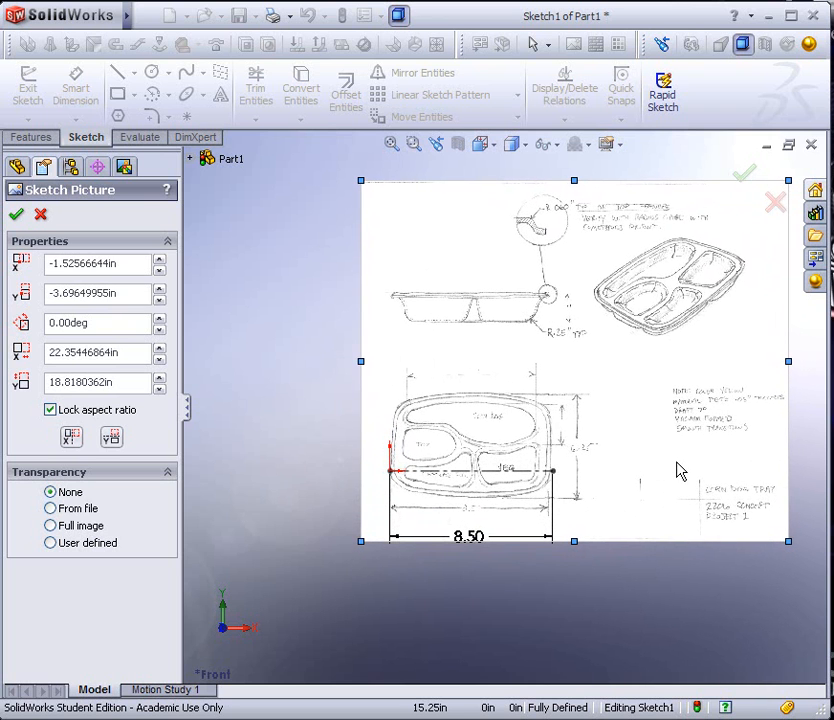
{"action": "scroll", "coordinate": [488, 469], "scroll_direction": "up", "scroll_amount": 2}
{"action": "scroll", "coordinate": [506, 443], "scroll_direction": "down", "scroll_amount": 6}
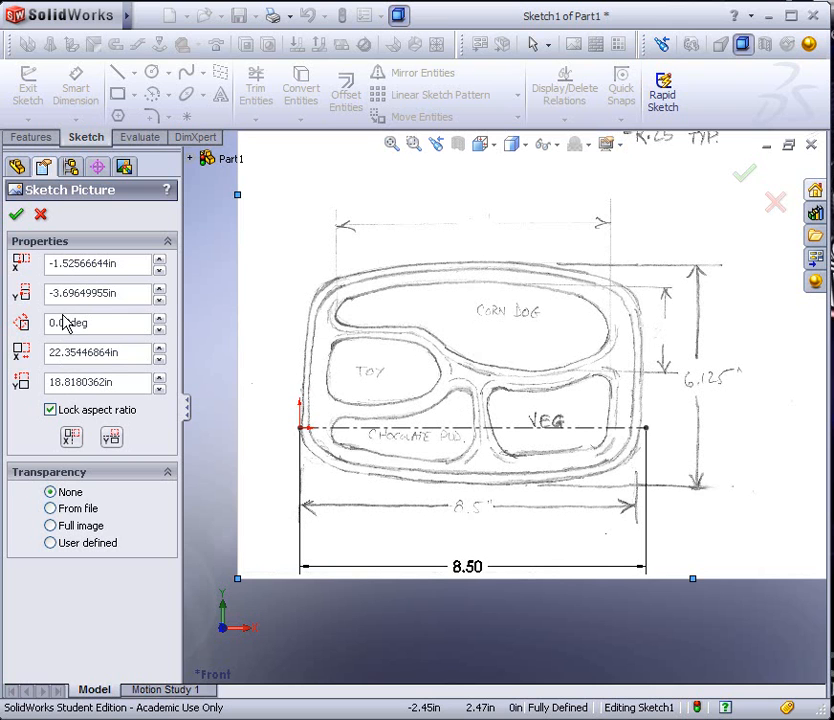
Rotate the picture by 1 degree and fit the tray's width to the 8.50 in line at about 22.65 in by 19.07 in
{"action": "left_click", "coordinate": [157, 318]}
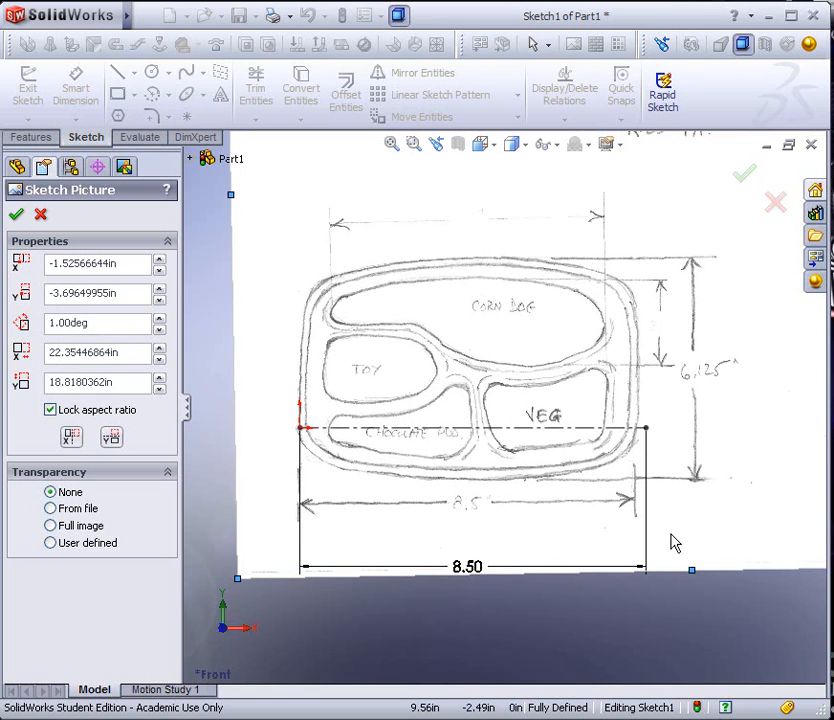
{"action": "left_click_drag", "start_coordinate": [238, 587], "coordinate": [229, 597]}
{"action": "mouse_move", "coordinate": [227, 542]}
{"action": "left_mouse_down"}
{"action": "mouse_move", "coordinate": [253, 542]}
{"action": "mouse_move", "coordinate": [246, 543]}
{"action": "left_mouse_up"}
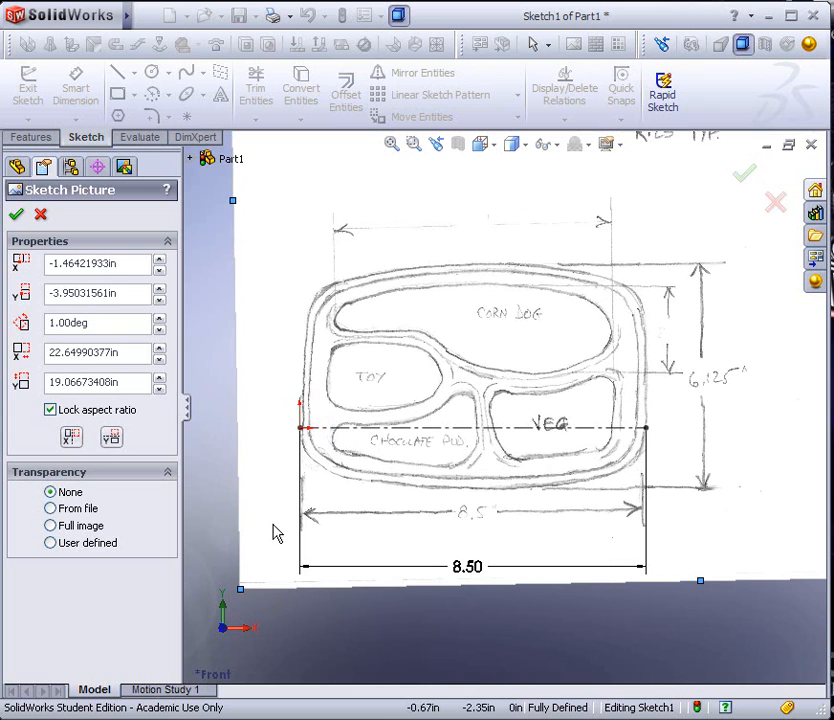
Move the picture to about X -1.46 in, Y -2.42 in, aligning the tray's lower edge with the construction line, and exit the sketch
{"action": "left_click_drag", "start_coordinate": [265, 513], "coordinate": [265, 450]}
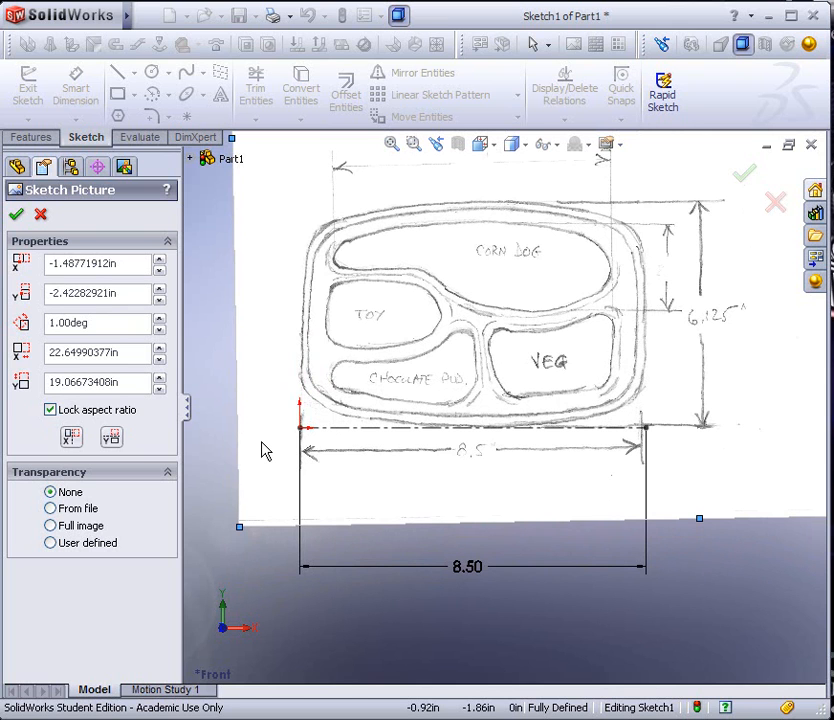
{"action": "left_click_drag", "start_coordinate": [265, 450], "coordinate": [267, 451]}
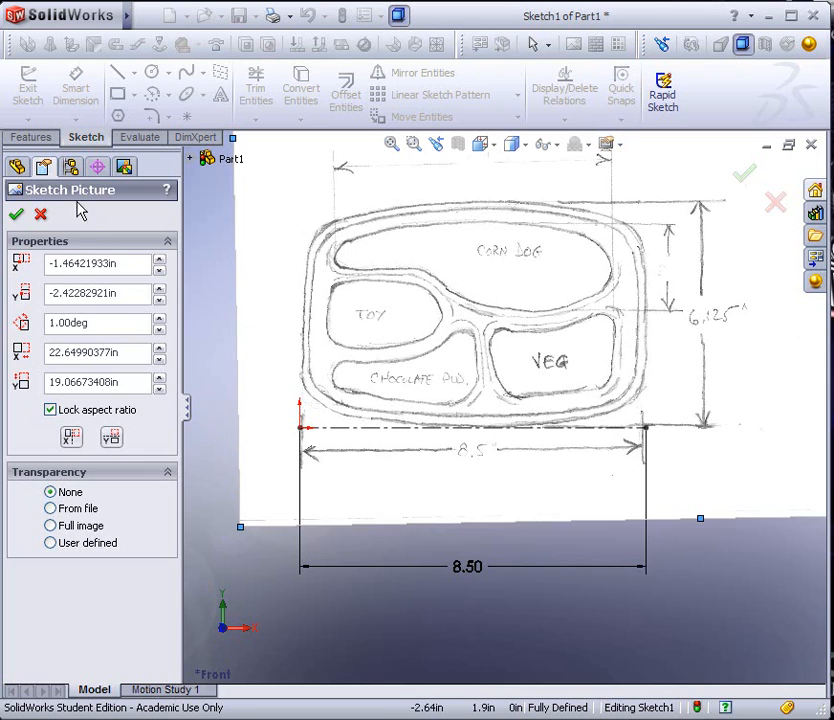
{"action": "left_click", "coordinate": [16, 214]}
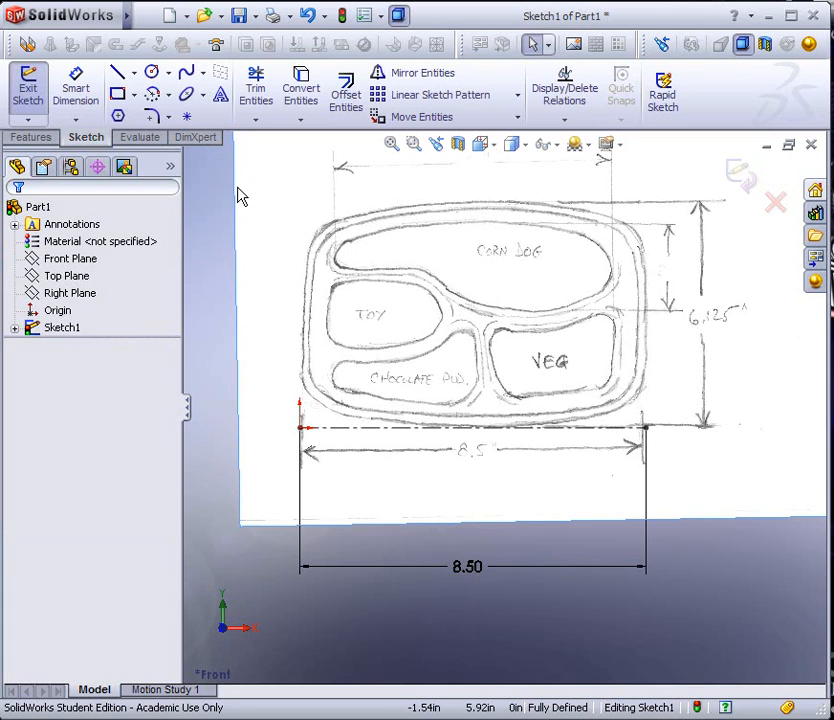
{"action": "left_click", "coordinate": [341, 15]}
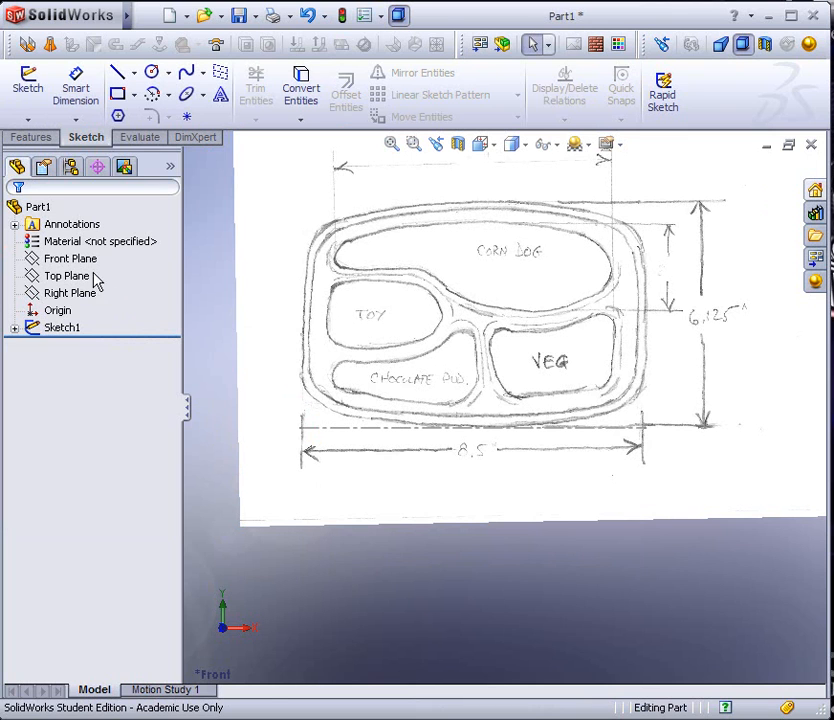
Rename the picture's sketch as "Pictue Front View"
{"action": "left_click", "coordinate": [63, 260]}
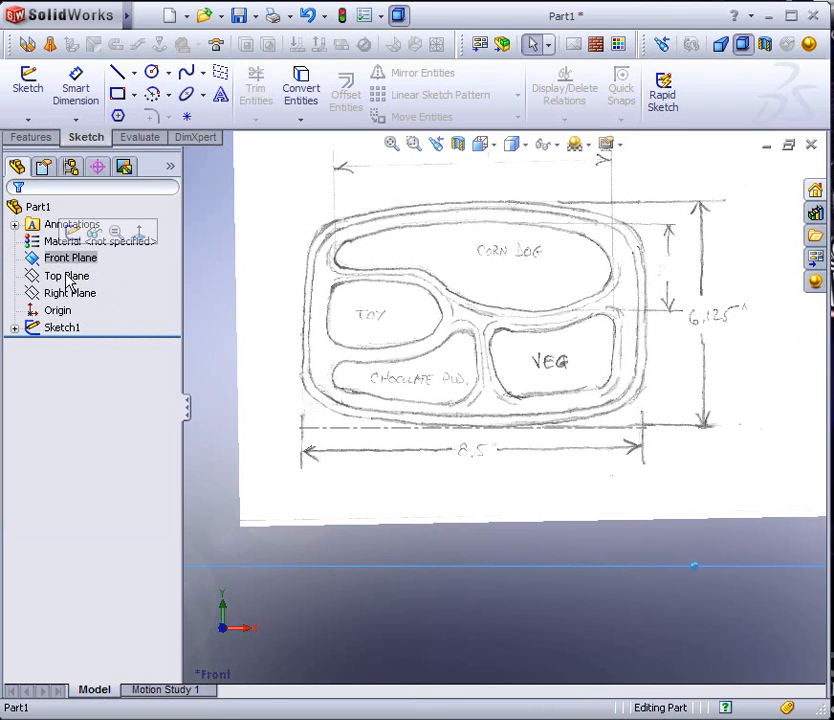
{"action": "left_click", "coordinate": [64, 328]}
{"action": "left_click", "coordinate": [64, 328]}
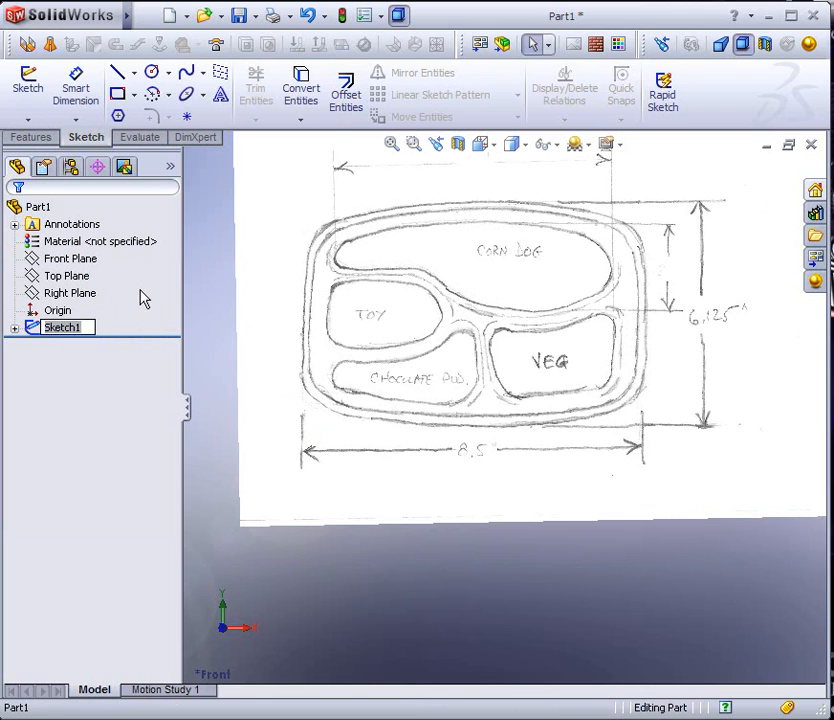
{"action": "type", "text": "Pi"}
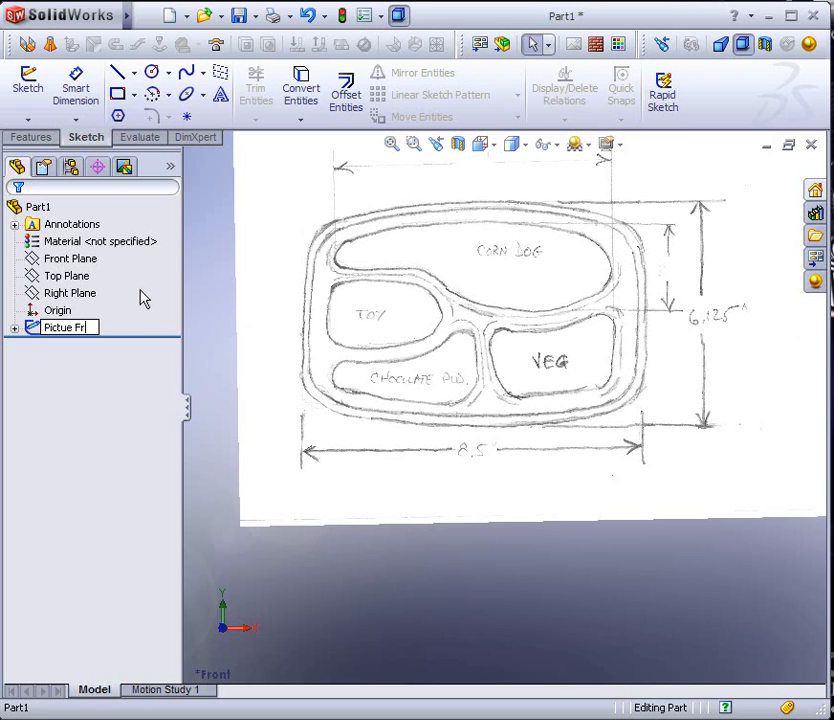
{"action": "type", "text": "ctue Front View"}
{"action": "key", "text": "Return"}
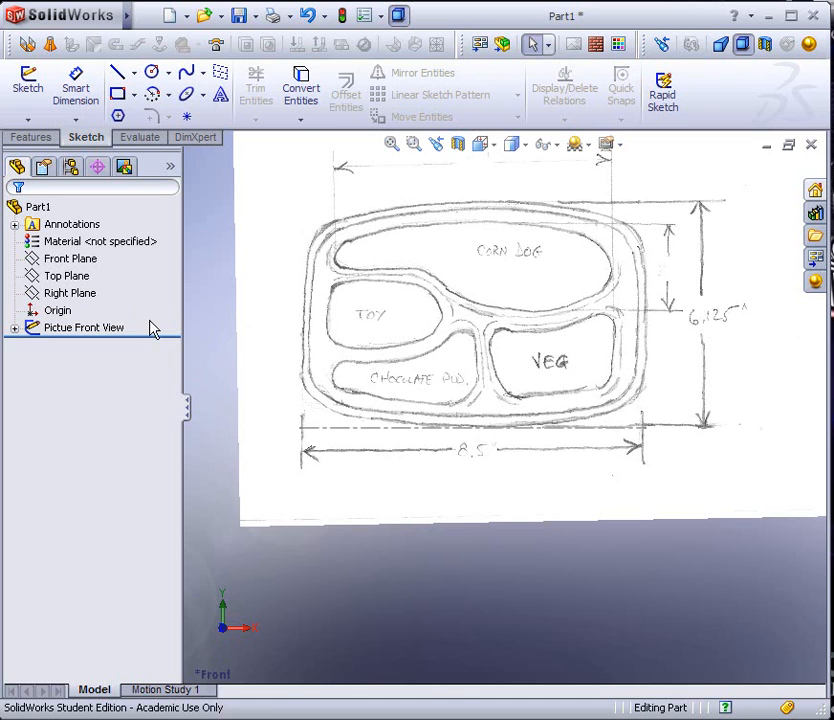
Start a sketch on the Front Plane and draw vertical lines about 2.87 in long along the tray's left and right sides
{"action": "left_click", "coordinate": [65, 259]}
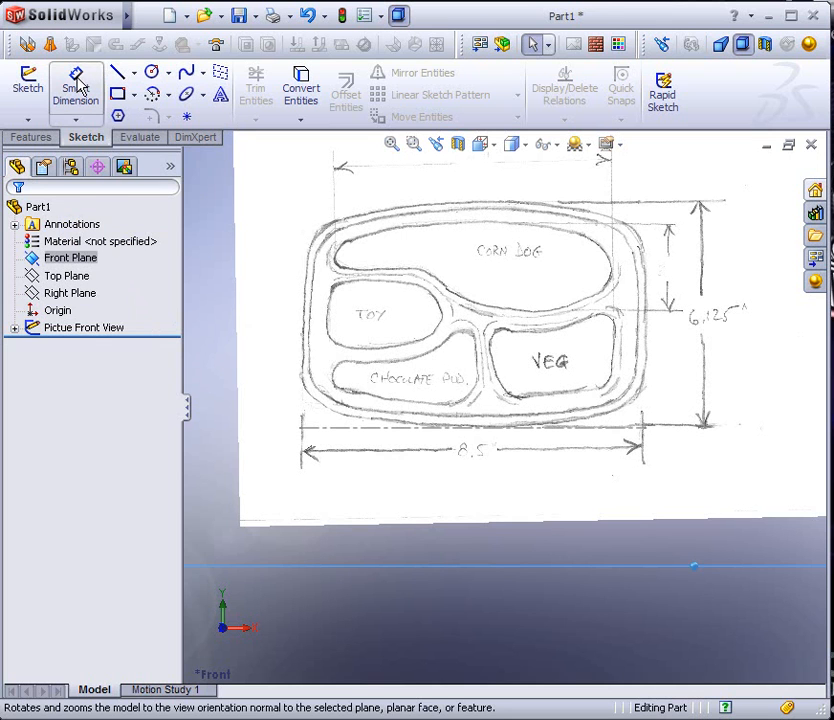
{"action": "left_click", "coordinate": [30, 84]}
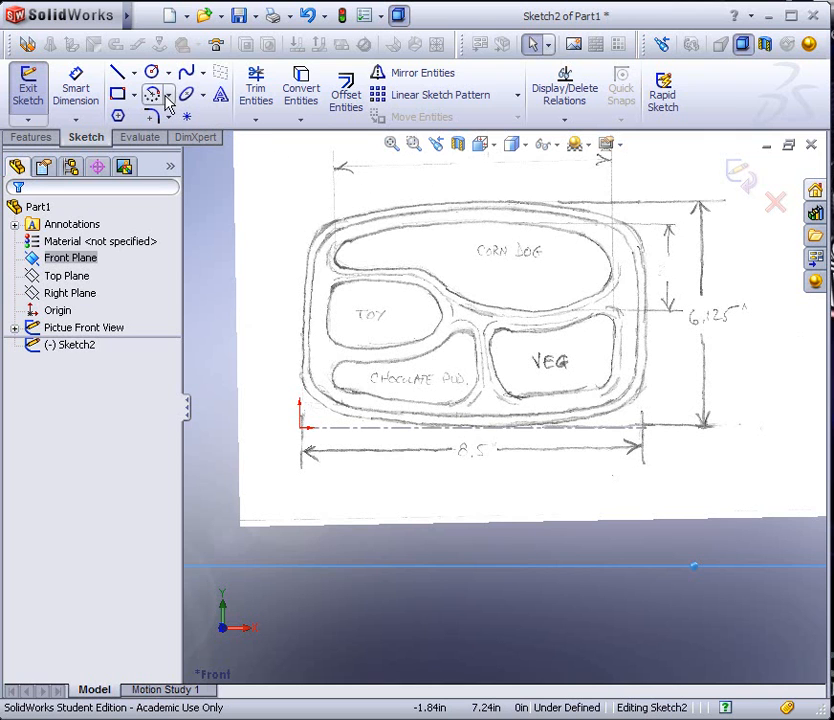
{"action": "left_click", "coordinate": [135, 75]}
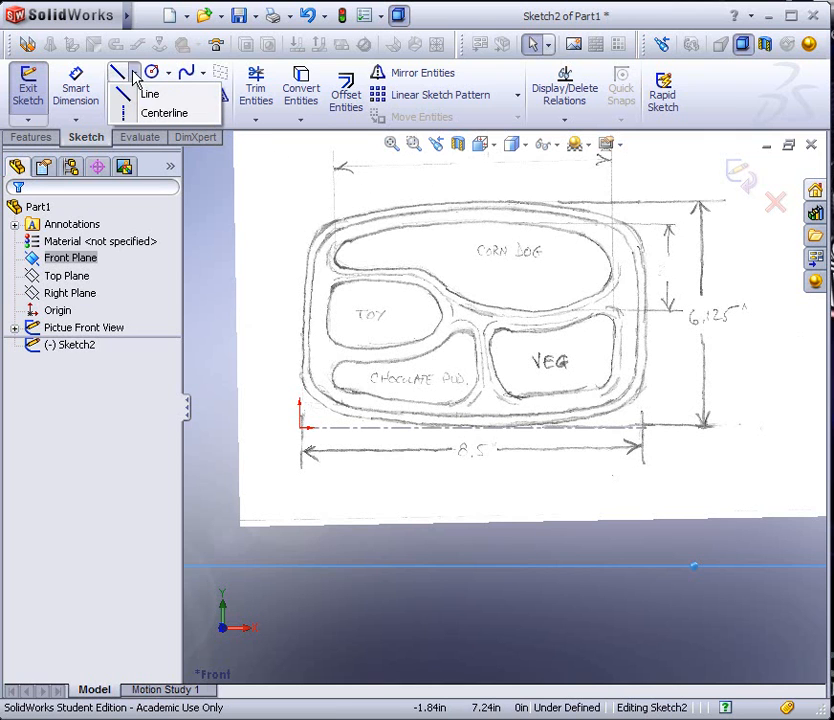
{"action": "left_click", "coordinate": [168, 117]}
{"action": "left_click", "coordinate": [301, 119]}
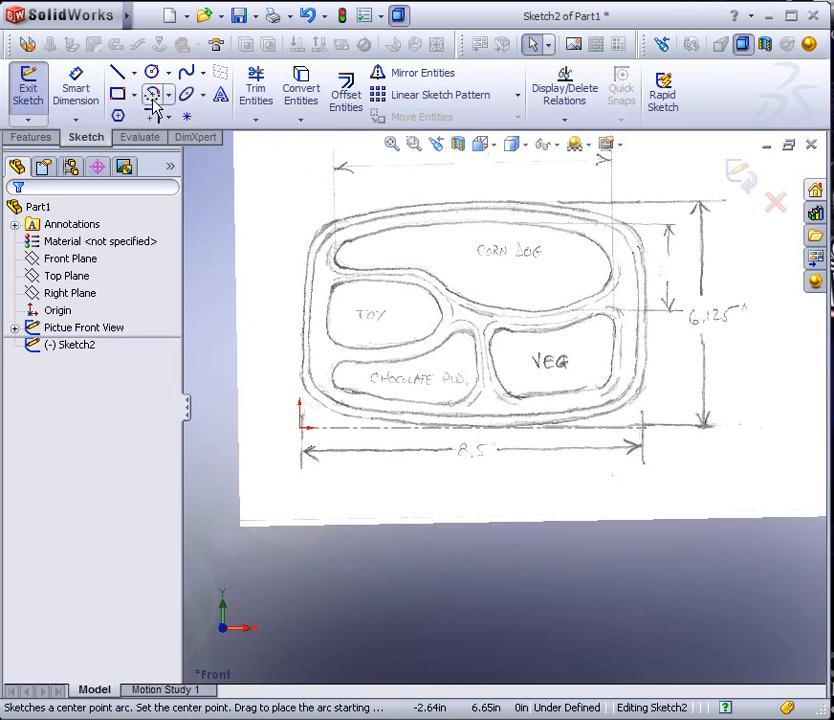
{"action": "left_click", "coordinate": [119, 78]}
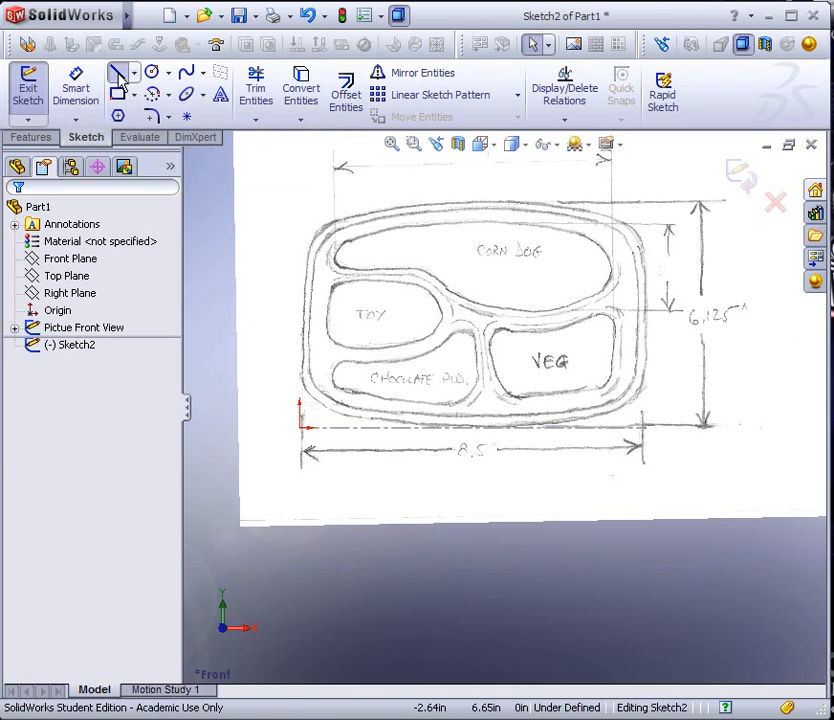
{"action": "left_click", "coordinate": [302, 374]}
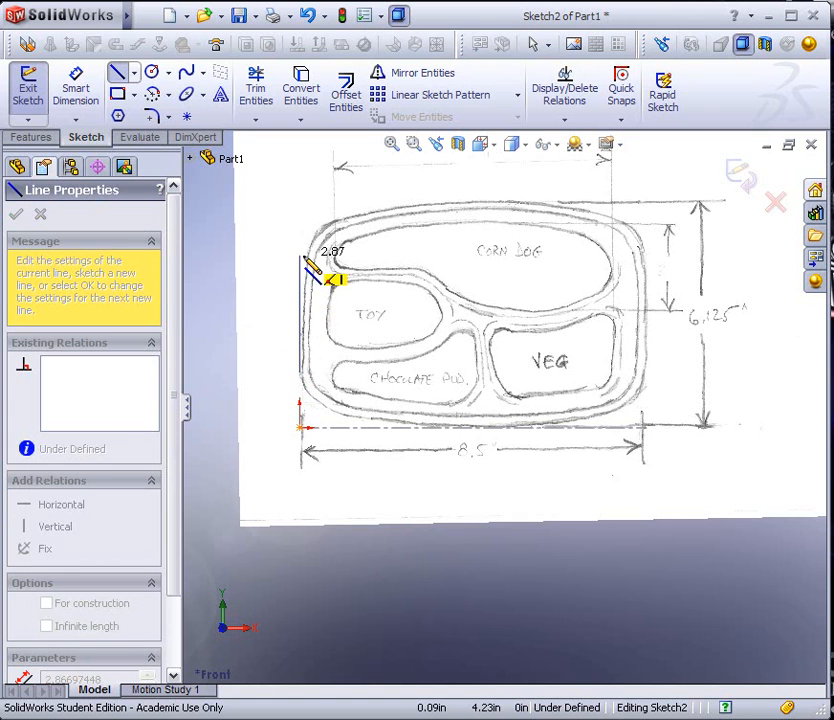
{"action": "double_click", "coordinate": [303, 257]}
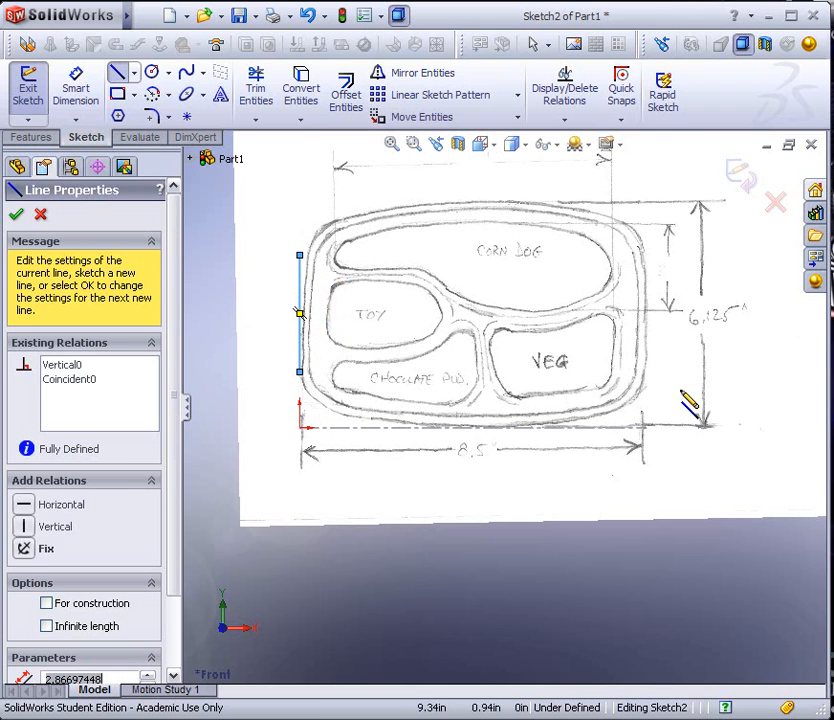
{"action": "left_click", "coordinate": [643, 373]}
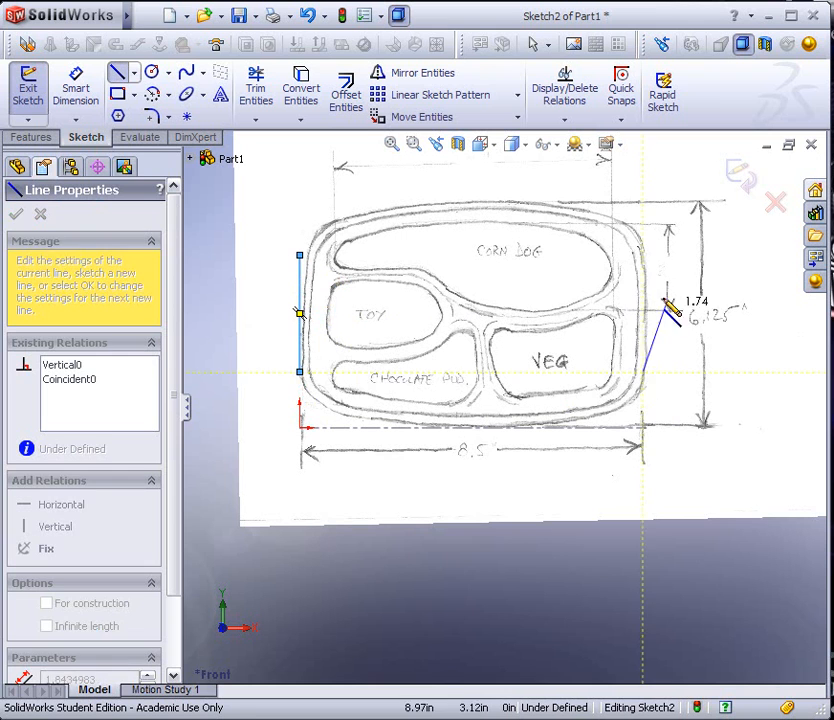
{"action": "double_click", "coordinate": [643, 255]}
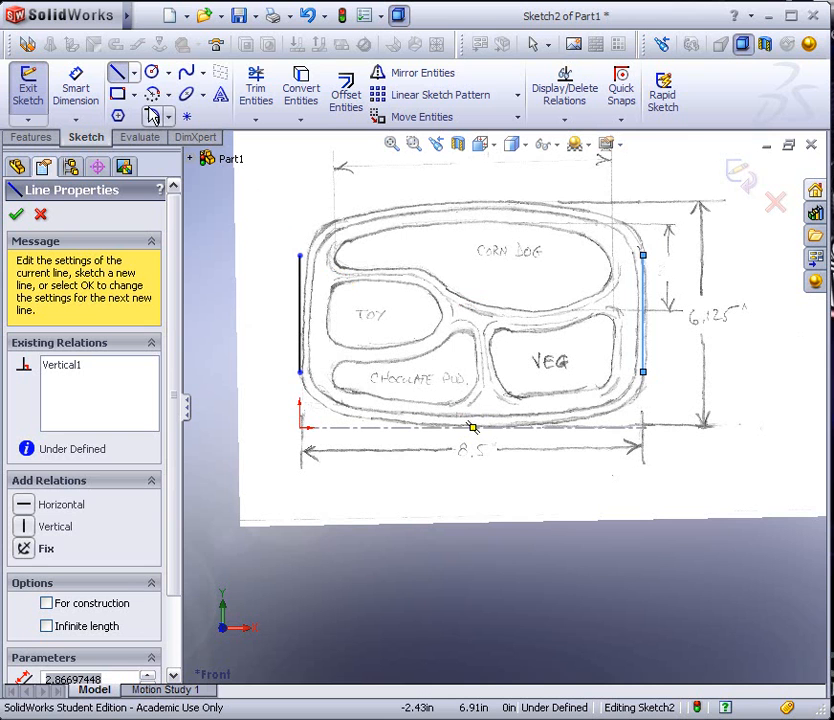
Join the upper ends of both side lines with a left corner arc, a long top arc and a right corner arc
{"action": "left_click", "coordinate": [300, 255]}
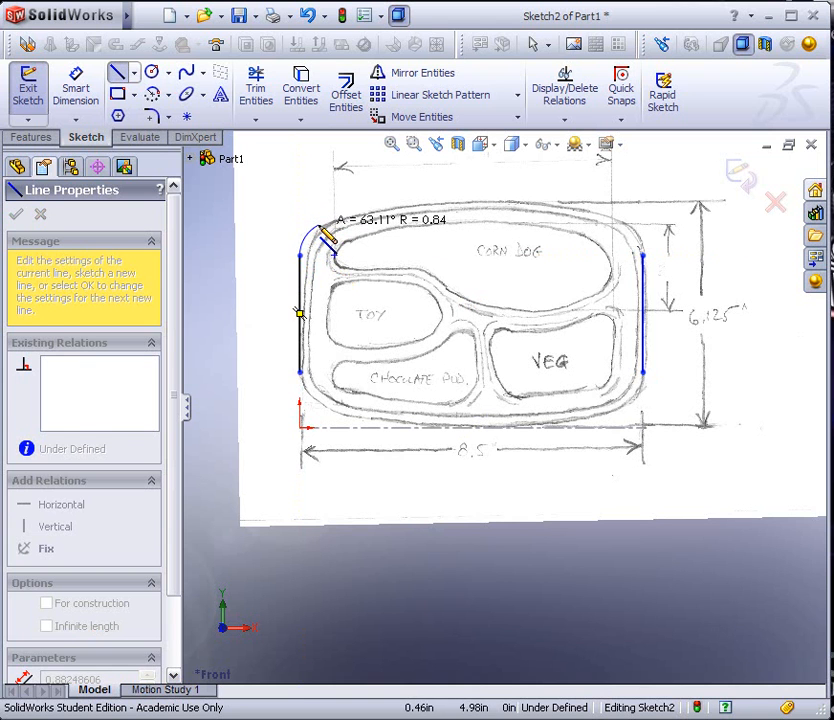
{"action": "left_click", "coordinate": [320, 221]}
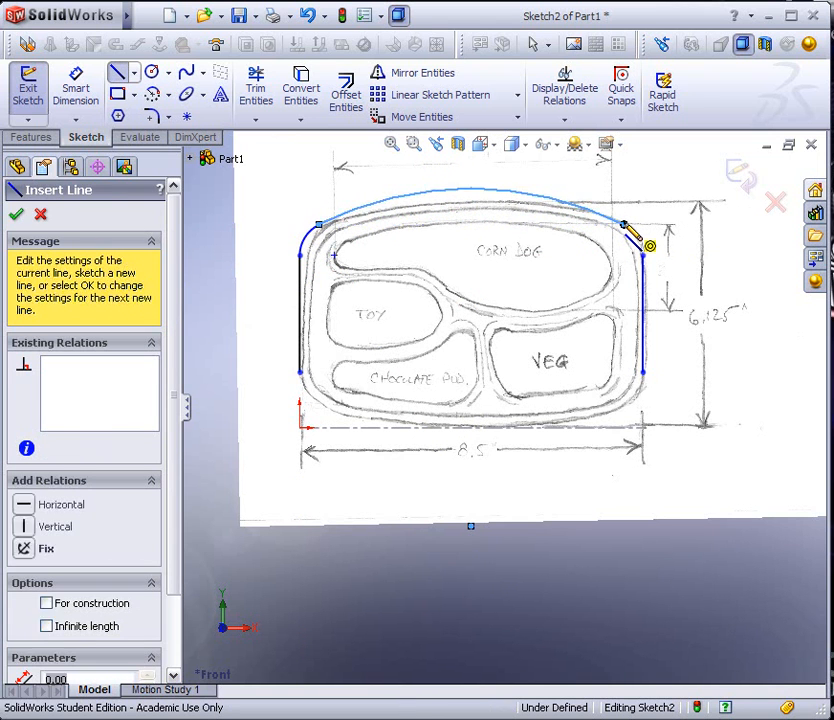
{"action": "left_click", "coordinate": [625, 226]}
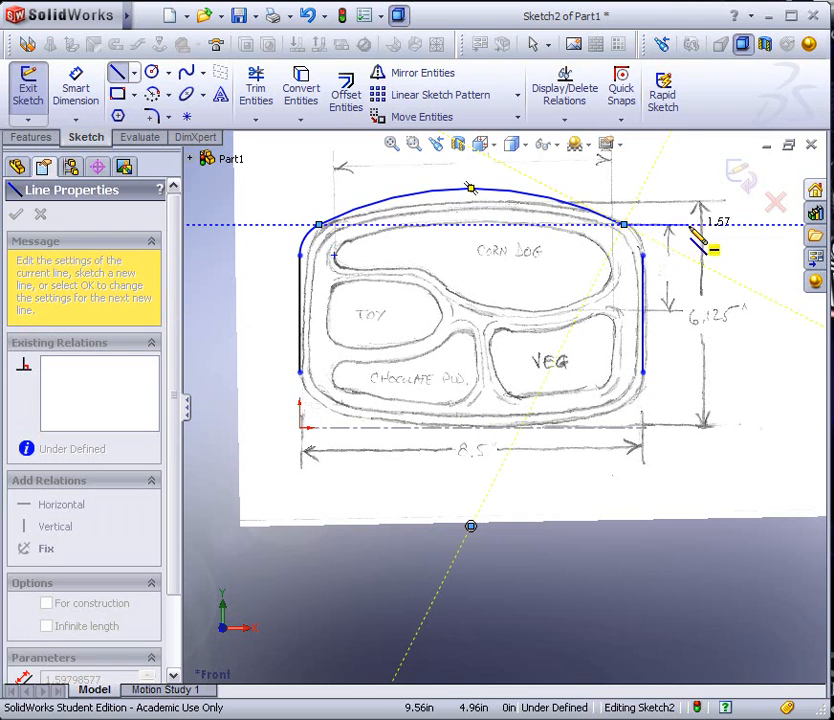
{"action": "left_click", "coordinate": [643, 256]}
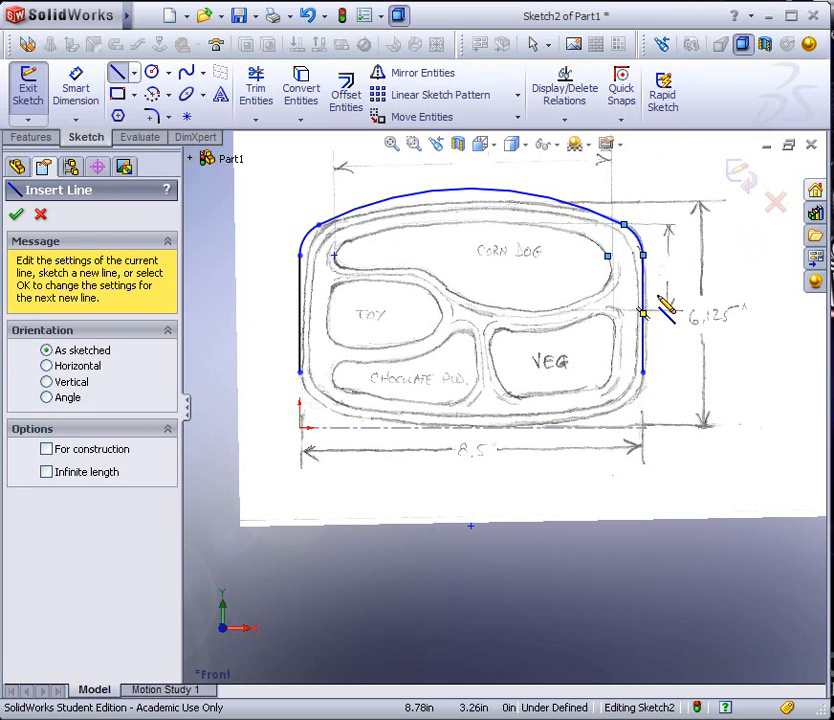
{"action": "left_click", "coordinate": [18, 215]}
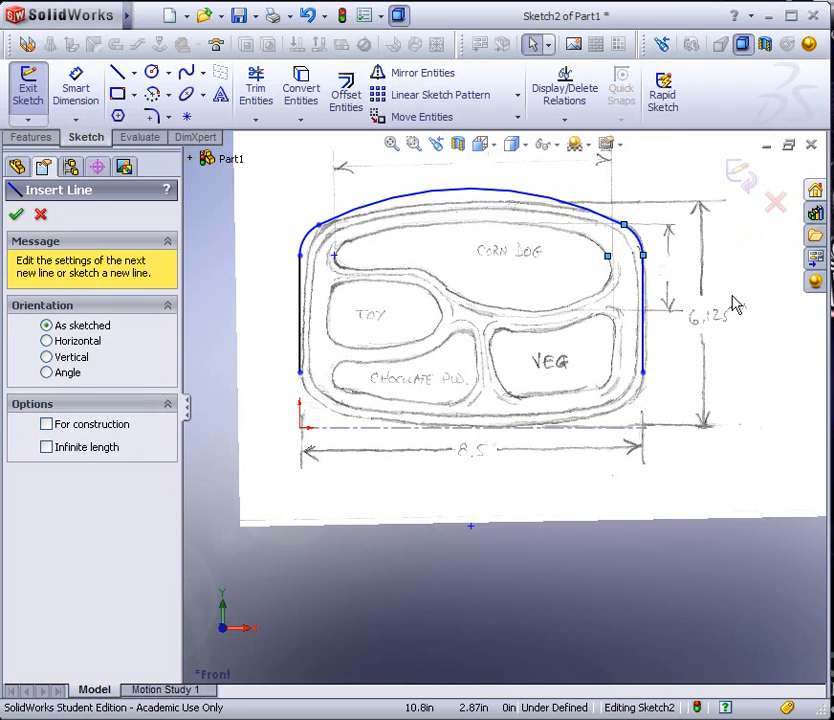
Make the upper-right corner arc tangent to the right vertical line
{"action": "left_click", "coordinate": [644, 283]}
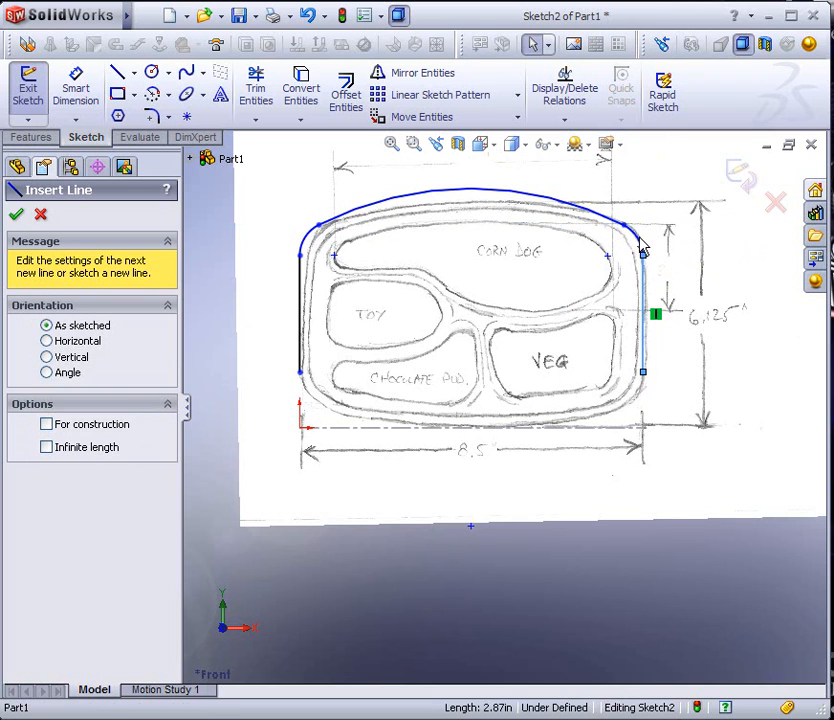
{"action": "left_click", "coordinate": [639, 239], "text": "ctrl"}
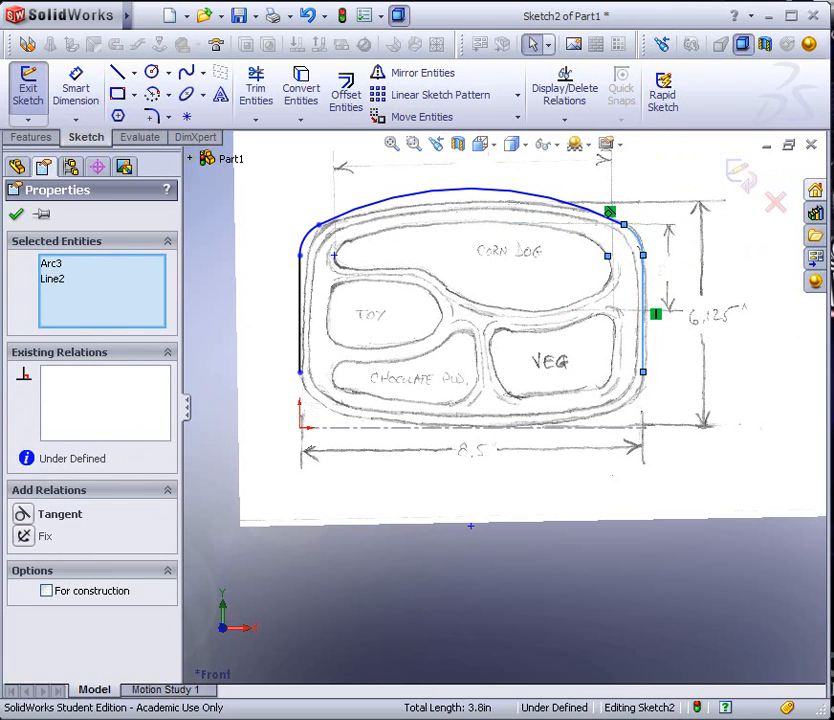
{"action": "left_click", "coordinate": [50, 514]}
{"action": "left_click", "coordinate": [16, 214]}
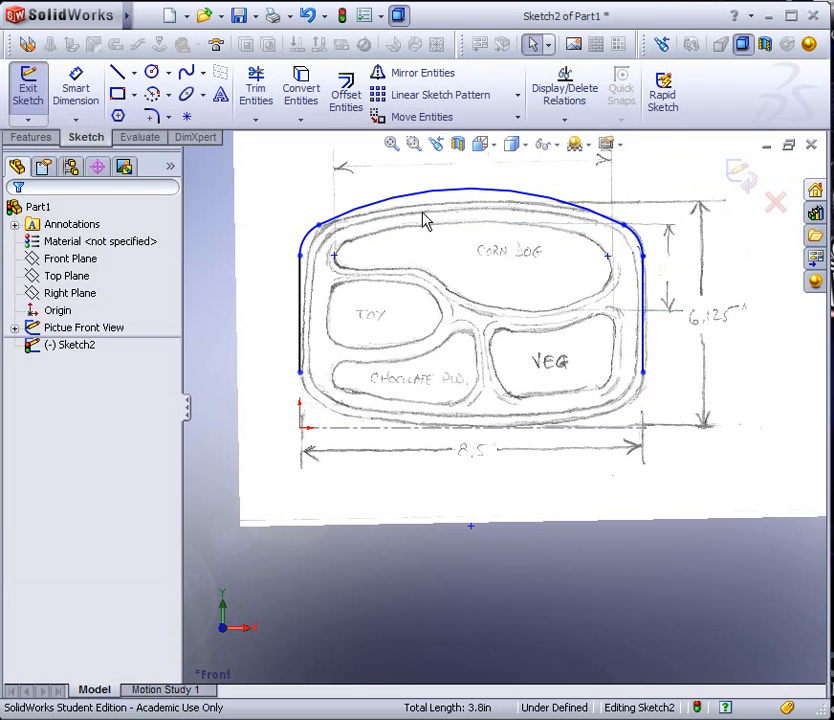
Enlarge the upper-left corner arc and flatten the top arc to a radius of about 12.46 in to follow the tray's outline
{"action": "mouse_move", "coordinate": [319, 226]}
{"action": "left_mouse_down"}
{"action": "mouse_move", "coordinate": [335, 223]}
{"action": "mouse_move", "coordinate": [326, 225]}
{"action": "mouse_move", "coordinate": [340, 232]}
{"action": "mouse_move", "coordinate": [334, 220]}
{"action": "left_mouse_up"}
{"action": "left_click", "coordinate": [468, 202]}
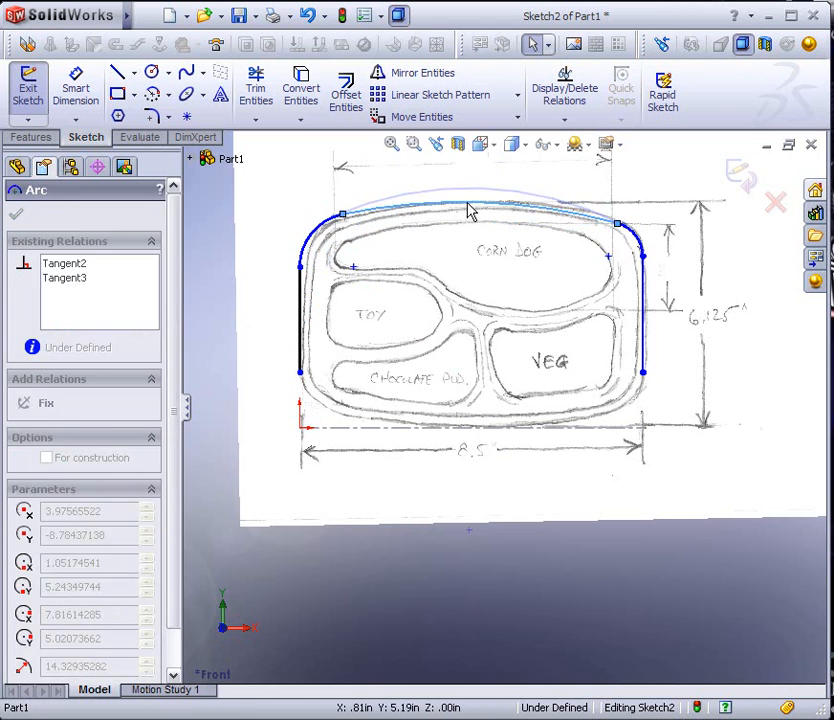
{"action": "mouse_move", "coordinate": [468, 202]}
{"action": "left_mouse_down"}
{"action": "mouse_move", "coordinate": [468, 218]}
{"action": "mouse_move", "coordinate": [467, 207]}
{"action": "left_mouse_up"}
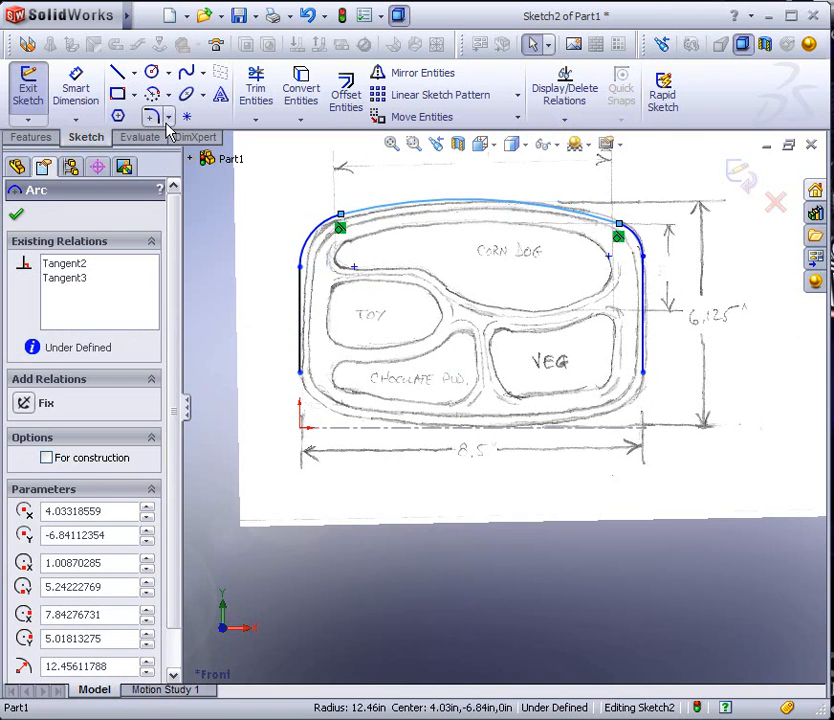
Close the tray outline with a lower-right corner arc, a bottom arc of about 8.85 in radius and a lower-left corner arc
{"action": "left_click", "coordinate": [117, 72]}
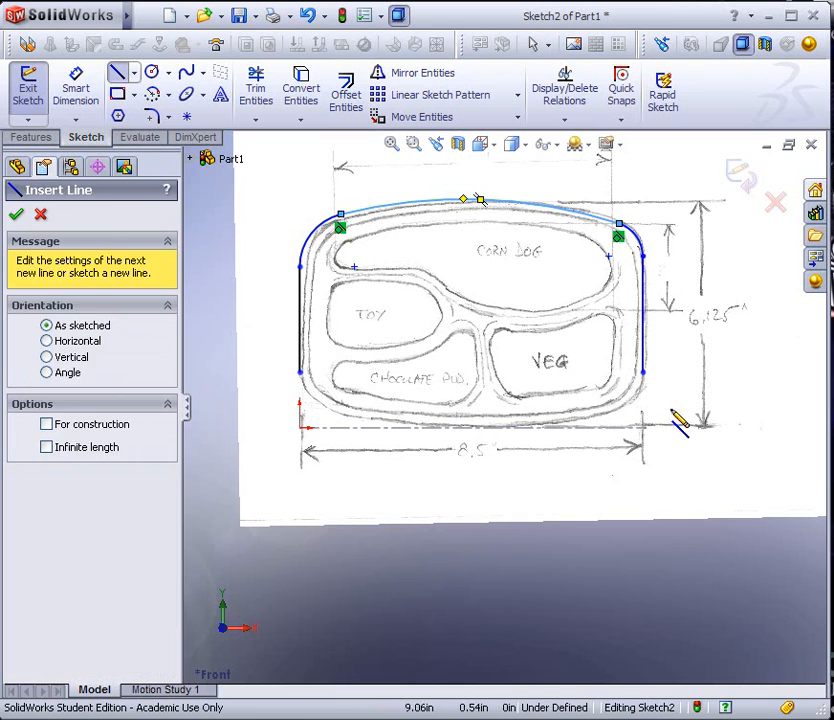
{"action": "left_click", "coordinate": [644, 373]}
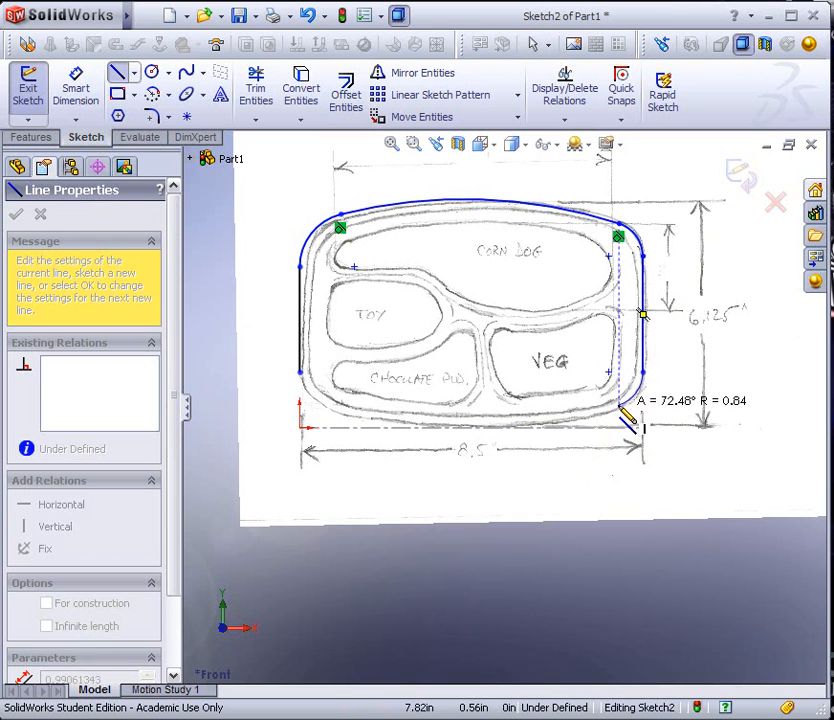
{"action": "left_click", "coordinate": [619, 408]}
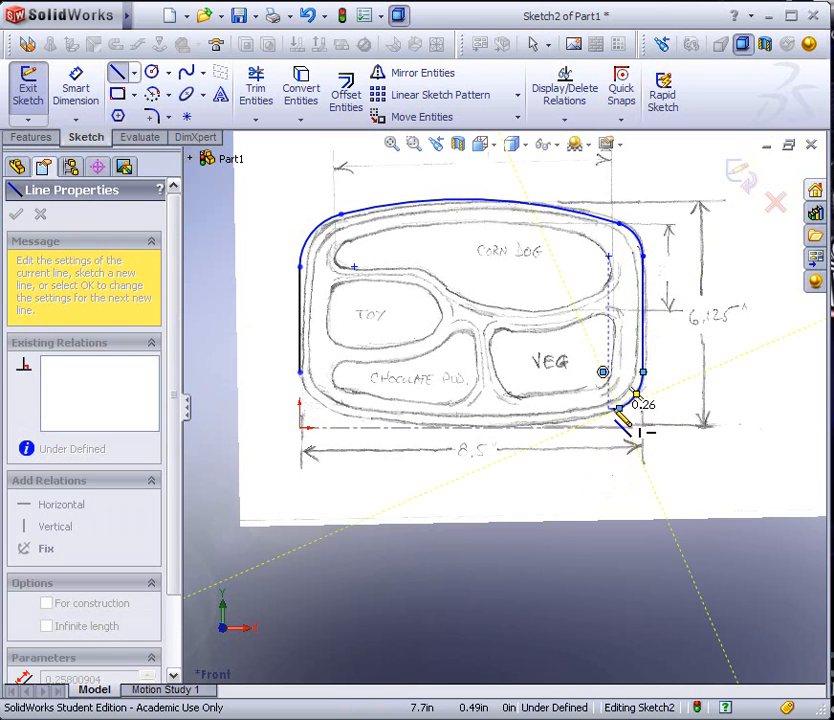
{"action": "left_click", "coordinate": [331, 409]}
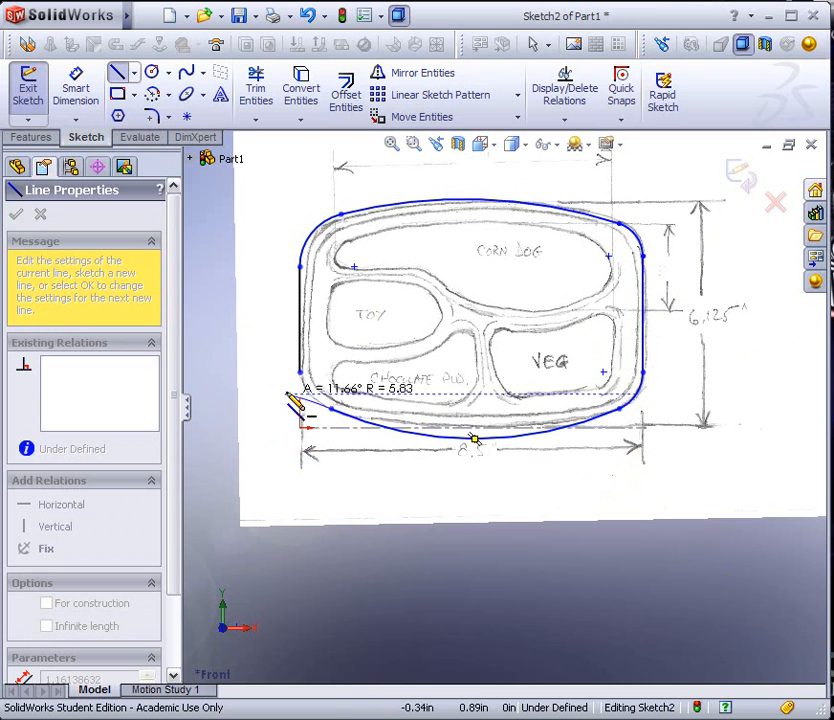
{"action": "left_click", "coordinate": [300, 372]}
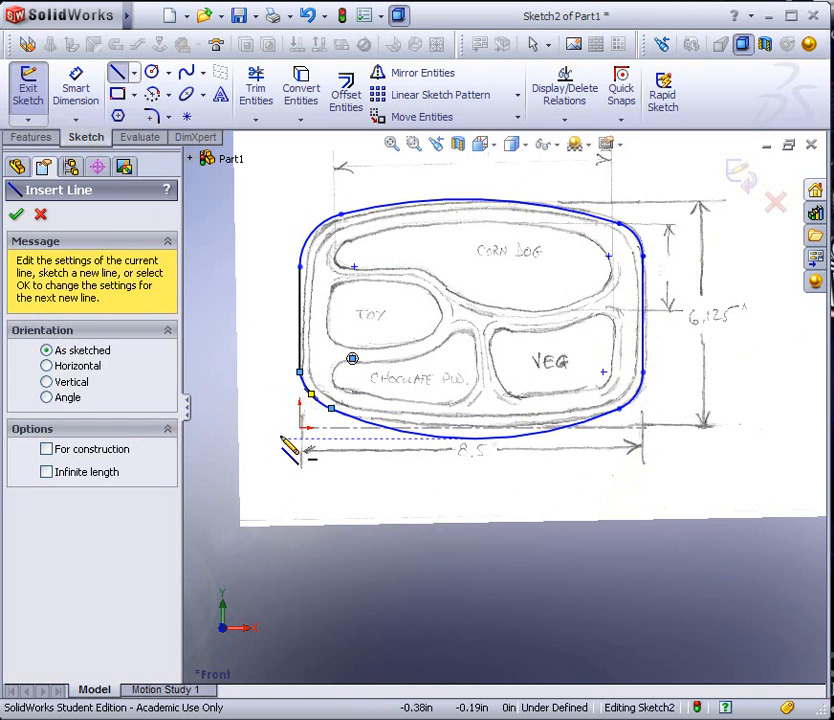
{"action": "left_click", "coordinate": [16, 214]}
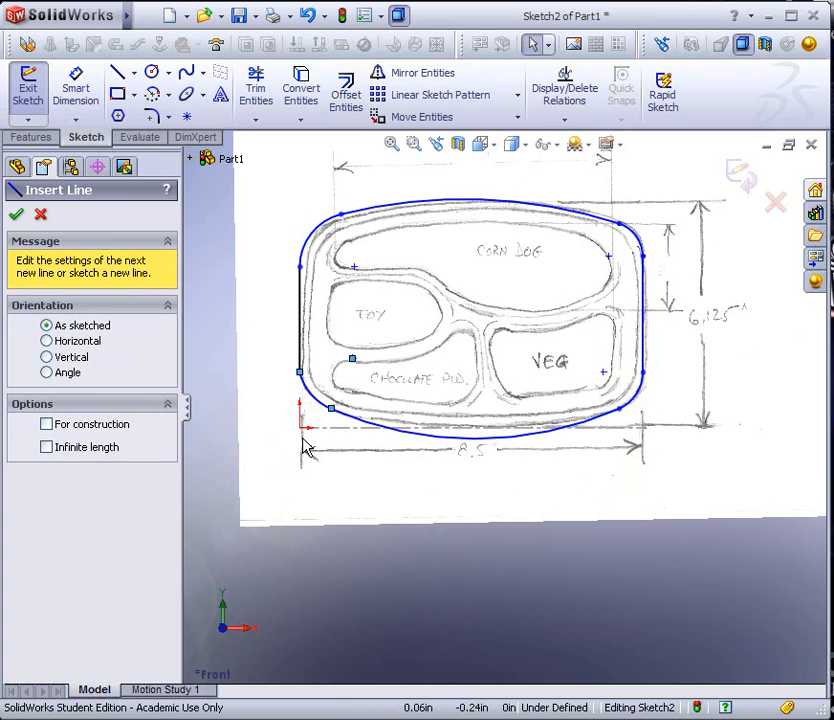
{"action": "key", "text": "Escape"}
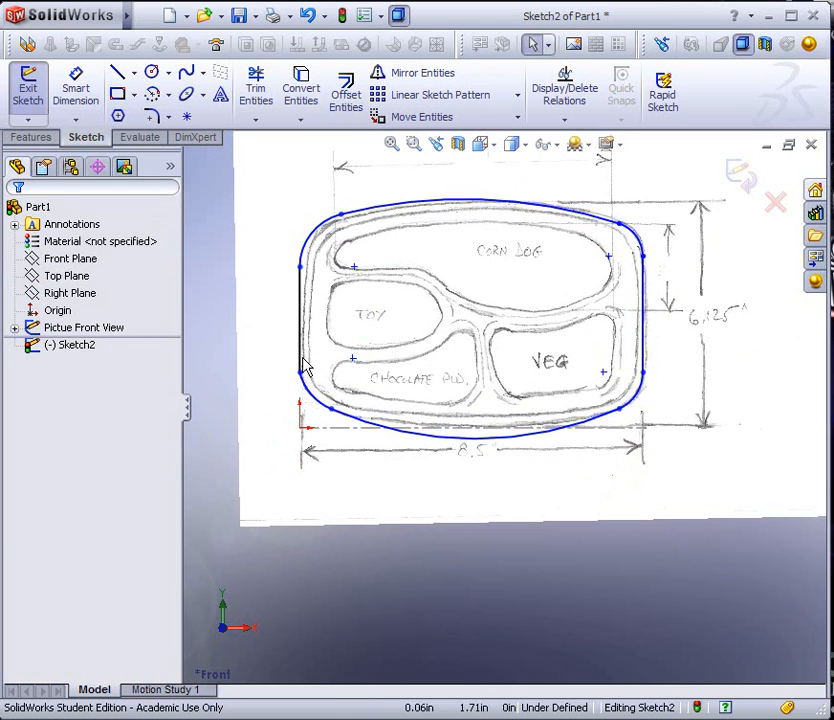
Make the lower-left corner arc tangent to the left vertical line
{"action": "left_click", "coordinate": [301, 359]}
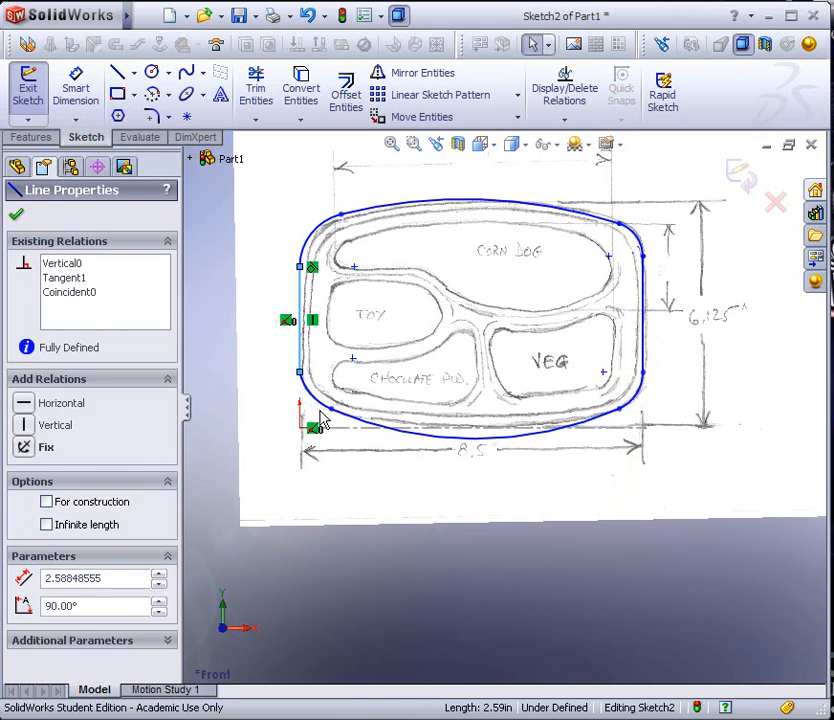
{"action": "left_click", "coordinate": [316, 400], "text": "ctrl"}
{"action": "left_click", "coordinate": [24, 515]}
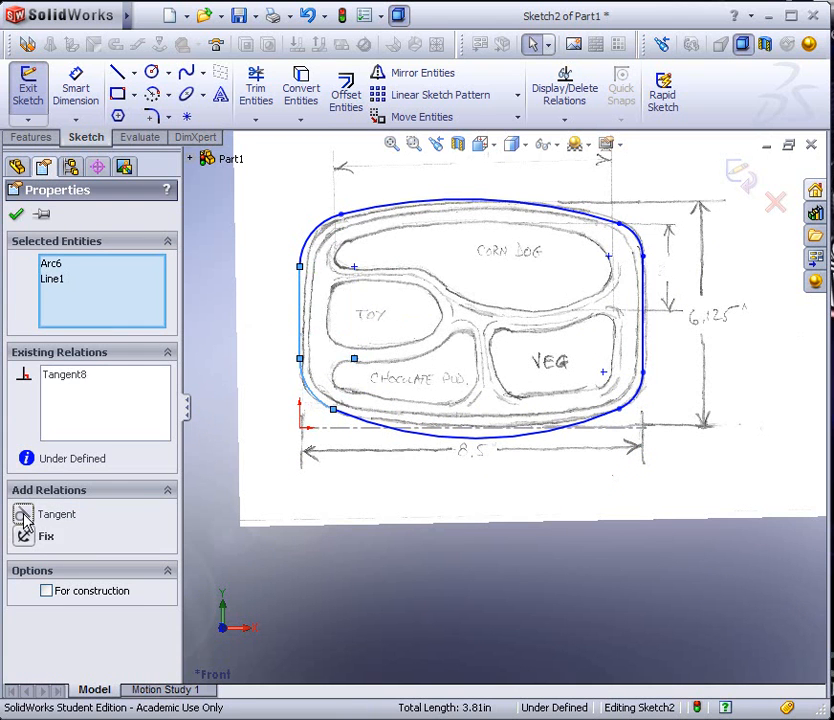
{"action": "left_click", "coordinate": [17, 215]}
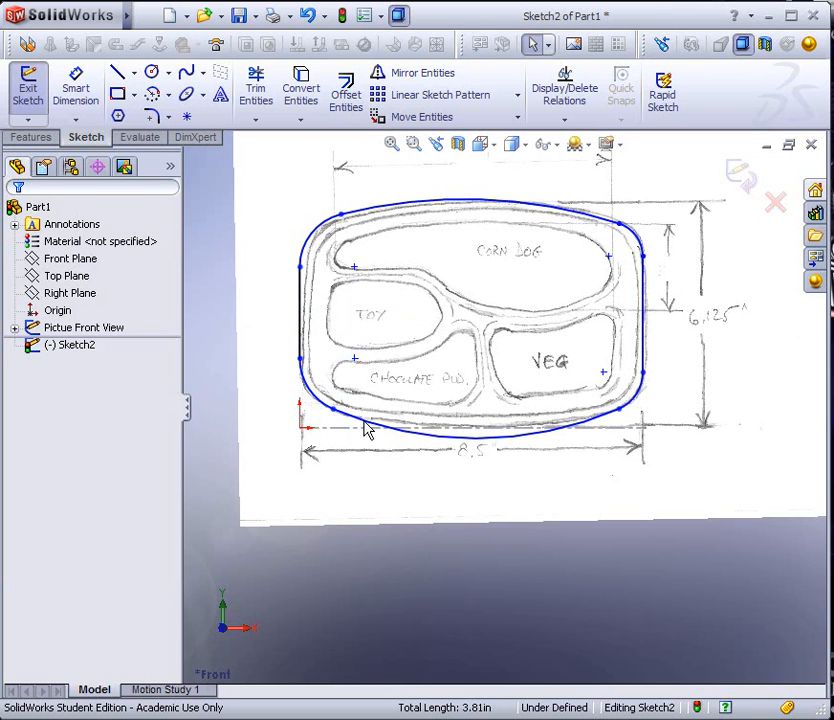
Adjust the lower-left arc joint and flatten the bottom arc to a radius of about 13.72 in to follow the scanned outline
{"action": "mouse_move", "coordinate": [334, 410]}
{"action": "left_mouse_down"}
{"action": "mouse_move", "coordinate": [363, 417]}
{"action": "mouse_move", "coordinate": [326, 411]}
{"action": "left_mouse_up"}
{"action": "mouse_move", "coordinate": [466, 437]}
{"action": "left_mouse_down"}
{"action": "mouse_move", "coordinate": [471, 424]}
{"action": "mouse_move", "coordinate": [470, 445]}
{"action": "mouse_move", "coordinate": [471, 431]}
{"action": "left_mouse_up"}
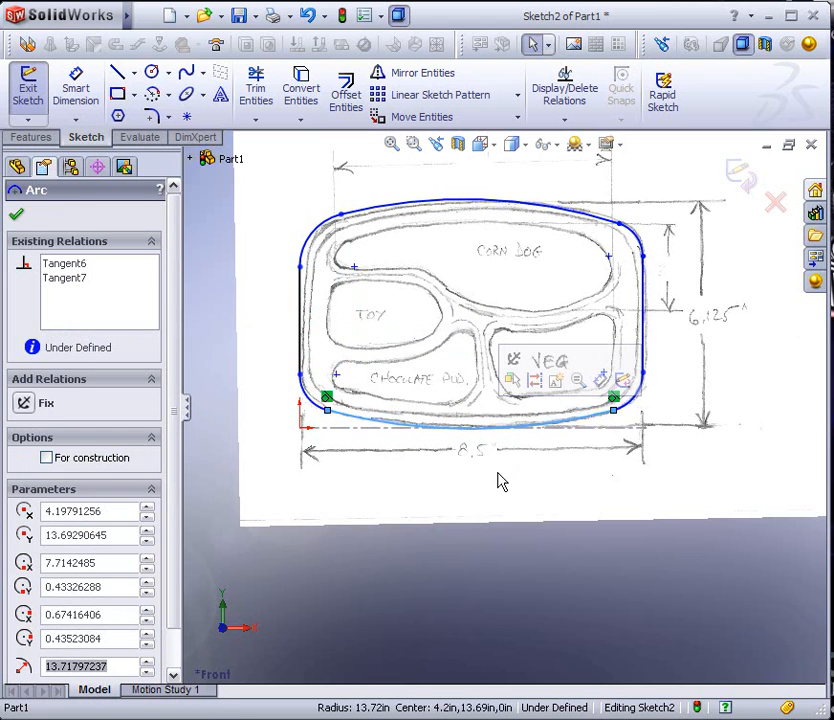
{"action": "left_click", "coordinate": [560, 482]}
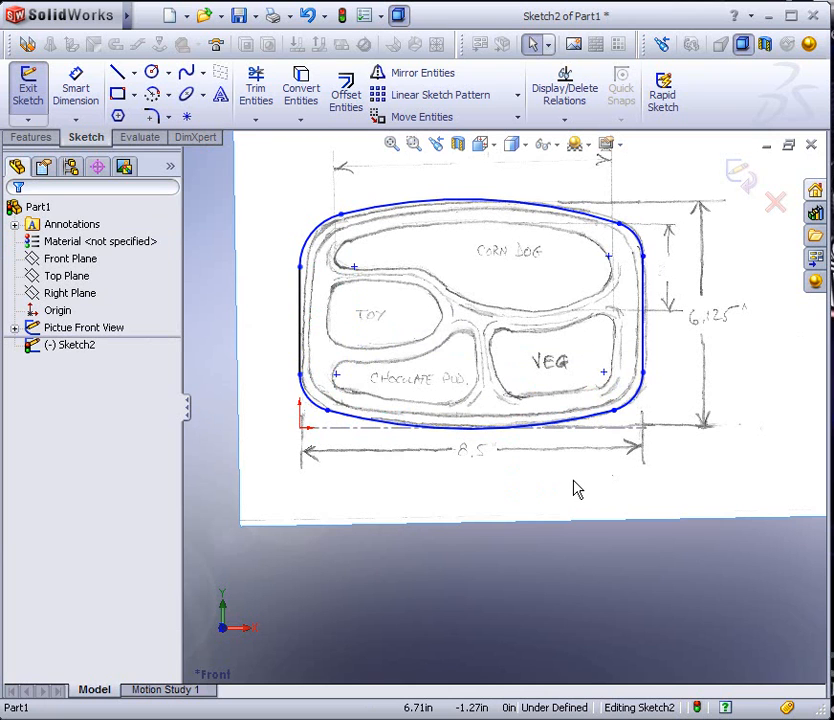
Move the joint between the upper-left corner arc and the top arc to about X 0.67 in, Y 5.02 in
{"action": "left_click", "coordinate": [341, 216]}
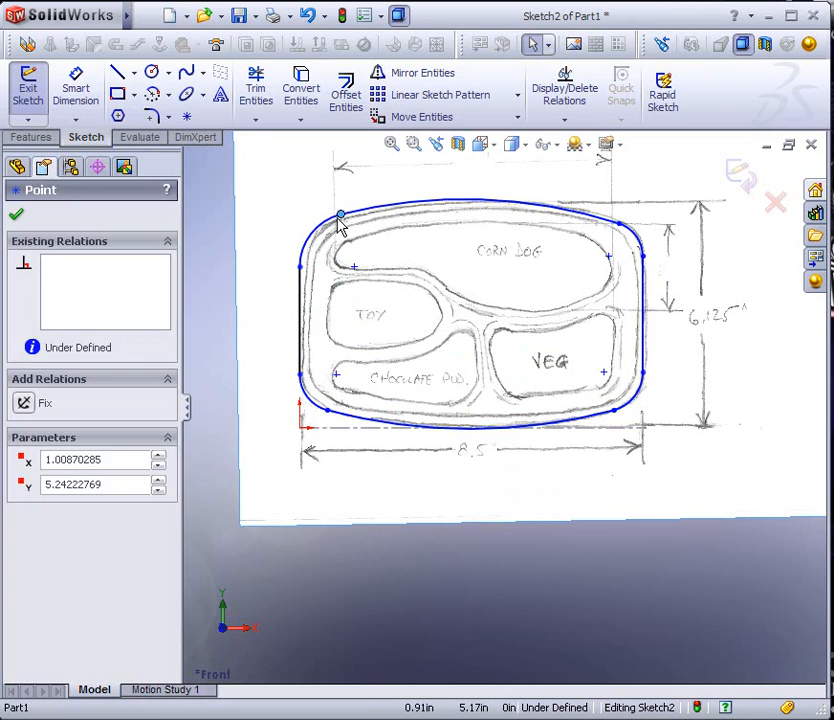
{"action": "left_click_drag", "start_coordinate": [334, 226], "coordinate": [328, 228]}
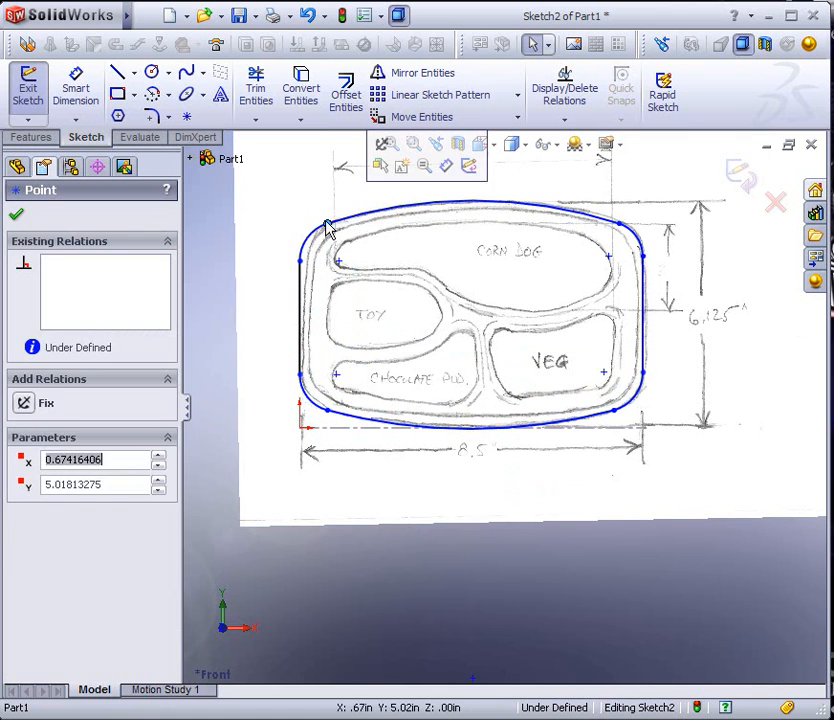
{"action": "left_click", "coordinate": [293, 211]}
Examine the other views, notes and dimensions of the scanned drawing around the traced outline
{"action": "scroll", "coordinate": [646, 400], "scroll_direction": "up", "scroll_amount": 6}
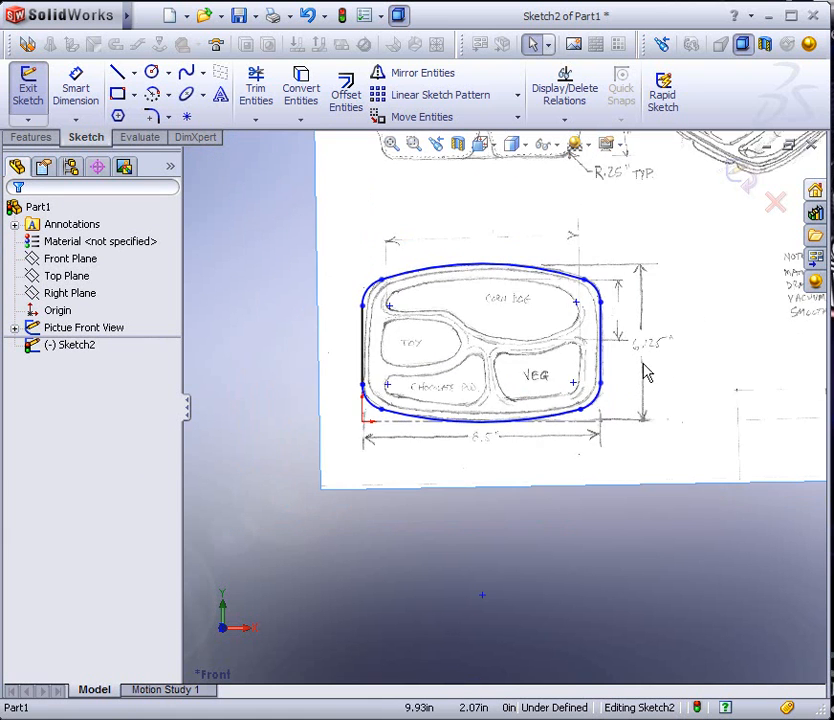
{"action": "scroll", "coordinate": [544, 283], "scroll_direction": "down", "scroll_amount": 5}
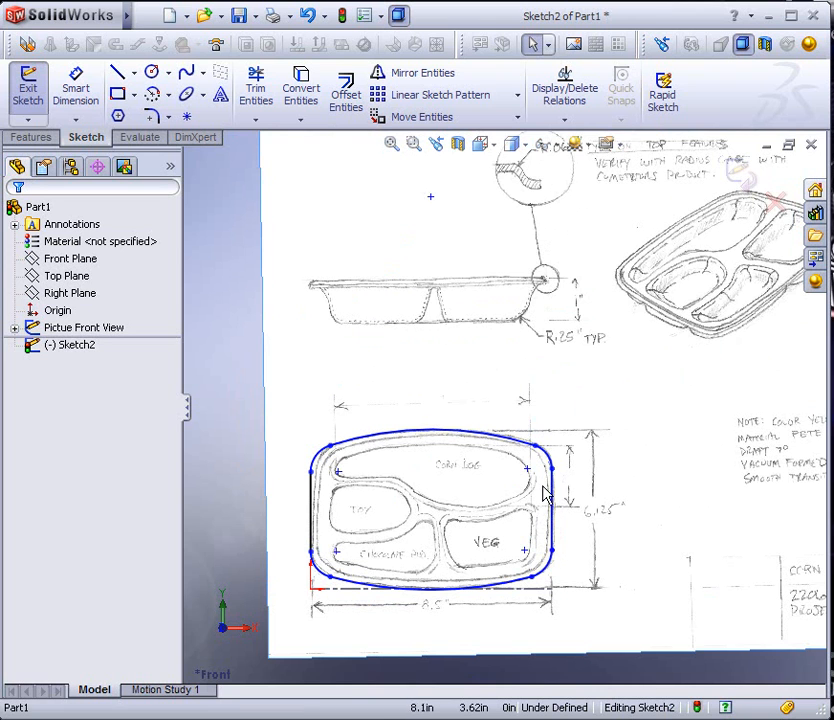
{"action": "scroll", "coordinate": [545, 493], "scroll_direction": "up", "scroll_amount": 3}
{"action": "scroll", "coordinate": [657, 495], "scroll_direction": "down", "scroll_amount": 5}
{"action": "scroll", "coordinate": [600, 380], "scroll_direction": "up", "scroll_amount": 4}
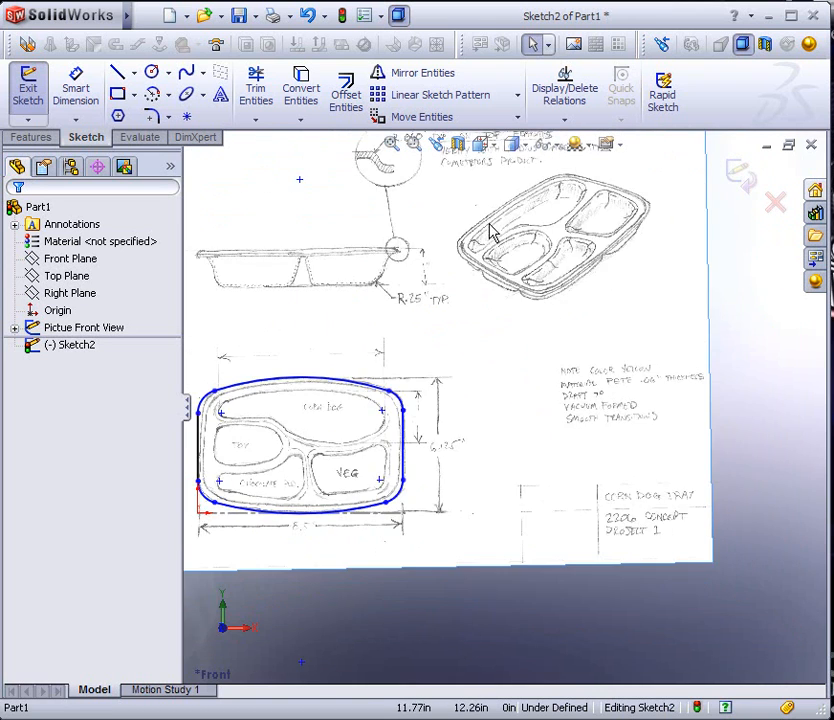
{"action": "scroll", "coordinate": [527, 278], "scroll_direction": "down", "scroll_amount": 3}
{"action": "scroll", "coordinate": [400, 400], "scroll_direction": "up", "scroll_amount": 5}
{"action": "scroll", "coordinate": [440, 520], "scroll_direction": "down", "scroll_amount": 4}
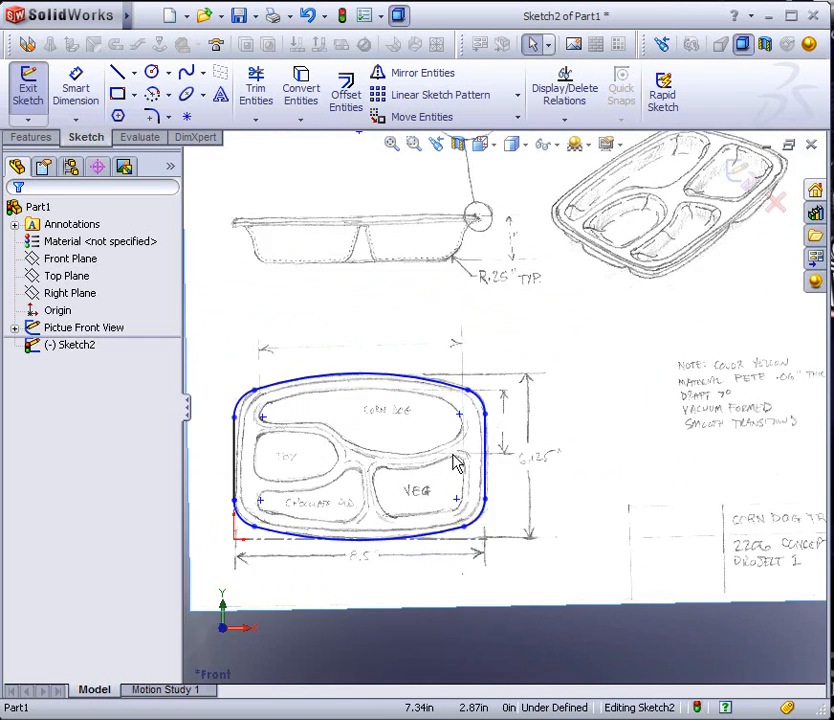
Add radius dimensions to the upper-right and lower-right corner arcs, keeping their drawn sizes
{"action": "scroll", "coordinate": [455, 463], "scroll_direction": "down", "scroll_amount": 2}
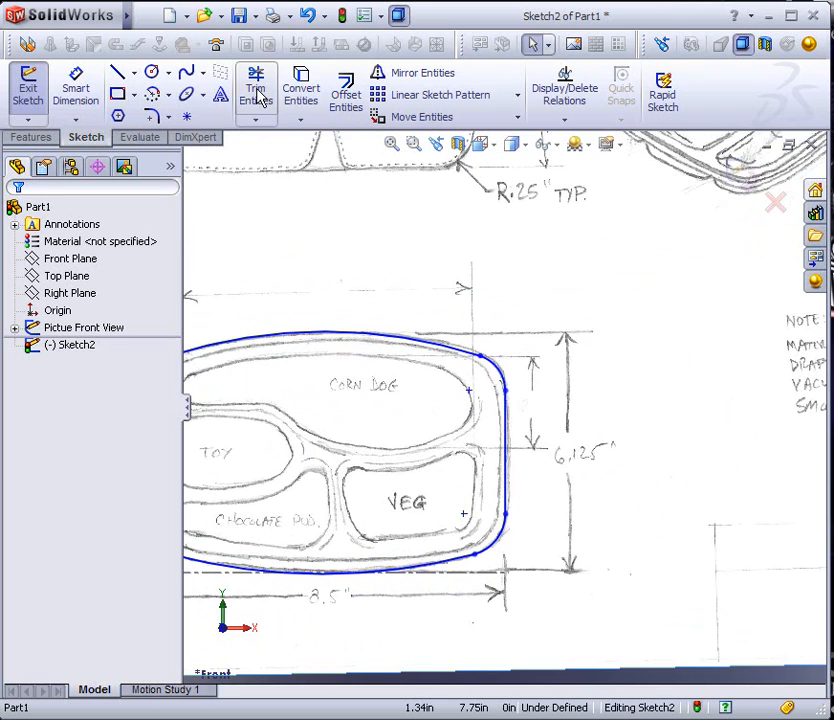
{"action": "left_click", "coordinate": [76, 86]}
{"action": "left_click", "coordinate": [503, 378]}
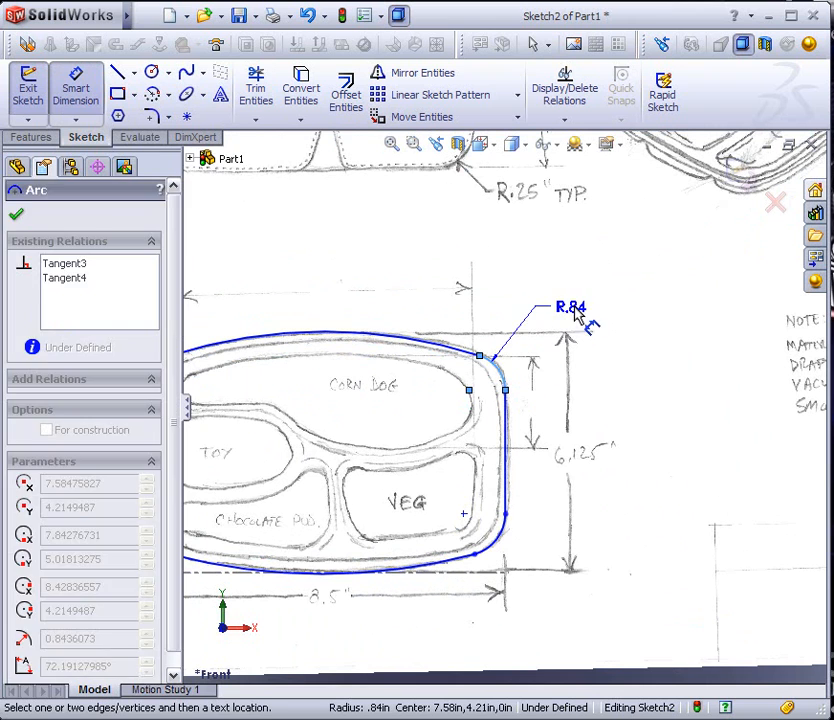
{"action": "left_click", "coordinate": [595, 312]}
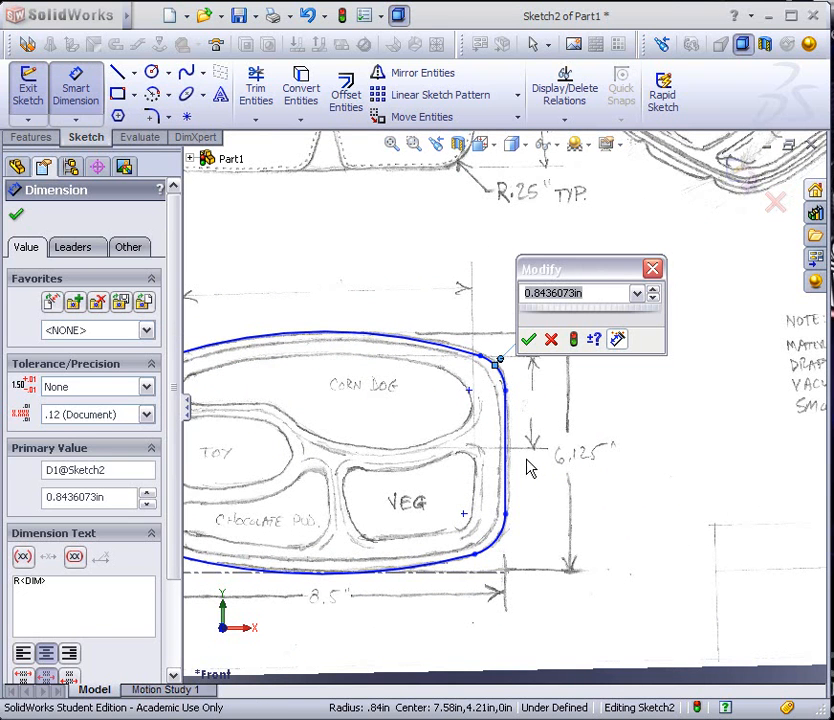
{"action": "left_click", "coordinate": [528, 340]}
{"action": "left_click", "coordinate": [520, 565]}
{"action": "left_click", "coordinate": [560, 568]}
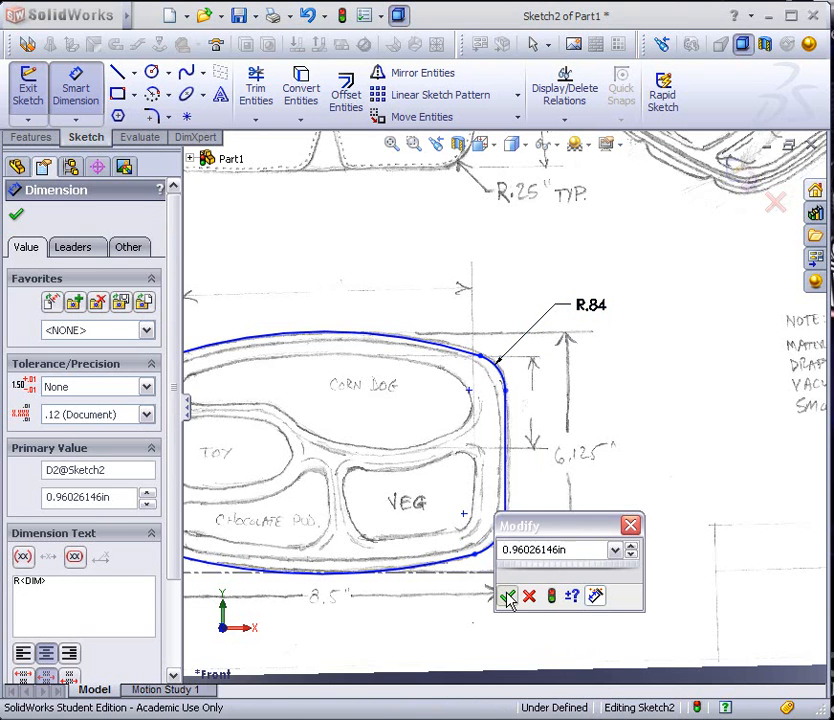
{"action": "left_click", "coordinate": [506, 596]}
Dimension the lower-left corner arc's radius at its drawn size and the upper-left corner arc's radius at 0.9 in
{"action": "scroll", "coordinate": [346, 642], "scroll_direction": "up", "scroll_amount": 3}
{"action": "scroll", "coordinate": [280, 490], "scroll_direction": "down", "scroll_amount": 2}
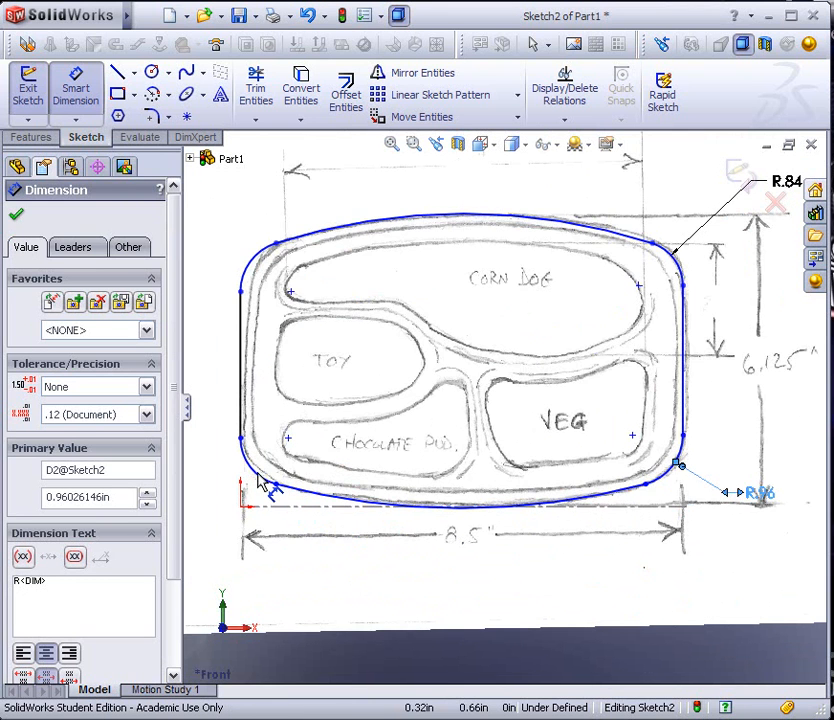
{"action": "left_click", "coordinate": [264, 485]}
{"action": "left_click", "coordinate": [205, 491]}
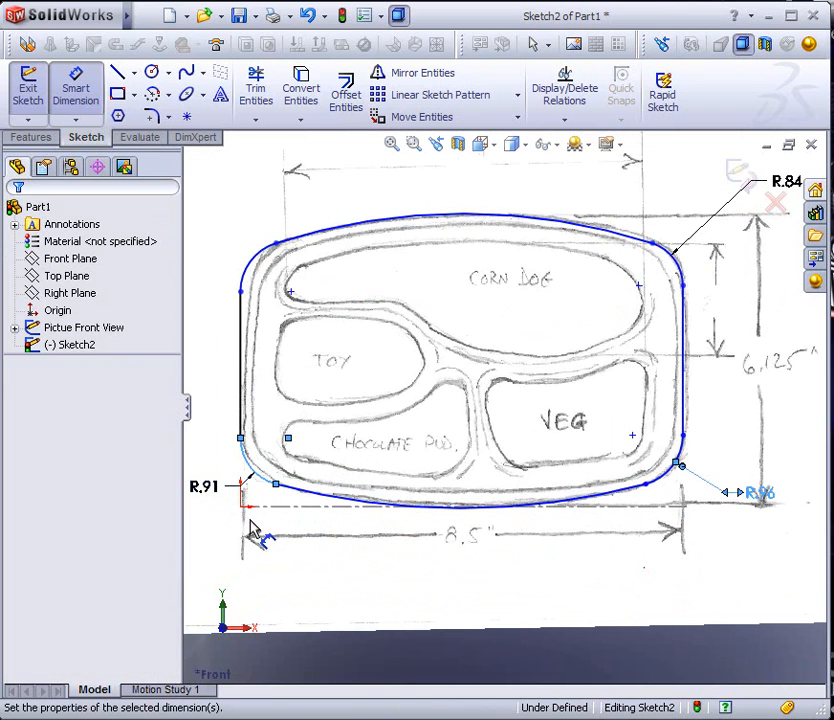
{"action": "left_click", "coordinate": [164, 521]}
{"action": "left_click", "coordinate": [255, 265]}
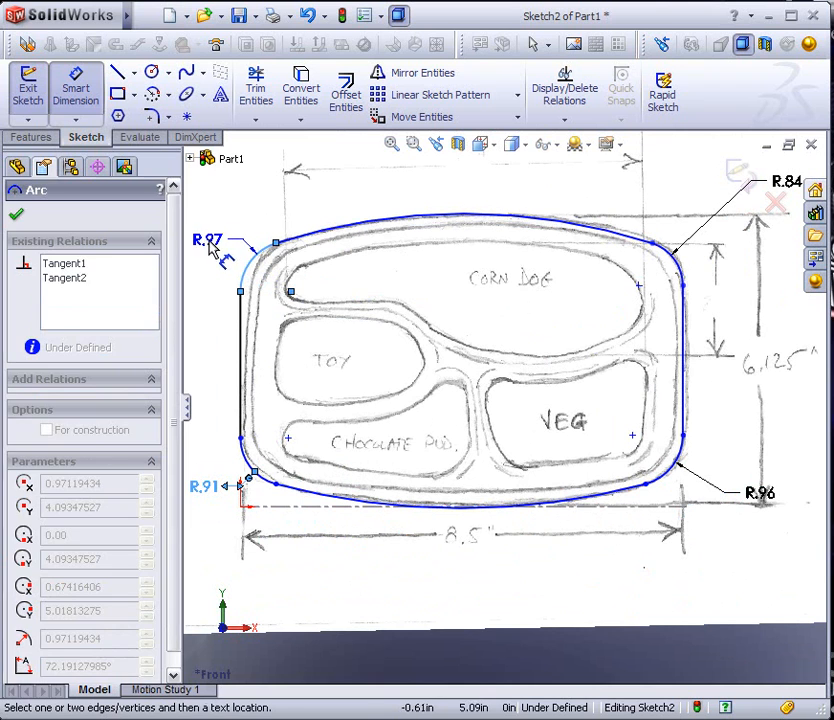
{"action": "left_click", "coordinate": [208, 256]}
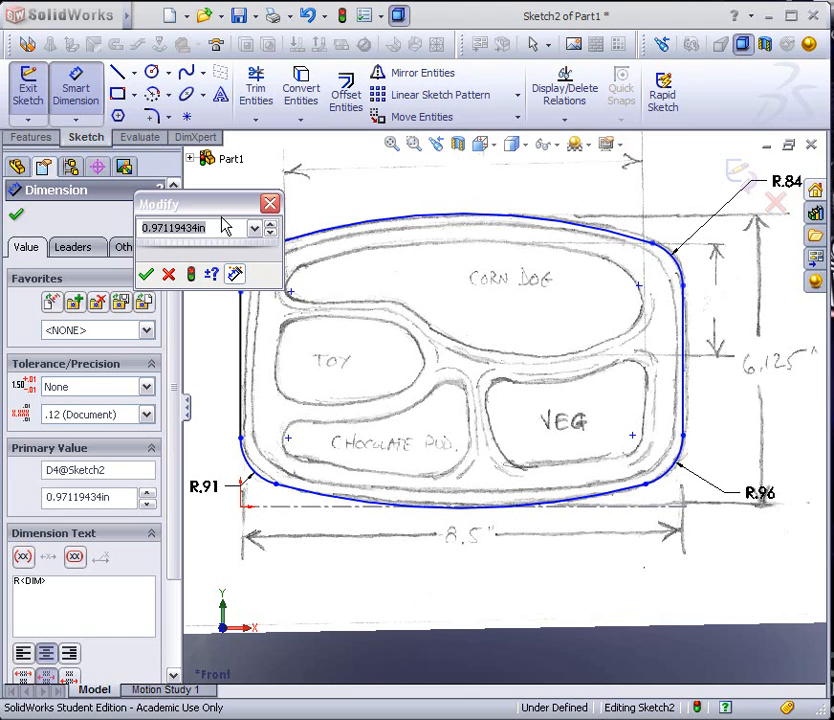
{"action": "type", "text": ".9"}
{"action": "key", "text": "Return"}
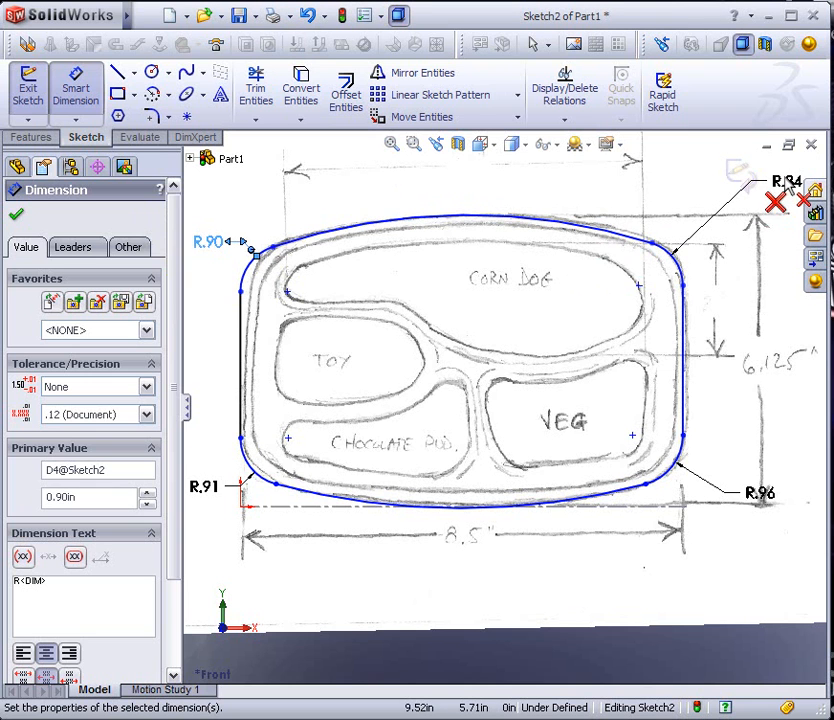
Set the radii of the upper-right, lower-right and lower-left corner arcs to 0.9 in each
{"action": "scroll", "coordinate": [717, 279], "scroll_direction": "up", "scroll_amount": 3}
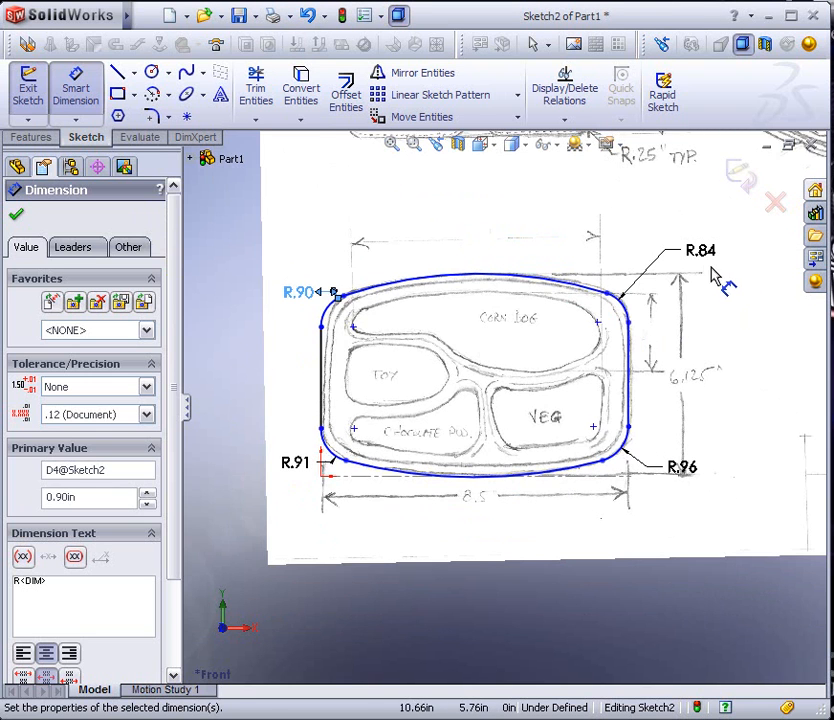
{"action": "double_click", "coordinate": [700, 248]}
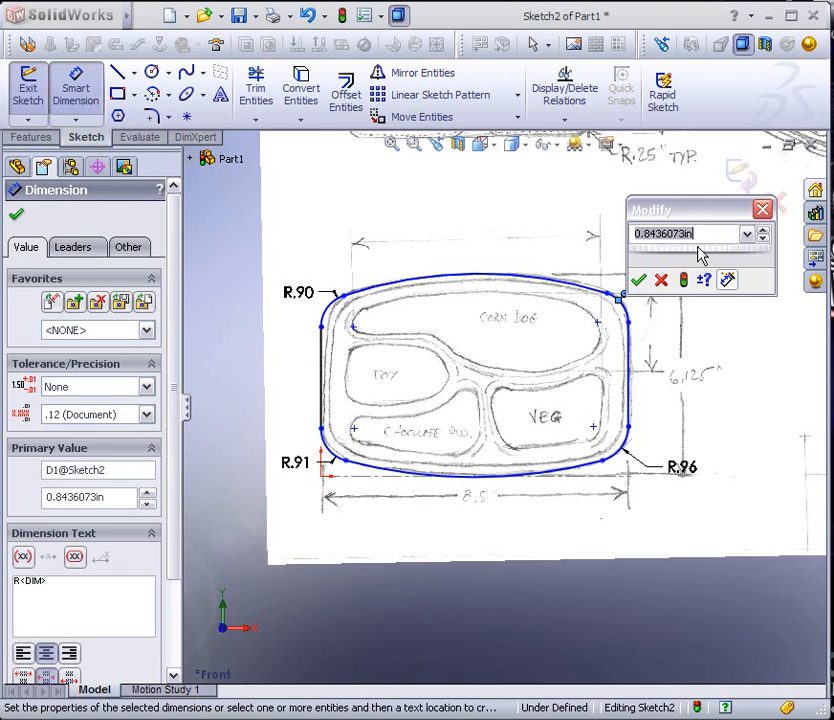
{"action": "type", "text": ".9"}
{"action": "key", "text": "Return"}
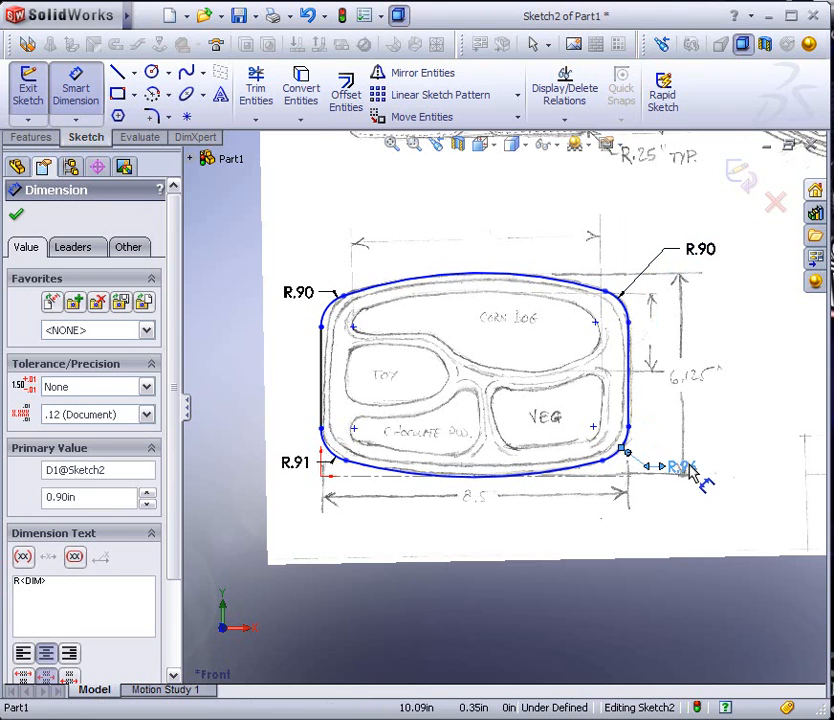
{"action": "double_click", "coordinate": [688, 468]}
{"action": "type", "text": ".9"}
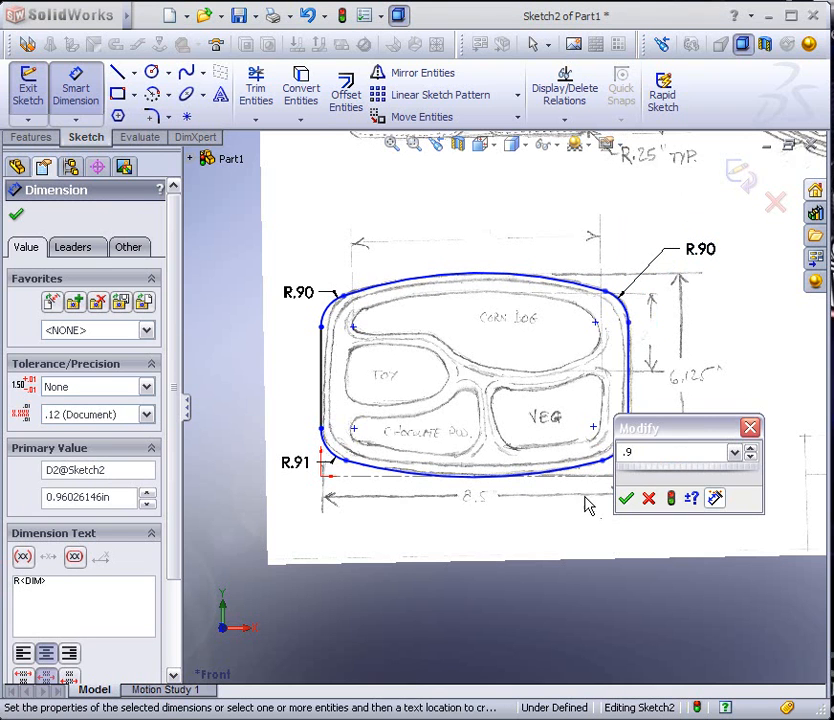
{"action": "left_click", "coordinate": [627, 499]}
{"action": "double_click", "coordinate": [296, 463]}
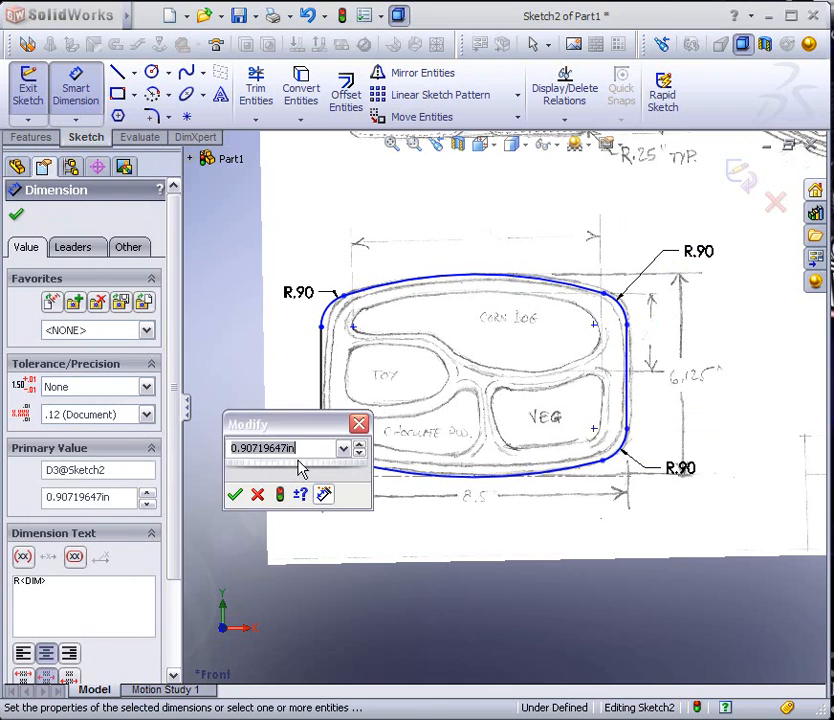
{"action": "type", "text": ".9"}
{"action": "key", "text": "Return"}
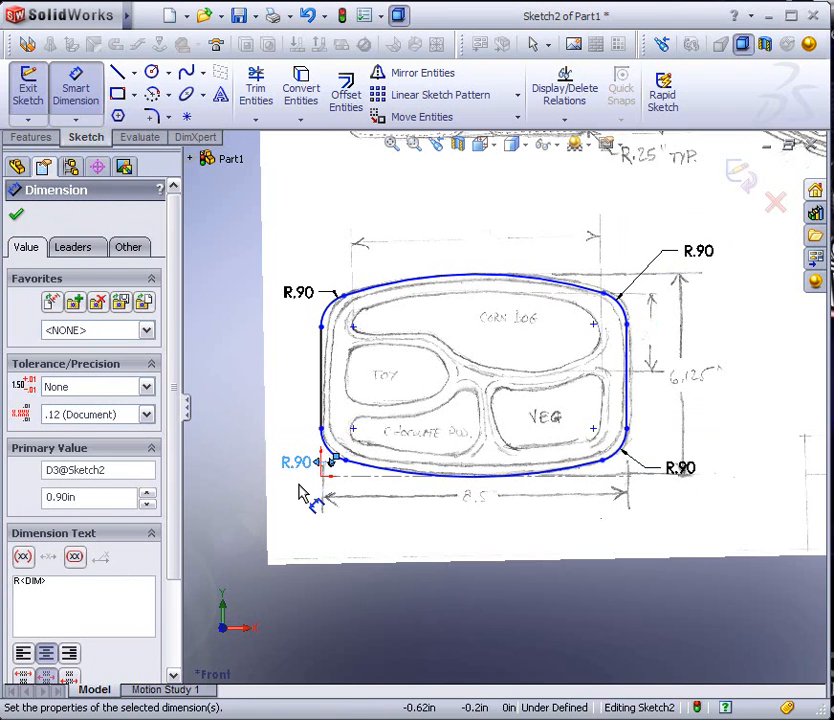
Reposition the radius dimension labels of the lower-left, upper-left and upper-right corners clear of the outline
{"action": "left_click_drag", "start_coordinate": [302, 480], "coordinate": [289, 493]}
{"action": "left_click", "coordinate": [380, 533]}
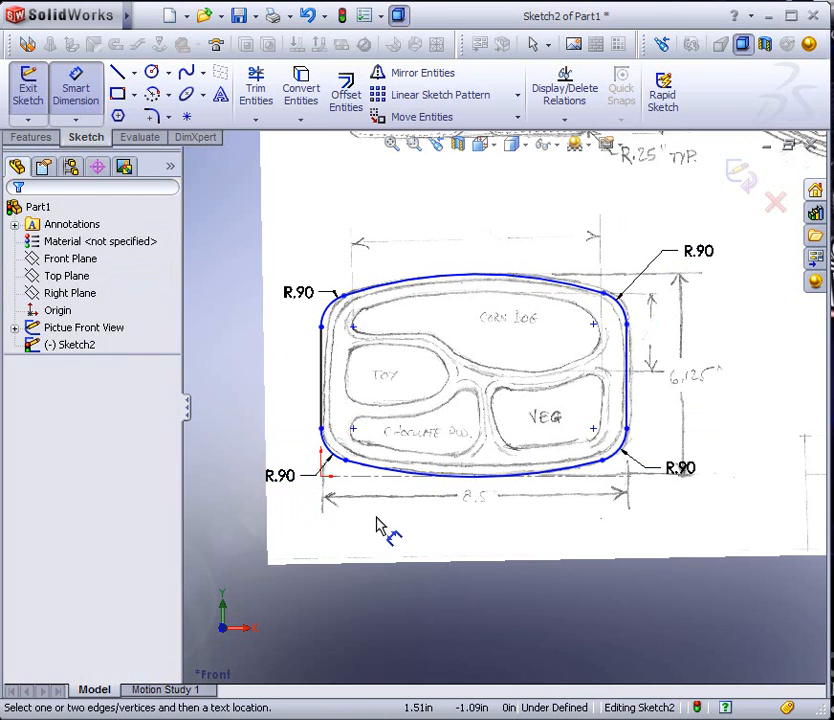
{"action": "left_click_drag", "start_coordinate": [303, 303], "coordinate": [287, 301]}
{"action": "left_click_drag", "start_coordinate": [705, 255], "coordinate": [691, 297]}
{"action": "scroll", "coordinate": [500, 392], "scroll_direction": "down", "scroll_amount": 2}
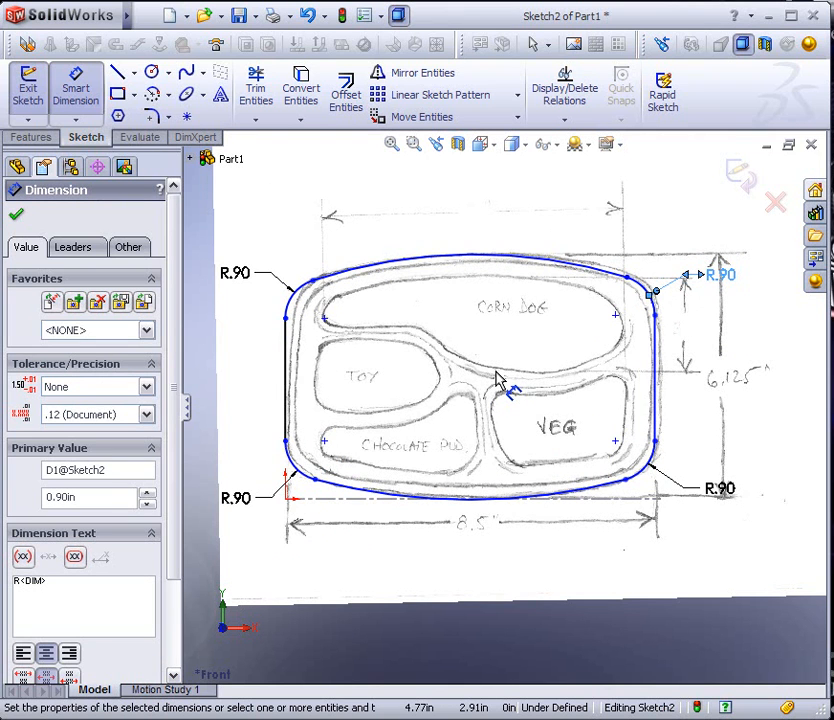
Dimension the bottom arc's radius at its drawn size and the top arc's radius at 12 in
{"action": "left_click", "coordinate": [530, 496]}
{"action": "left_click", "coordinate": [595, 576]}
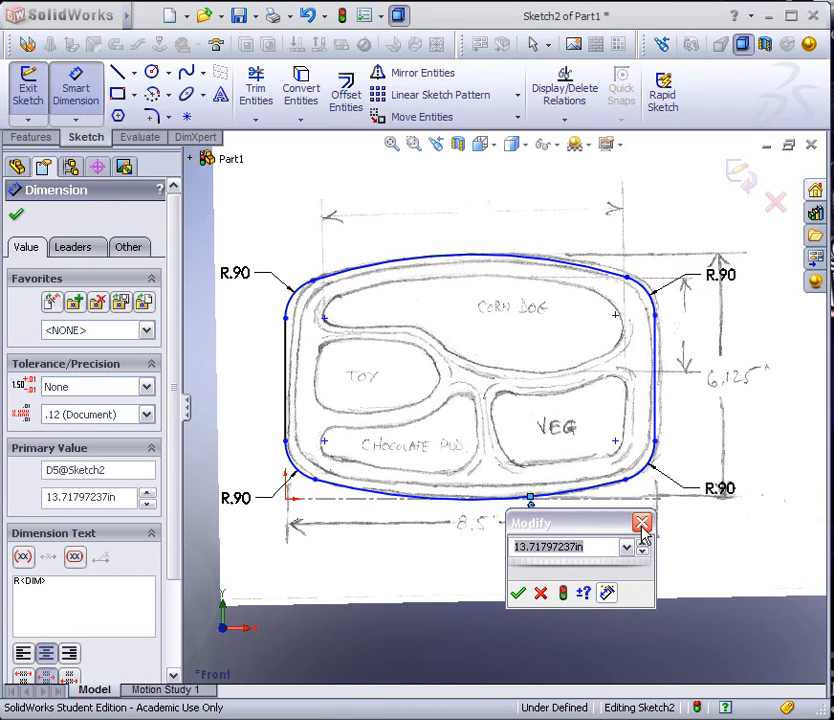
{"action": "left_click", "coordinate": [518, 593]}
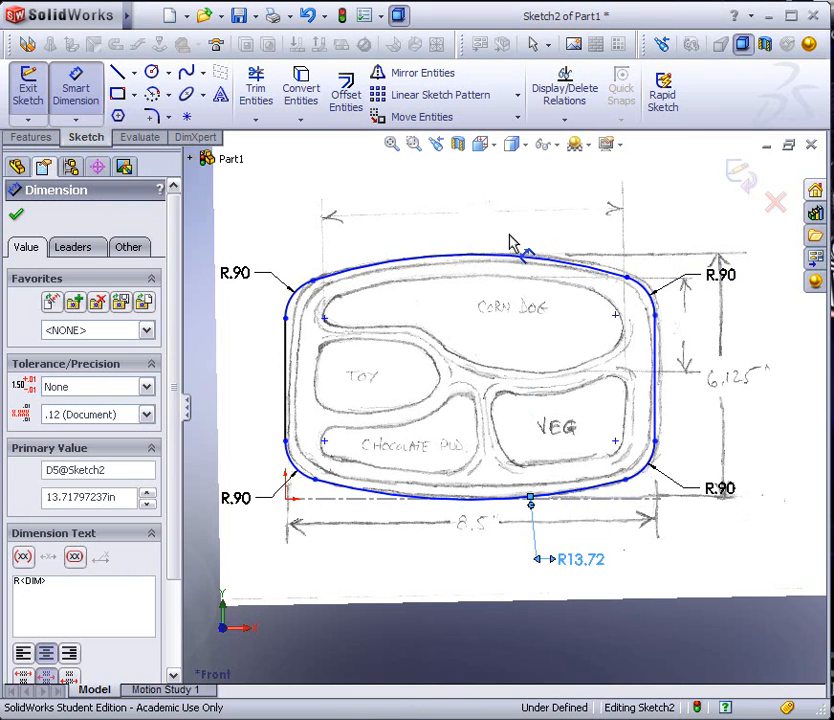
{"action": "left_click", "coordinate": [503, 257]}
{"action": "left_click", "coordinate": [553, 196]}
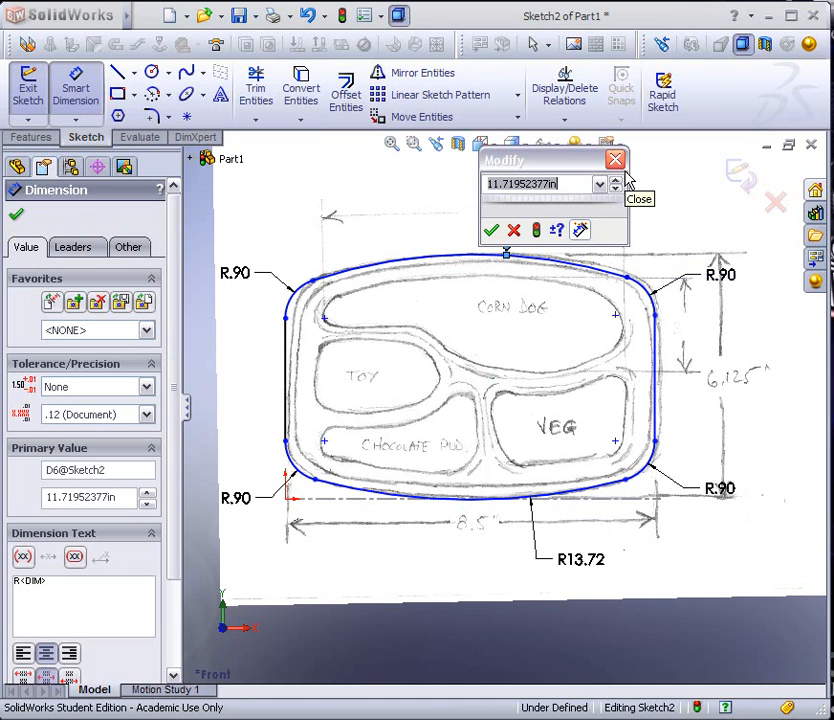
{"action": "type", "text": "12."}
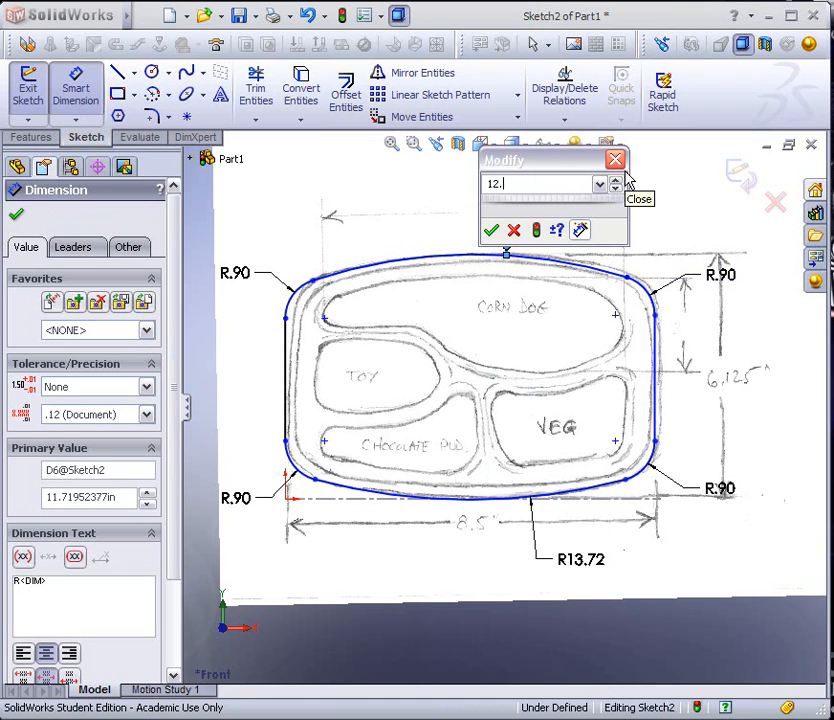
{"action": "key", "text": "Return"}
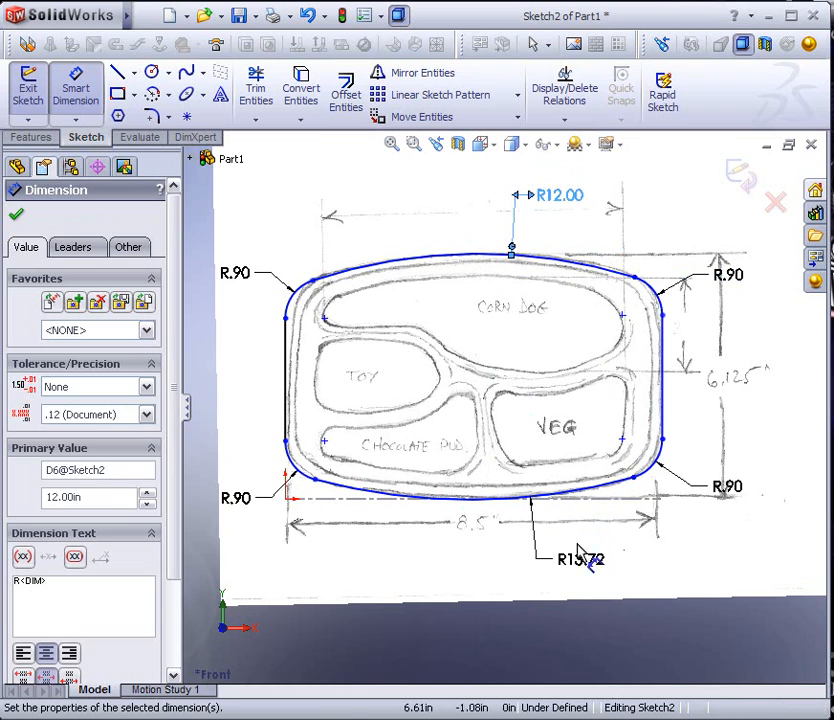
Set the bottom arc's radius to 14 in
{"action": "left_click", "coordinate": [645, 530]}
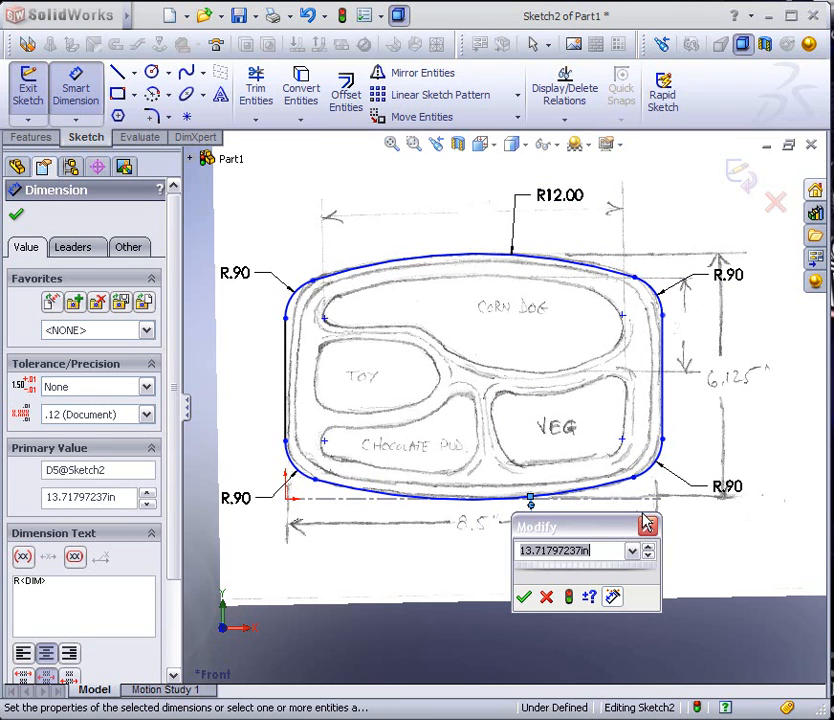
{"action": "type", "text": "14"}
{"action": "key", "text": "Return"}
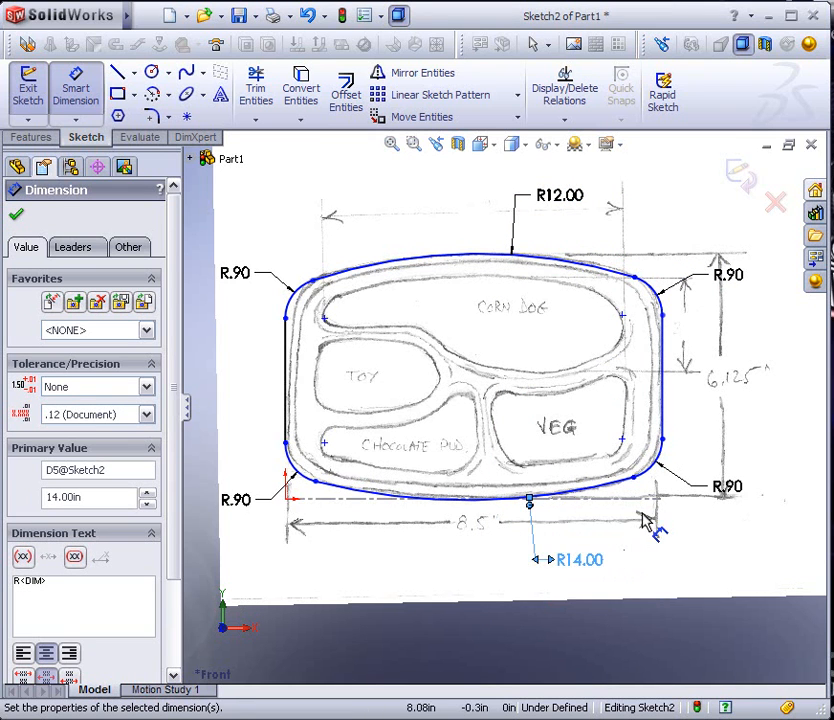
{"action": "left_click", "coordinate": [440, 559]}
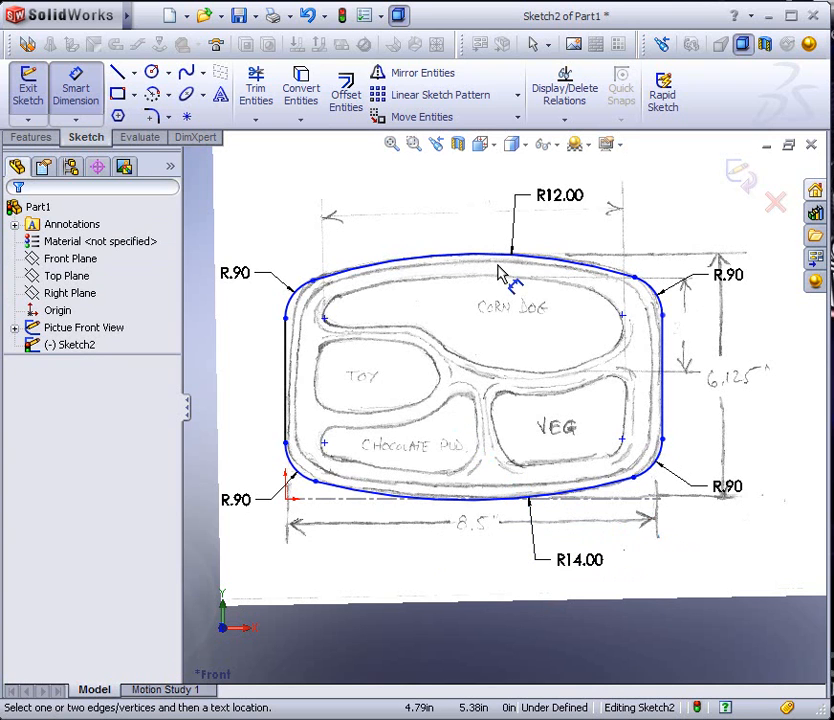
Draw a centerline about 5.58 in long from the top arc's midpoint to the bottom arc's midpoint
{"action": "left_click", "coordinate": [134, 75]}
{"action": "left_click", "coordinate": [162, 113]}
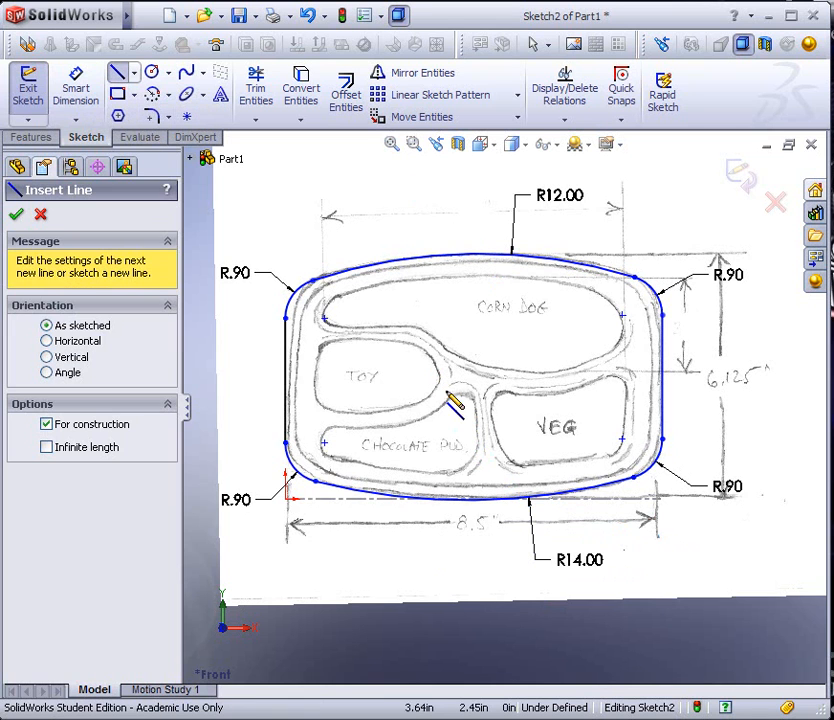
{"action": "left_click", "coordinate": [324, 442]}
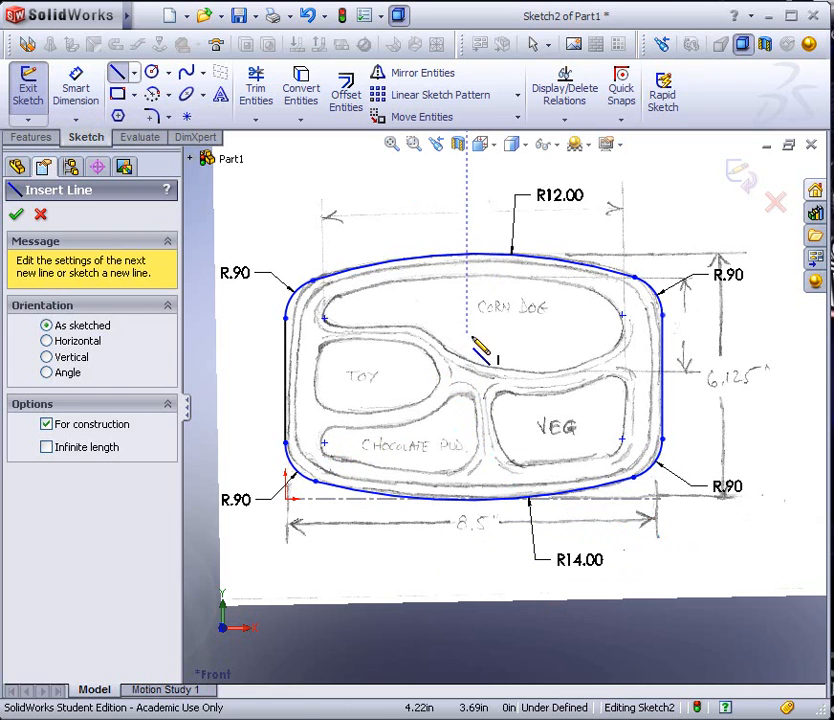
{"action": "left_click", "coordinate": [476, 256]}
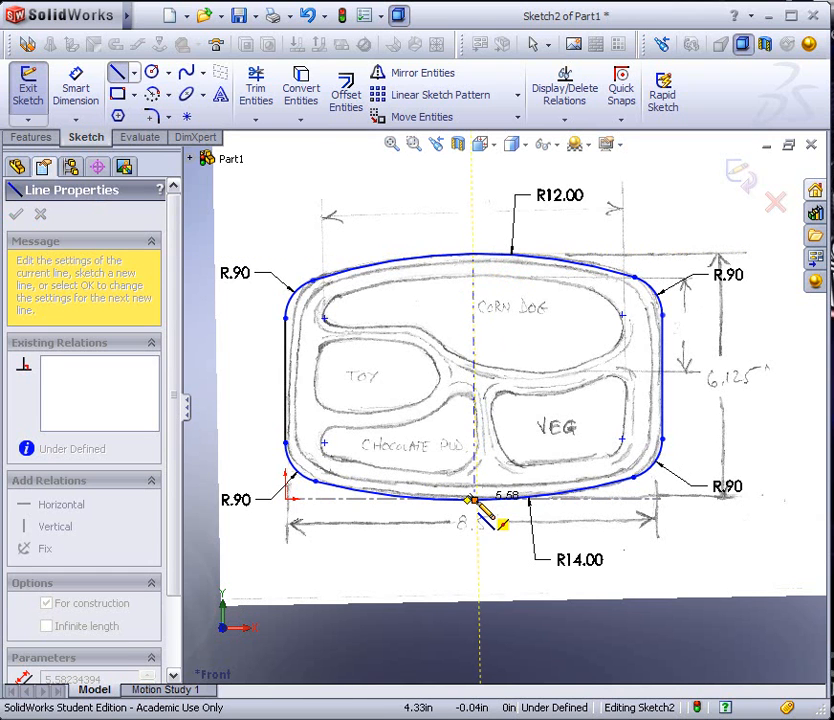
{"action": "left_click", "coordinate": [474, 499]}
{"action": "key", "text": "Escape"}
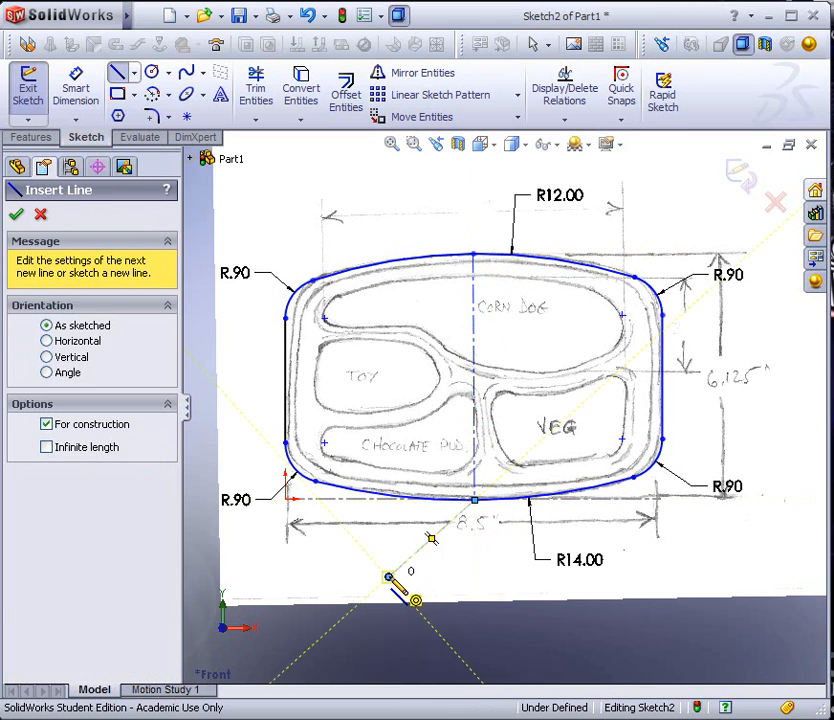
Draw a centerline about 8.55 in long across the tray, joining the midpoints of its two straight sides
{"action": "left_click", "coordinate": [286, 381]}
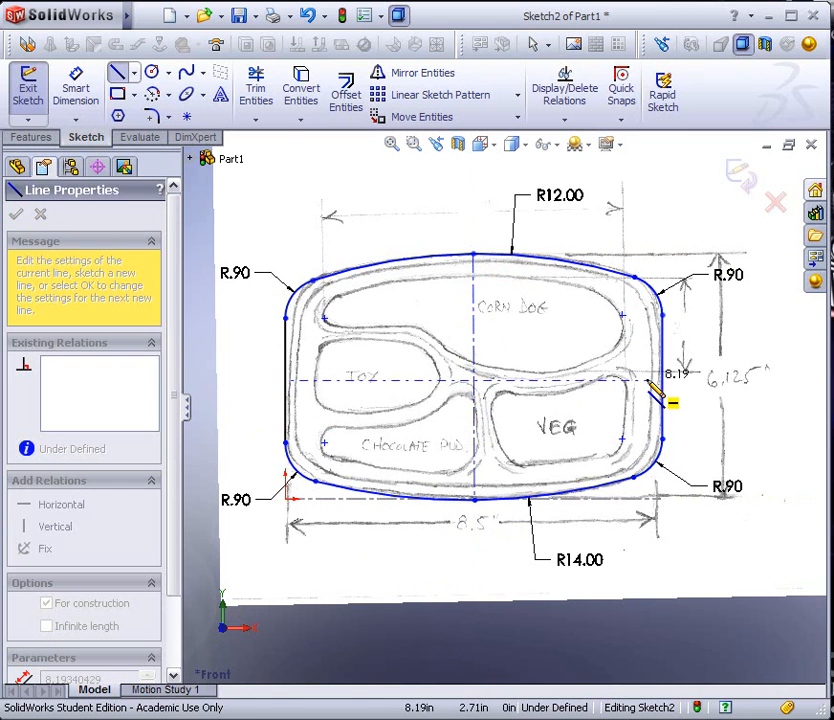
{"action": "left_click", "coordinate": [662, 378]}
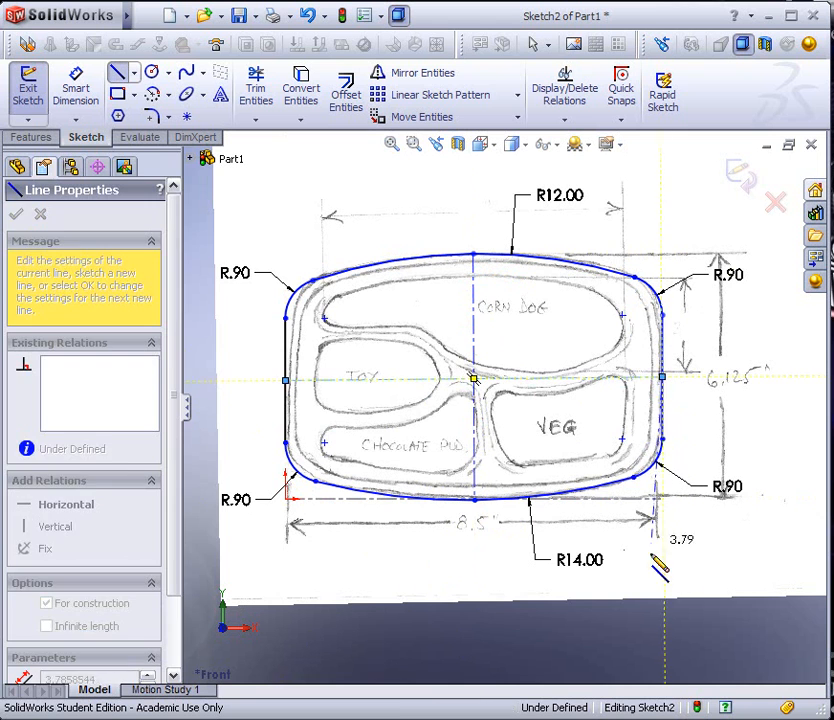
{"action": "key", "text": "Escape"}
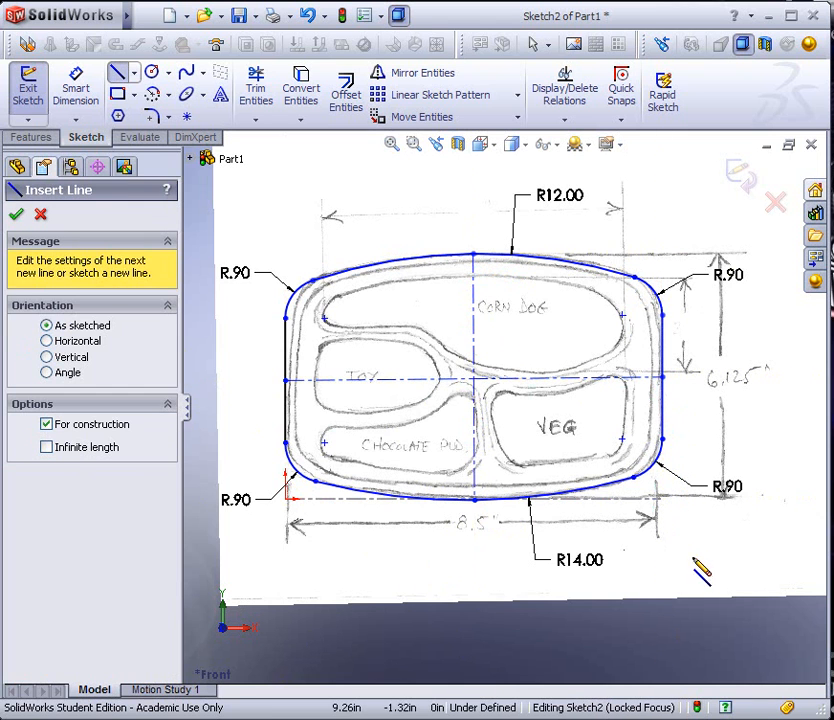
{"action": "left_click", "coordinate": [16, 218]}
Add a Vertical relation to the centerline between the arcs and a Horizontal relation to the centerline across the tray
{"action": "left_click", "coordinate": [474, 330]}
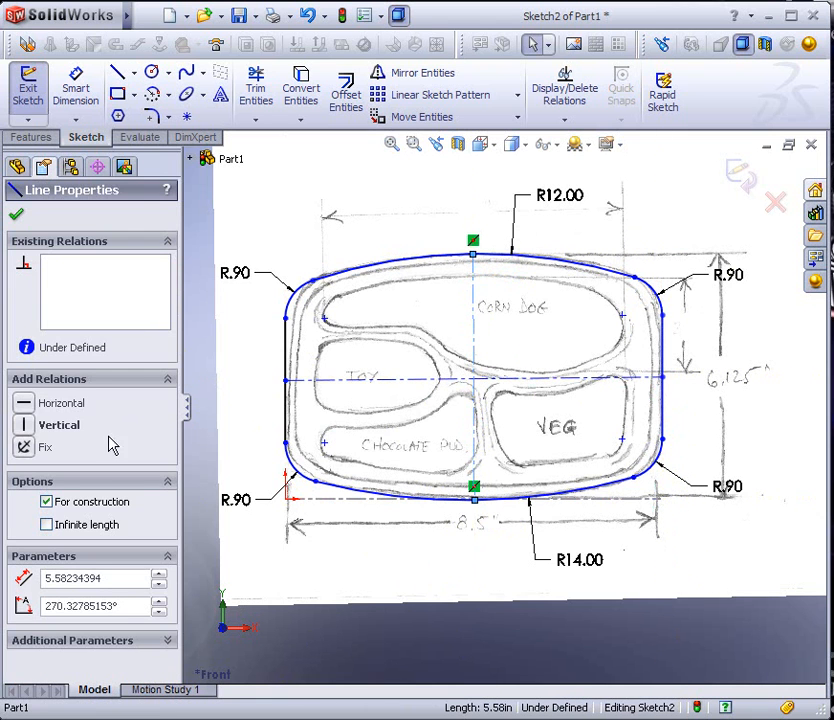
{"action": "left_click", "coordinate": [25, 425]}
{"action": "left_click", "coordinate": [331, 558]}
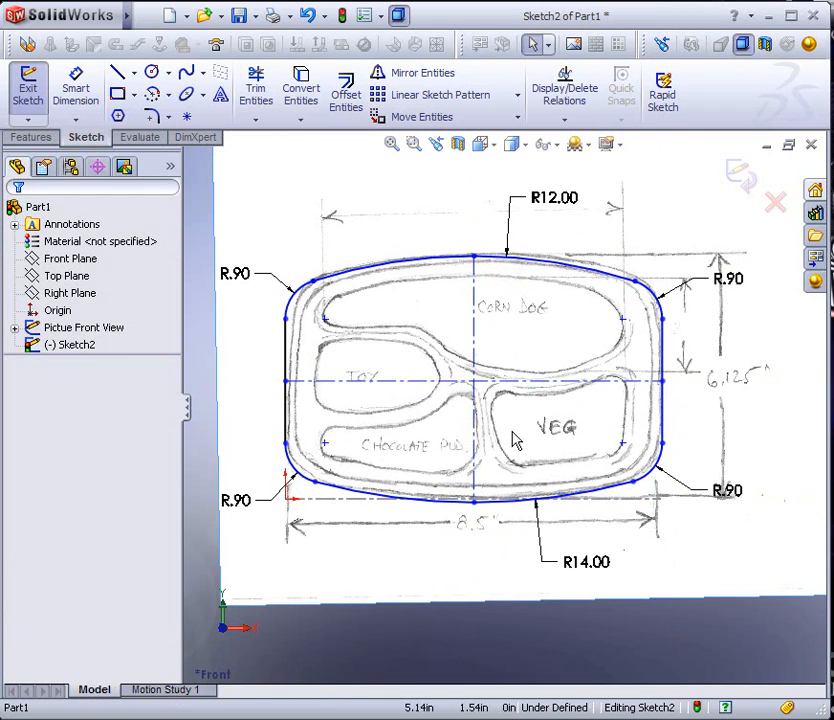
{"action": "left_click", "coordinate": [585, 380]}
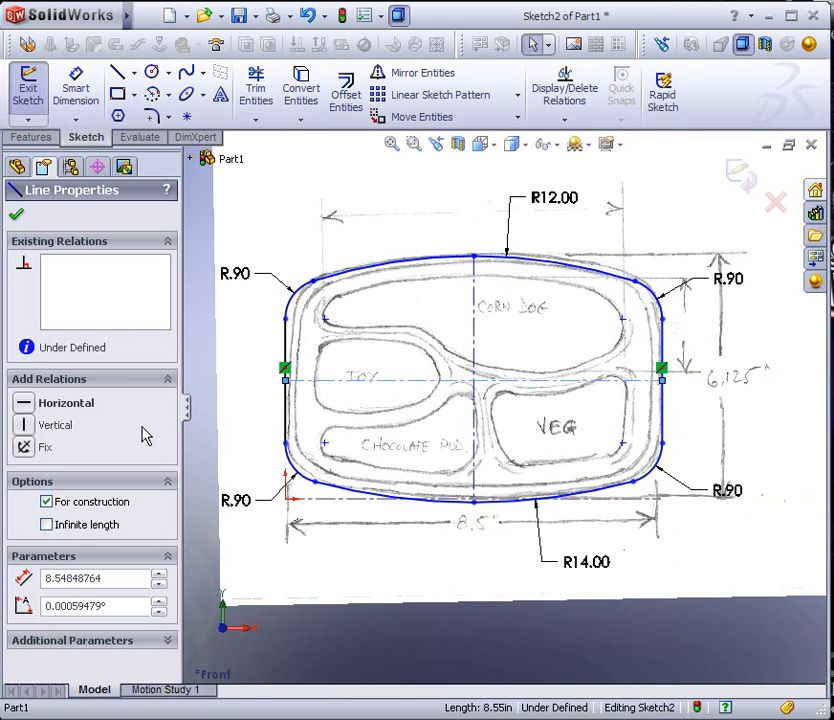
{"action": "left_click", "coordinate": [25, 403]}
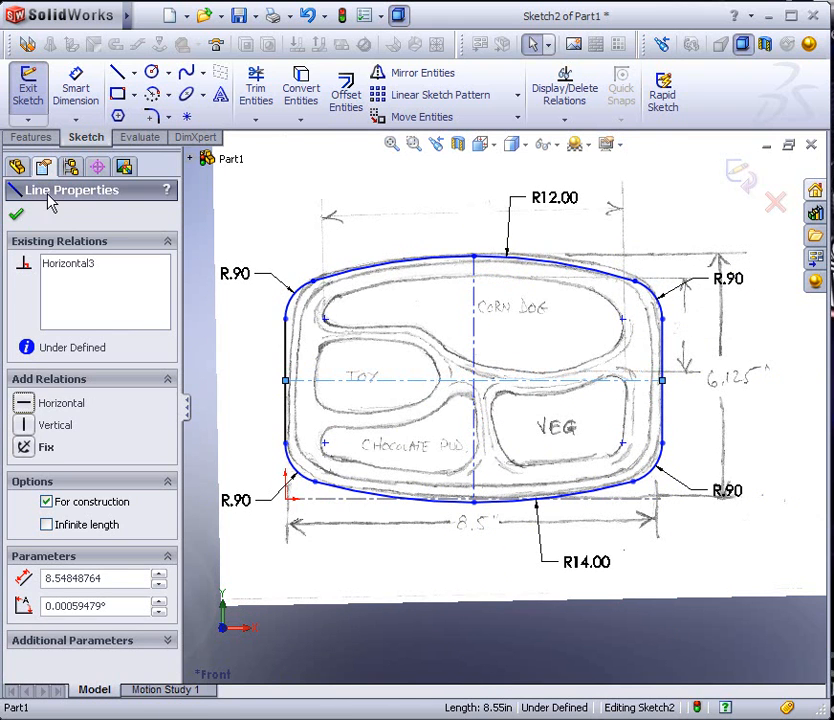
{"action": "left_click", "coordinate": [15, 215]}
{"action": "left_click", "coordinate": [441, 556]}
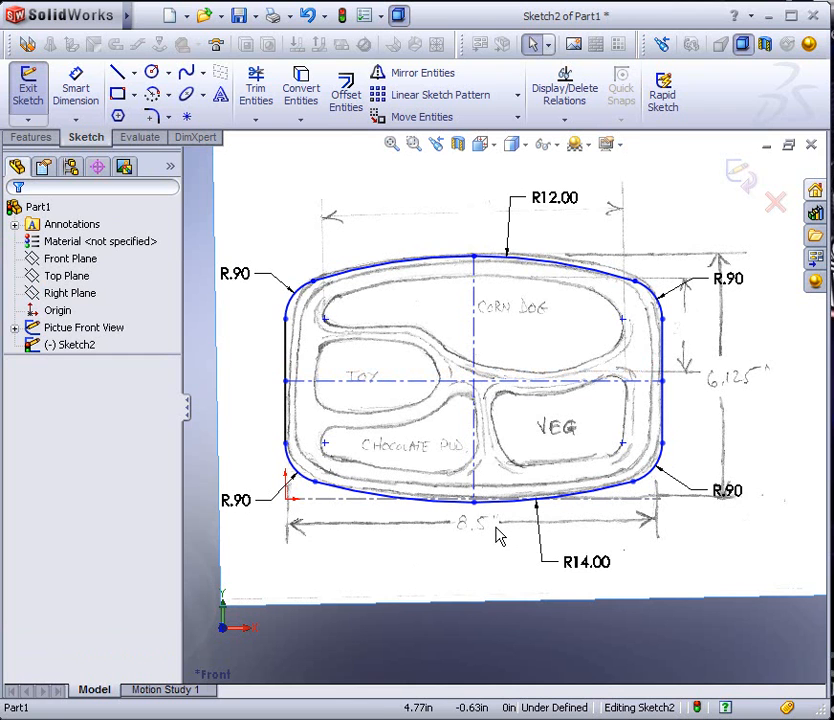
Extrude the tray outline as a blind boss 1 in deep in the reversed direction, behind the picture
{"action": "scroll", "coordinate": [502, 520], "scroll_direction": "up", "scroll_amount": 1}
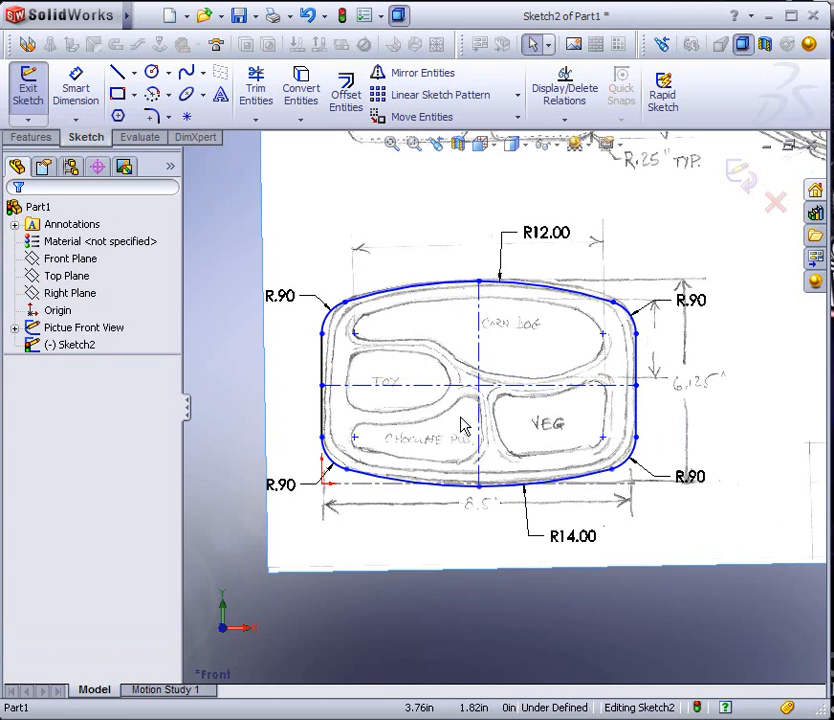
{"action": "left_click", "coordinate": [31, 137]}
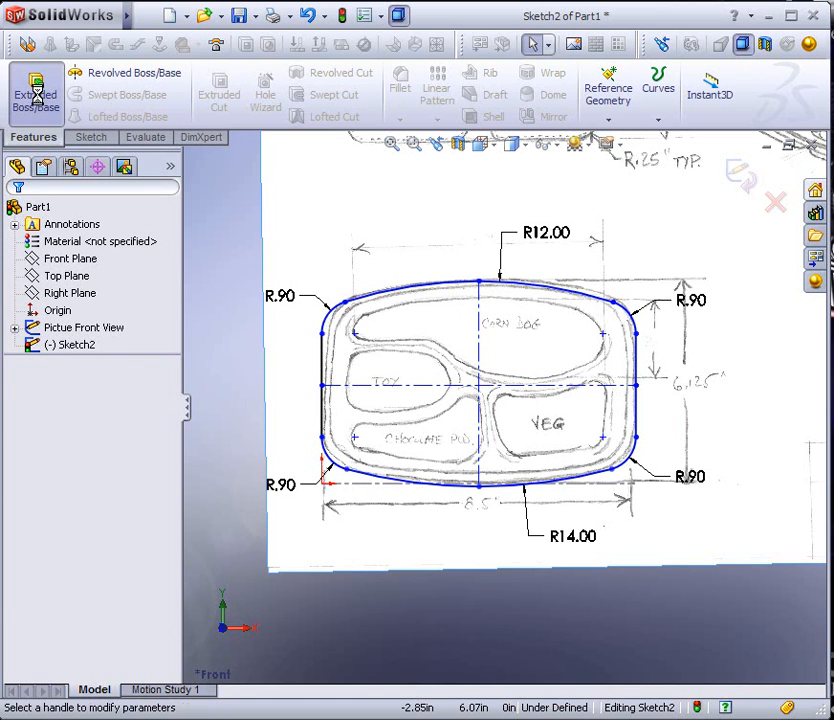
{"action": "left_click", "coordinate": [36, 93]}
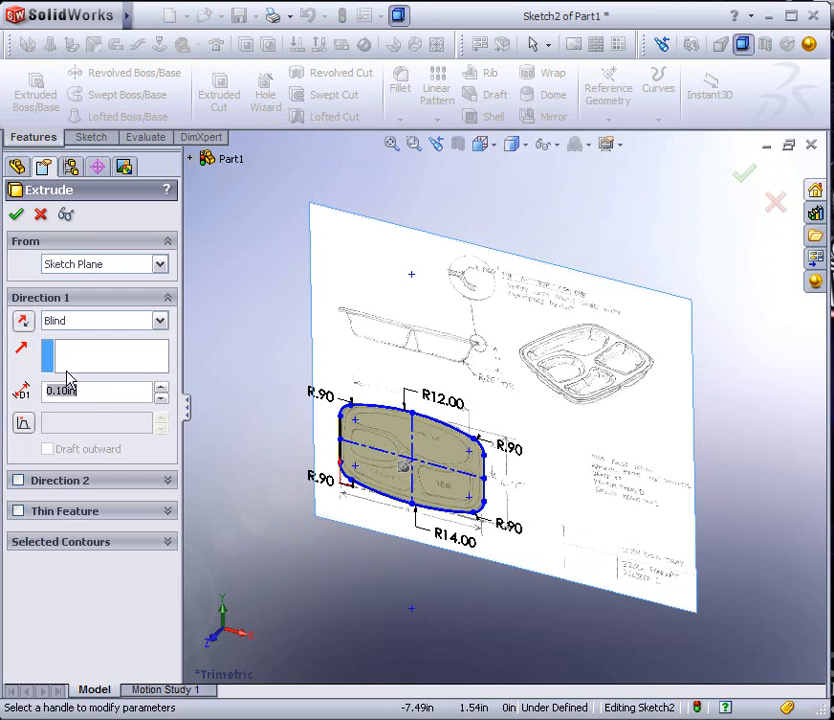
{"action": "left_click", "coordinate": [24, 322]}
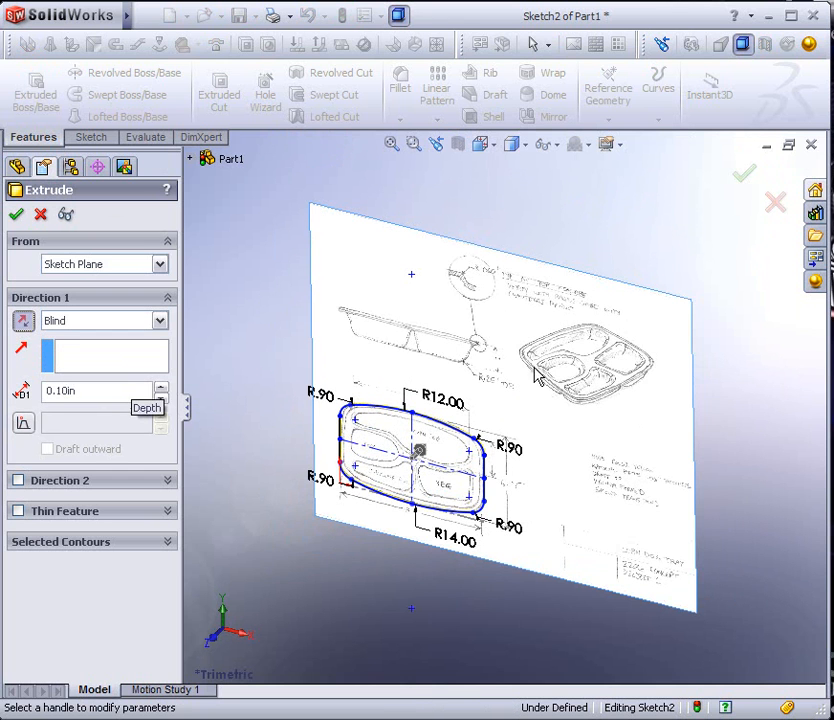
{"action": "scroll", "coordinate": [505, 368], "scroll_direction": "down", "scroll_amount": 6}
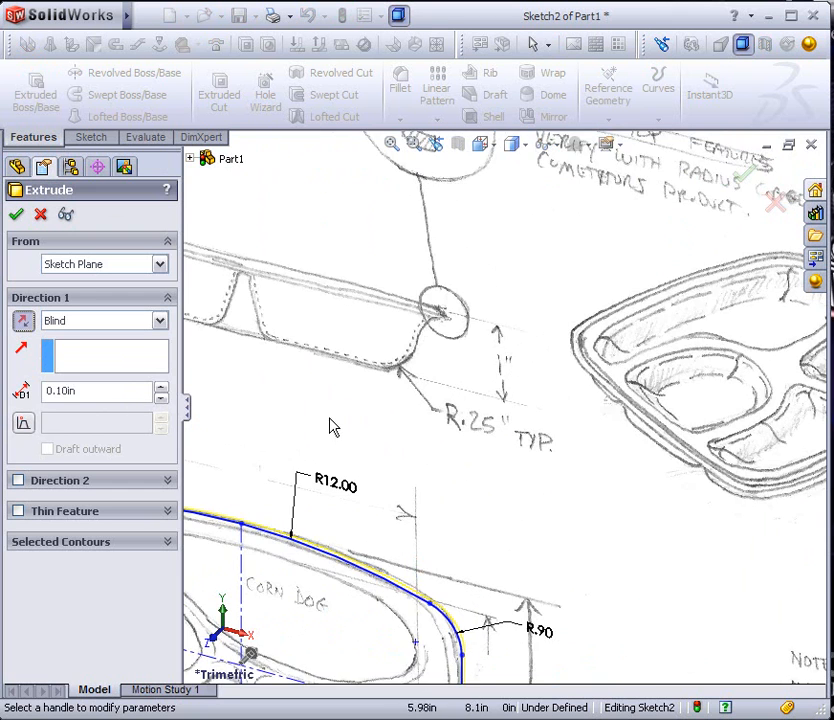
{"action": "scroll", "coordinate": [340, 422], "scroll_direction": "up", "scroll_amount": 3}
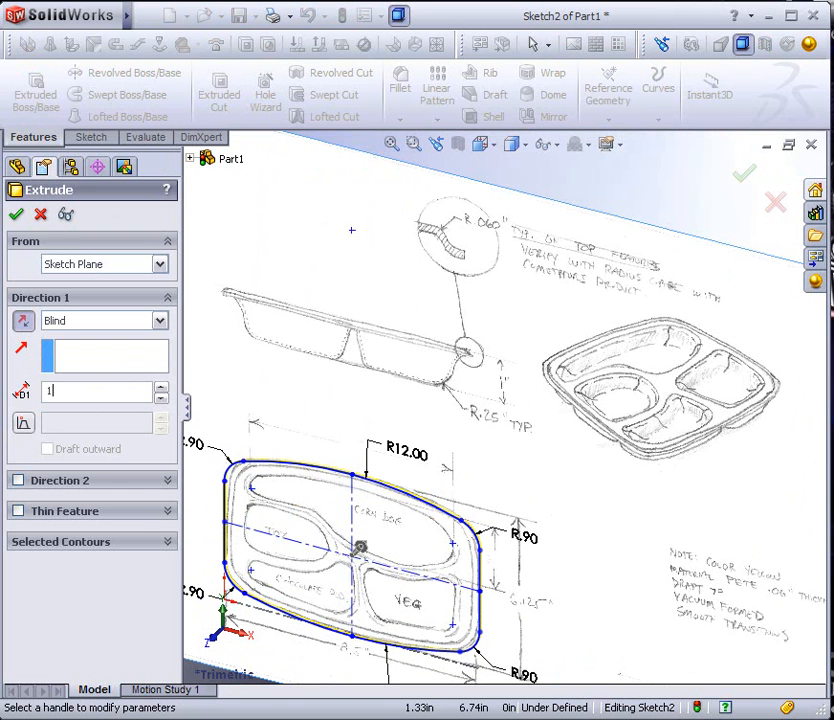
{"action": "left_click", "coordinate": [17, 217]}
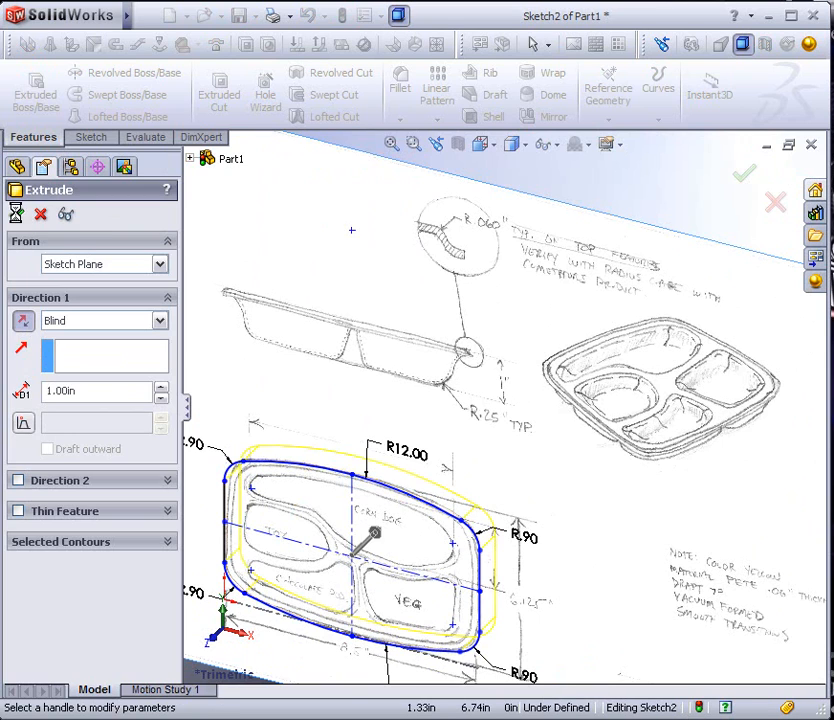
Inspect the extruded tray body behind the sketch picture from several angles
{"action": "middle_click_drag", "start_coordinate": [373, 568], "coordinate": [387, 354]}
{"action": "scroll", "coordinate": [394, 516], "scroll_direction": "up", "scroll_amount": 4}
{"action": "scroll", "coordinate": [436, 441], "scroll_direction": "down", "scroll_amount": 5}
{"action": "scroll", "coordinate": [422, 437], "scroll_direction": "down", "scroll_amount": 2}
{"action": "mouse_move", "coordinate": [423, 443]}
{"action": "middle_mouse_down"}
{"action": "mouse_move", "coordinate": [426, 462]}
{"action": "mouse_move", "coordinate": [486, 534]}
{"action": "mouse_move", "coordinate": [555, 597]}
{"action": "mouse_move", "coordinate": [426, 491]}
{"action": "middle_mouse_up"}
{"action": "scroll", "coordinate": [410, 440], "scroll_direction": "up", "scroll_amount": 2}
{"action": "mouse_move", "coordinate": [452, 440]}
{"action": "middle_mouse_down"}
{"action": "mouse_move", "coordinate": [367, 303]}
{"action": "mouse_move", "coordinate": [337, 307]}
{"action": "mouse_move", "coordinate": [408, 490]}
{"action": "middle_mouse_up"}
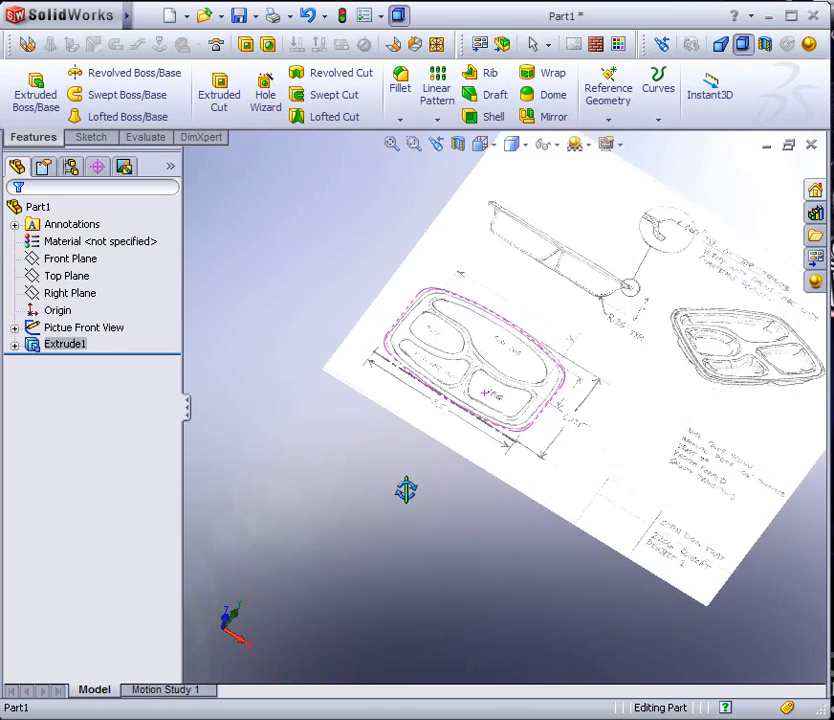
{"action": "scroll", "coordinate": [471, 391], "scroll_direction": "down", "scroll_amount": 4}
{"action": "mouse_move", "coordinate": [475, 385]}
{"action": "middle_mouse_down"}
{"action": "mouse_move", "coordinate": [559, 413]}
{"action": "mouse_move", "coordinate": [493, 418]}
{"action": "mouse_move", "coordinate": [468, 408]}
{"action": "middle_mouse_up"}
Start a new sketch on the Front Plane, viewed straight on and close up over the tray compartments
{"action": "left_click", "coordinate": [50, 258]}
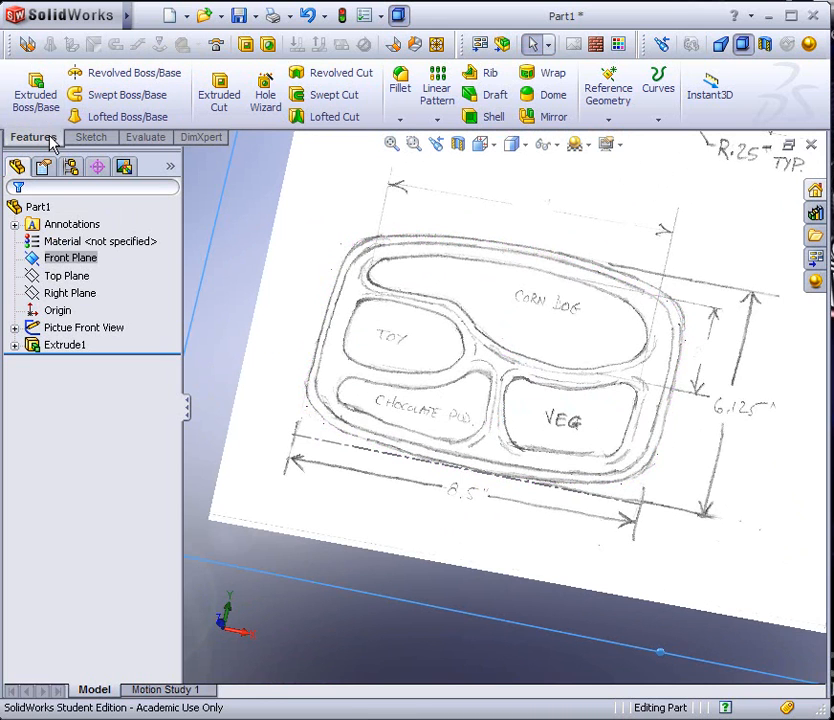
{"action": "left_click", "coordinate": [86, 137]}
{"action": "left_click", "coordinate": [30, 88]}
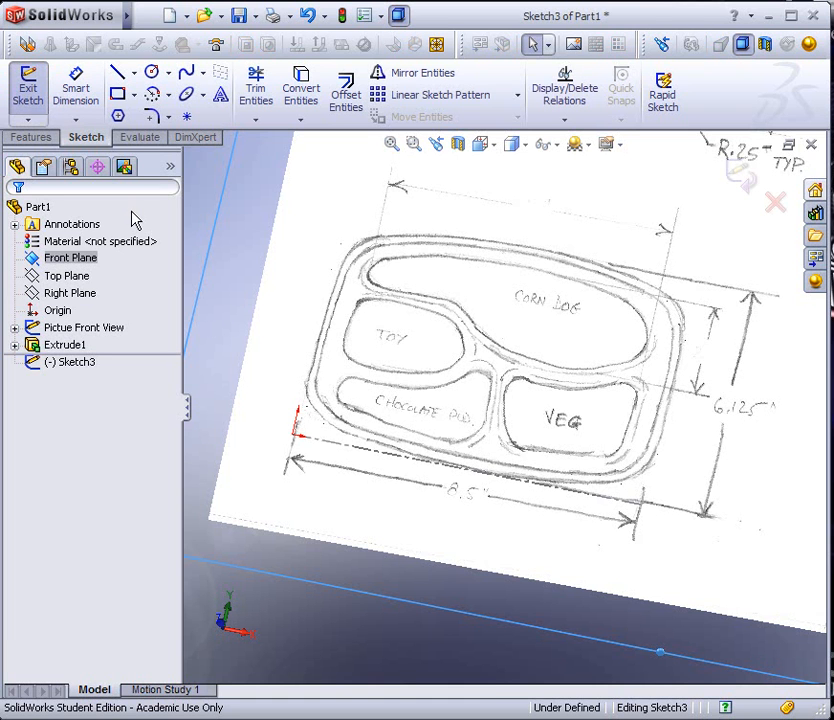
{"action": "left_click", "coordinate": [493, 146]}
{"action": "left_click", "coordinate": [577, 217]}
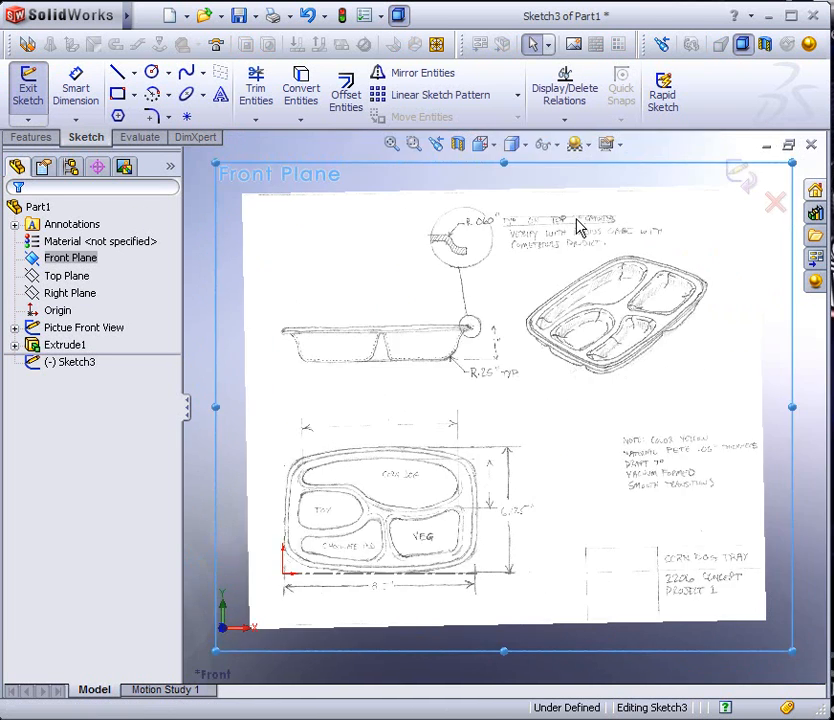
{"action": "scroll", "coordinate": [346, 522], "scroll_direction": "down", "scroll_amount": 5}
{"action": "scroll", "coordinate": [380, 459], "scroll_direction": "down", "scroll_amount": 2}
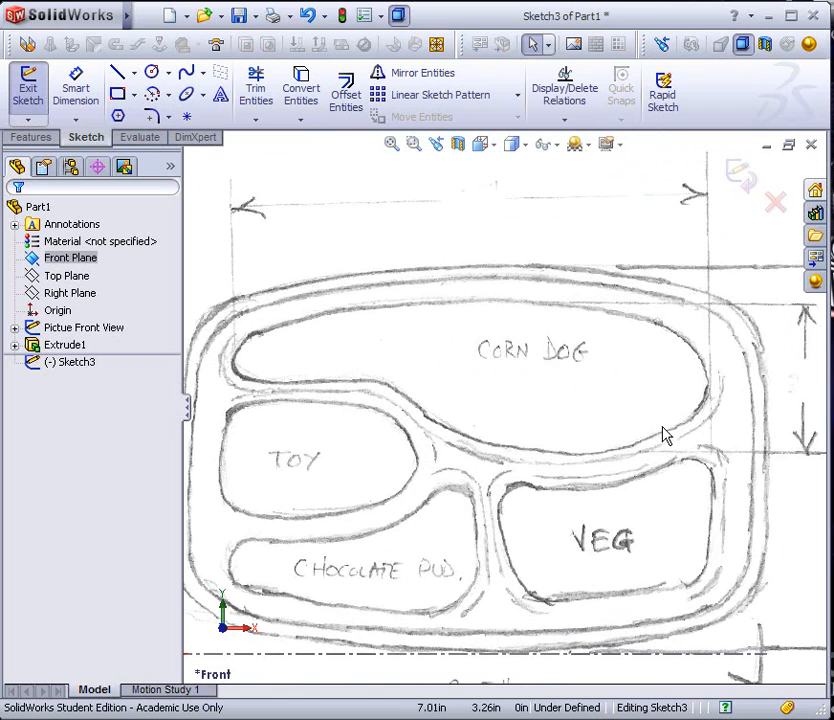
Trace the lower edge and right end of the CORN DOG compartment with a short line and a chain of tangent arcs
{"action": "left_click", "coordinate": [135, 75]}
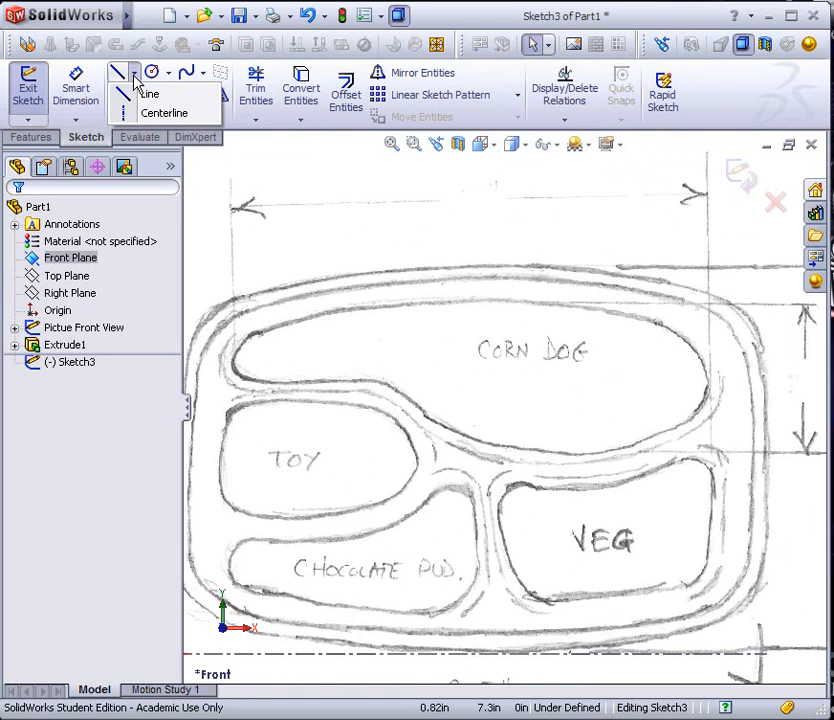
{"action": "left_click", "coordinate": [133, 387]}
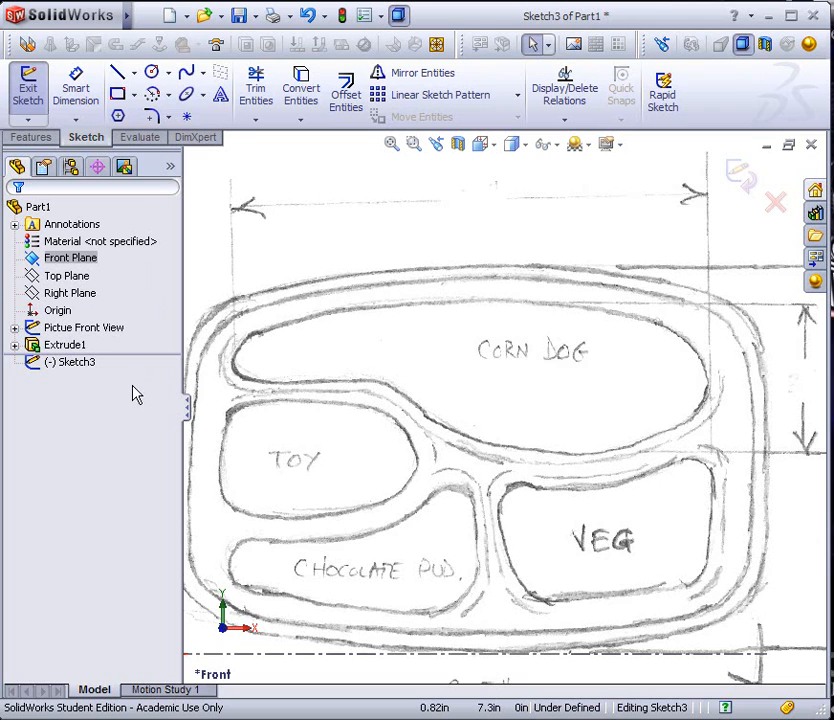
{"action": "left_click", "coordinate": [116, 76]}
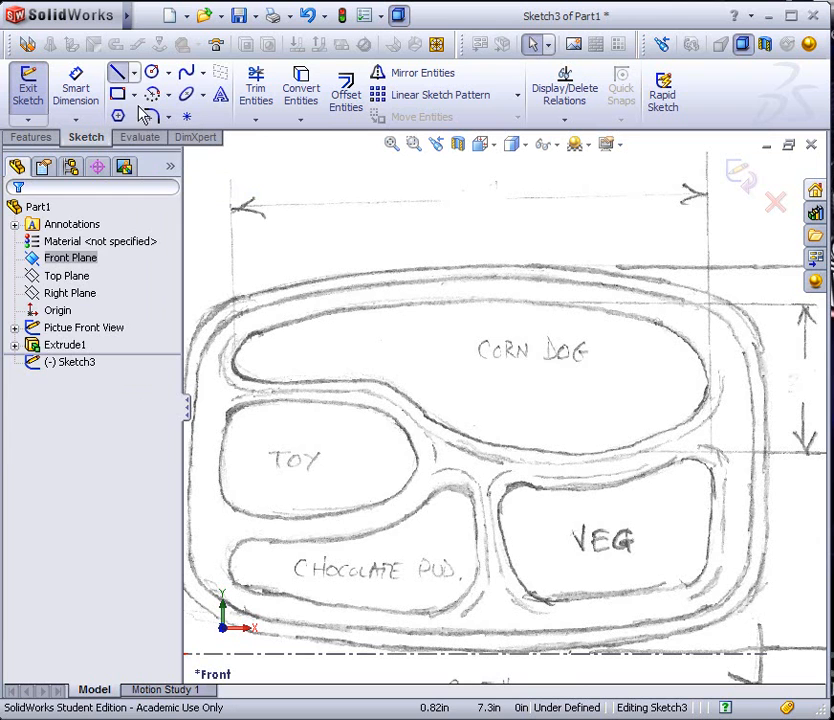
{"action": "left_click", "coordinate": [411, 403]}
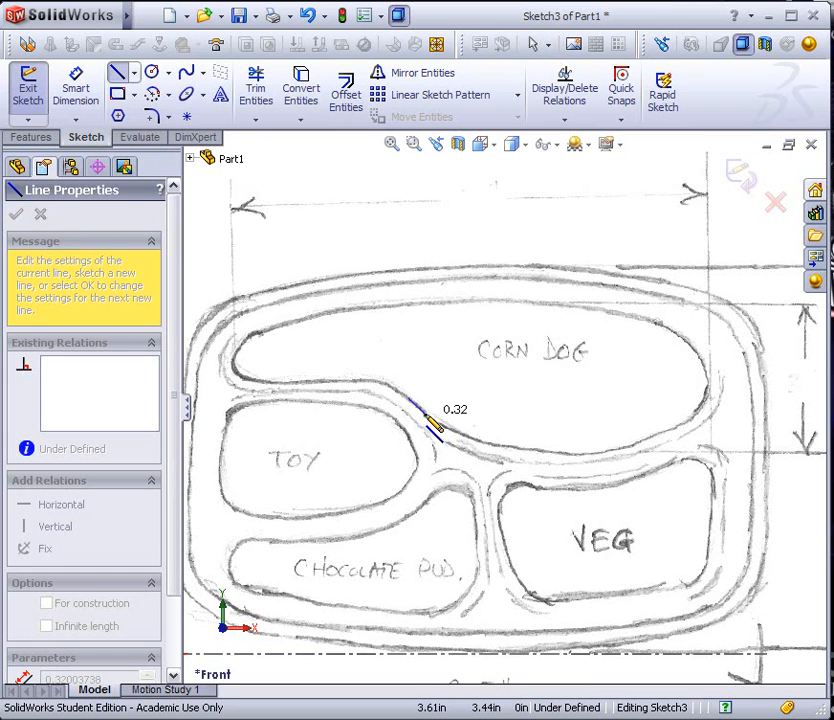
{"action": "left_click", "coordinate": [426, 414]}
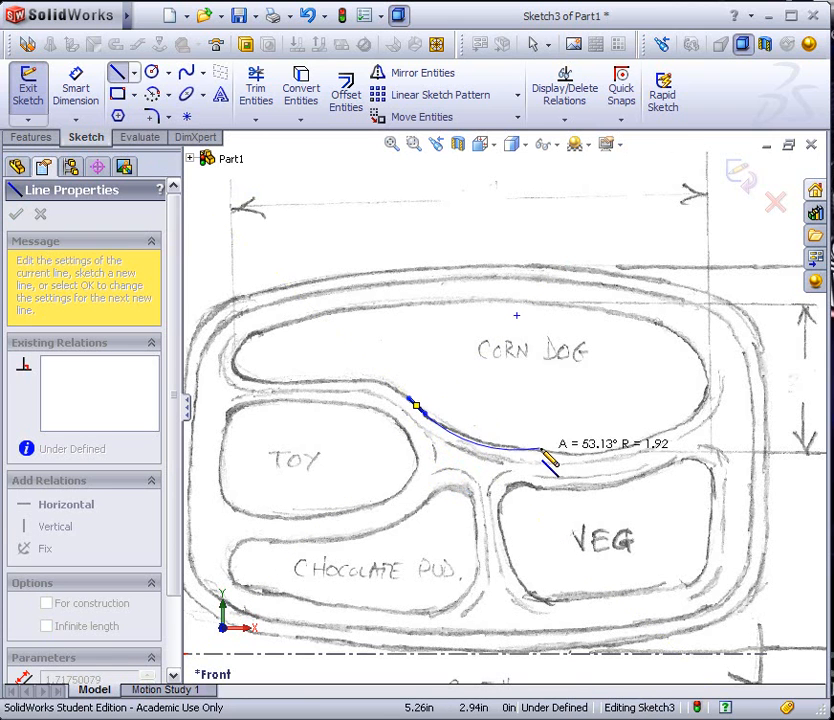
{"action": "left_click", "coordinate": [444, 427]}
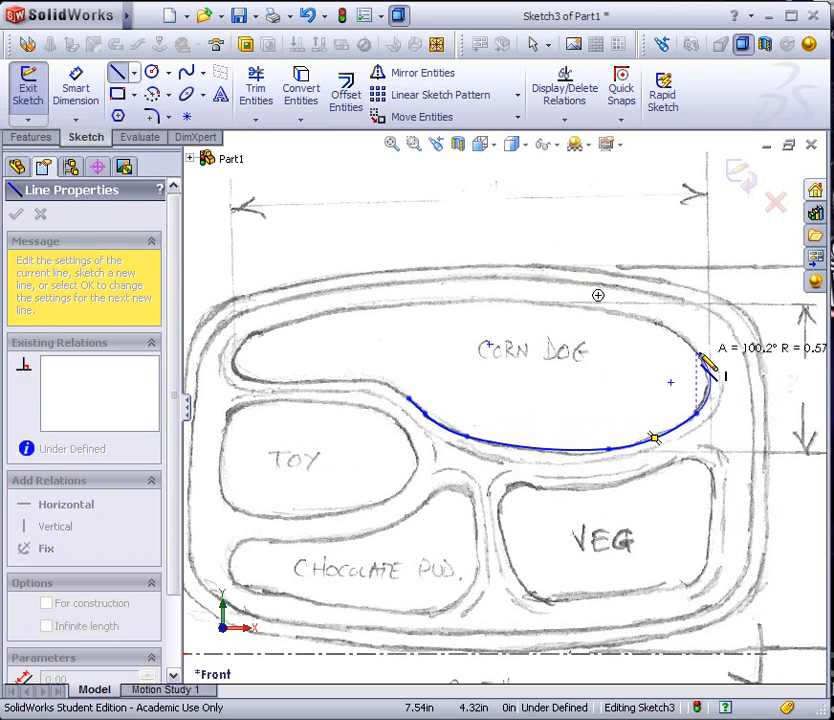
{"action": "left_click", "coordinate": [710, 382]}
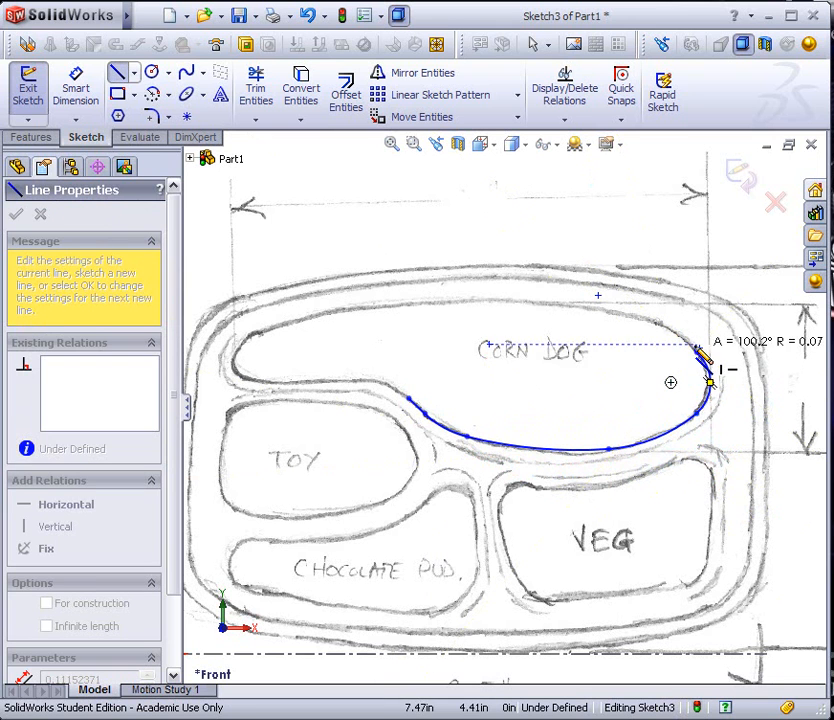
Continue with tangent arcs along the top and left end, and close the CORN DOG outline with a horizontal line and an arc
{"action": "left_click", "coordinate": [608, 309]}
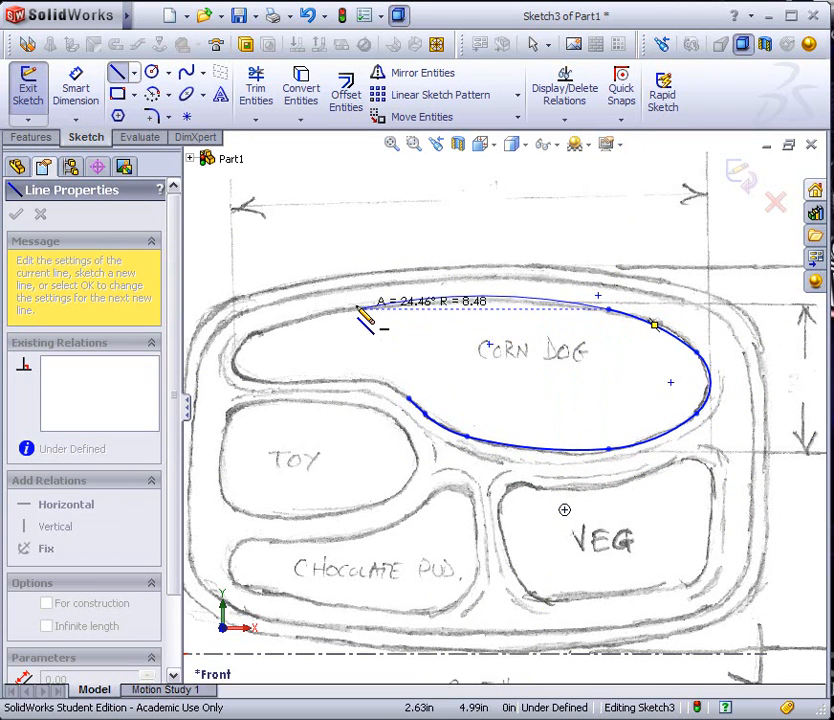
{"action": "left_click", "coordinate": [470, 299]}
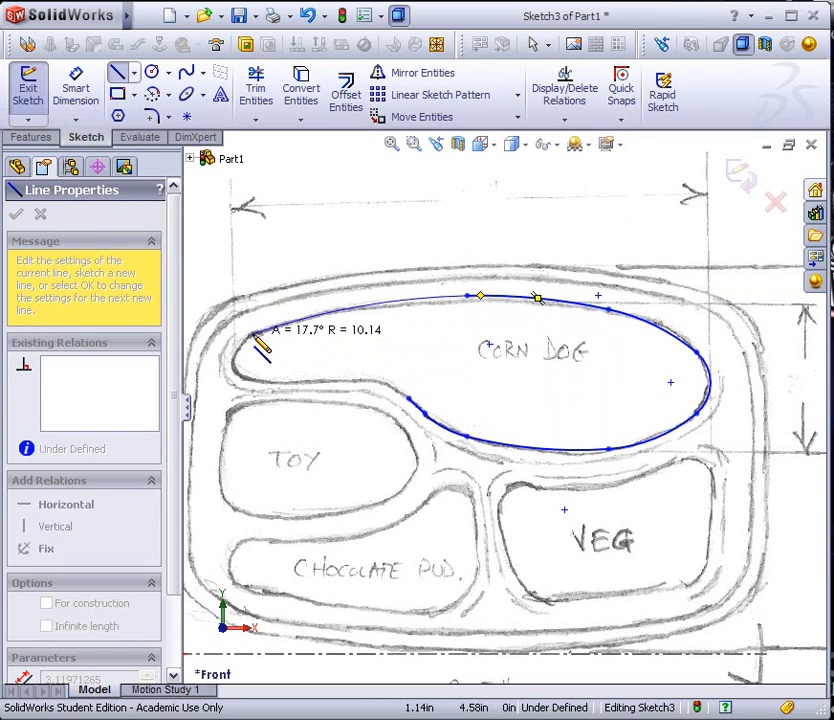
{"action": "left_click", "coordinate": [358, 305]}
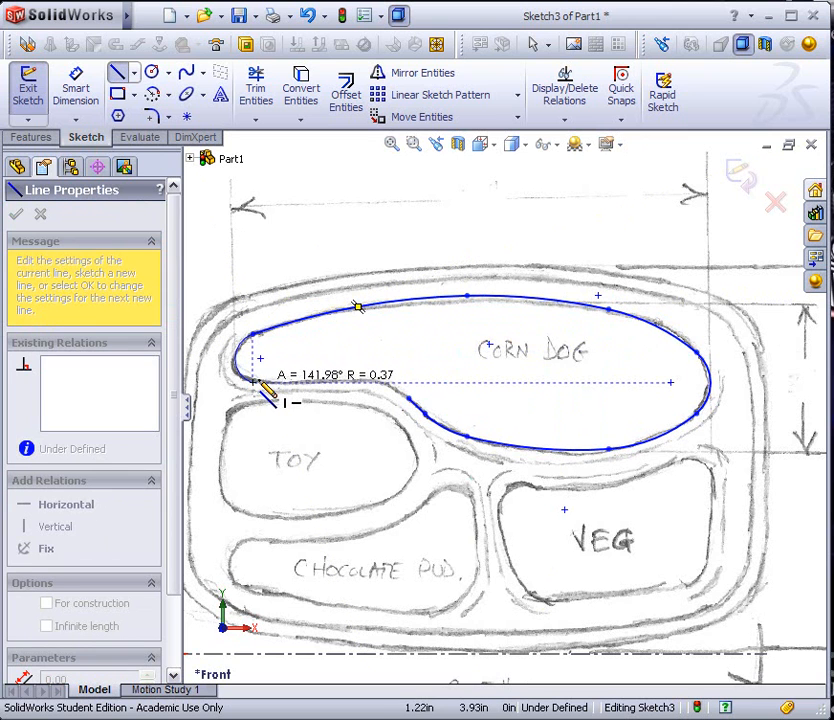
{"action": "left_click", "coordinate": [264, 384]}
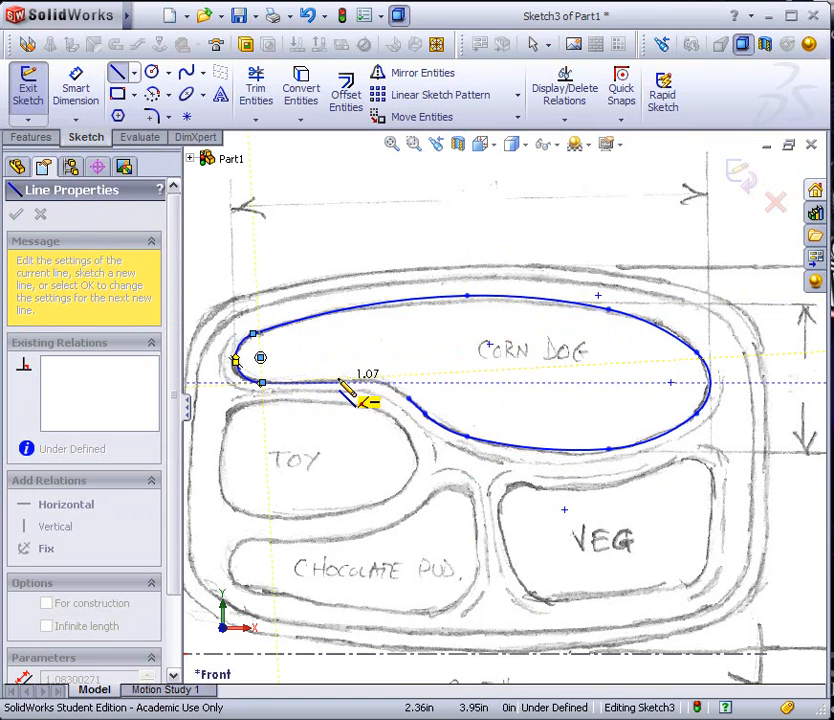
{"action": "left_click", "coordinate": [344, 382]}
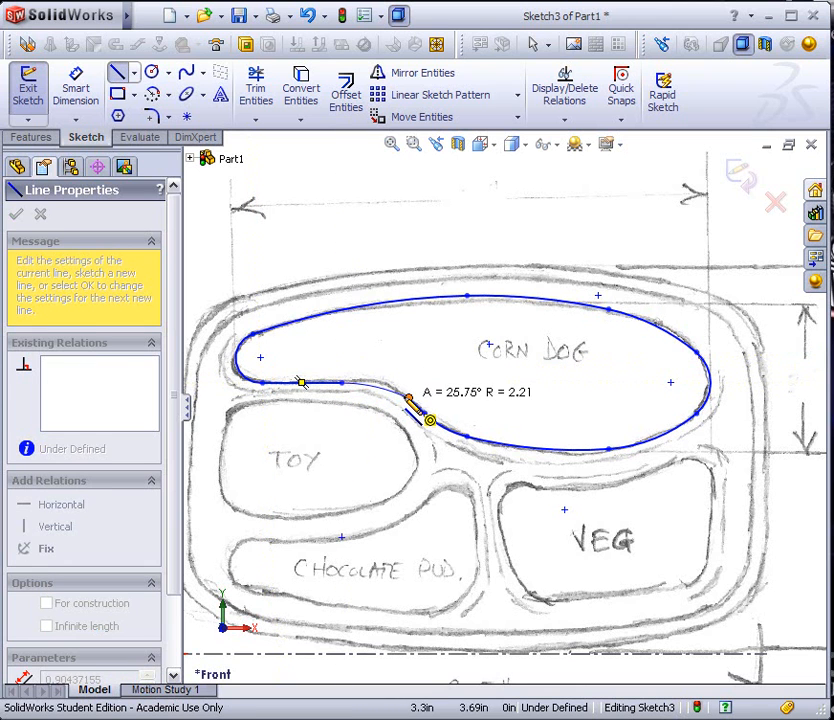
{"action": "left_click", "coordinate": [416, 408]}
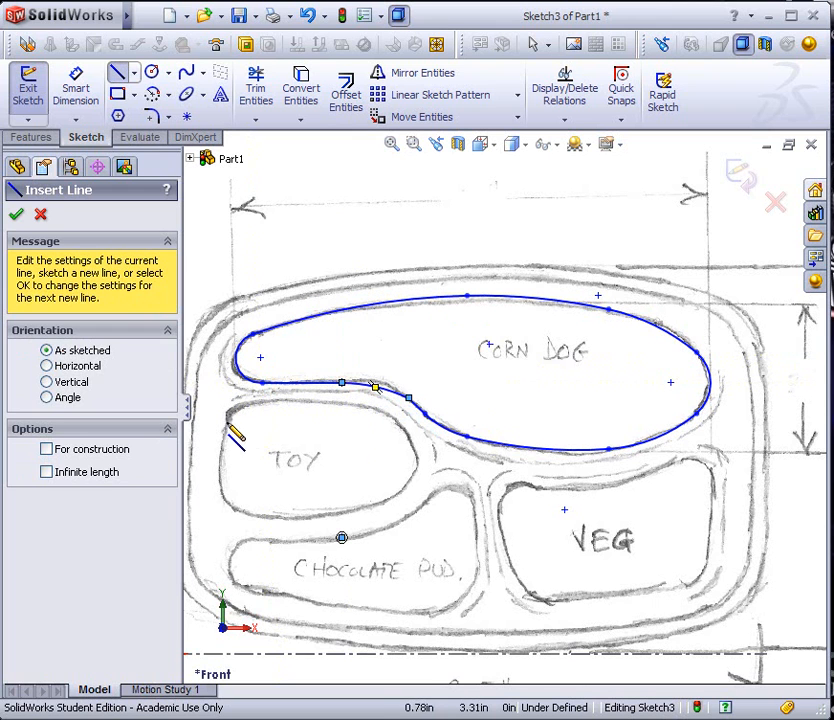
Trace the left side, top edge and right end of the TOY compartment with straight lines and tangent arcs
{"action": "left_click", "coordinate": [223, 487]}
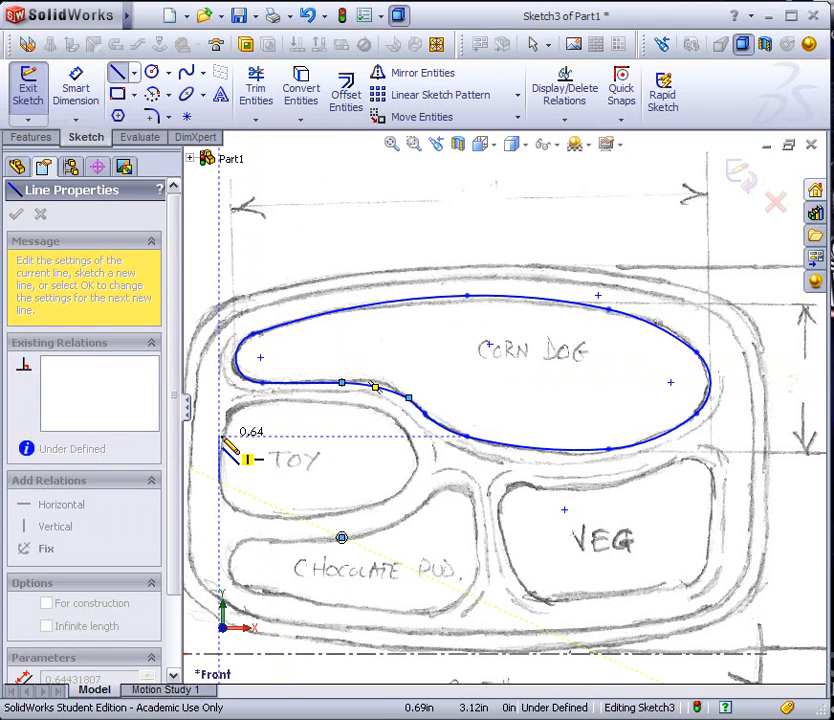
{"action": "left_click", "coordinate": [221, 432]}
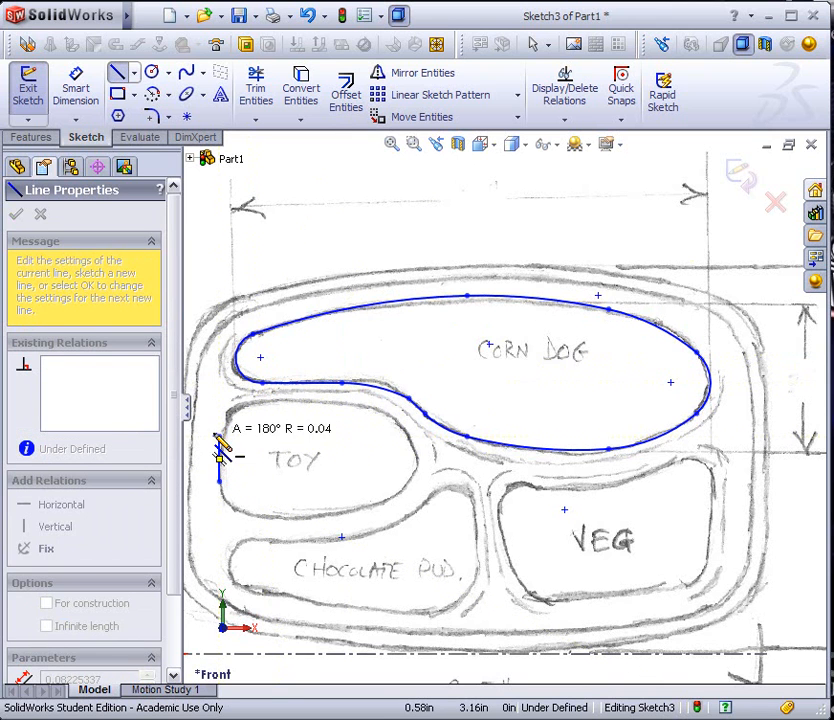
{"action": "left_click", "coordinate": [259, 398]}
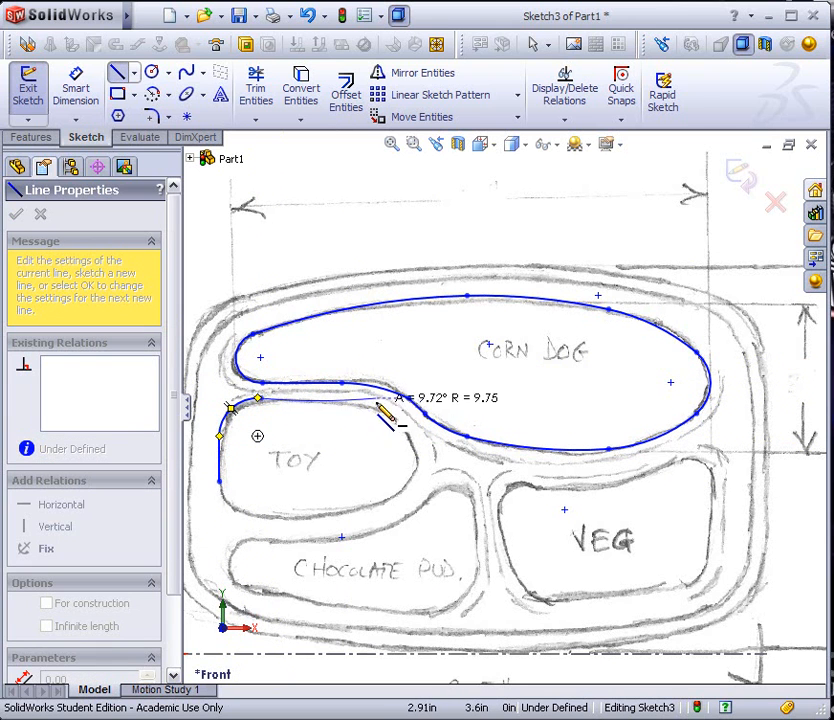
{"action": "left_click", "coordinate": [326, 409]}
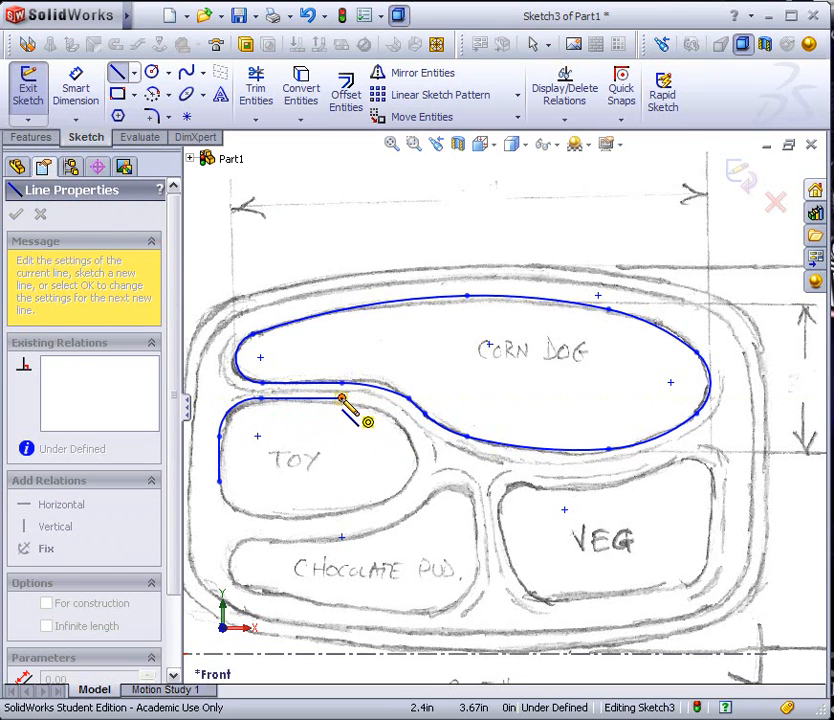
{"action": "left_click", "coordinate": [409, 437]}
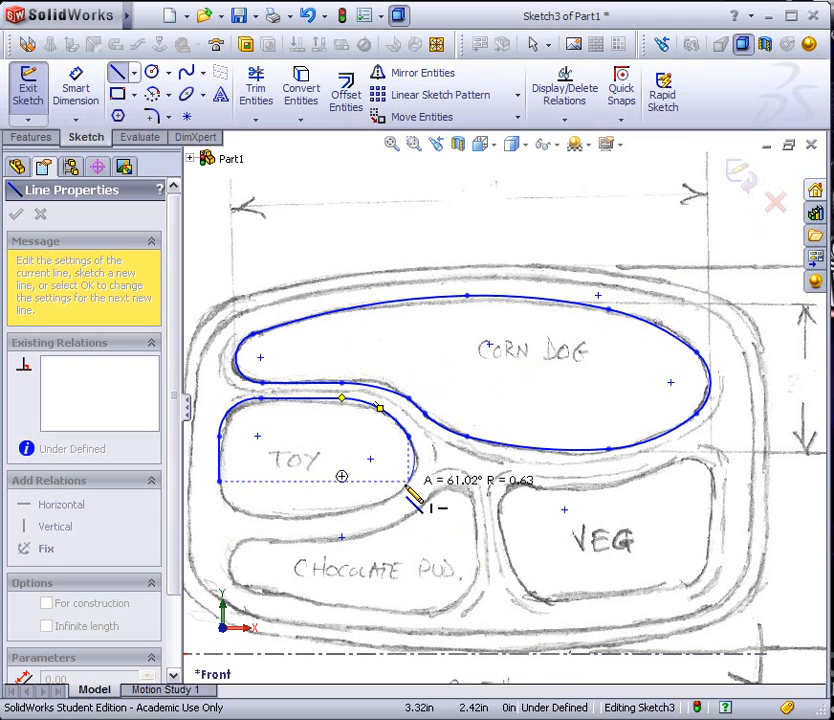
{"action": "left_click", "coordinate": [408, 482]}
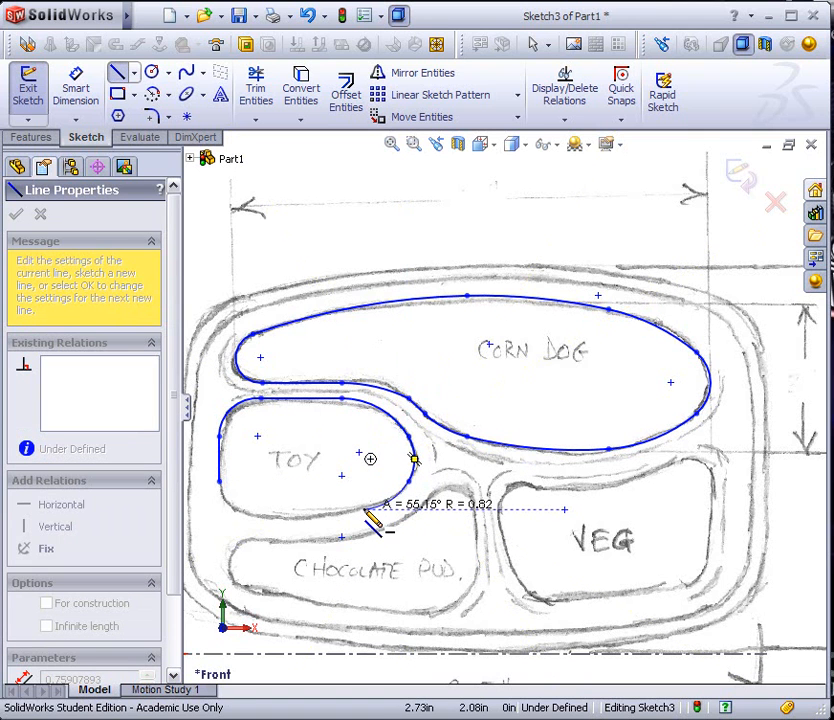
Trace the bottom edge of the TOY compartment with tangent arcs and end the chain at its lower-left corner
{"action": "left_click", "coordinate": [364, 510]}
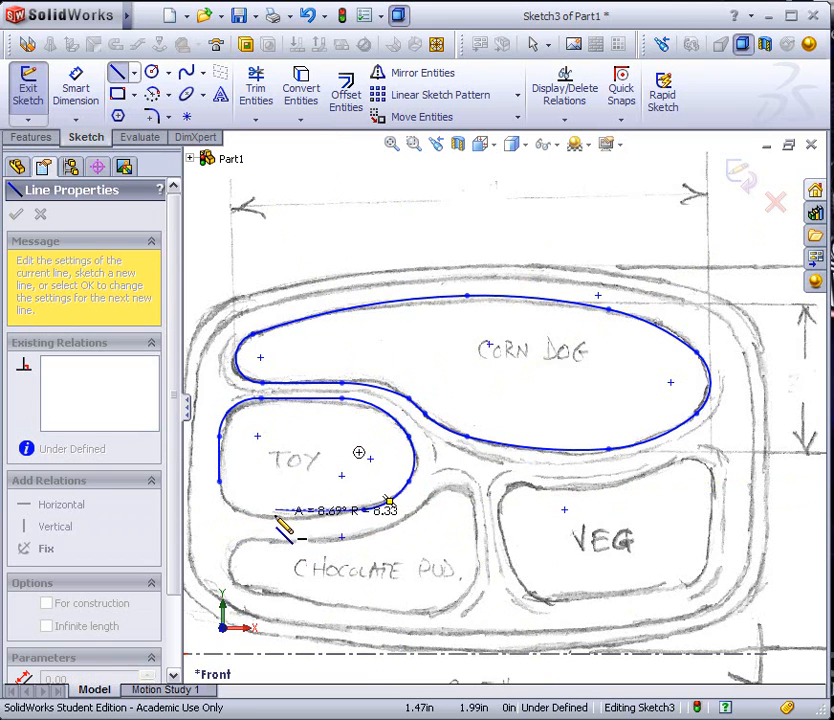
{"action": "left_click", "coordinate": [221, 500]}
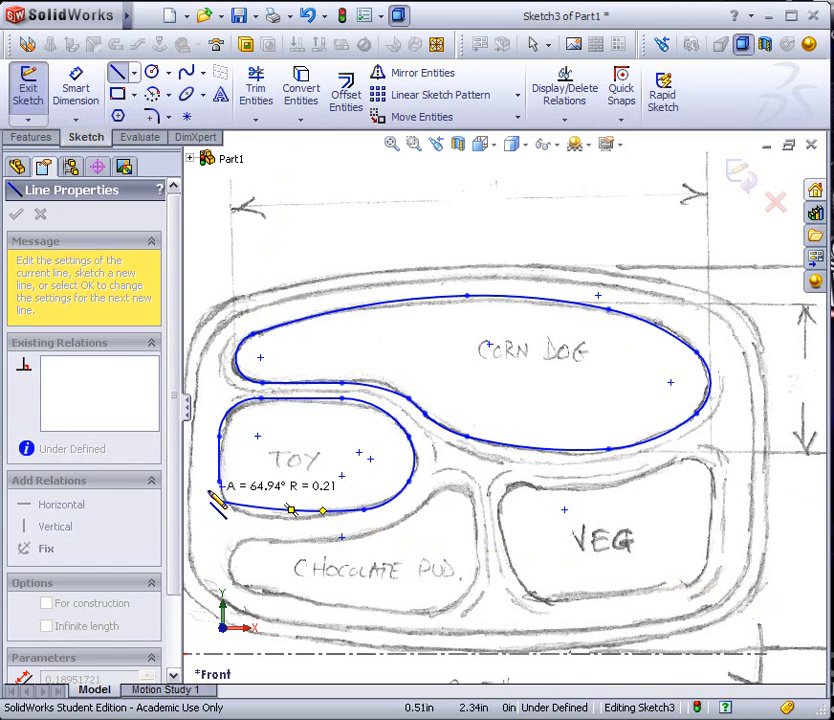
{"action": "left_click", "coordinate": [197, 489]}
{"action": "left_click", "coordinate": [197, 489]}
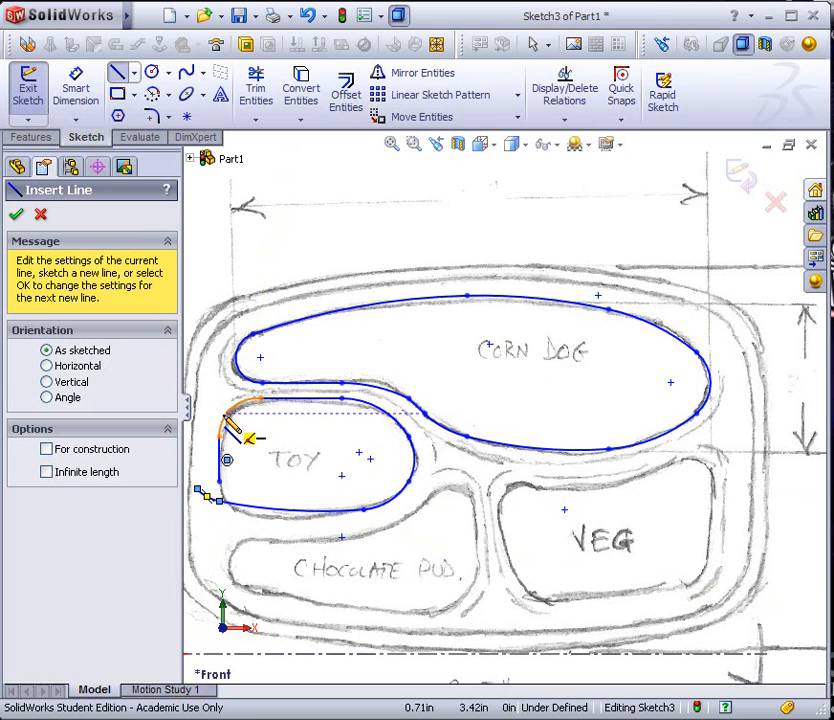
{"action": "left_click", "coordinate": [16, 215]}
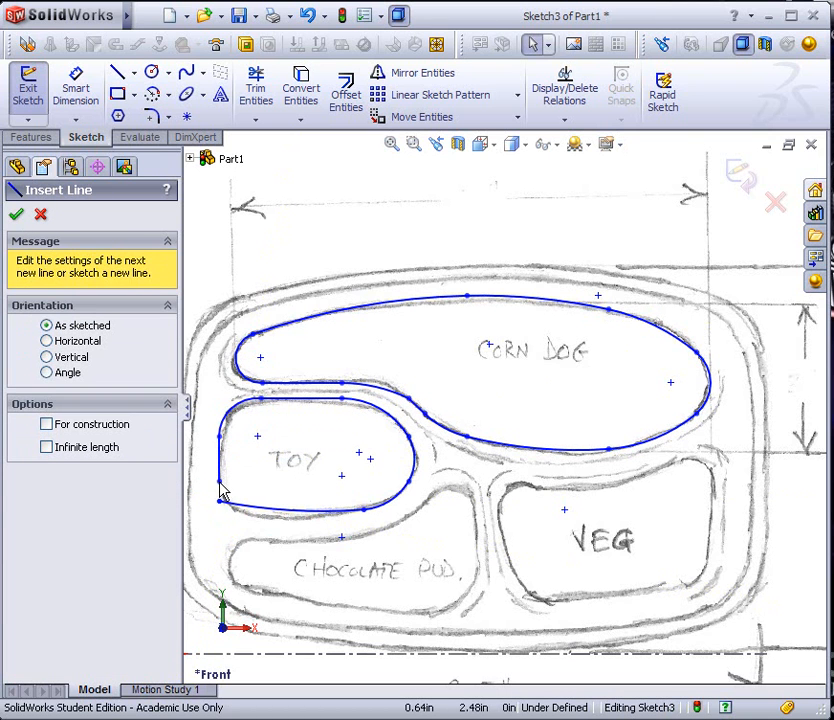
Lengthen the TOY outline's vertical line past the bottom arc and round their corner with a 0.10 in sketch fillet
{"action": "left_click", "coordinate": [220, 508]}
{"action": "left_click", "coordinate": [220, 513]}
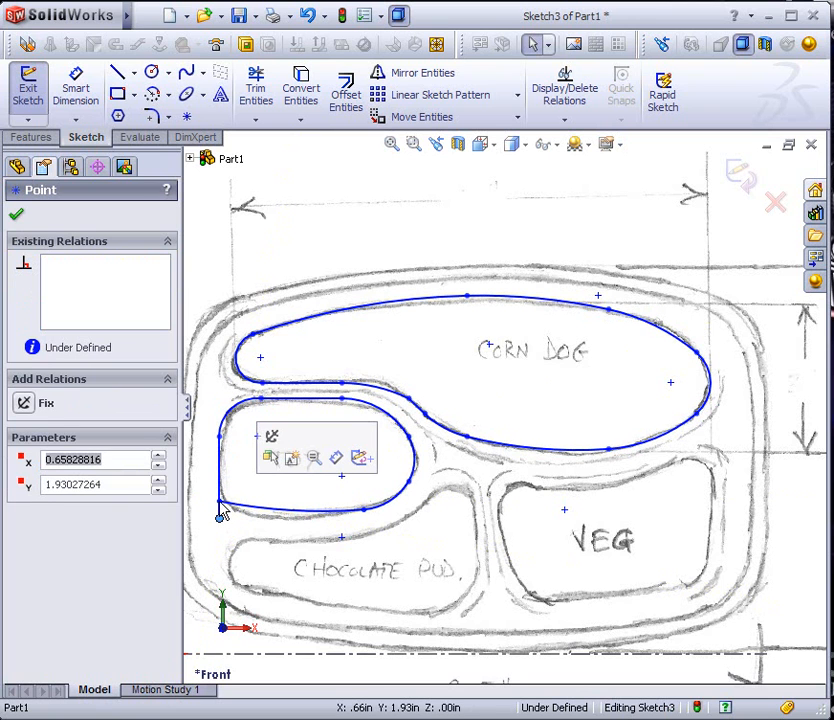
{"action": "left_click", "coordinate": [208, 468]}
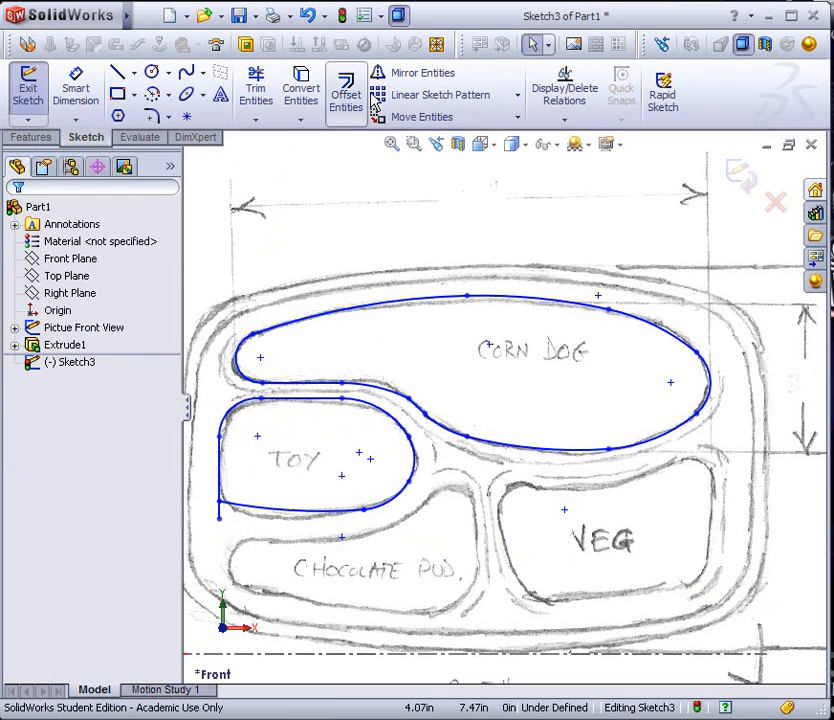
{"action": "left_click", "coordinate": [153, 117]}
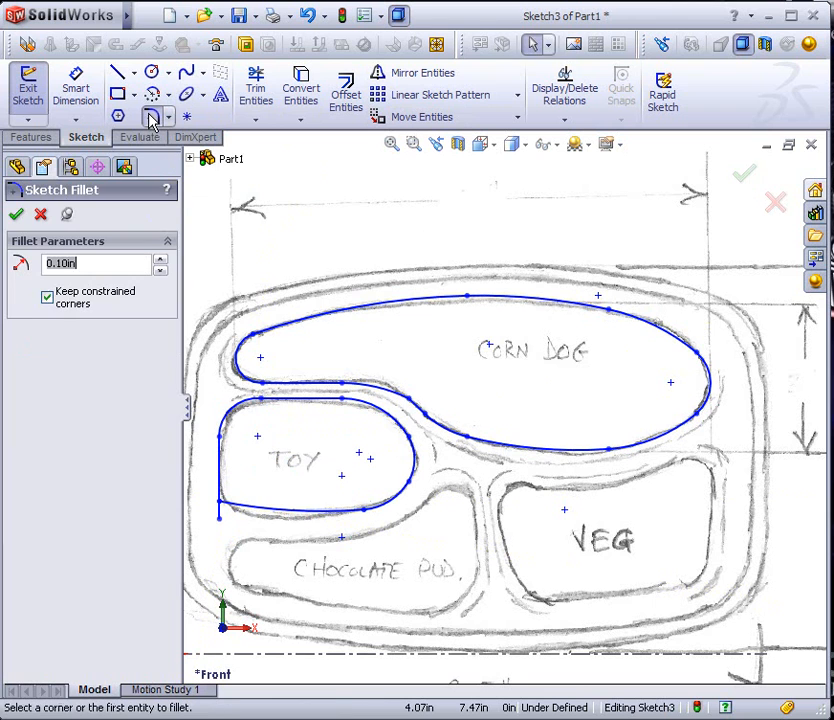
{"action": "left_click", "coordinate": [248, 512]}
{"action": "left_click", "coordinate": [221, 489]}
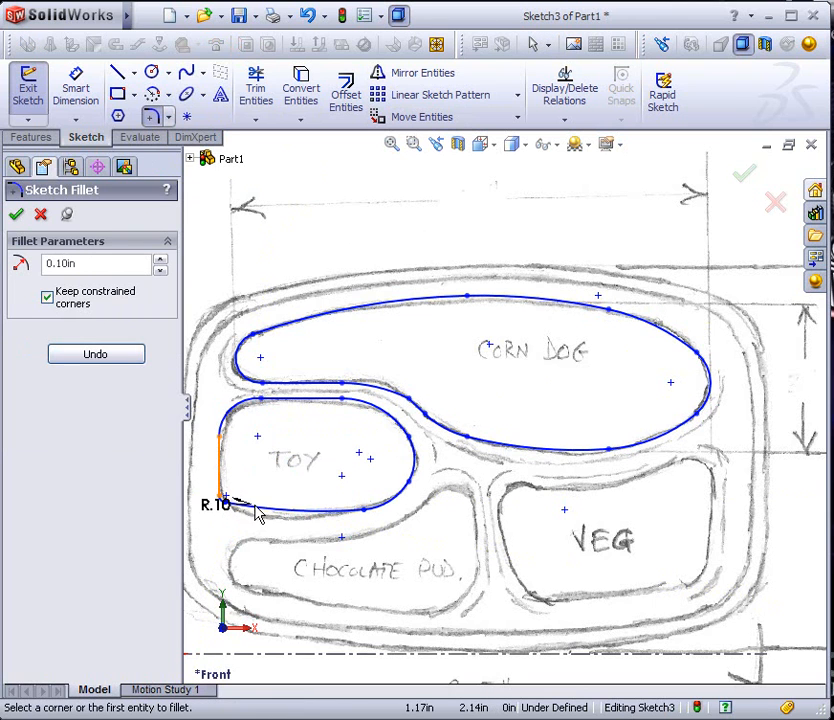
{"action": "left_click", "coordinate": [16, 214]}
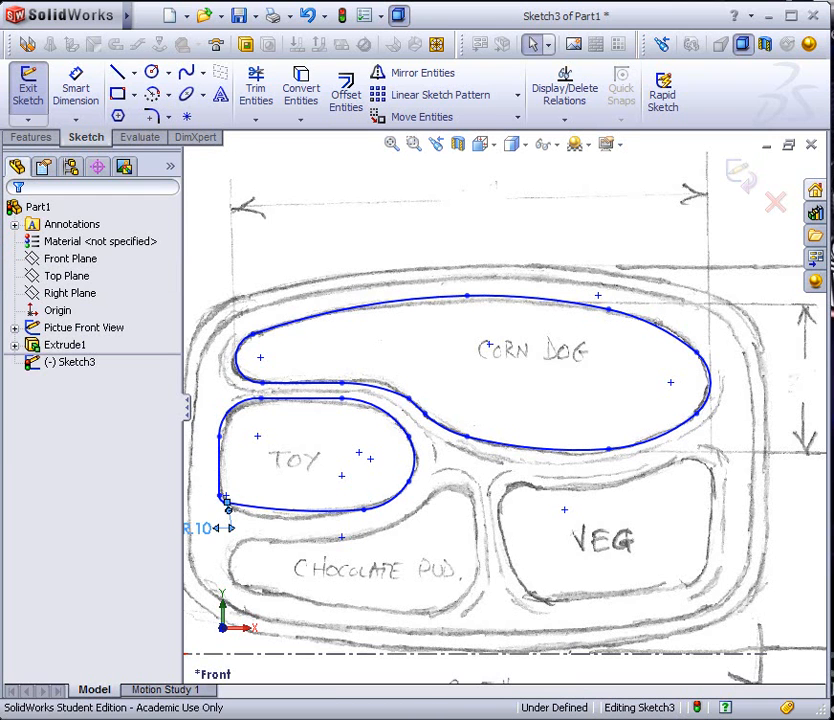
Try a 0.40 in radius on the TOY corner fillet, and set it back to 0.10 in
{"action": "double_click", "coordinate": [226, 524]}
{"action": "scroll", "coordinate": [223, 524], "scroll_direction": "up", "scroll_amount": 3}
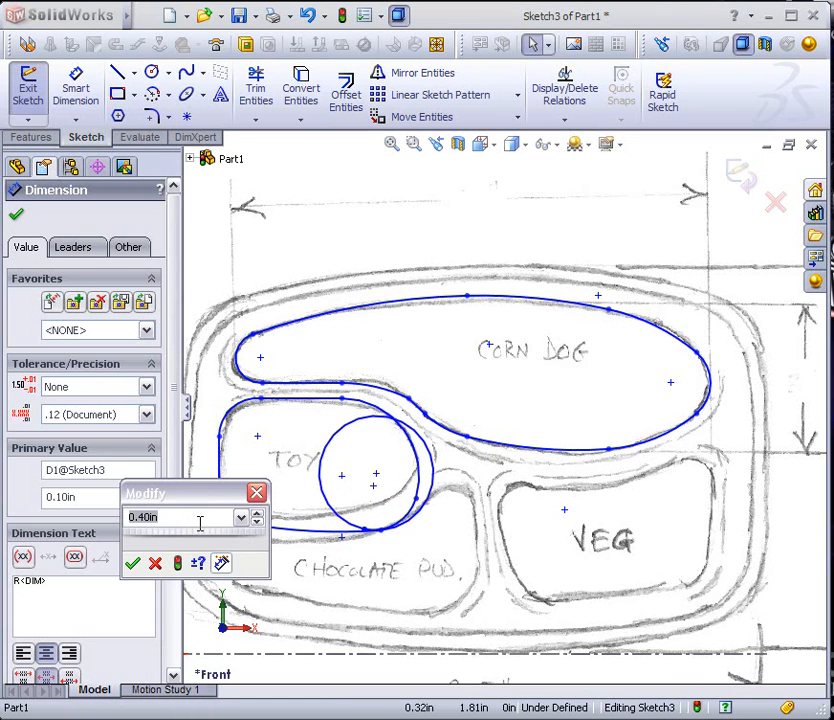
{"action": "scroll", "coordinate": [200, 524], "scroll_direction": "down", "scroll_amount": 3}
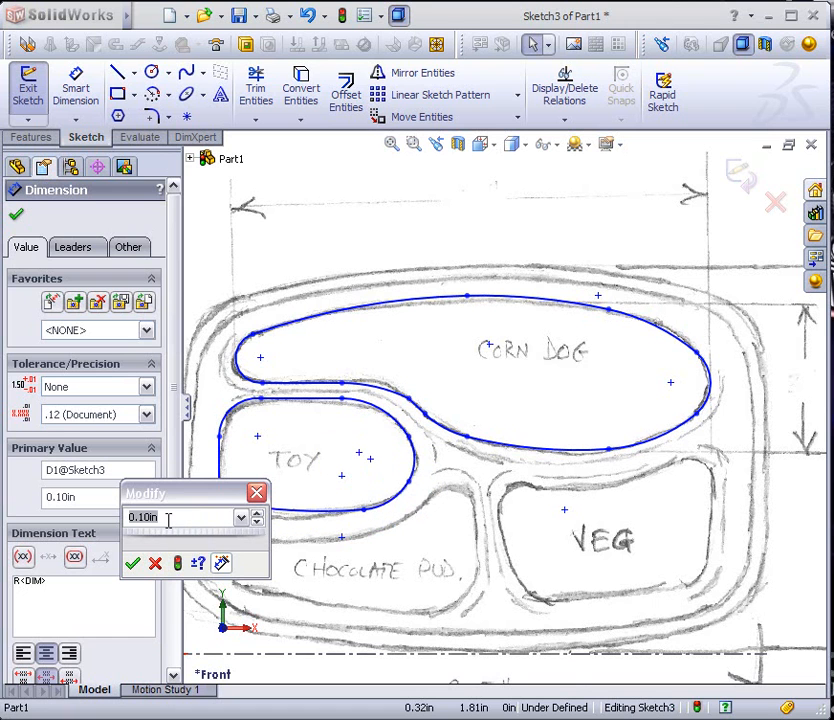
{"action": "left_click", "coordinate": [132, 563]}
{"action": "left_click", "coordinate": [262, 530]}
Reshape the lower-right curve of the TOY outline by moving its arc endpoint to match the pencil line
{"action": "scroll", "coordinate": [330, 510], "scroll_direction": "up", "scroll_amount": 3}
{"action": "scroll", "coordinate": [356, 490], "scroll_direction": "down", "scroll_amount": 7}
{"action": "mouse_move", "coordinate": [285, 406]}
{"action": "left_mouse_down"}
{"action": "mouse_move", "coordinate": [300, 420]}
{"action": "mouse_move", "coordinate": [289, 414]}
{"action": "mouse_move", "coordinate": [293, 426]}
{"action": "left_mouse_up"}
{"action": "mouse_move", "coordinate": [572, 432]}
{"action": "left_mouse_down"}
{"action": "mouse_move", "coordinate": [585, 415]}
{"action": "mouse_move", "coordinate": [585, 425]}
{"action": "mouse_move", "coordinate": [651, 387]}
{"action": "left_mouse_up"}
{"action": "left_click", "coordinate": [619, 411]}
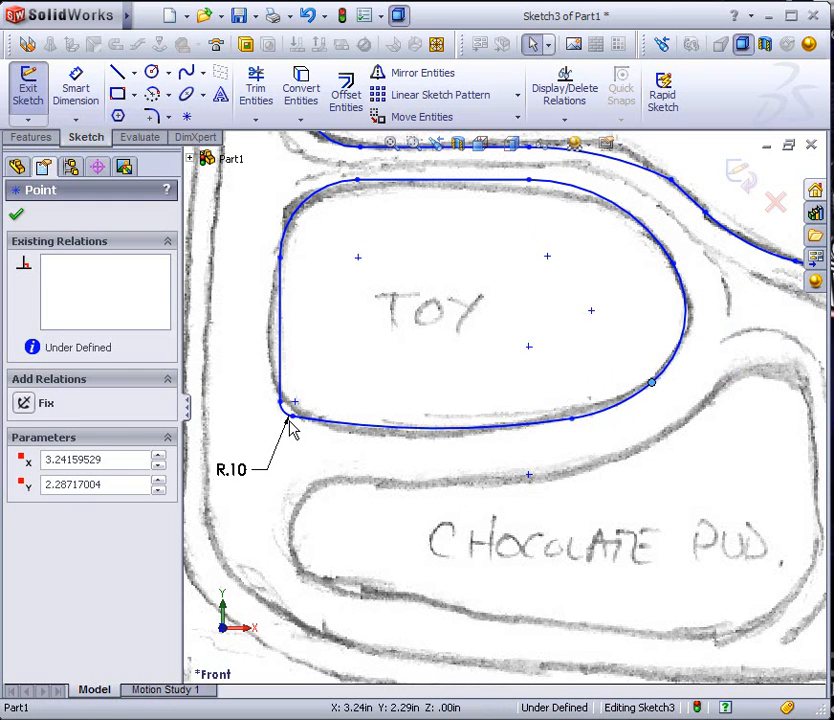
Delete the TOY corner fillet's radius dimension and enlarge the fillet by moving its endpoint to match the pencil curve
{"action": "left_click", "coordinate": [238, 474]}
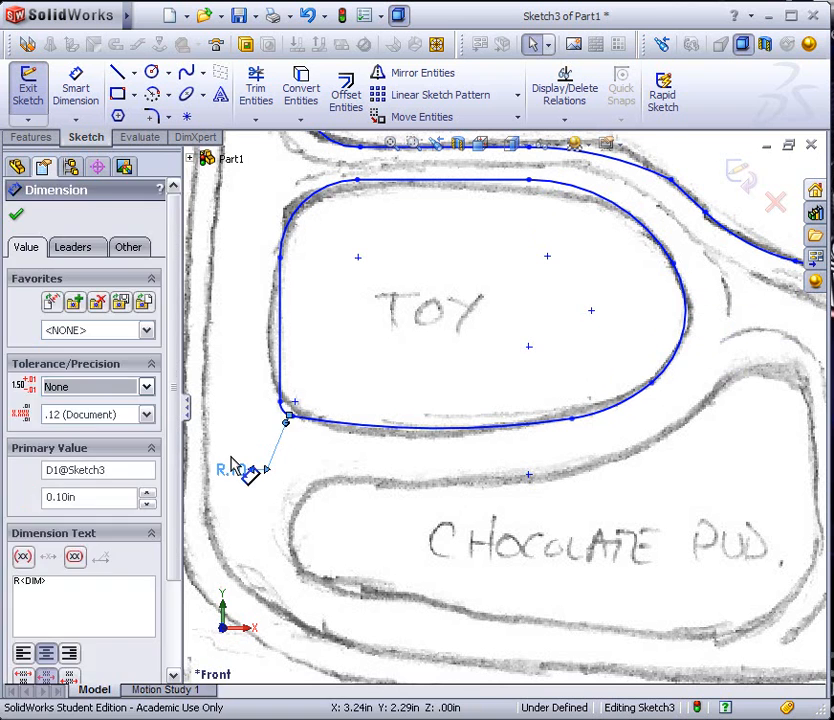
{"action": "key", "text": "Delete"}
{"action": "left_click_drag", "start_coordinate": [294, 414], "coordinate": [327, 425]}
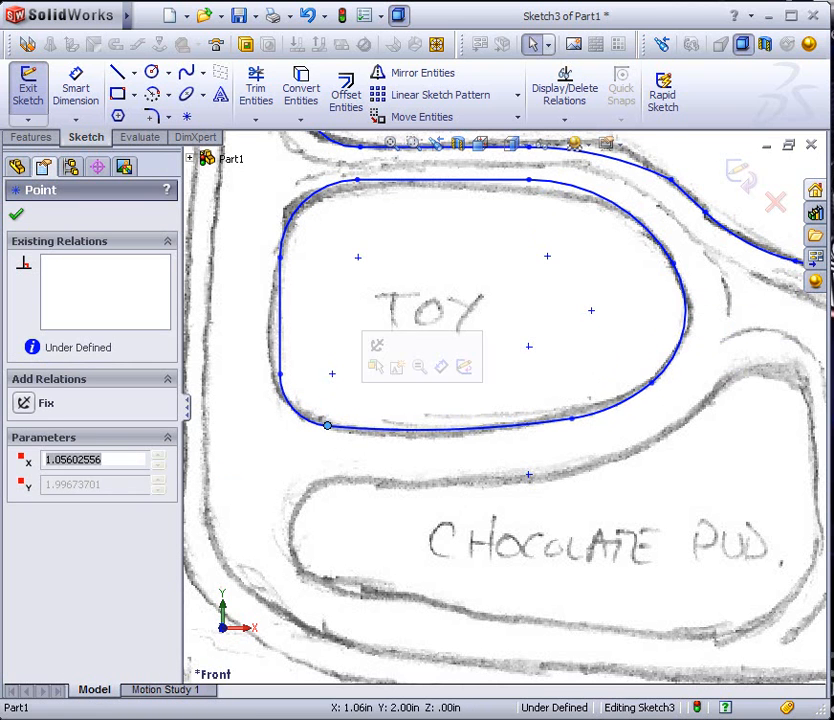
{"action": "left_click", "coordinate": [280, 374]}
{"action": "left_click", "coordinate": [242, 424]}
{"action": "scroll", "coordinate": [243, 430], "scroll_direction": "up", "scroll_amount": 3}
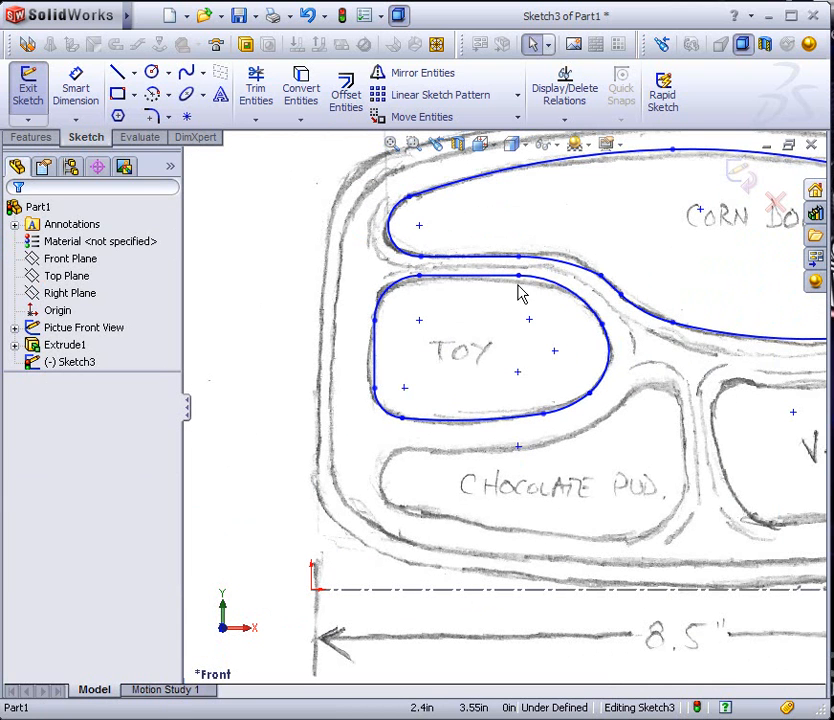
{"action": "scroll", "coordinate": [601, 428], "scroll_direction": "up", "scroll_amount": 3}
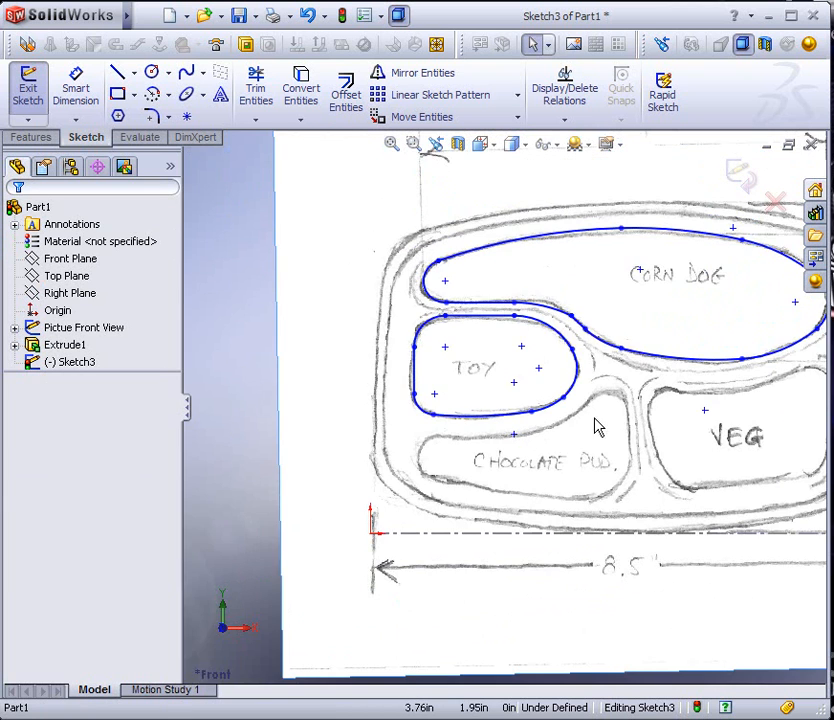
Trace the pudding compartment's lower outline, using a vertical line at the left end and tangent arcs along the bottom and lower-right corner
{"action": "scroll", "coordinate": [597, 422], "scroll_direction": "down", "scroll_amount": 2}
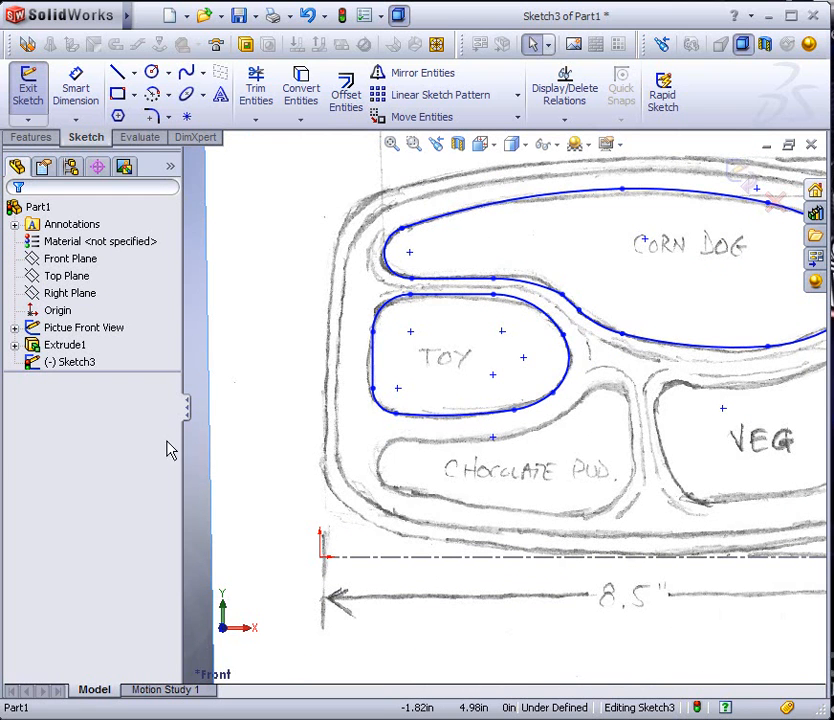
{"action": "scroll", "coordinate": [700, 529], "scroll_direction": "up", "scroll_amount": 2}
{"action": "scroll", "coordinate": [555, 400], "scroll_direction": "down", "scroll_amount": 4}
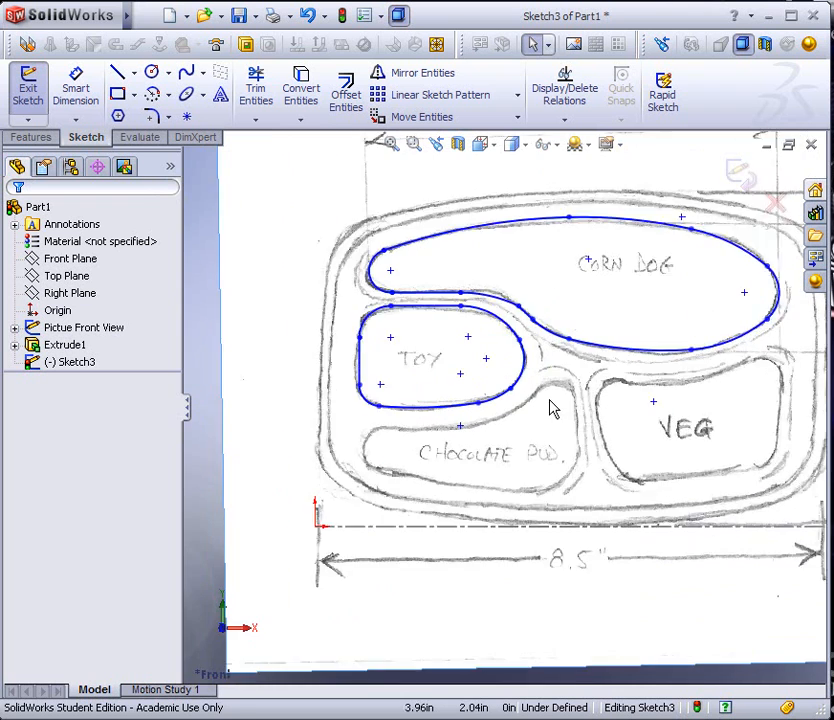
{"action": "left_click", "coordinate": [118, 76]}
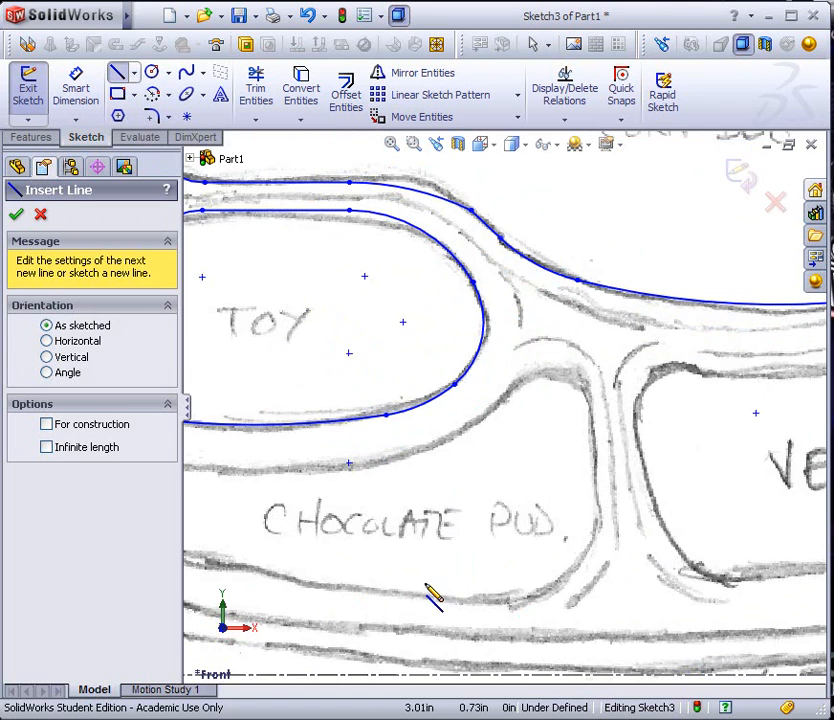
{"action": "scroll", "coordinate": [372, 540], "scroll_direction": "up", "scroll_amount": 2}
{"action": "scroll", "coordinate": [289, 465], "scroll_direction": "down", "scroll_amount": 2}
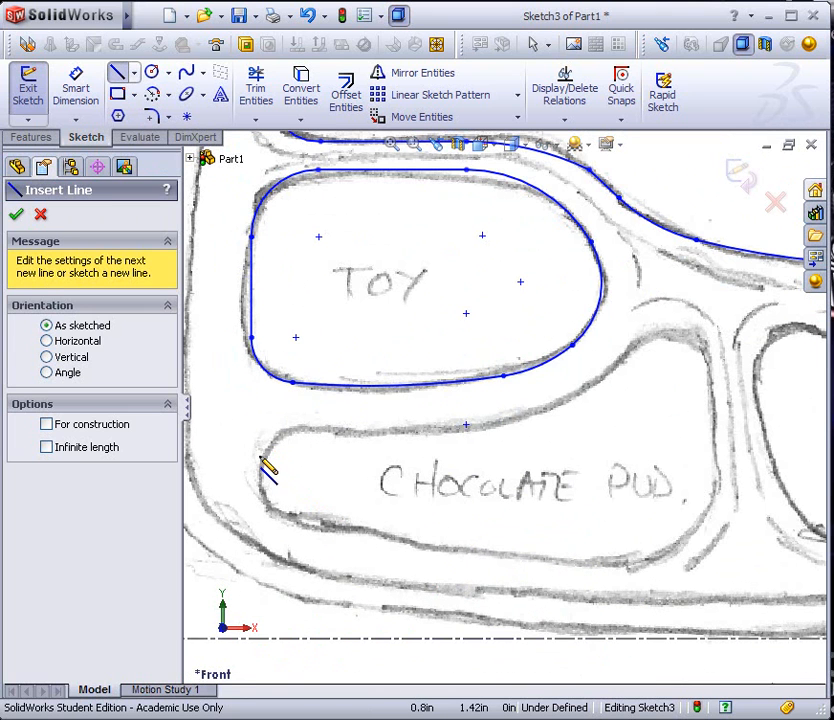
{"action": "left_click", "coordinate": [261, 461]}
{"action": "left_click", "coordinate": [260, 484]}
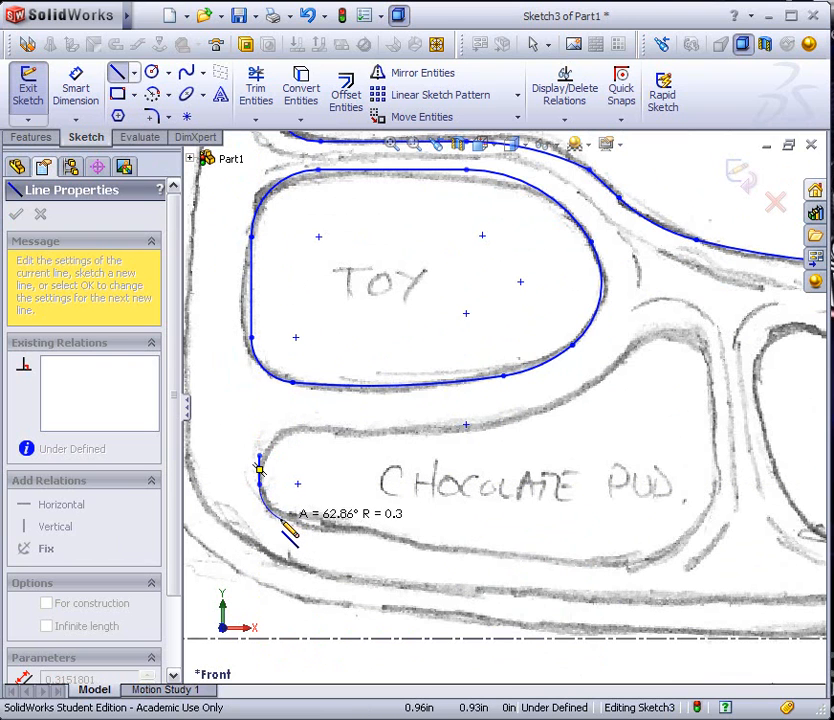
{"action": "left_click", "coordinate": [281, 516]}
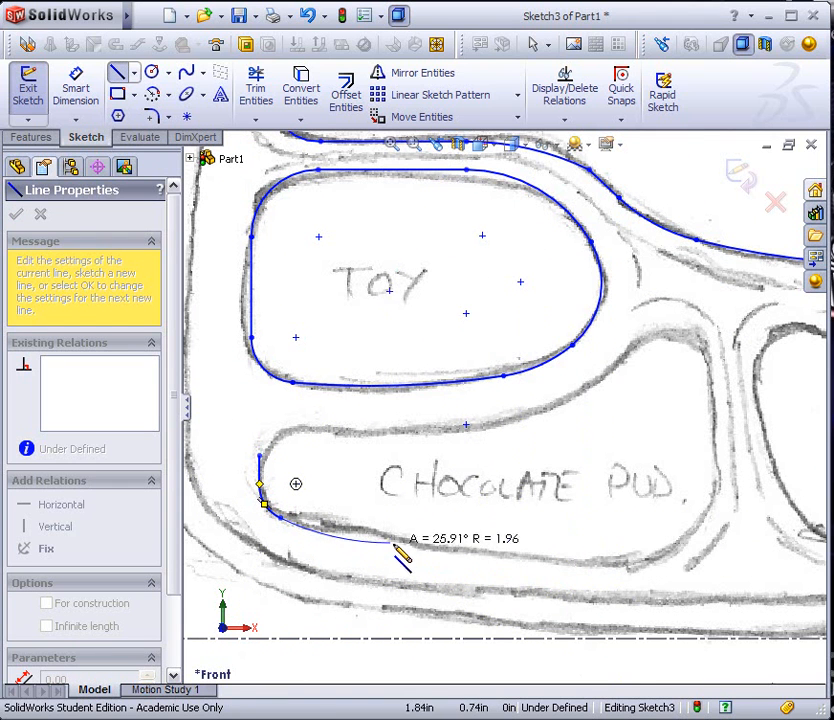
{"action": "left_click", "coordinate": [634, 565]}
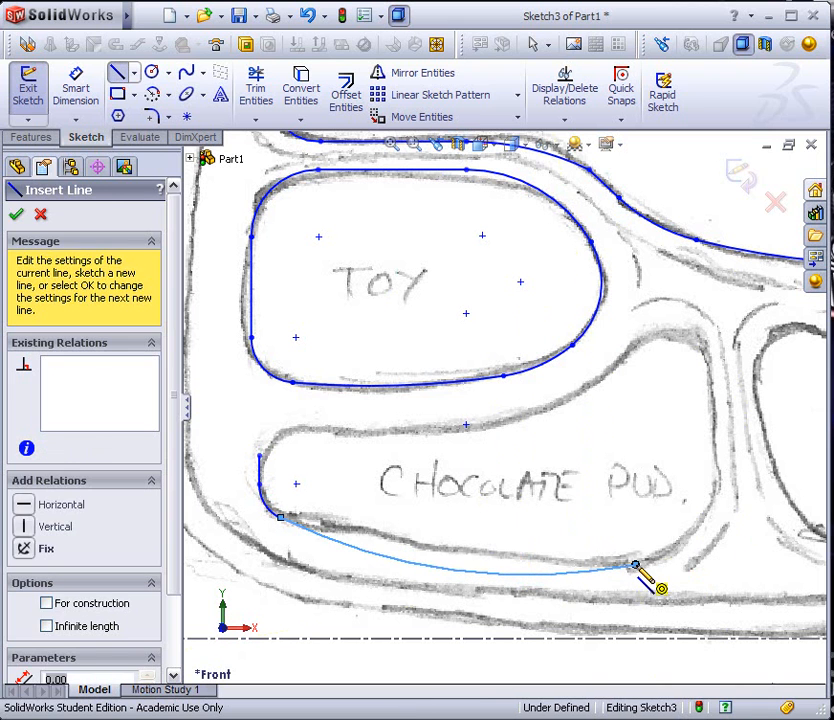
{"action": "left_click", "coordinate": [714, 485]}
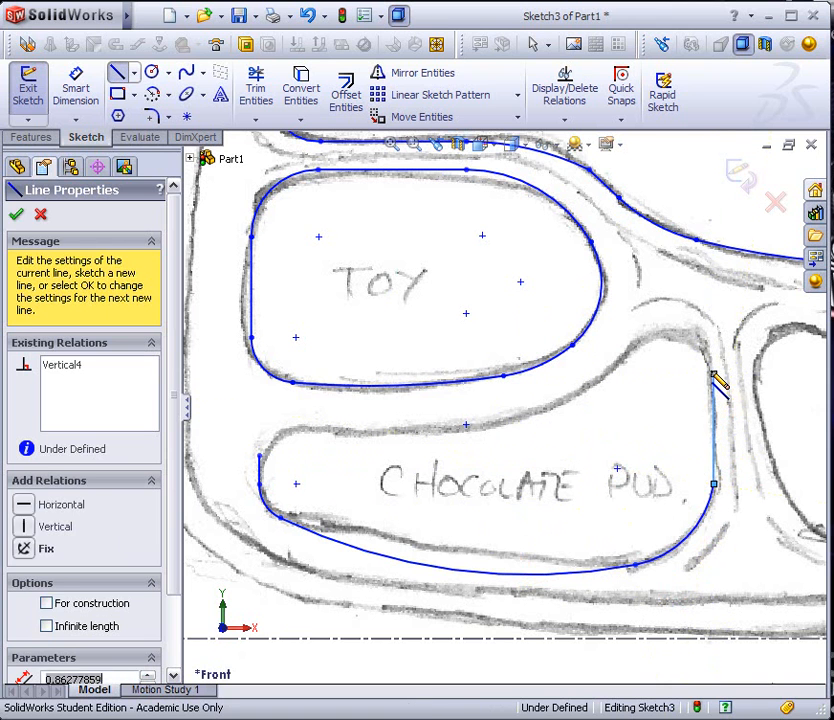
Continue the pudding outline with a vertical right side and arcs along the upper edge, closing it at the left vertical line
{"action": "left_click", "coordinate": [713, 374]}
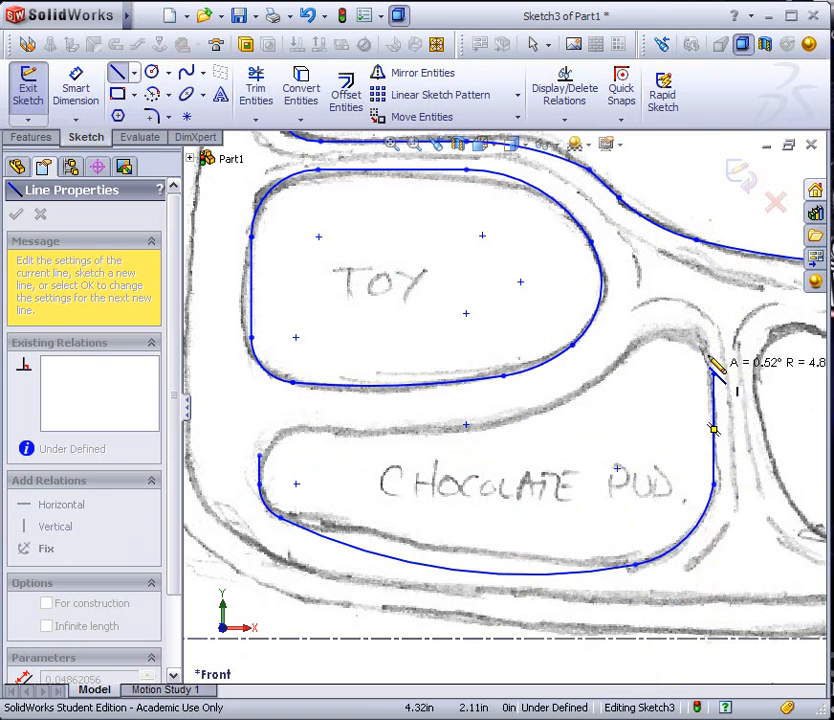
{"action": "left_click", "coordinate": [665, 327]}
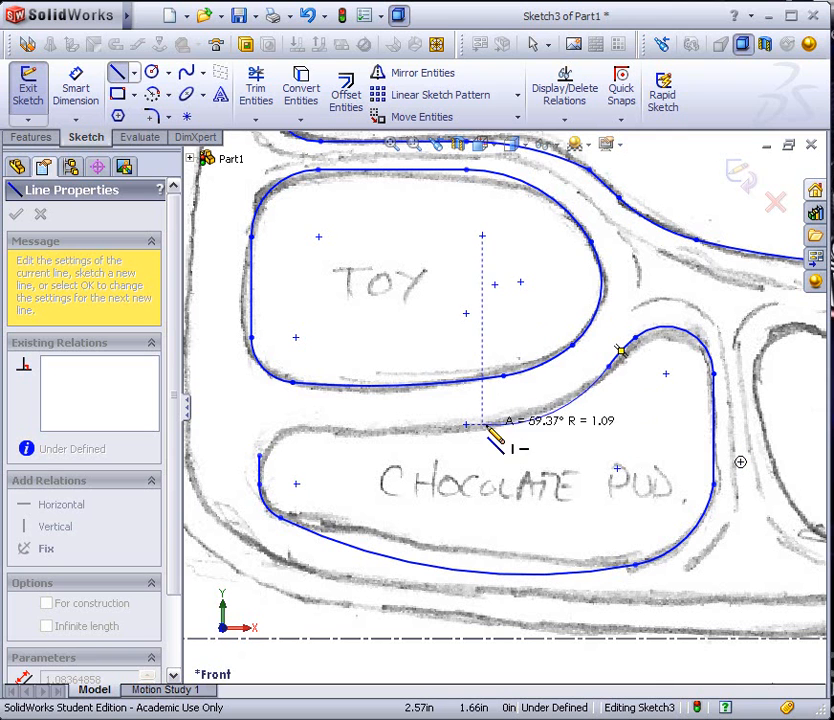
{"action": "left_click", "coordinate": [555, 405]}
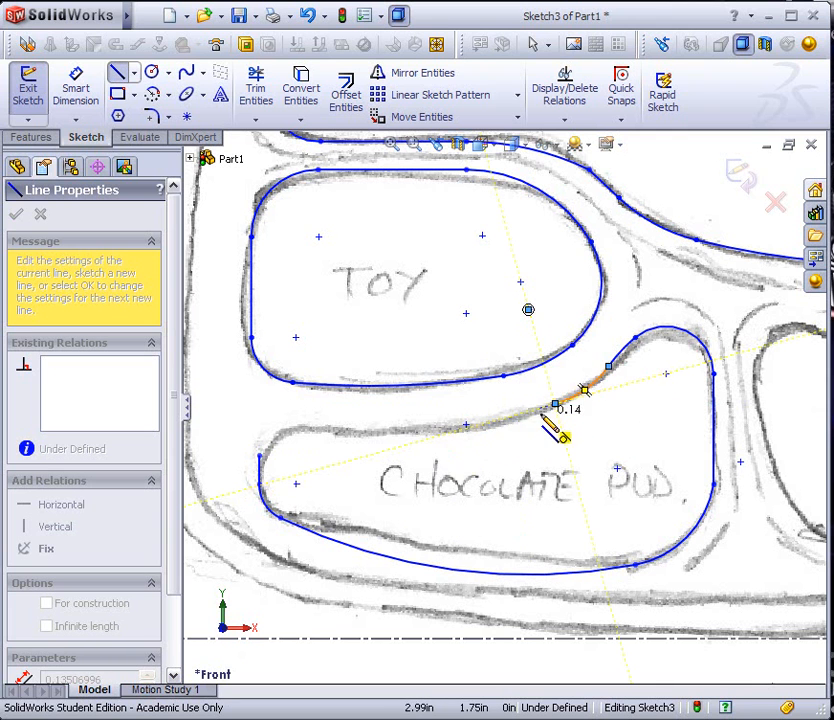
{"action": "left_click", "coordinate": [392, 431]}
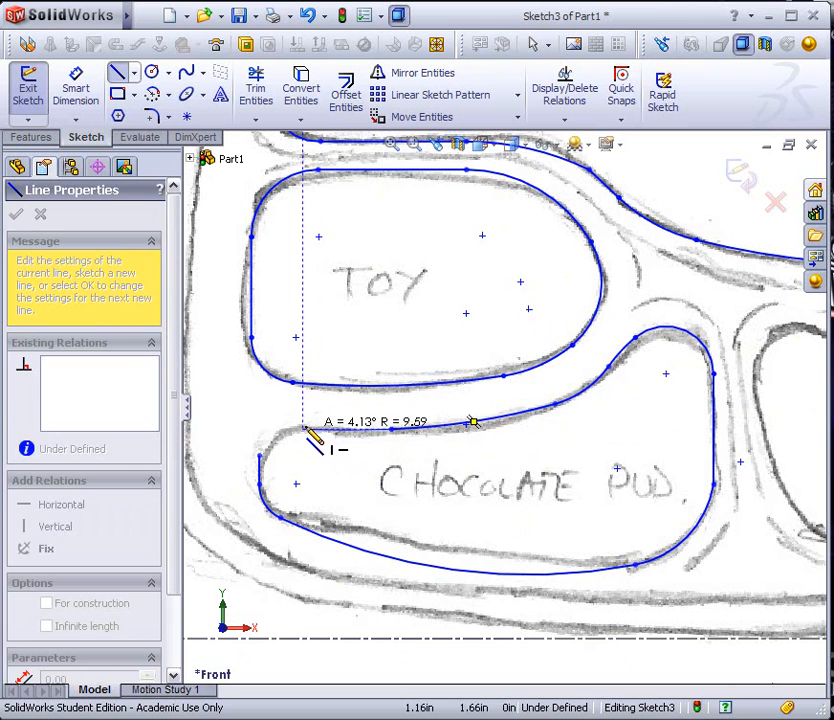
{"action": "left_click", "coordinate": [306, 429]}
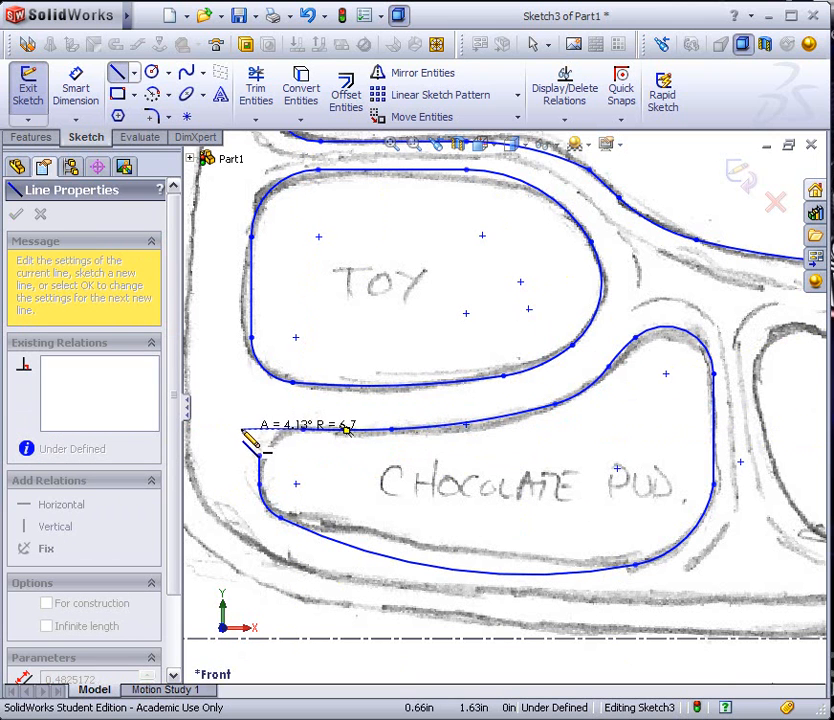
{"action": "left_click", "coordinate": [260, 452]}
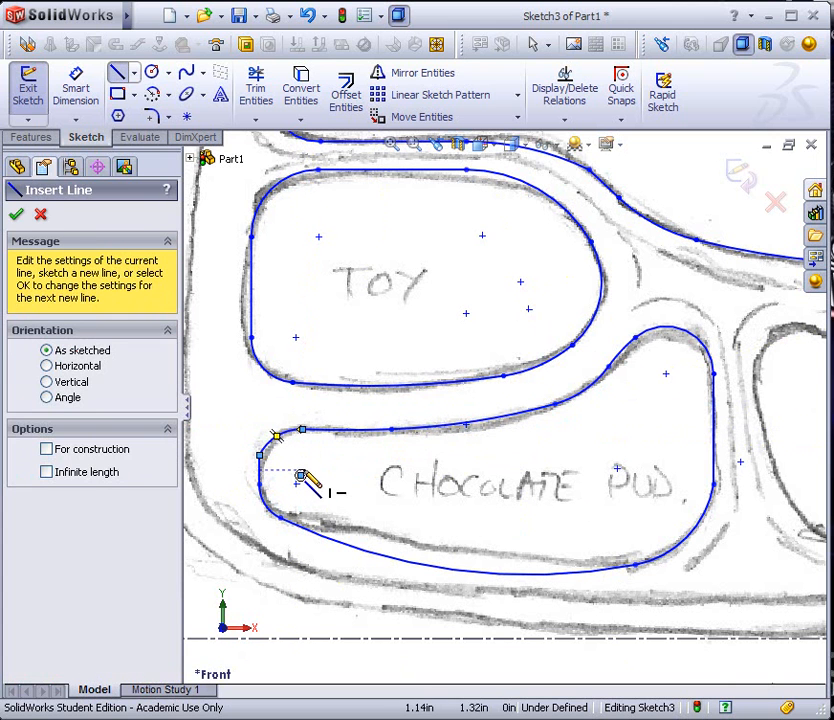
{"action": "key", "text": "Escape"}
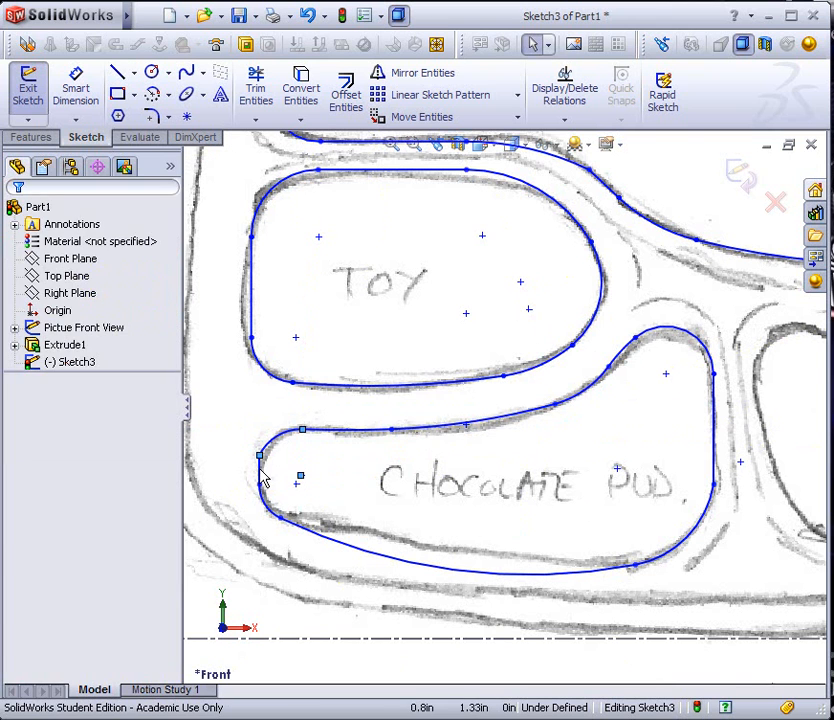
Make the pudding outline's upper-left corner arc tangent to the short vertical line at its left end
{"action": "left_click", "coordinate": [260, 472]}
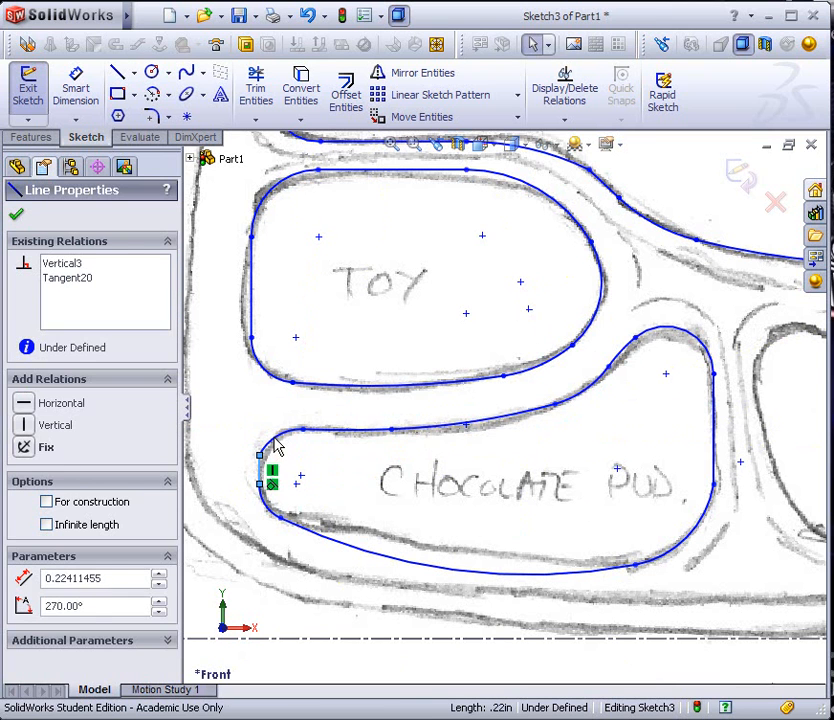
{"action": "left_click", "coordinate": [276, 440], "text": "ctrl"}
{"action": "left_click", "coordinate": [24, 514]}
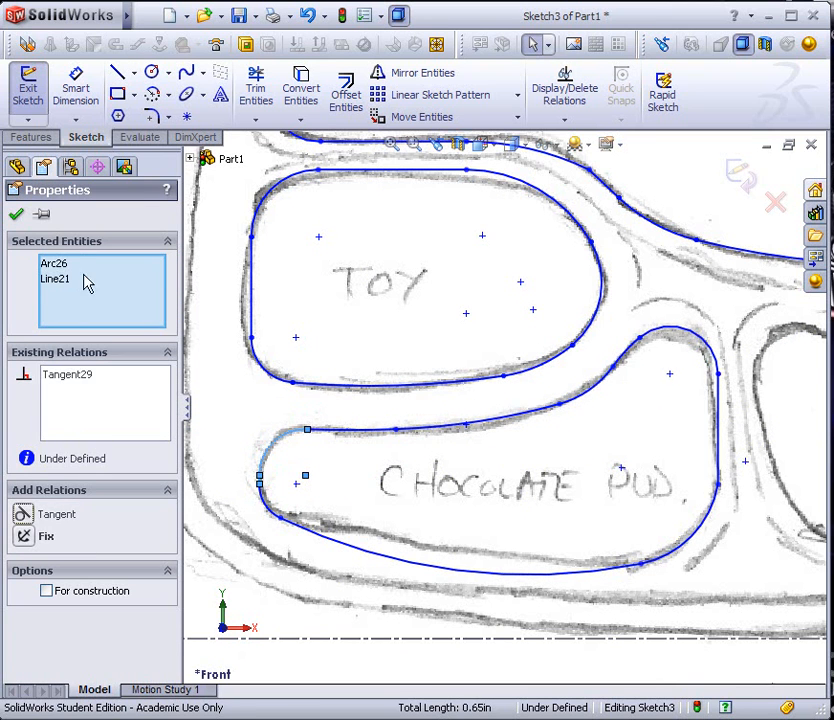
{"action": "left_click", "coordinate": [17, 216]}
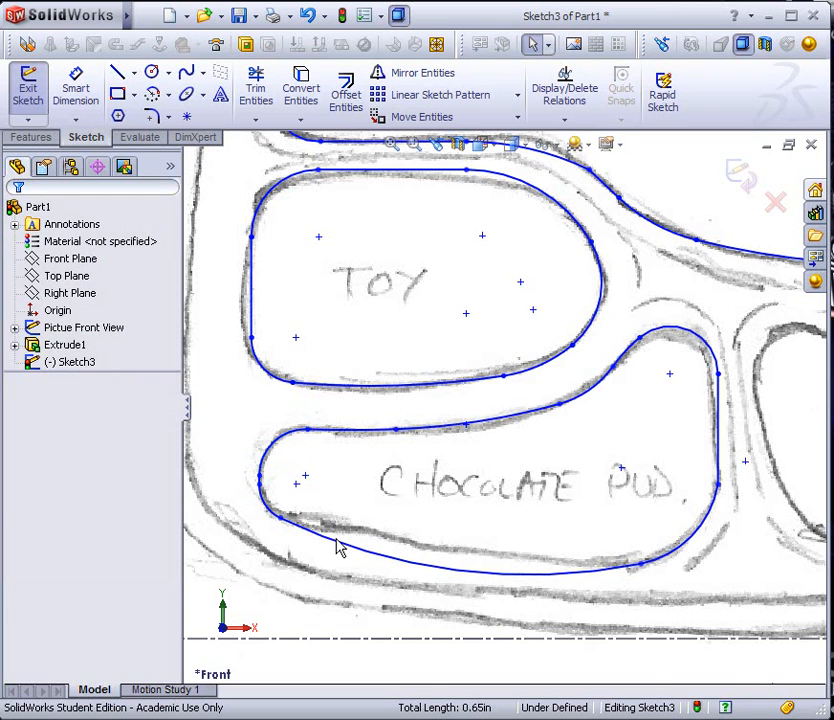
Reshape the pudding outline's bottom curve by moving its left endpoint and flattening the long arc to match the pencil line
{"action": "mouse_move", "coordinate": [285, 528]}
{"action": "left_mouse_down"}
{"action": "mouse_move", "coordinate": [320, 534]}
{"action": "mouse_move", "coordinate": [294, 540]}
{"action": "mouse_move", "coordinate": [315, 543]}
{"action": "mouse_move", "coordinate": [309, 555]}
{"action": "mouse_move", "coordinate": [333, 551]}
{"action": "mouse_move", "coordinate": [310, 556]}
{"action": "mouse_move", "coordinate": [343, 551]}
{"action": "mouse_move", "coordinate": [294, 525]}
{"action": "mouse_move", "coordinate": [279, 531]}
{"action": "mouse_move", "coordinate": [285, 534]}
{"action": "mouse_move", "coordinate": [283, 525]}
{"action": "left_mouse_up"}
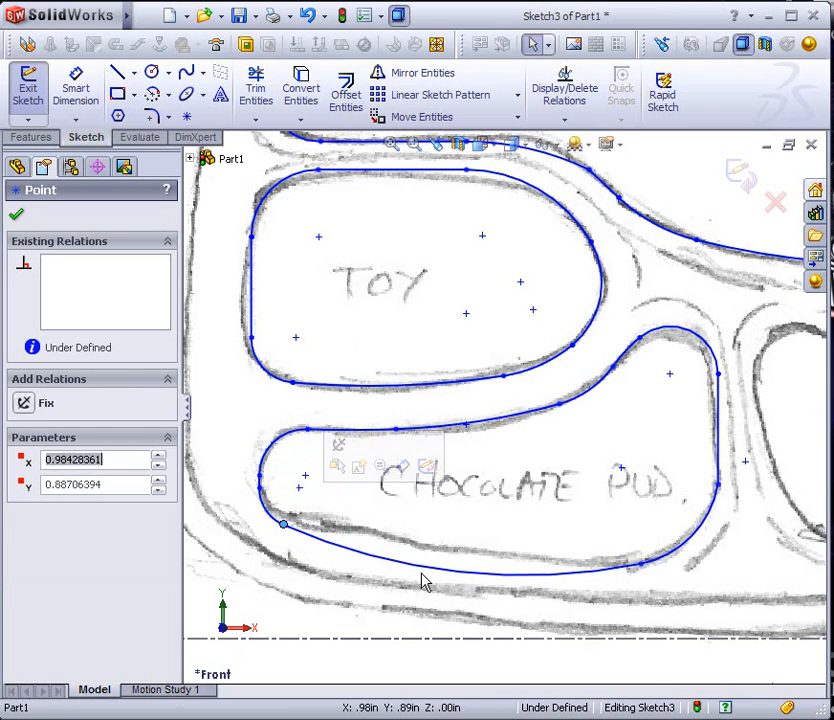
{"action": "left_click", "coordinate": [440, 553]}
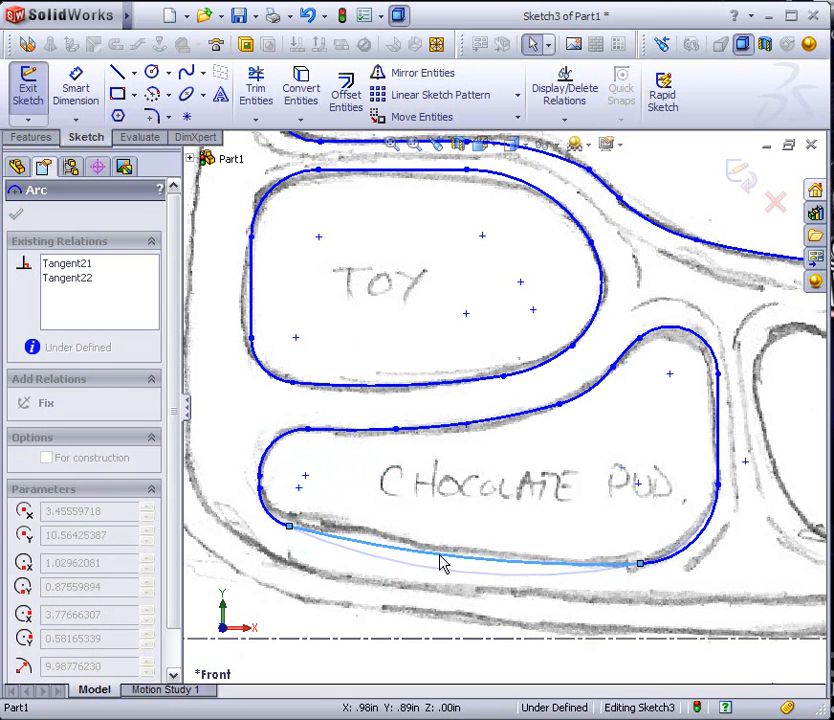
{"action": "left_click", "coordinate": [240, 424]}
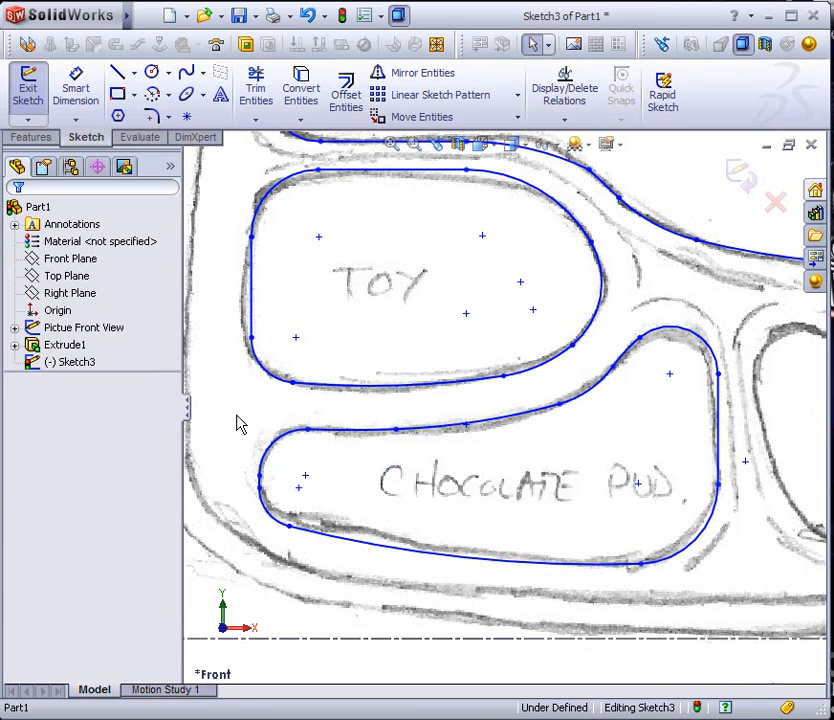
Trace the VEG compartment's right side with a vertical line about 0.62 in long, adding tangent arcs for the lower-right corner and bottom edge
{"action": "scroll", "coordinate": [268, 420], "scroll_direction": "up", "scroll_amount": 2}
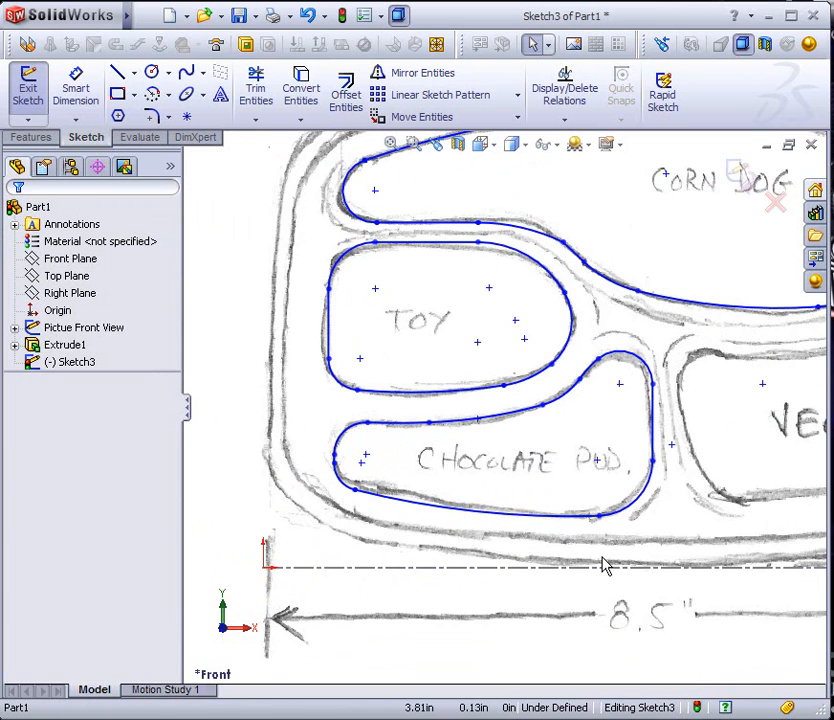
{"action": "scroll", "coordinate": [605, 558], "scroll_direction": "up", "scroll_amount": 2}
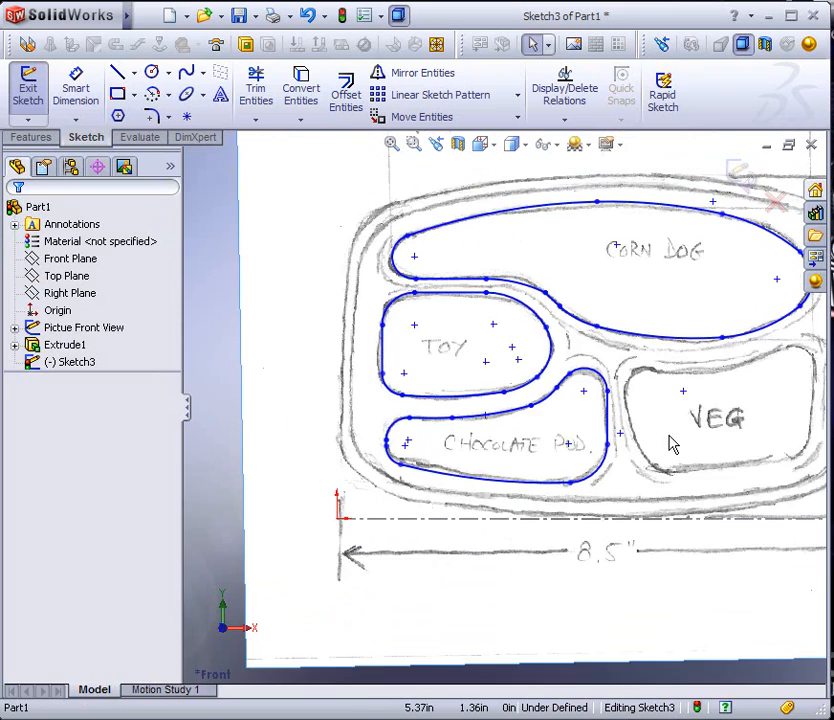
{"action": "scroll", "coordinate": [672, 445], "scroll_direction": "down", "scroll_amount": 5}
{"action": "scroll", "coordinate": [632, 394], "scroll_direction": "up", "scroll_amount": 3}
{"action": "scroll", "coordinate": [620, 380], "scroll_direction": "down", "scroll_amount": 4}
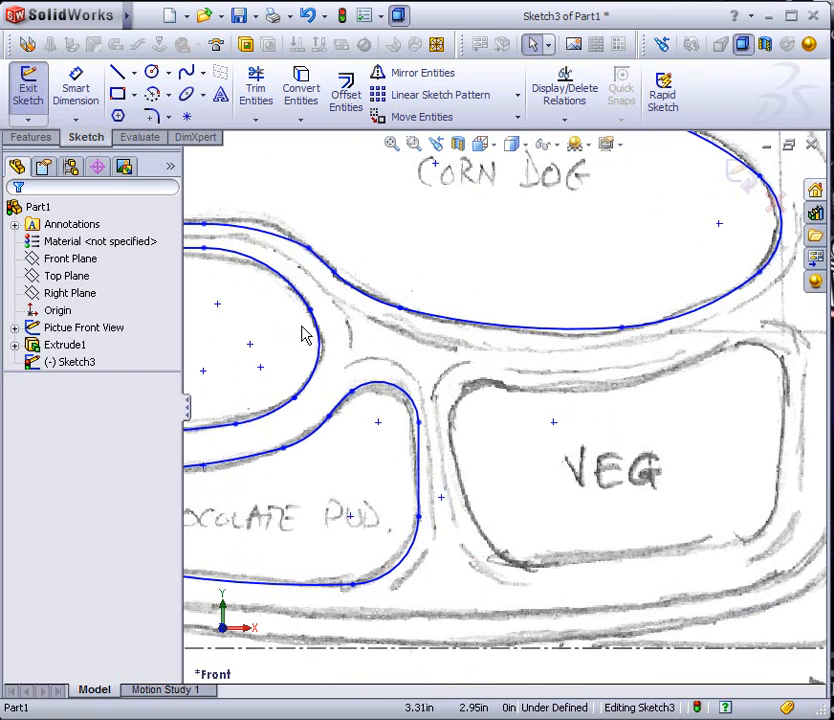
{"action": "left_click", "coordinate": [117, 73]}
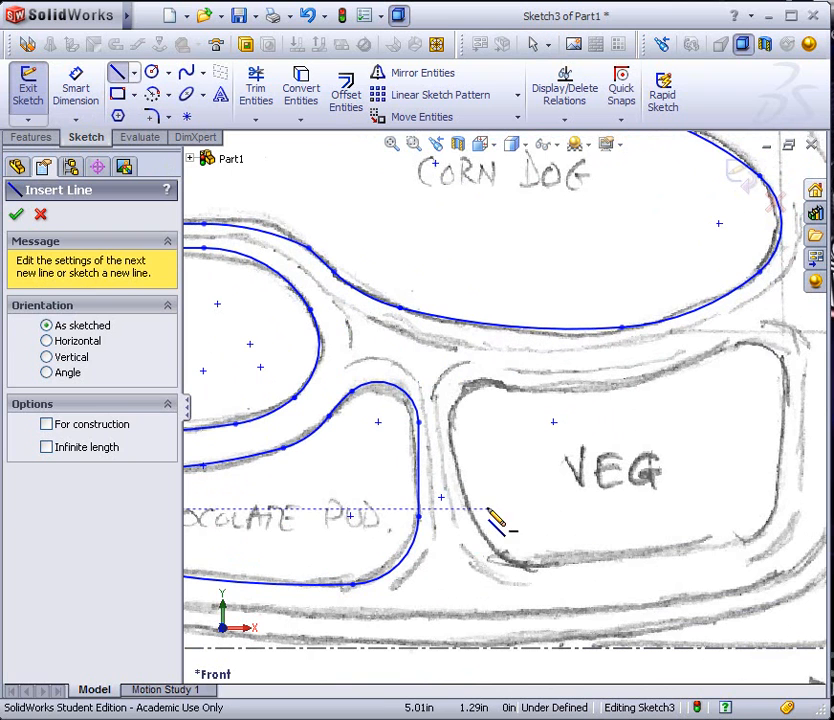
{"action": "left_click", "coordinate": [782, 418]}
{"action": "left_click", "coordinate": [782, 484]}
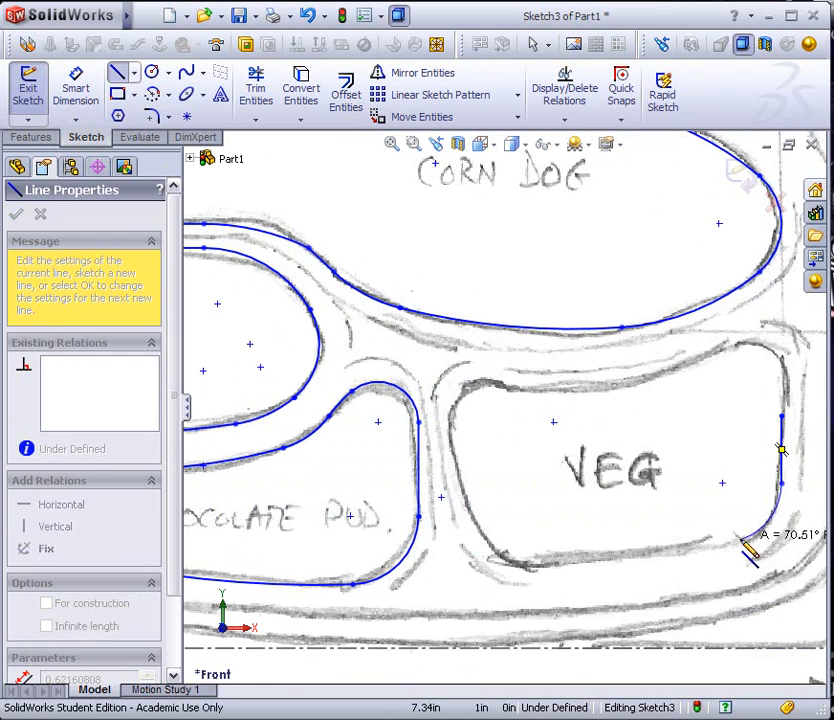
{"action": "left_click", "coordinate": [738, 538]}
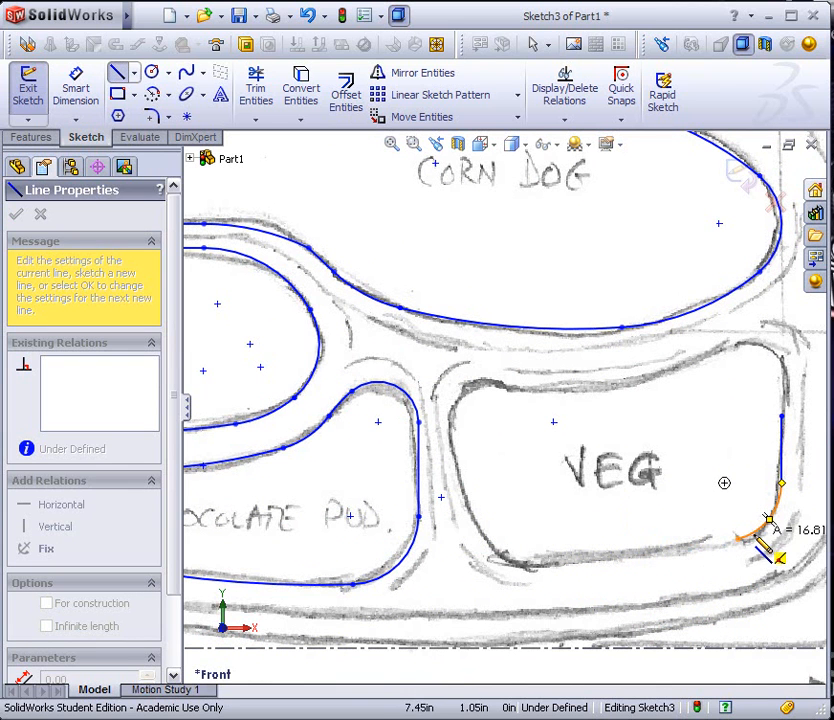
{"action": "left_click", "coordinate": [552, 563]}
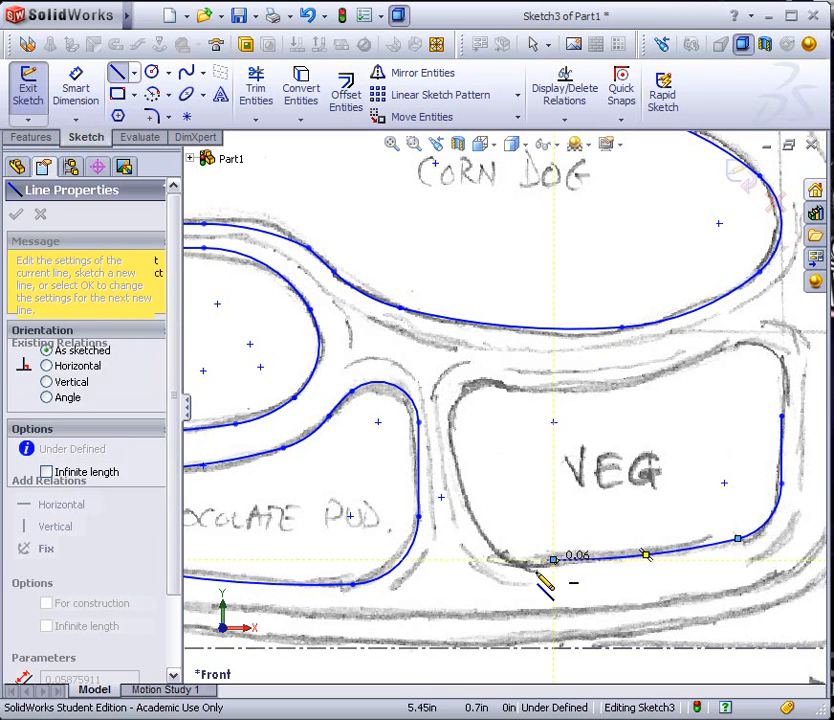
Trace the VEG outline's left side and top edge with tangent arcs, and extend the right vertical line to the upper-right corner arc
{"action": "left_click", "coordinate": [474, 517]}
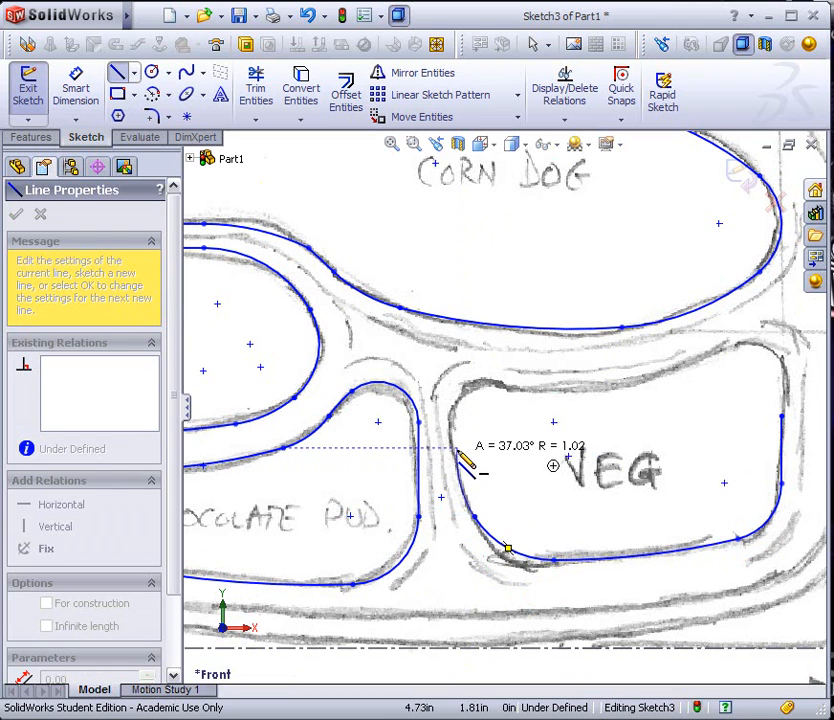
{"action": "left_click", "coordinate": [448, 448]}
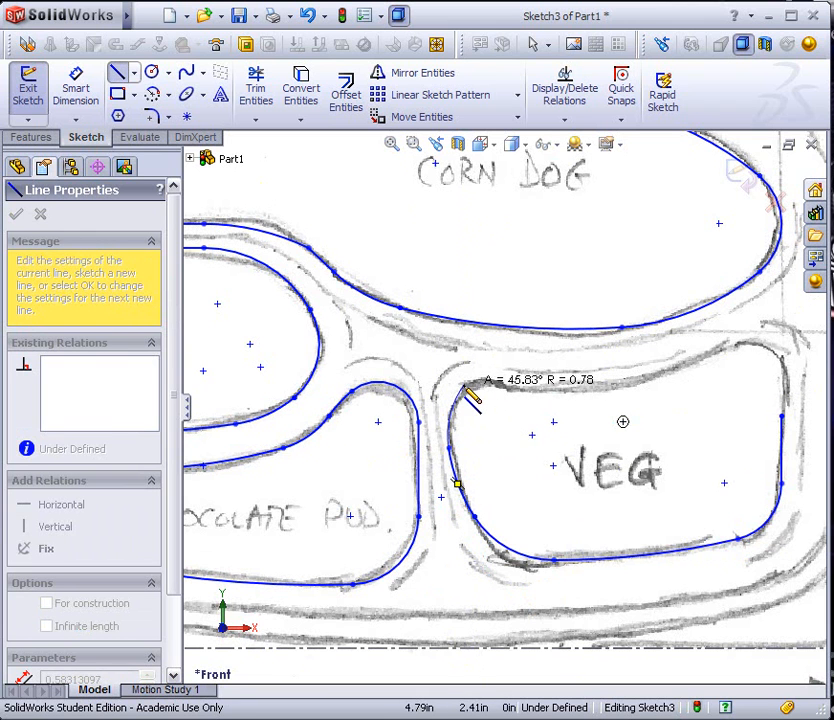
{"action": "left_click", "coordinate": [457, 398]}
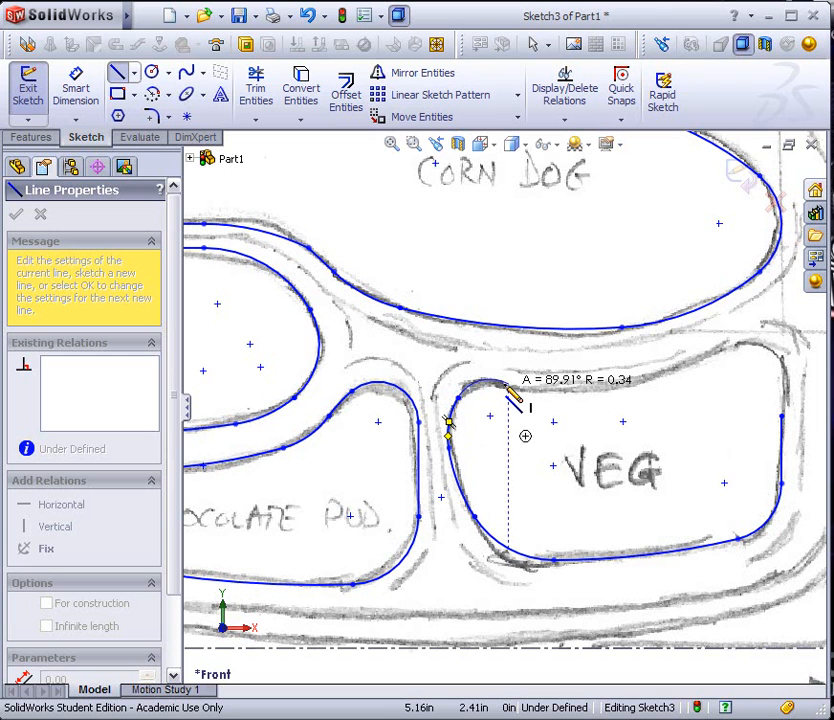
{"action": "left_click", "coordinate": [509, 386]}
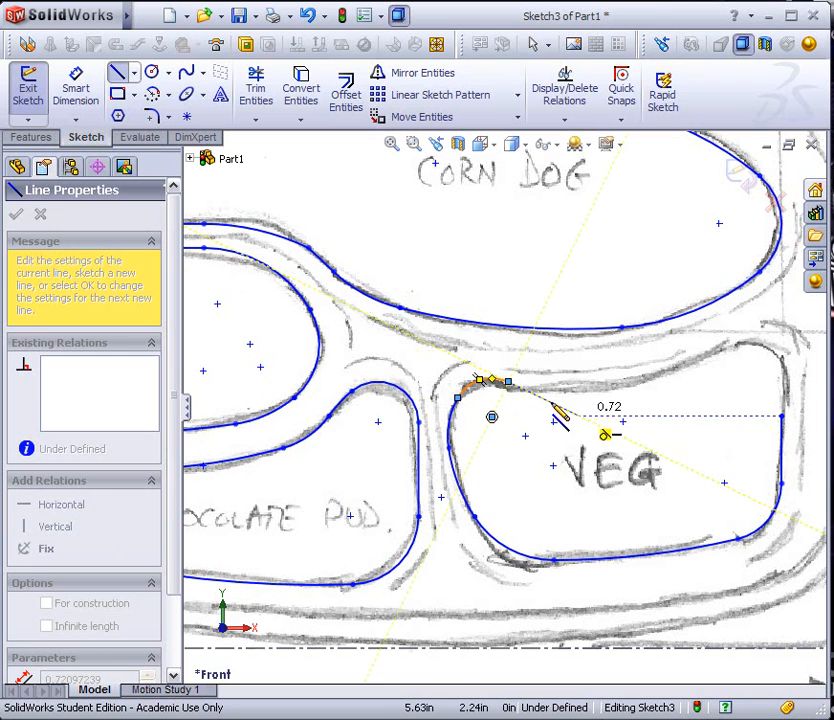
{"action": "left_click", "coordinate": [656, 370]}
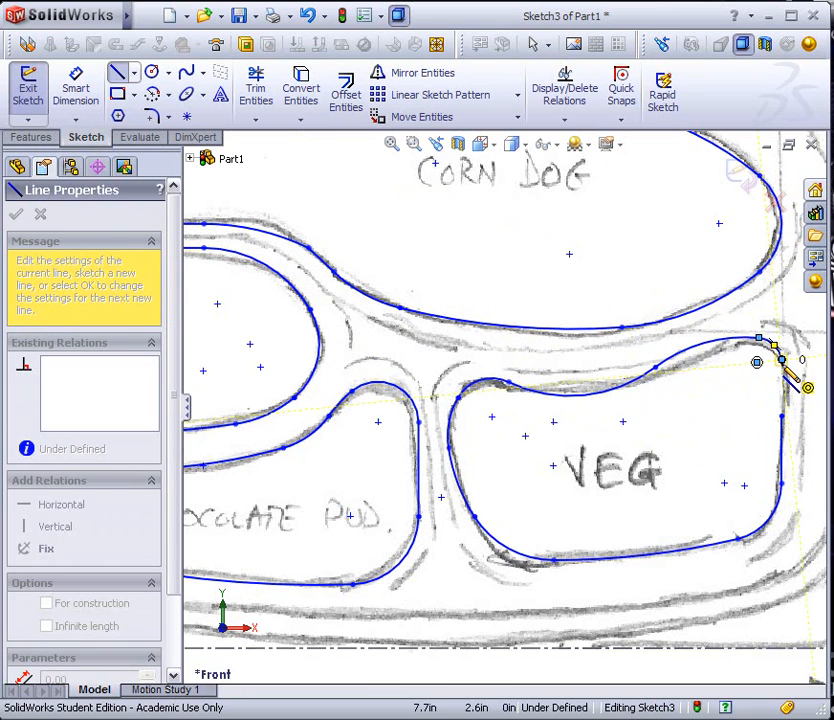
{"action": "key", "text": "Escape"}
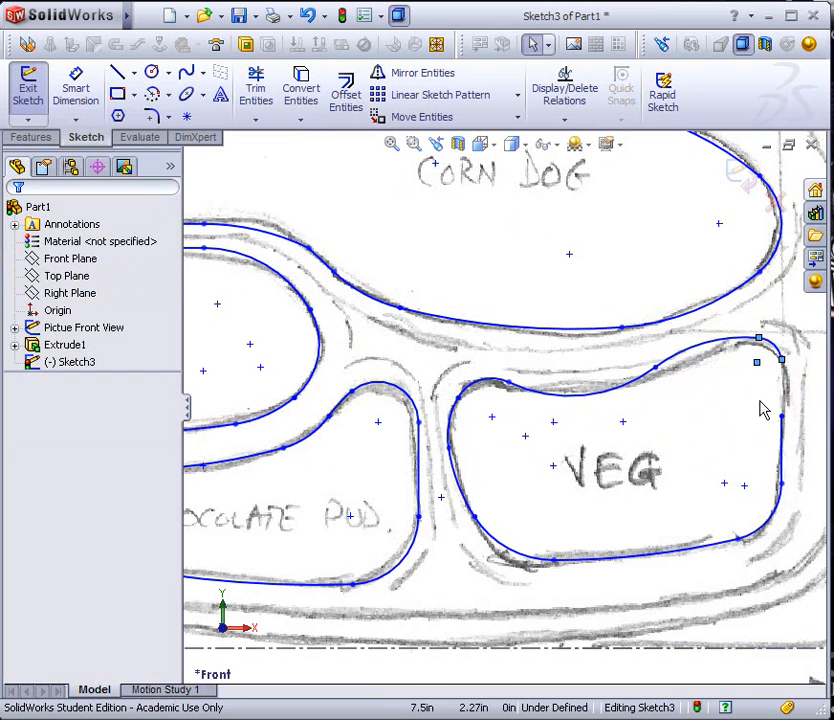
{"action": "left_click", "coordinate": [784, 365]}
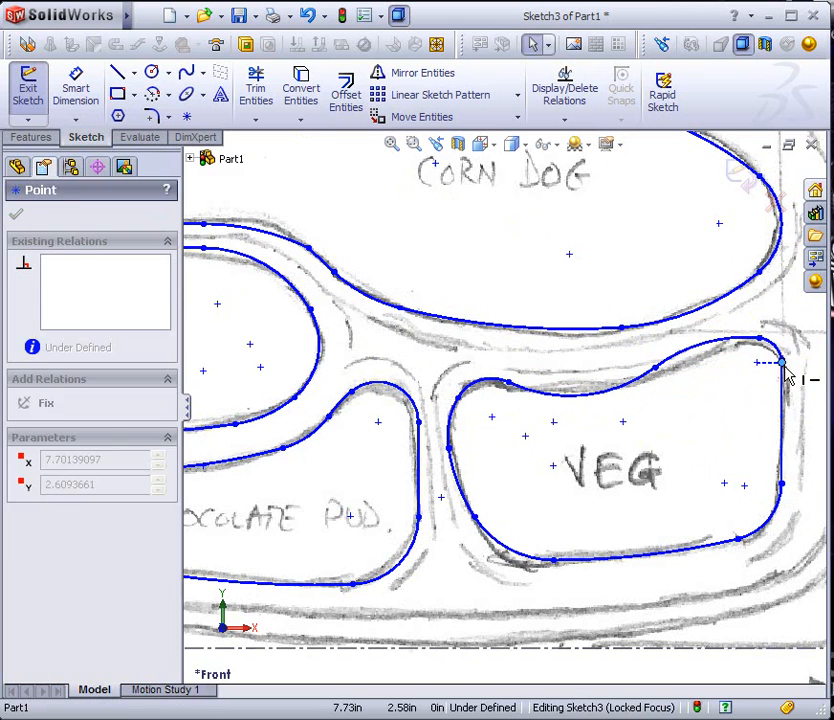
Move the top end of the VEG outline's right vertical line slightly outward and make the line tangent to the upper-right corner arc
{"action": "key", "text": "Escape"}
{"action": "left_click", "coordinate": [782, 395]}
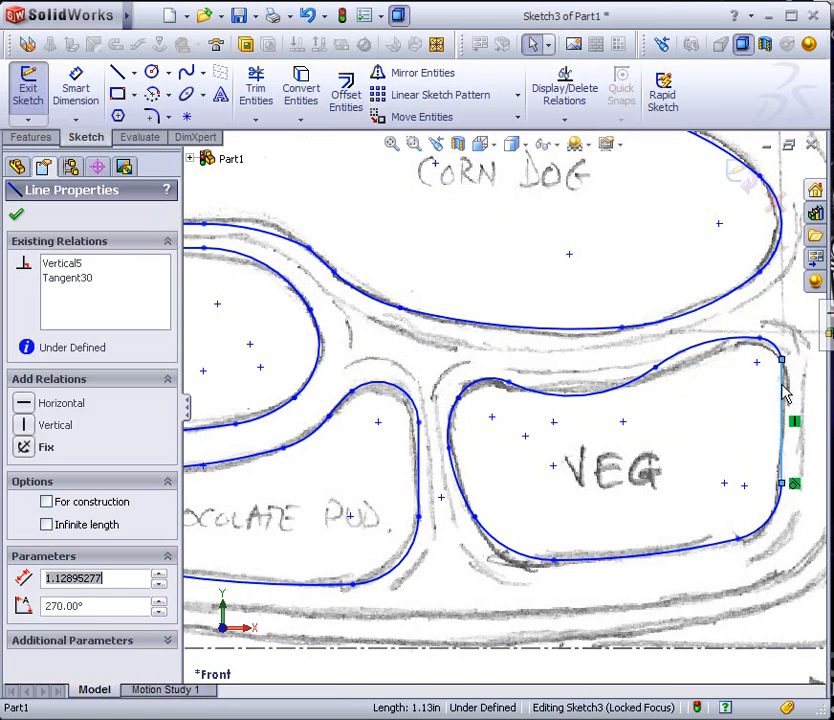
{"action": "left_click", "coordinate": [765, 384]}
{"action": "left_click", "coordinate": [782, 360]}
{"action": "left_click_drag", "start_coordinate": [782, 360], "coordinate": [786, 370]}
{"action": "left_click", "coordinate": [781, 398]}
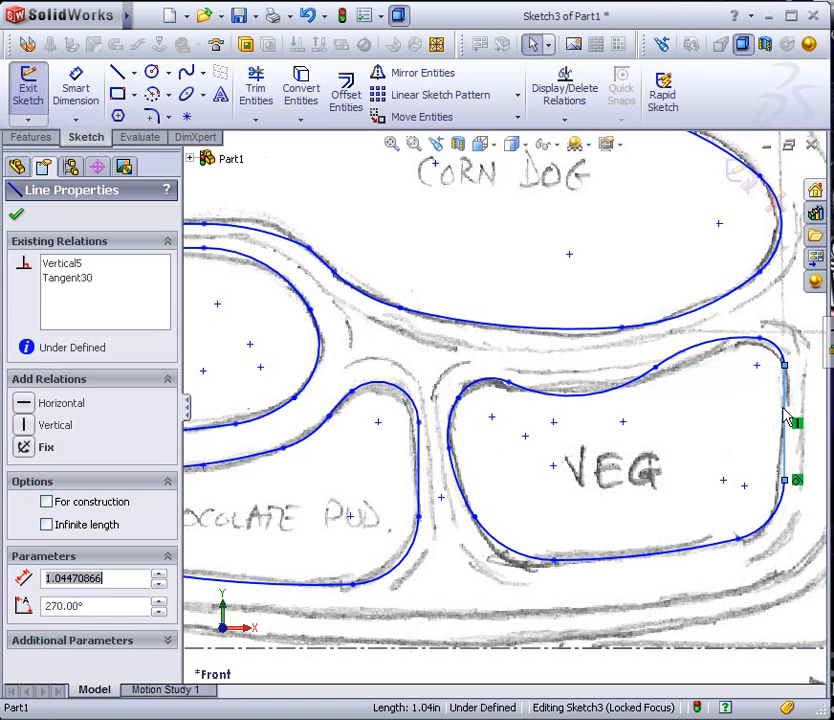
{"action": "left_click", "coordinate": [780, 360], "text": "ctrl"}
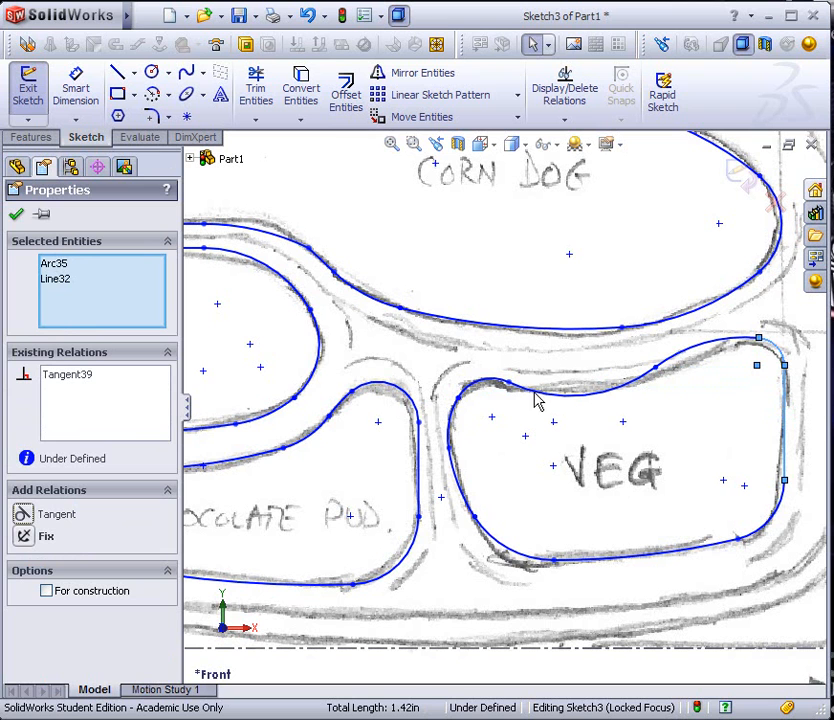
Reshape the VEG outline's lower-left corner by moving both ends of its arc to match the pencil line
{"action": "left_click", "coordinate": [476, 522]}
{"action": "mouse_move", "coordinate": [476, 522]}
{"action": "left_mouse_down"}
{"action": "mouse_move", "coordinate": [481, 536]}
{"action": "mouse_move", "coordinate": [494, 524]}
{"action": "mouse_move", "coordinate": [483, 527]}
{"action": "mouse_move", "coordinate": [482, 519]}
{"action": "left_mouse_up"}
{"action": "left_click_drag", "start_coordinate": [561, 559], "coordinate": [490, 545]}
{"action": "left_click", "coordinate": [515, 559]}
{"action": "left_click", "coordinate": [536, 584]}
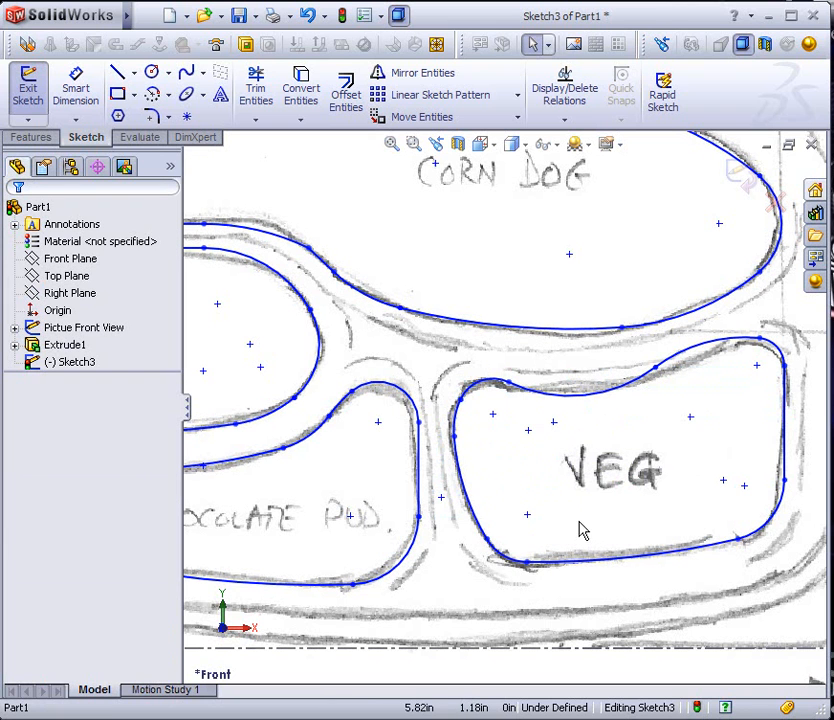
Shift the left end of the VEG outline's concave top arc and flatten the arc to follow the pencil line
{"action": "left_click", "coordinate": [510, 390]}
{"action": "mouse_move", "coordinate": [518, 391]}
{"action": "left_mouse_down"}
{"action": "mouse_move", "coordinate": [534, 398]}
{"action": "mouse_move", "coordinate": [502, 392]}
{"action": "left_mouse_up"}
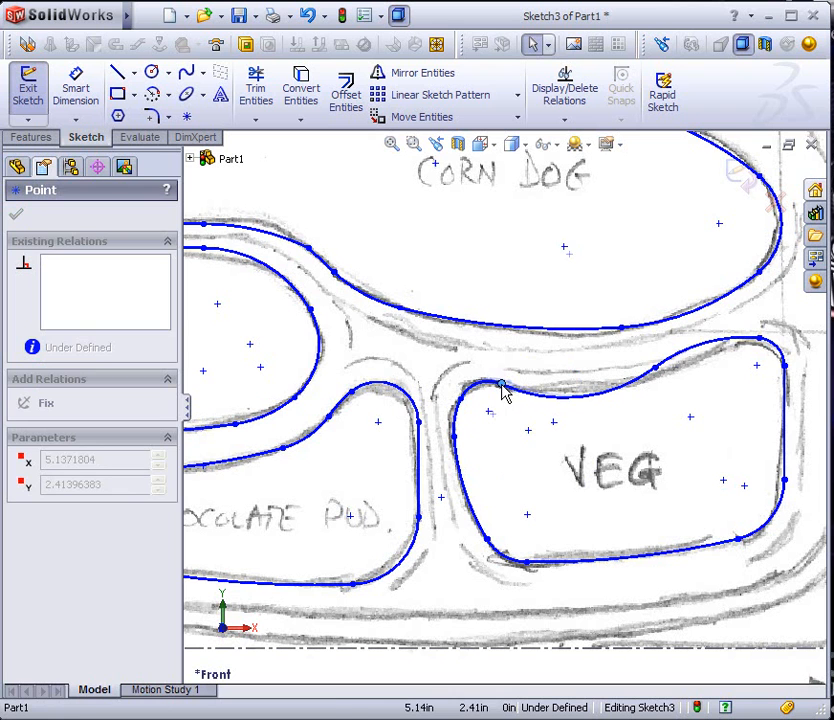
{"action": "left_click", "coordinate": [586, 387]}
{"action": "left_click_drag", "start_coordinate": [589, 396], "coordinate": [592, 393]}
{"action": "left_click", "coordinate": [639, 432]}
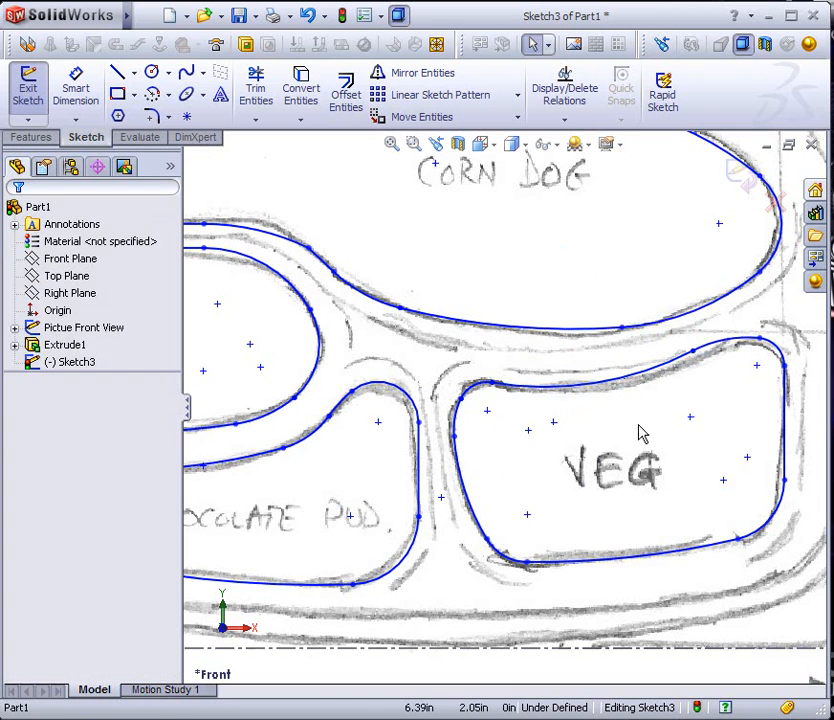
Start an Extruded Cut from the four compartment outlines with the Offset From Surface end condition
{"action": "scroll", "coordinate": [675, 535], "scroll_direction": "up", "scroll_amount": 3}
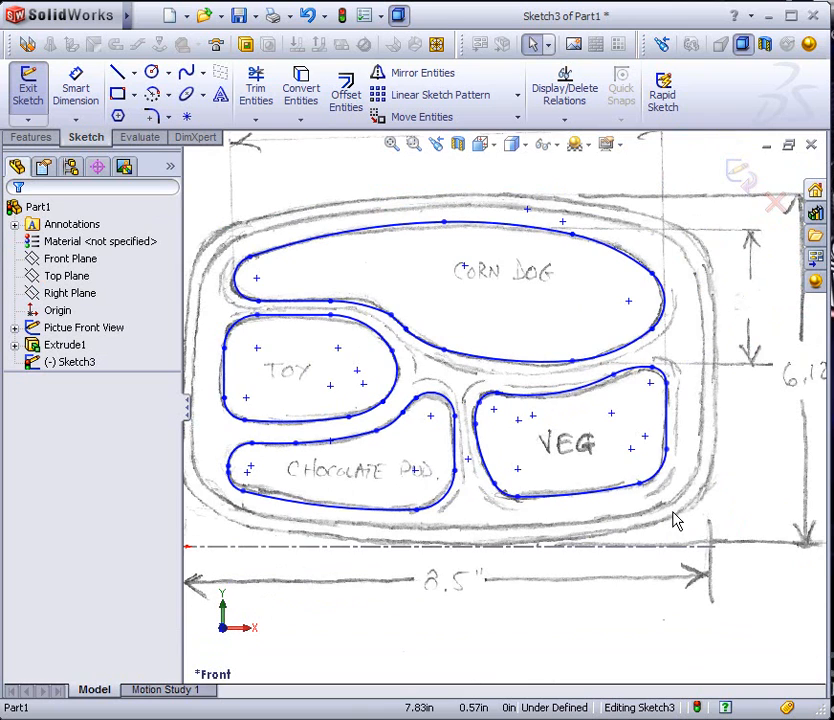
{"action": "mouse_move", "coordinate": [441, 432]}
{"action": "middle_mouse_down"}
{"action": "mouse_move", "coordinate": [432, 335]}
{"action": "mouse_move", "coordinate": [406, 322]}
{"action": "mouse_move", "coordinate": [409, 337]}
{"action": "middle_mouse_up"}
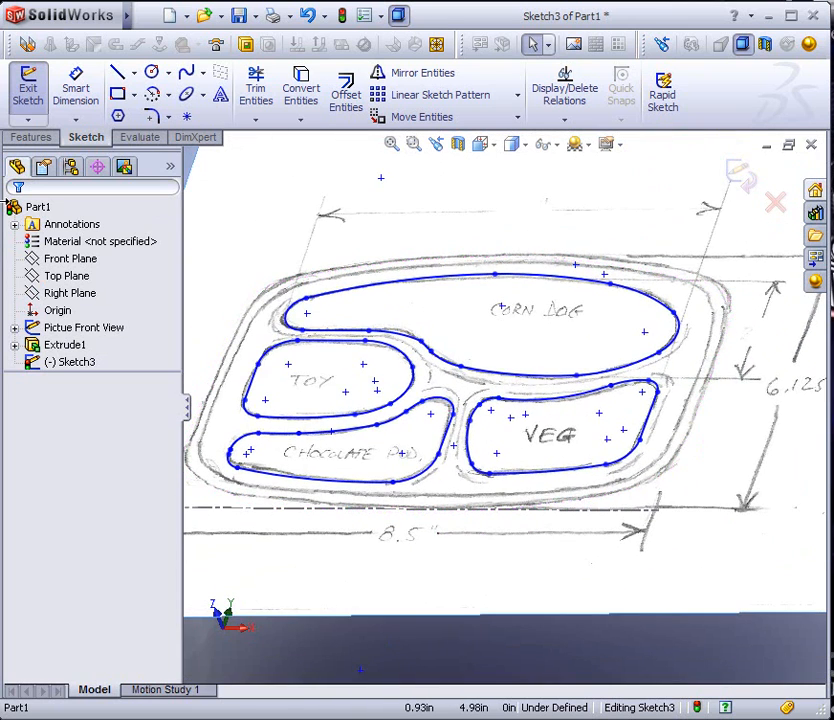
{"action": "left_click", "coordinate": [31, 138]}
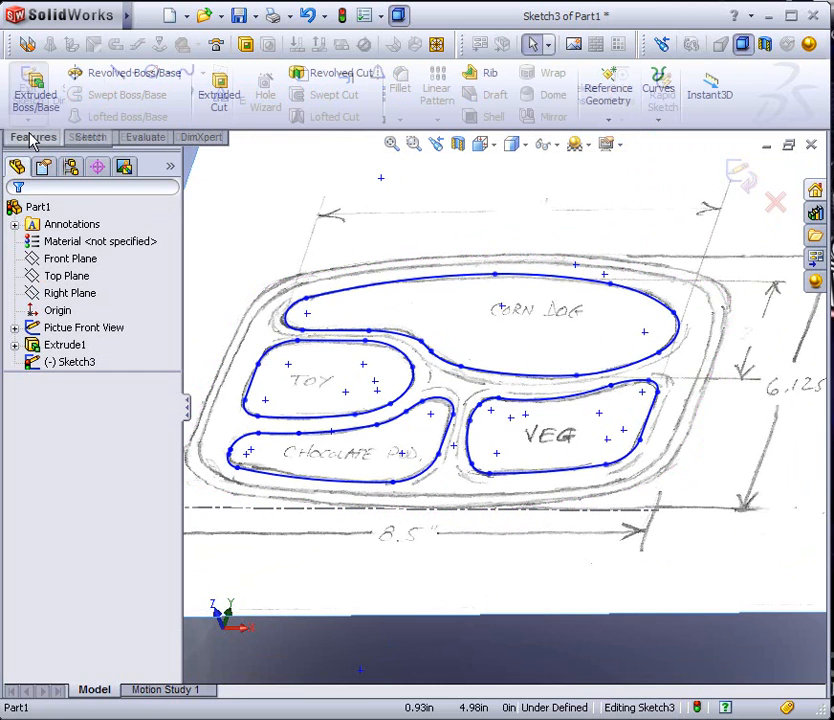
{"action": "left_click", "coordinate": [220, 90]}
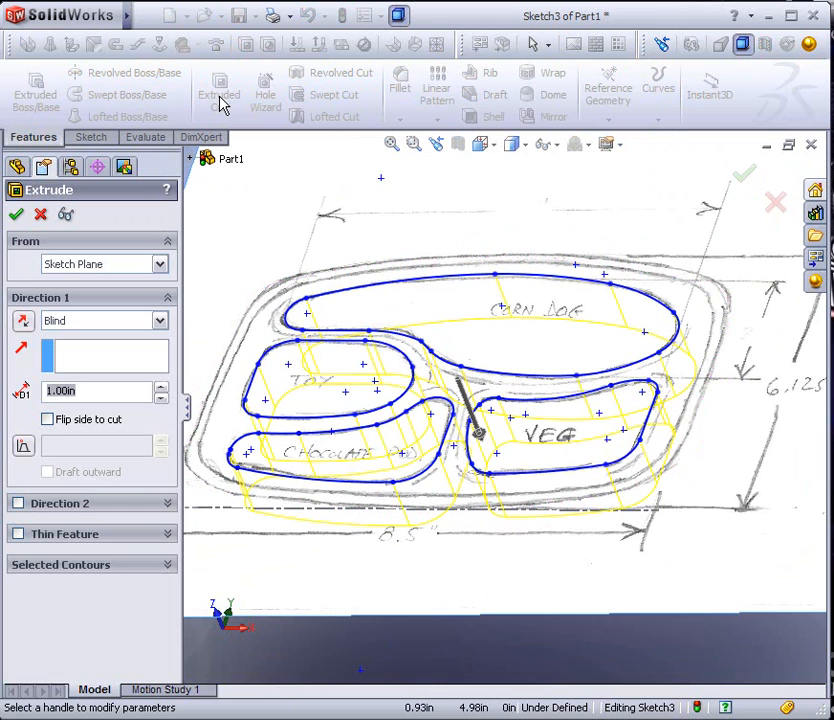
{"action": "left_click", "coordinate": [100, 392]}
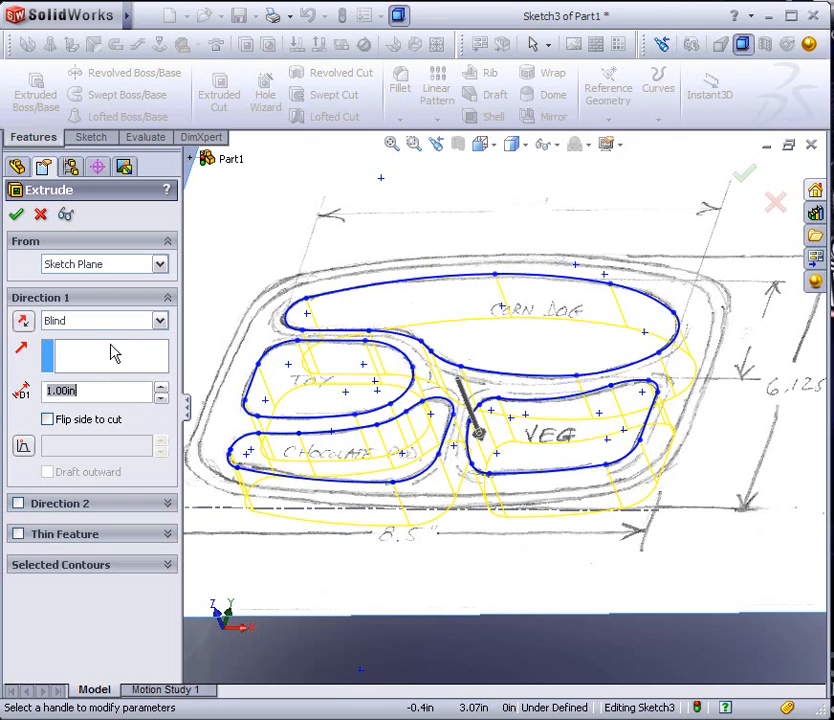
{"action": "left_click", "coordinate": [157, 322]}
{"action": "left_click", "coordinate": [160, 320]}
{"action": "left_click", "coordinate": [160, 320]}
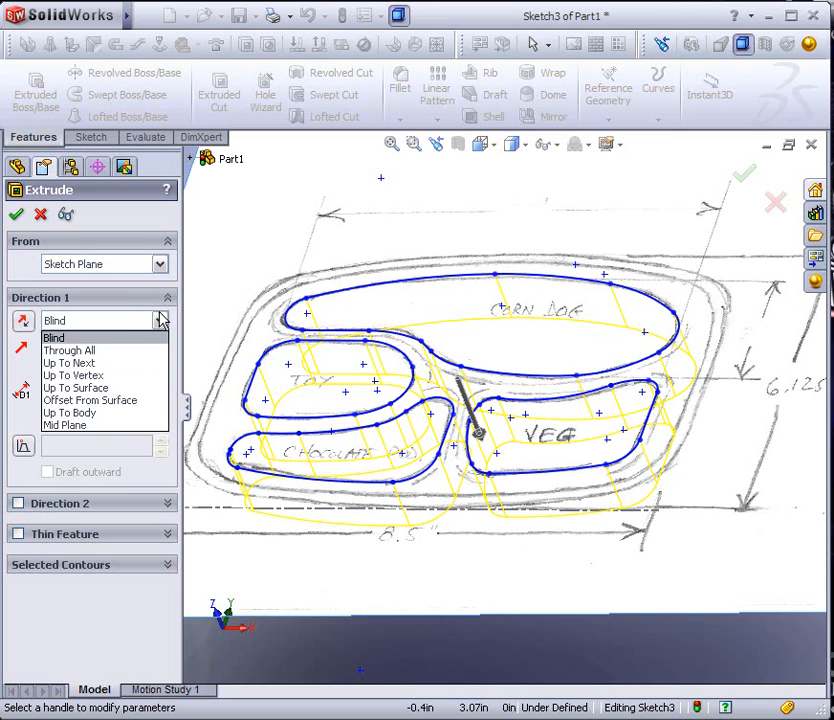
{"action": "left_click", "coordinate": [100, 400]}
End the cut 0.06 in from the tray's bottom face, with the offset kept inside the body
{"action": "middle_click_drag", "start_coordinate": [440, 470], "coordinate": [365, 426]}
{"action": "left_click", "coordinate": [490, 644]}
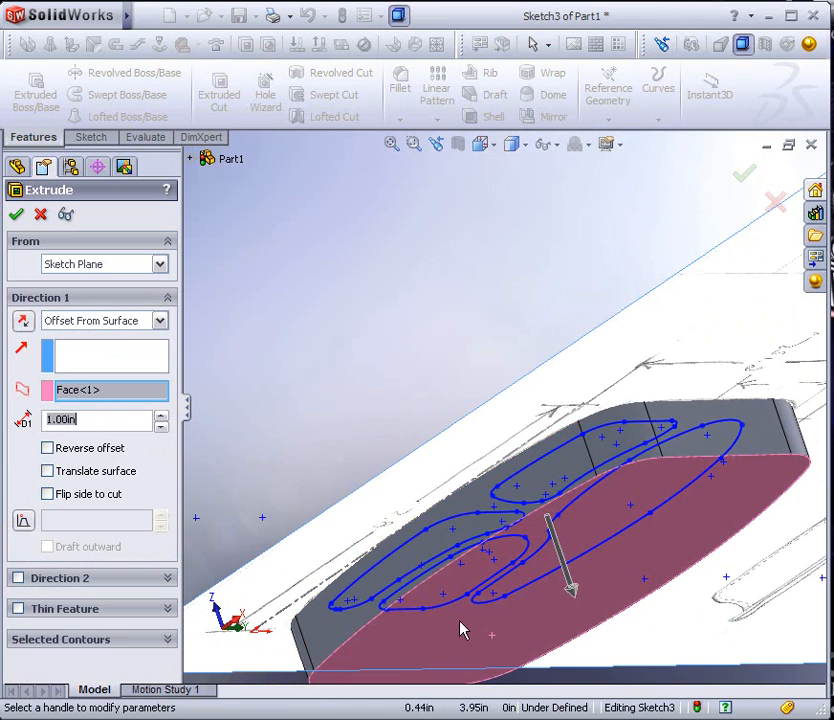
{"action": "type", "text": ".06"}
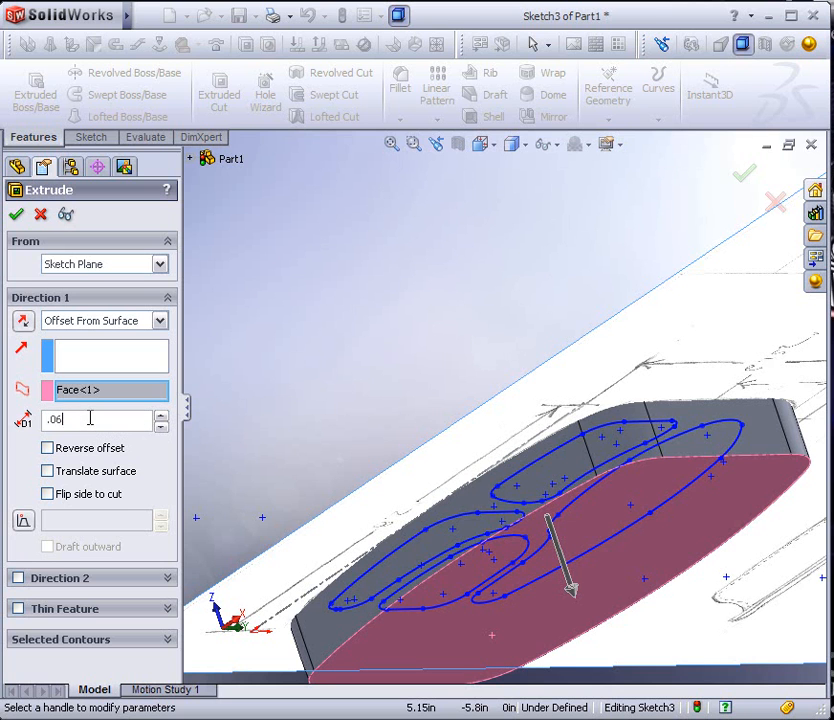
{"action": "left_click", "coordinate": [48, 449]}
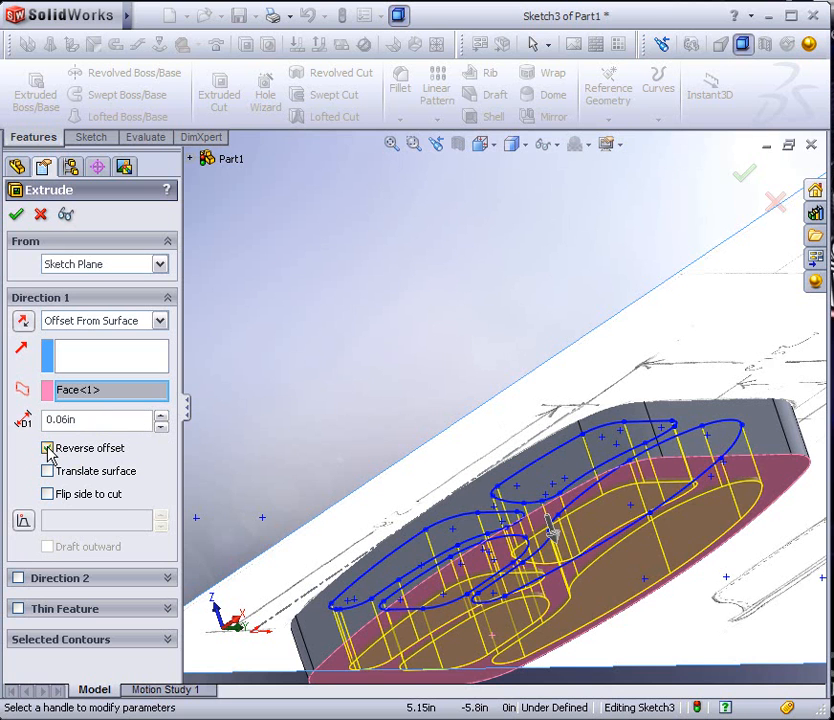
{"action": "left_click", "coordinate": [48, 449]}
{"action": "middle_click_drag", "start_coordinate": [303, 462], "coordinate": [324, 491]}
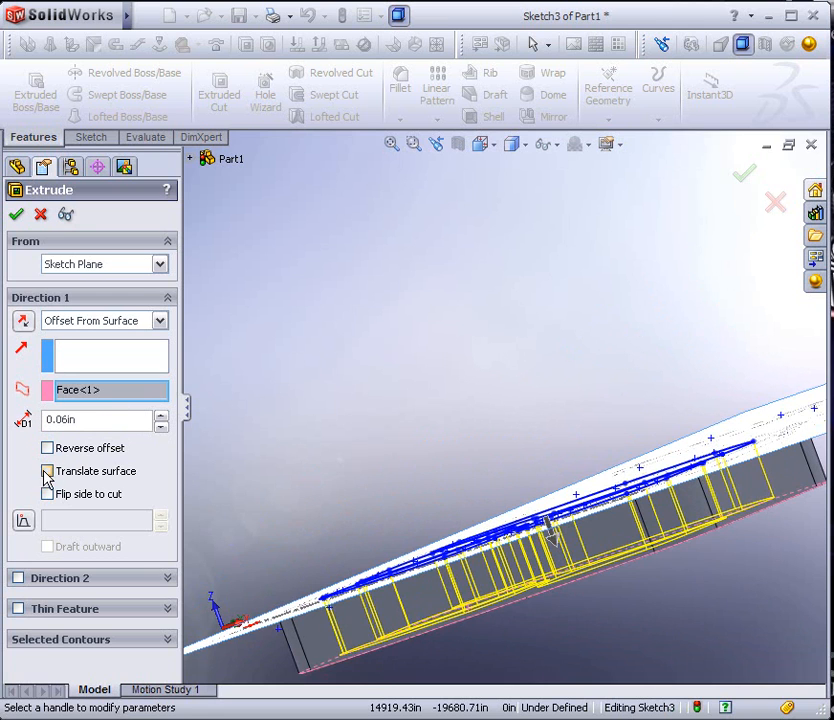
{"action": "left_click", "coordinate": [24, 322]}
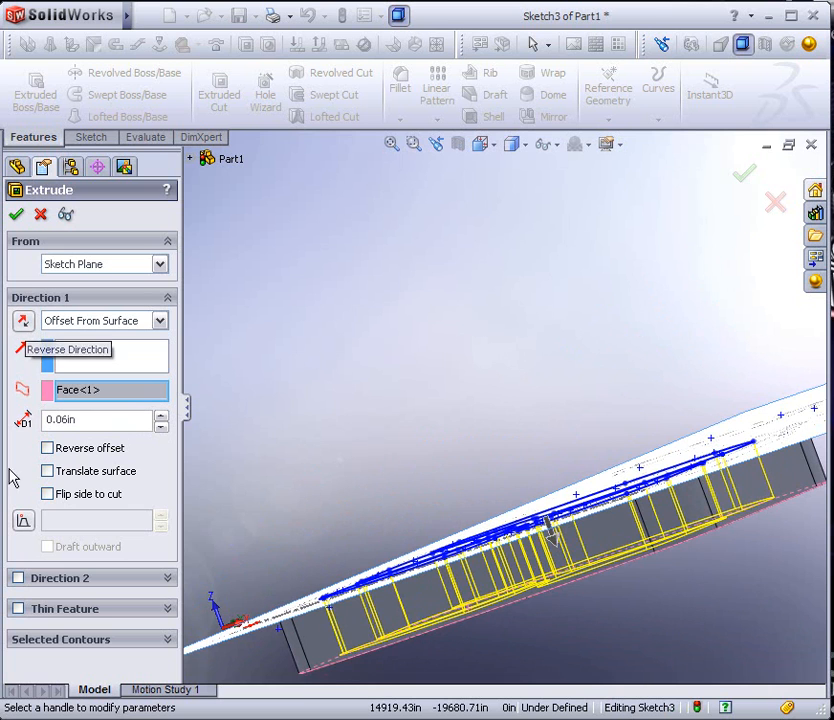
Add a 7° inward draft to the compartment cut and complete it
{"action": "left_click", "coordinate": [23, 519]}
{"action": "left_click", "coordinate": [160, 514]}
{"action": "left_click", "coordinate": [160, 514]}
{"action": "left_click", "coordinate": [160, 514]}
{"action": "left_click", "coordinate": [160, 514]}
{"action": "left_click", "coordinate": [160, 514]}
{"action": "left_click", "coordinate": [160, 514]}
{"action": "left_click", "coordinate": [160, 515]}
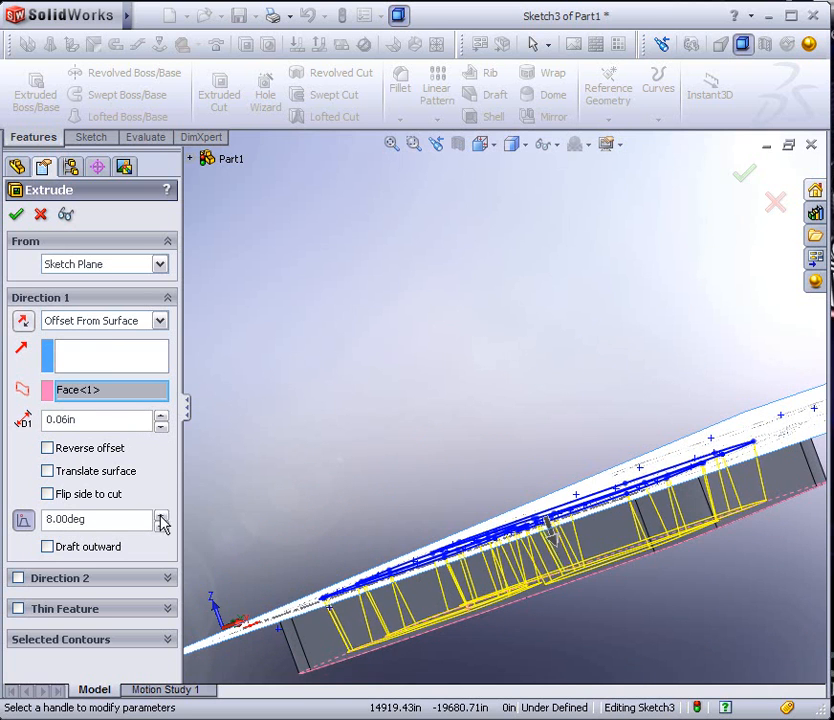
{"action": "left_click", "coordinate": [160, 528]}
{"action": "mouse_move", "coordinate": [412, 341]}
{"action": "middle_mouse_down"}
{"action": "mouse_move", "coordinate": [427, 380]}
{"action": "mouse_move", "coordinate": [396, 386]}
{"action": "middle_mouse_up"}
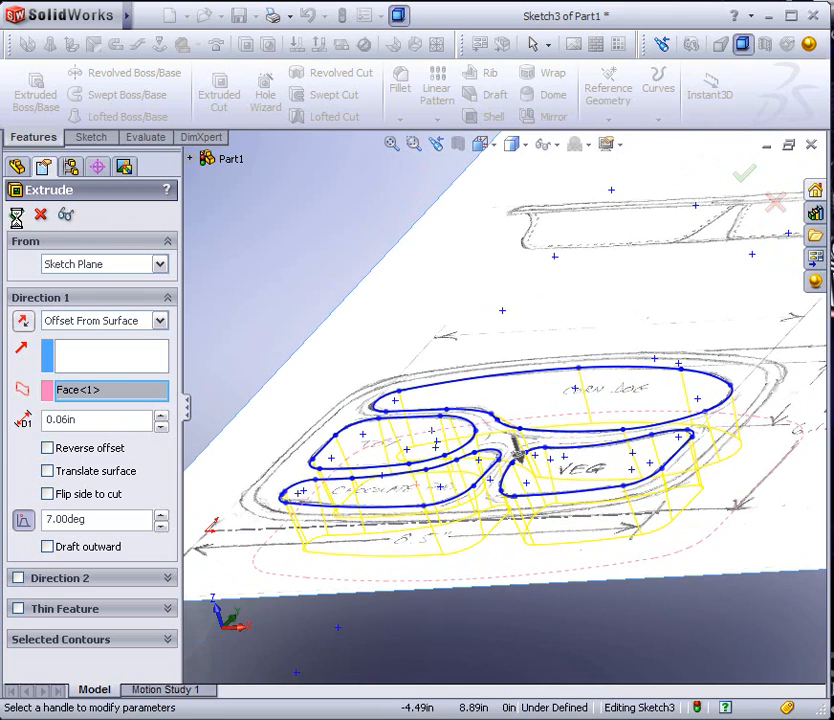
{"action": "left_click", "coordinate": [16, 214]}
Hide the Pictue Front View sketch so that only the solid tray is displayed
{"action": "mouse_move", "coordinate": [305, 493]}
{"action": "middle_mouse_down"}
{"action": "mouse_move", "coordinate": [336, 404]}
{"action": "mouse_move", "coordinate": [324, 385]}
{"action": "mouse_move", "coordinate": [352, 501]}
{"action": "mouse_move", "coordinate": [349, 525]}
{"action": "mouse_move", "coordinate": [335, 500]}
{"action": "middle_mouse_up"}
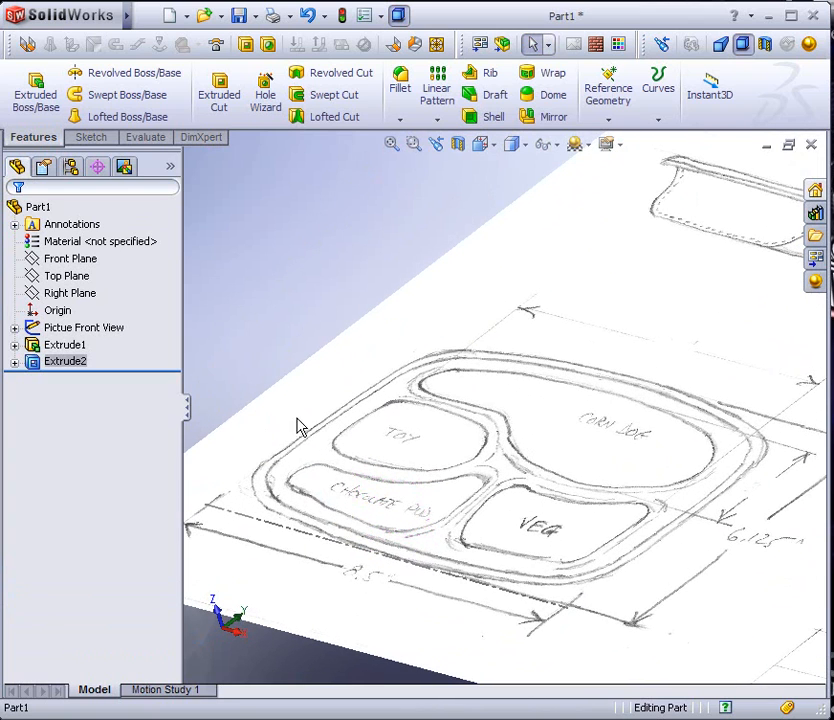
{"action": "right_click", "coordinate": [60, 332]}
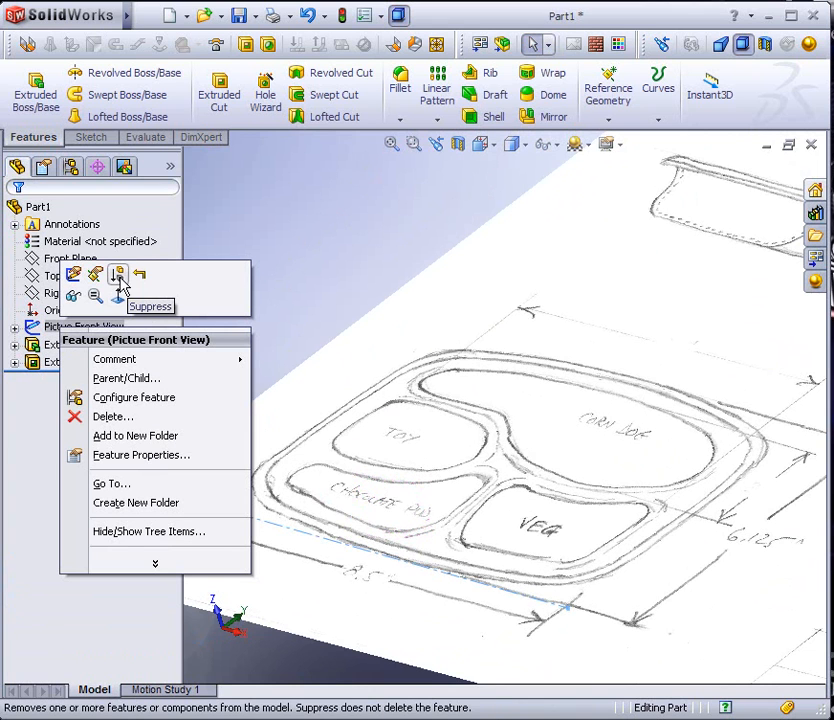
{"action": "left_click", "coordinate": [74, 297]}
{"action": "middle_click_drag", "start_coordinate": [297, 380], "coordinate": [349, 430]}
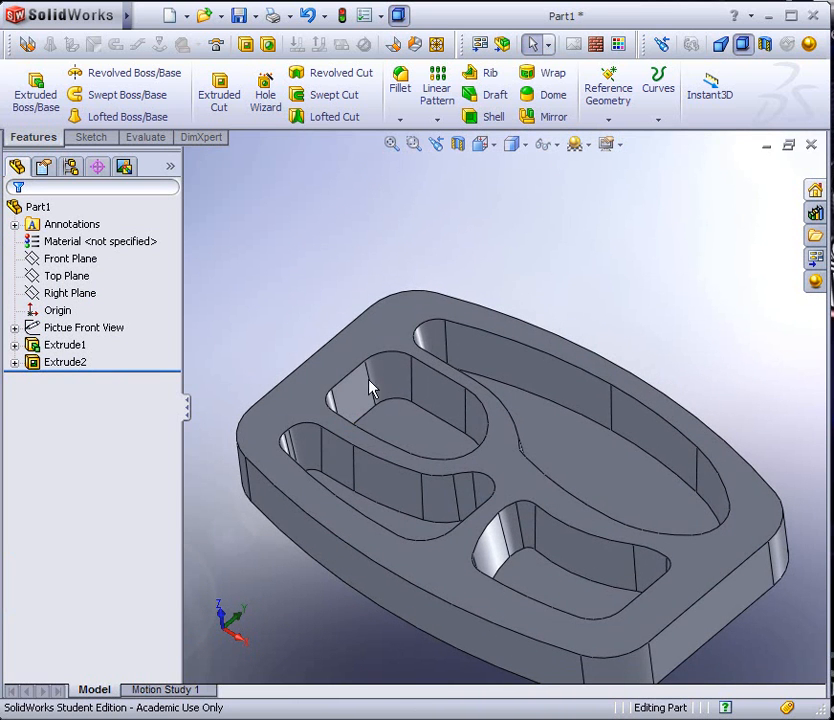
Try to fillet the floor edges of the CORN DOG compartment with a 0.10 in radius
{"action": "scroll", "coordinate": [489, 477], "scroll_direction": "down", "scroll_amount": 2}
{"action": "left_click", "coordinate": [400, 82]}
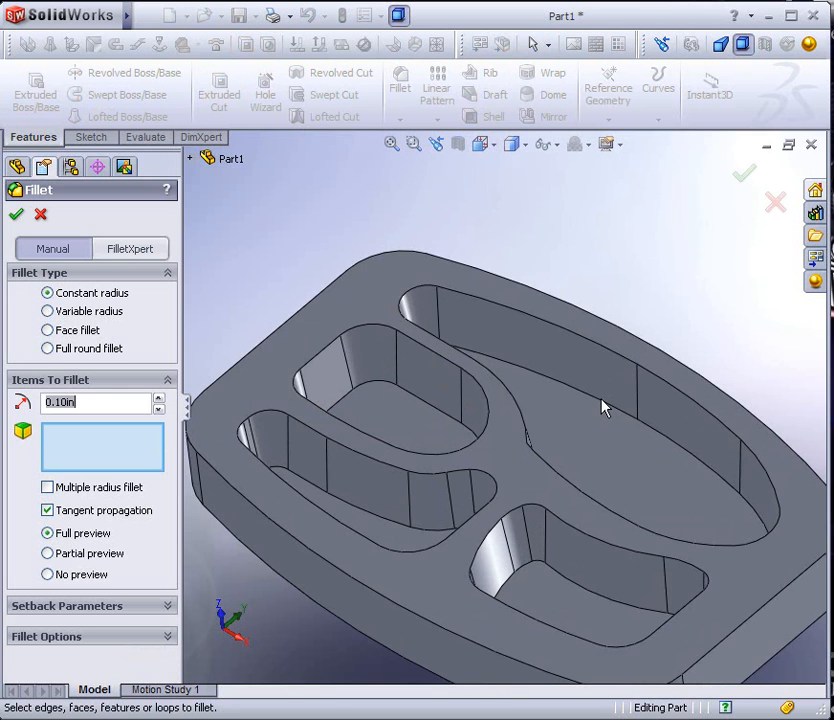
{"action": "left_click", "coordinate": [601, 405]}
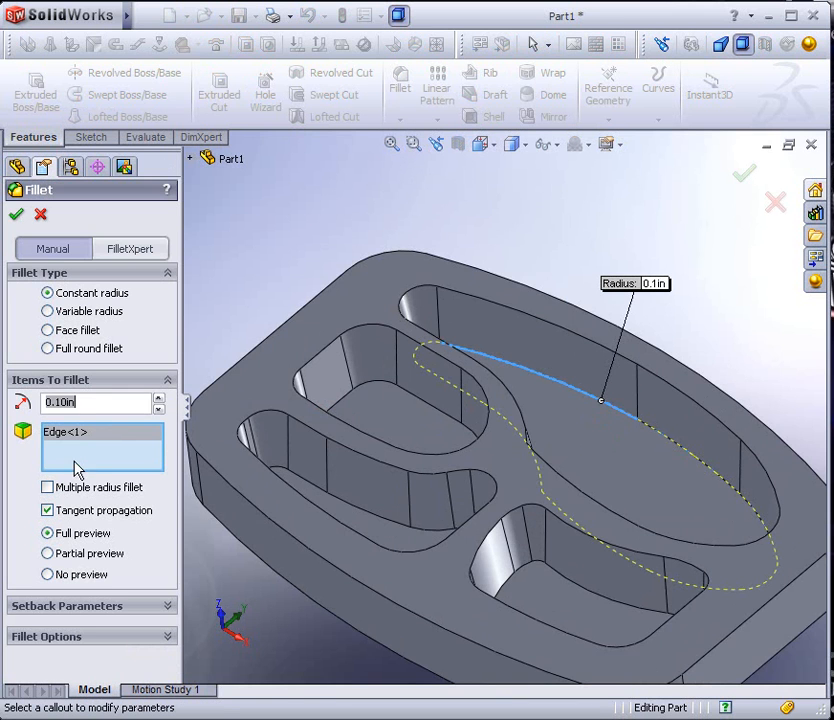
{"action": "middle_click_drag", "start_coordinate": [188, 419], "coordinate": [515, 541]}
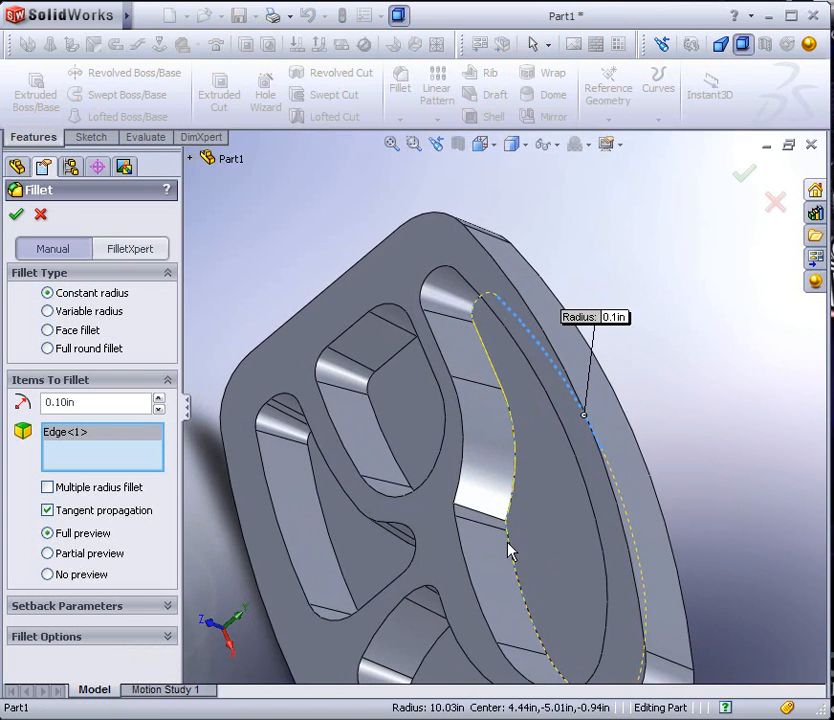
{"action": "left_click", "coordinate": [510, 550]}
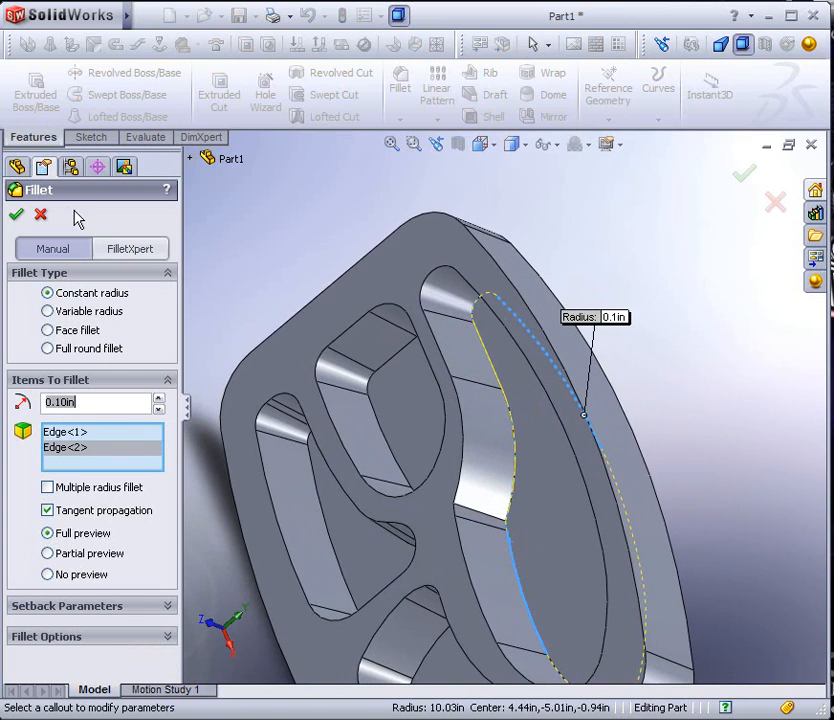
{"action": "left_click", "coordinate": [510, 558]}
{"action": "middle_click_drag", "start_coordinate": [535, 408], "coordinate": [506, 449]}
{"action": "left_click", "coordinate": [570, 385]}
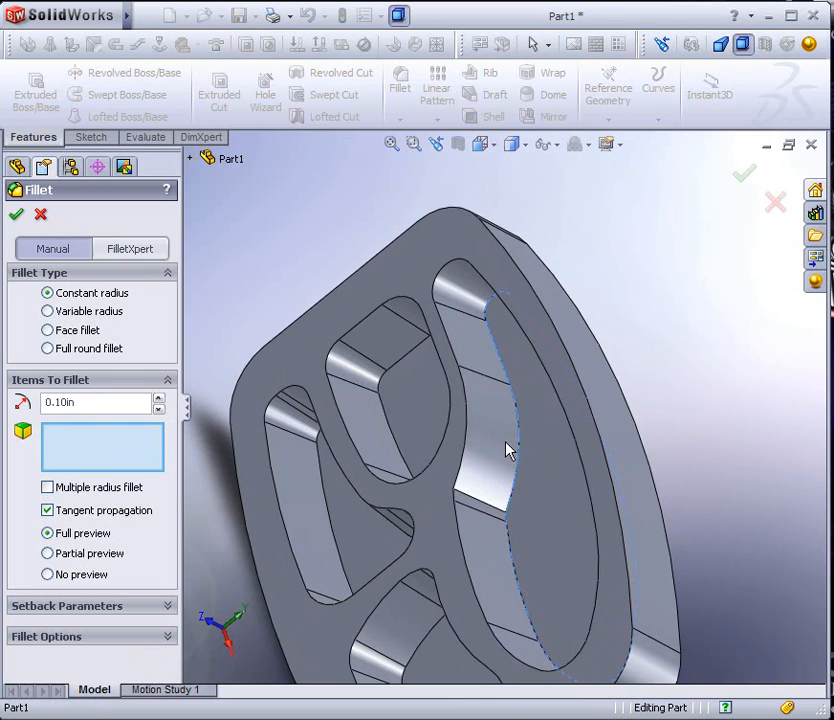
Fillet the sharp upright edge in the CORN DOG compartment's inner wall with a 1.10 in radius
{"action": "left_click", "coordinate": [483, 510]}
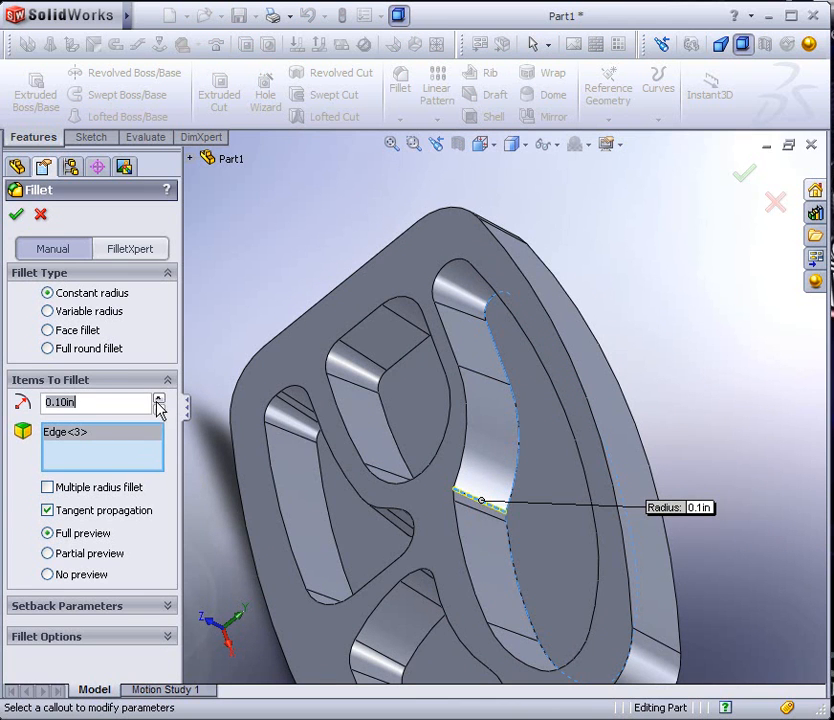
{"action": "left_click", "coordinate": [158, 398]}
{"action": "left_click", "coordinate": [158, 398]}
{"action": "left_click", "coordinate": [158, 398]}
{"action": "left_click", "coordinate": [158, 398]}
{"action": "left_click", "coordinate": [158, 398]}
{"action": "left_click", "coordinate": [158, 398]}
{"action": "left_click", "coordinate": [158, 398]}
{"action": "left_click", "coordinate": [158, 398]}
{"action": "left_click", "coordinate": [158, 398]}
{"action": "left_click", "coordinate": [158, 398]}
{"action": "left_click", "coordinate": [15, 215]}
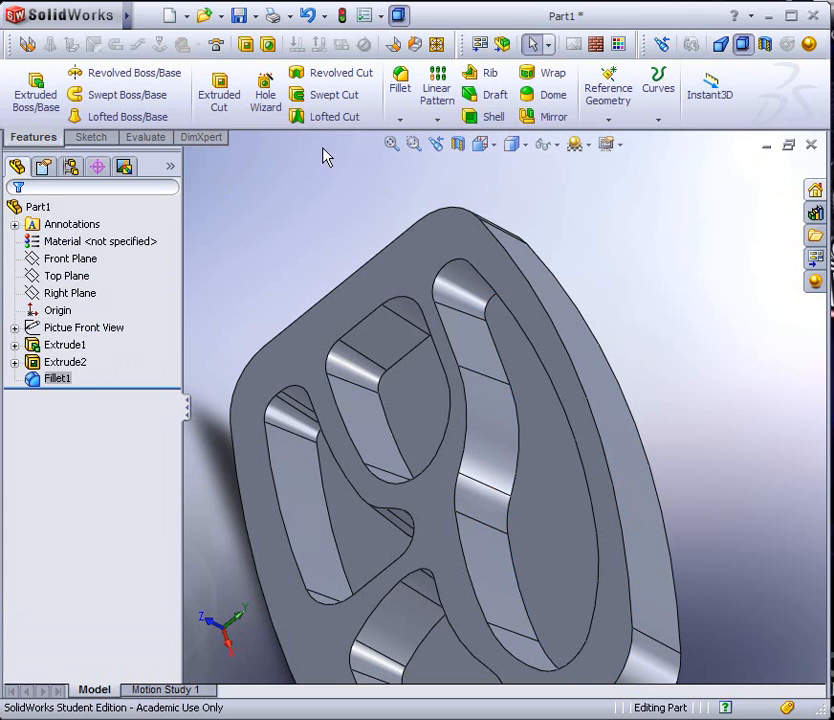
Set up a 0.25 in constant radius fillet on the floor edge of the long CORN DOG compartment
{"action": "left_click", "coordinate": [400, 85]}
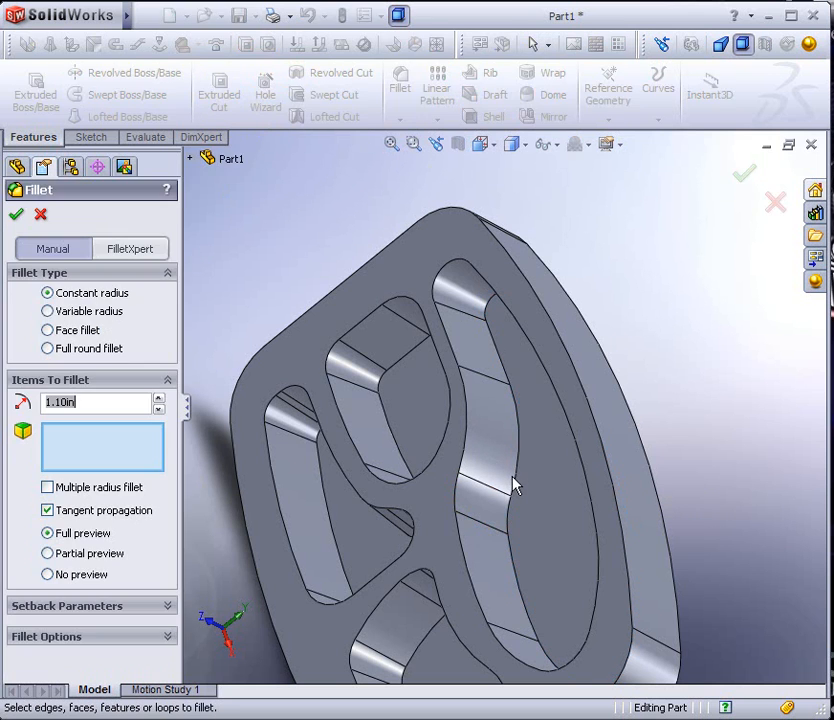
{"action": "left_click", "coordinate": [516, 467]}
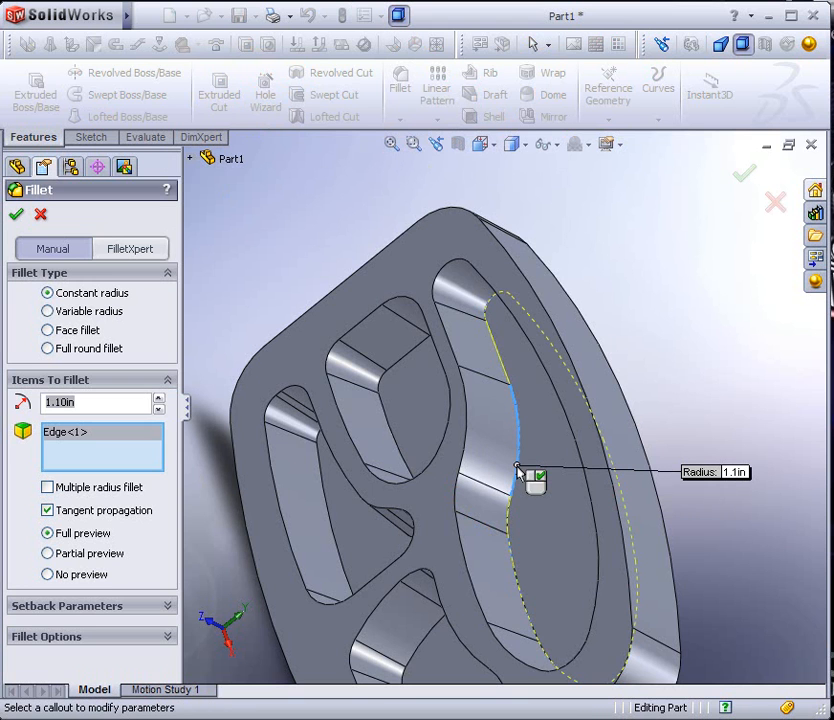
{"action": "middle_click_drag", "start_coordinate": [517, 480], "coordinate": [440, 478]}
{"action": "left_click_drag", "start_coordinate": [99, 406], "coordinate": [22, 402]}
{"action": "type", "text": ".2"}
{"action": "left_click", "coordinate": [80, 456]}
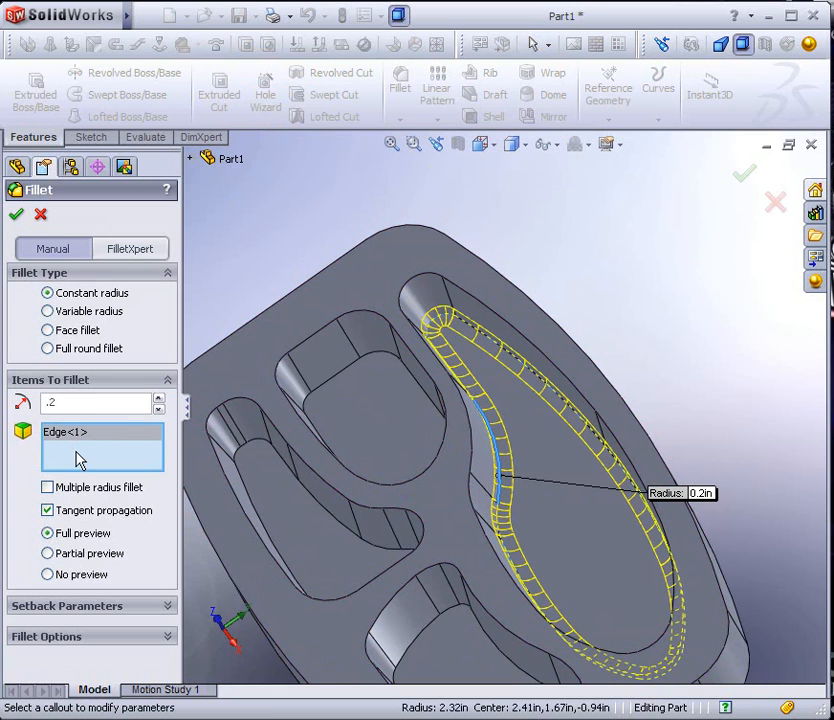
{"action": "left_click_drag", "start_coordinate": [71, 401], "coordinate": [59, 399]}
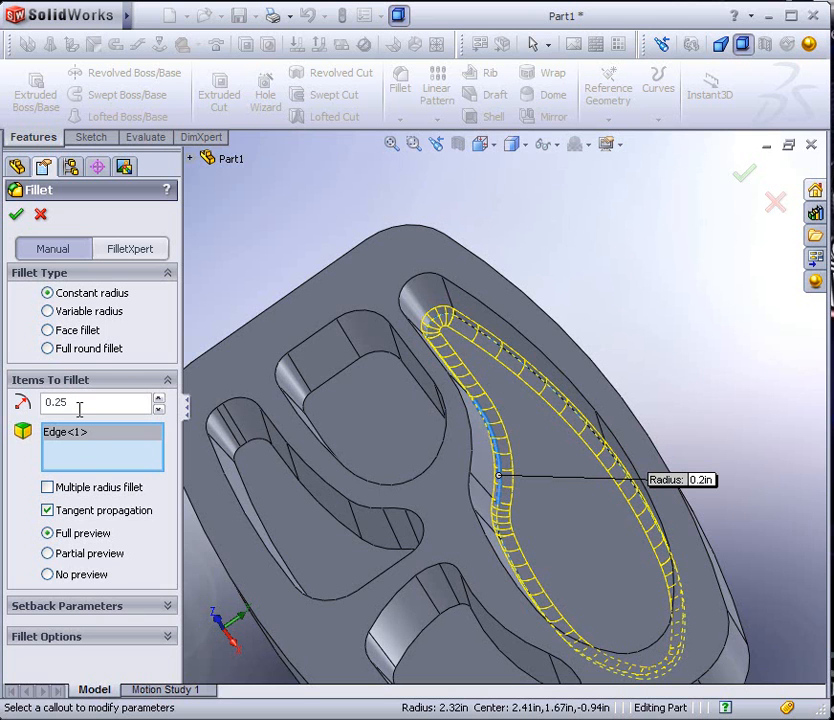
{"action": "left_click", "coordinate": [97, 460]}
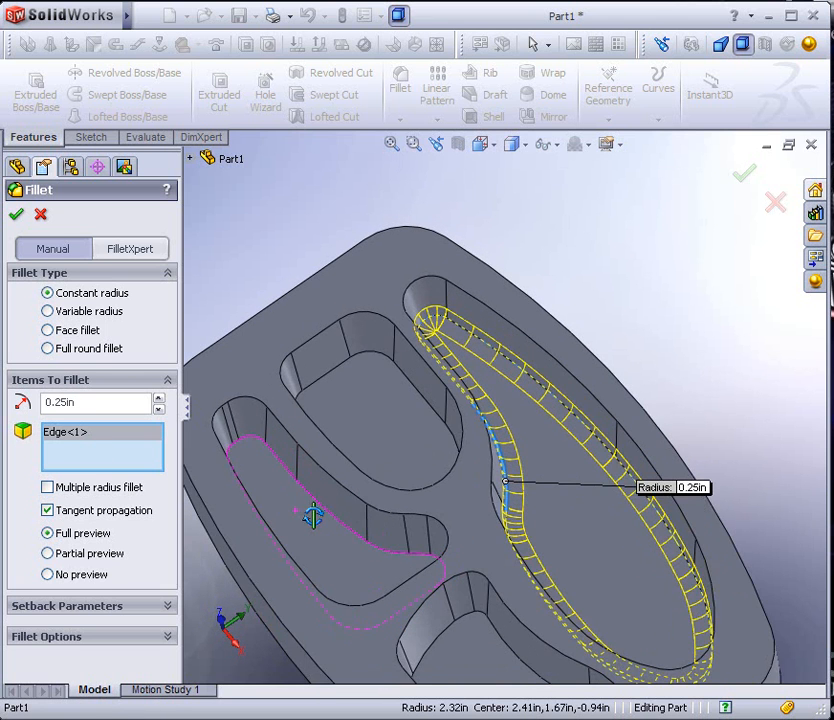
Add the floor edge of the small four-sided compartment to the fillet and complete it for these two compartments only
{"action": "left_click", "coordinate": [422, 404]}
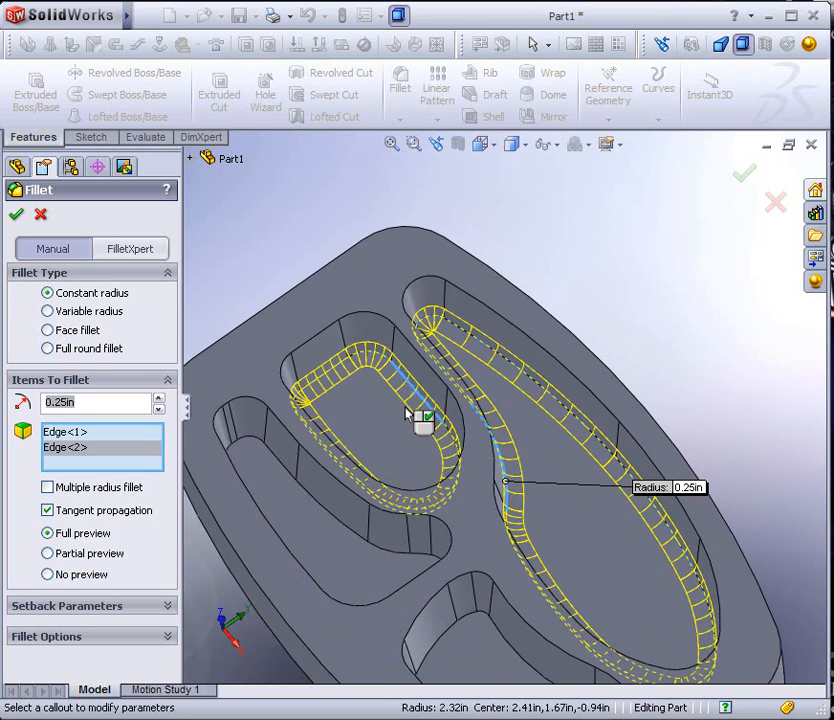
{"action": "left_click", "coordinate": [305, 492]}
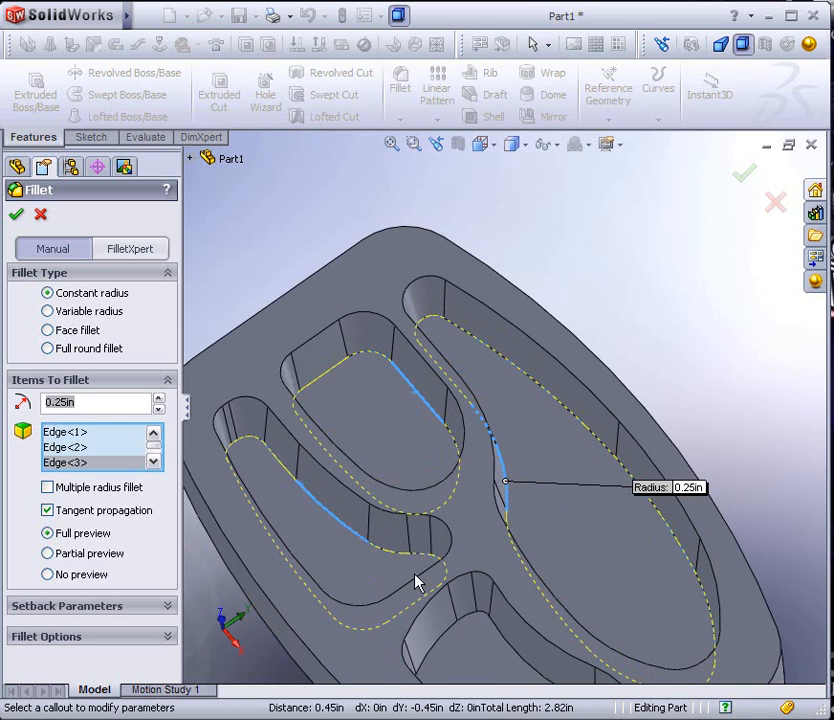
{"action": "left_click", "coordinate": [340, 530]}
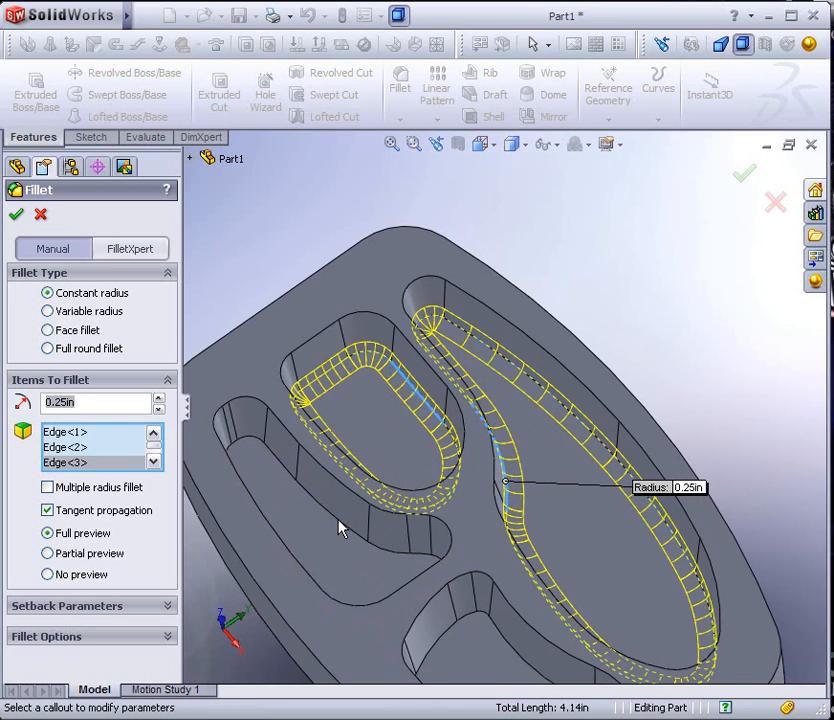
{"action": "left_click", "coordinate": [505, 638]}
{"action": "left_click", "coordinate": [503, 640]}
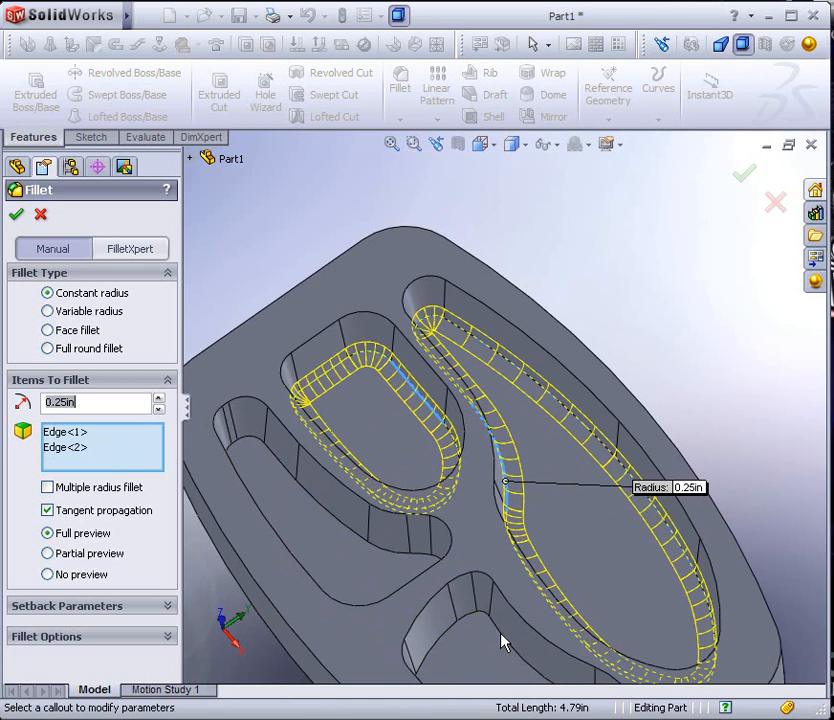
{"action": "left_click", "coordinate": [16, 215]}
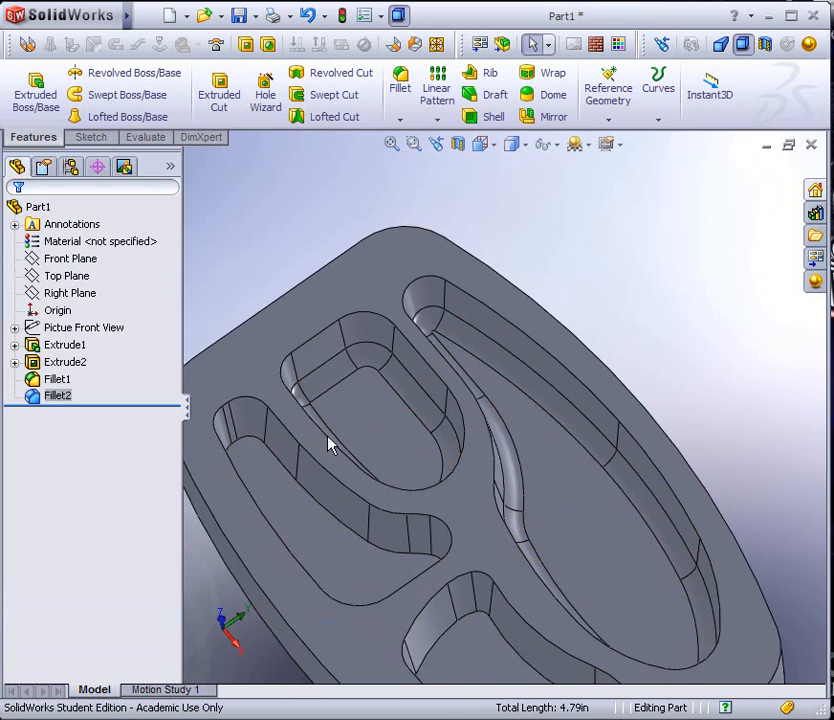
Set up a 0.06 in constant radius fillet on the top rim edge of the long CORN DOG compartment
{"action": "left_click", "coordinate": [399, 86]}
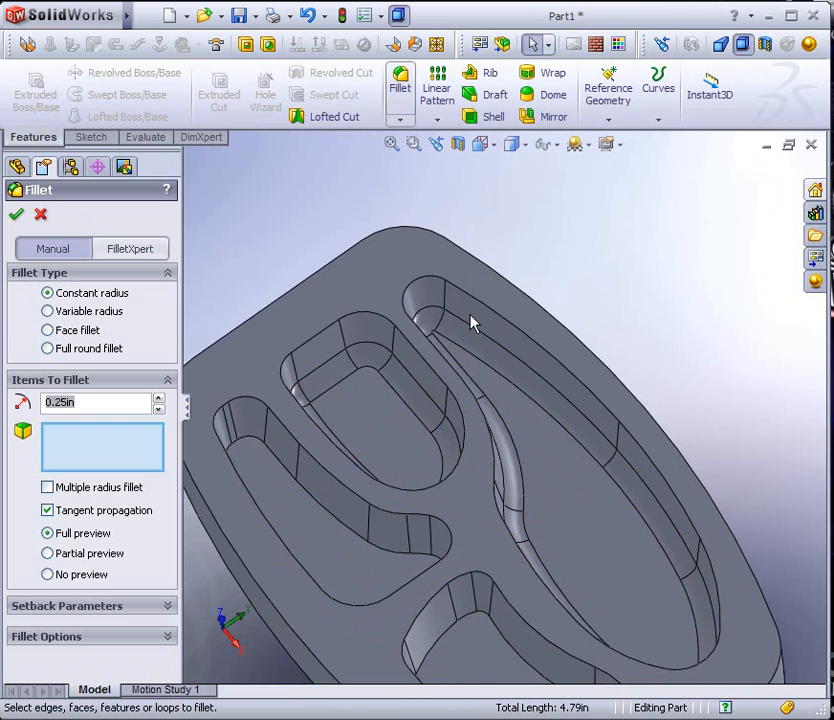
{"action": "left_click", "coordinate": [528, 338]}
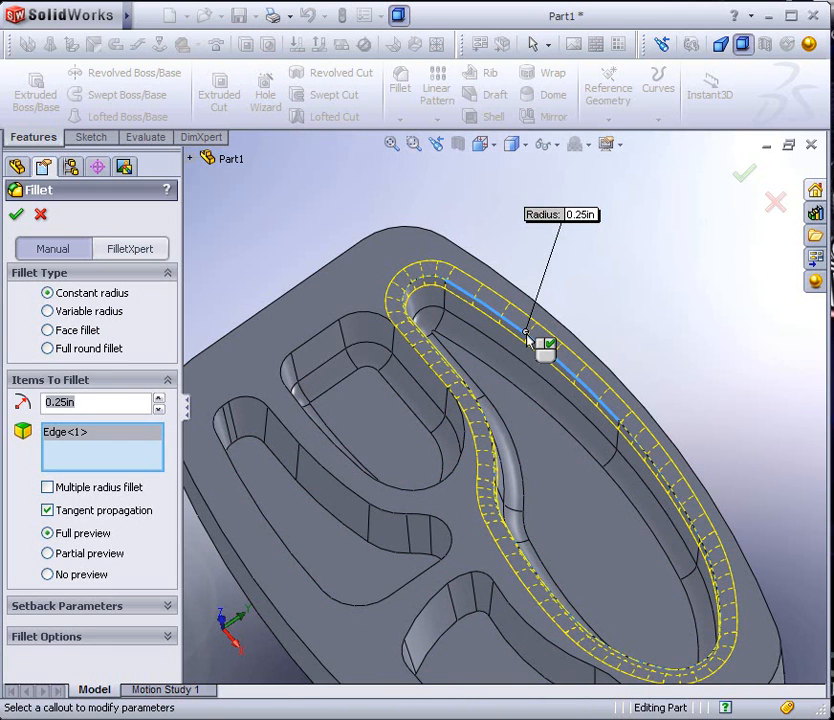
{"action": "left_click", "coordinate": [583, 214]}
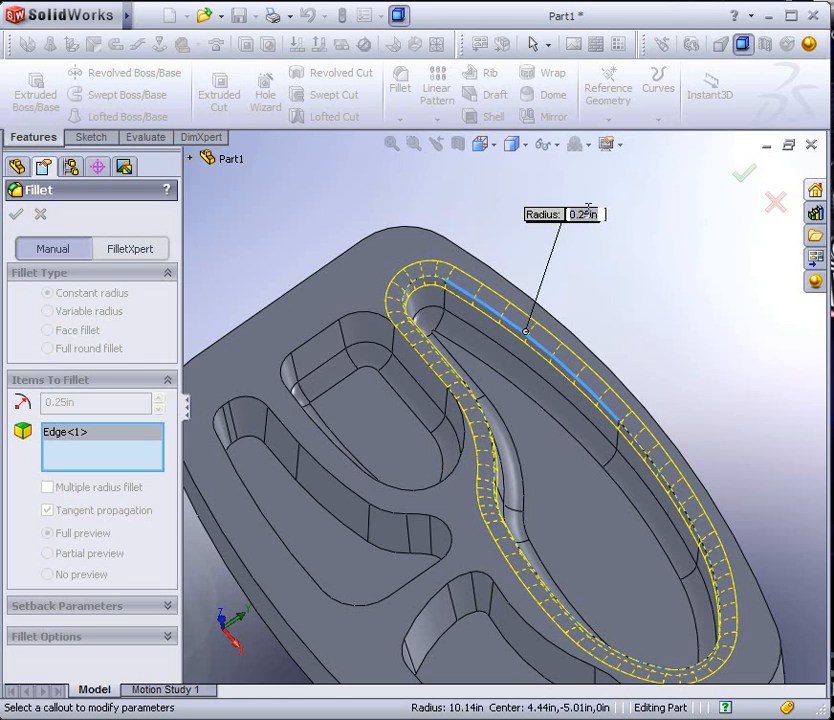
{"action": "key", "text": "BackSpace"}
{"action": "type", "text": ".06"}
{"action": "key", "text": "Return"}
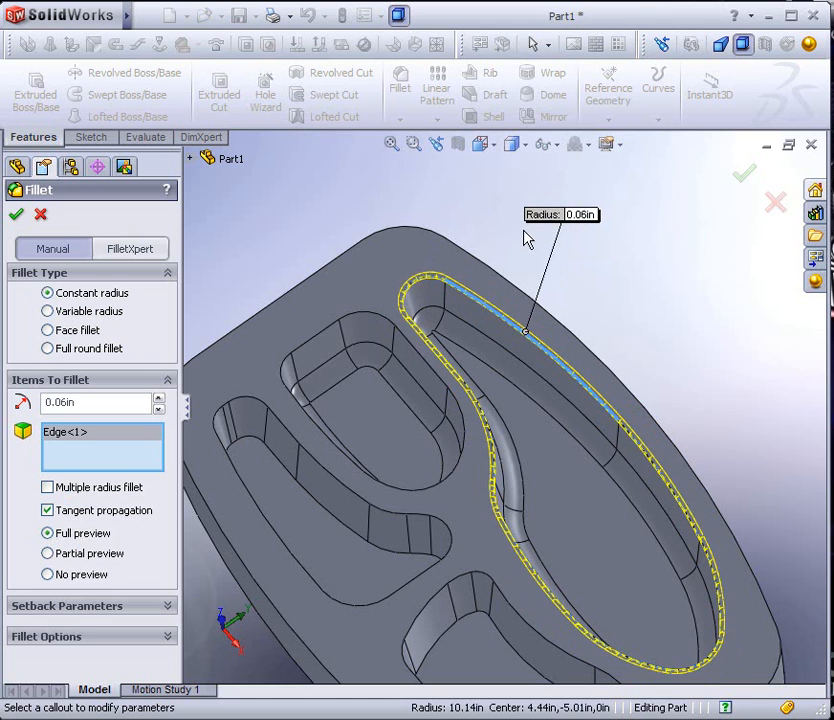
Add the top rim edges of the other three compartments to the rim fillet and complete it
{"action": "left_click", "coordinate": [438, 374]}
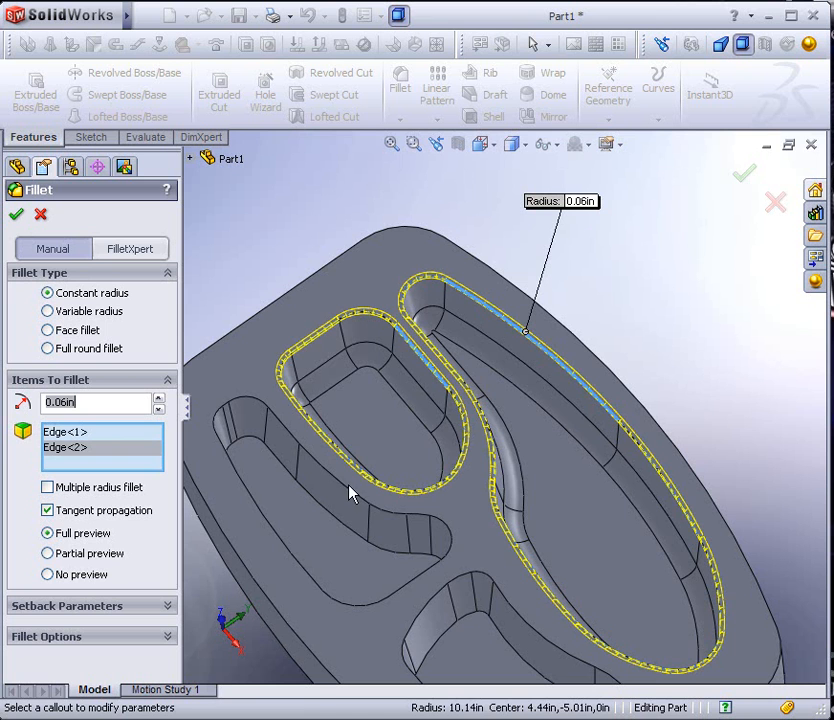
{"action": "left_click", "coordinate": [347, 488]}
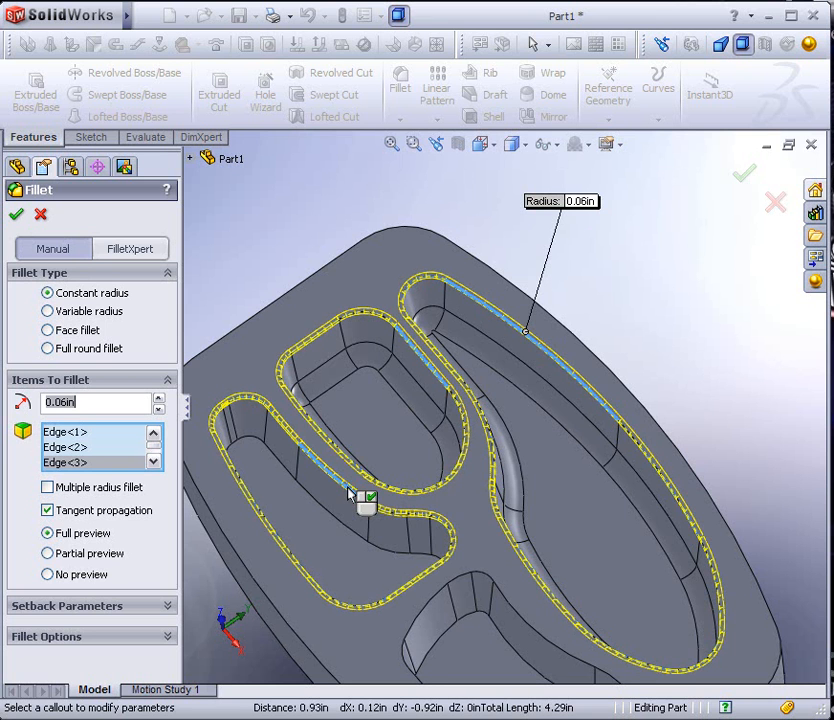
{"action": "left_click", "coordinate": [507, 600]}
{"action": "key", "text": "Return"}
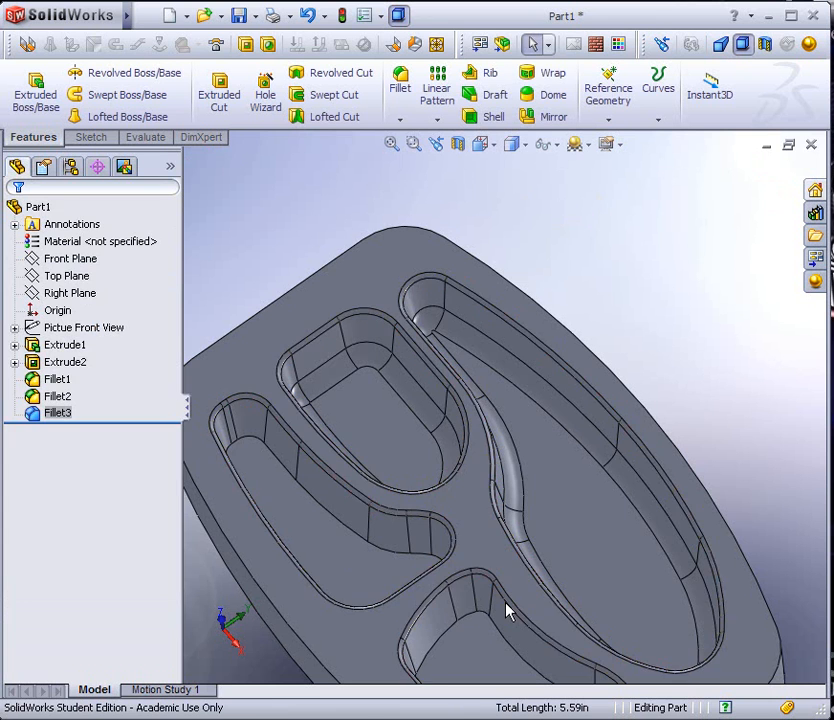
Start a constant radius fillet on the floor edge of the fourth compartment, at the opposite end from the four-sided one
{"action": "scroll", "coordinate": [505, 602], "scroll_direction": "up", "scroll_amount": 4}
{"action": "middle_click_drag", "start_coordinate": [490, 558], "coordinate": [507, 519]}
{"action": "scroll", "coordinate": [507, 519], "scroll_direction": "down", "scroll_amount": 1}
{"action": "scroll", "coordinate": [507, 527], "scroll_direction": "down", "scroll_amount": 5}
{"action": "scroll", "coordinate": [480, 580], "scroll_direction": "up", "scroll_amount": 5}
{"action": "middle_click_drag", "start_coordinate": [544, 610], "coordinate": [583, 597]}
{"action": "scroll", "coordinate": [667, 547], "scroll_direction": "down", "scroll_amount": 5}
{"action": "middle_click_drag", "start_coordinate": [667, 547], "coordinate": [430, 310]}
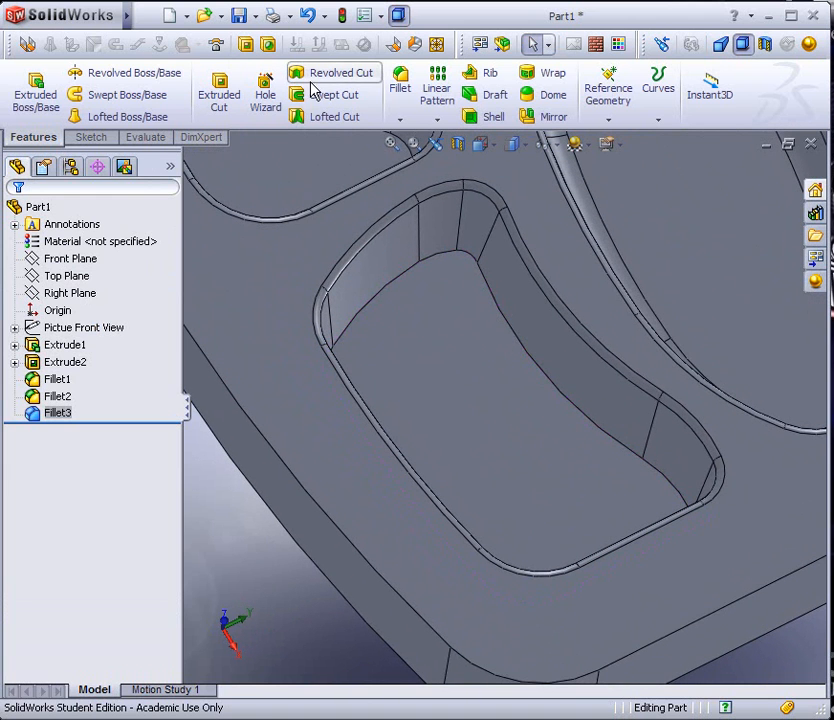
{"action": "left_click", "coordinate": [399, 86]}
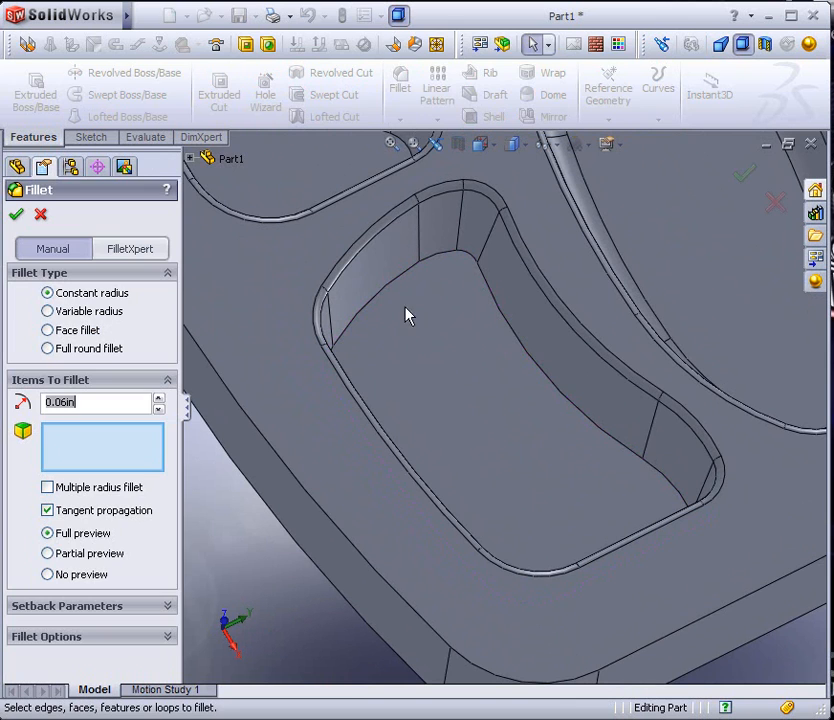
{"action": "left_click", "coordinate": [487, 298]}
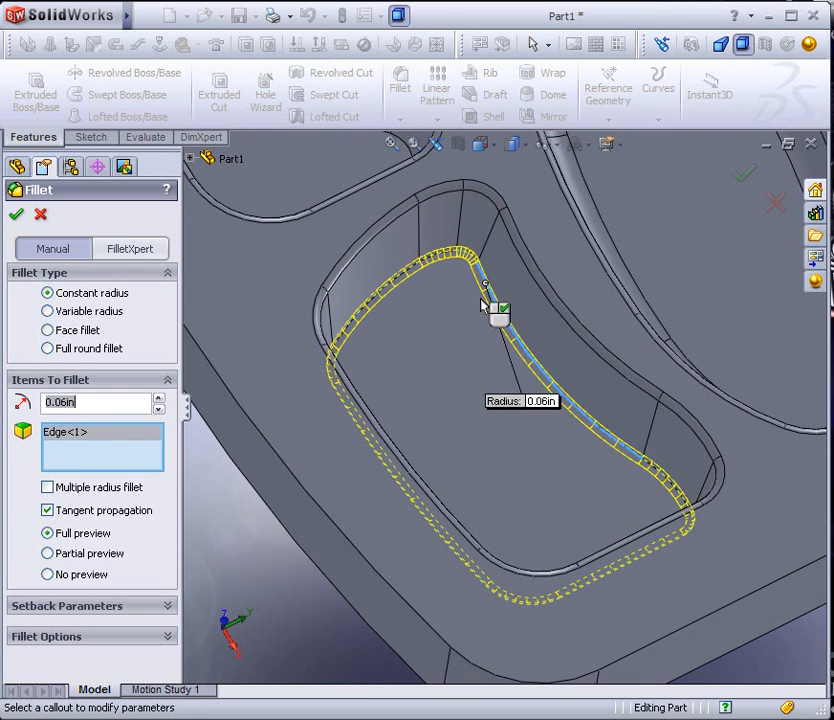
{"action": "left_click", "coordinate": [159, 399]}
{"action": "left_click", "coordinate": [159, 409]}
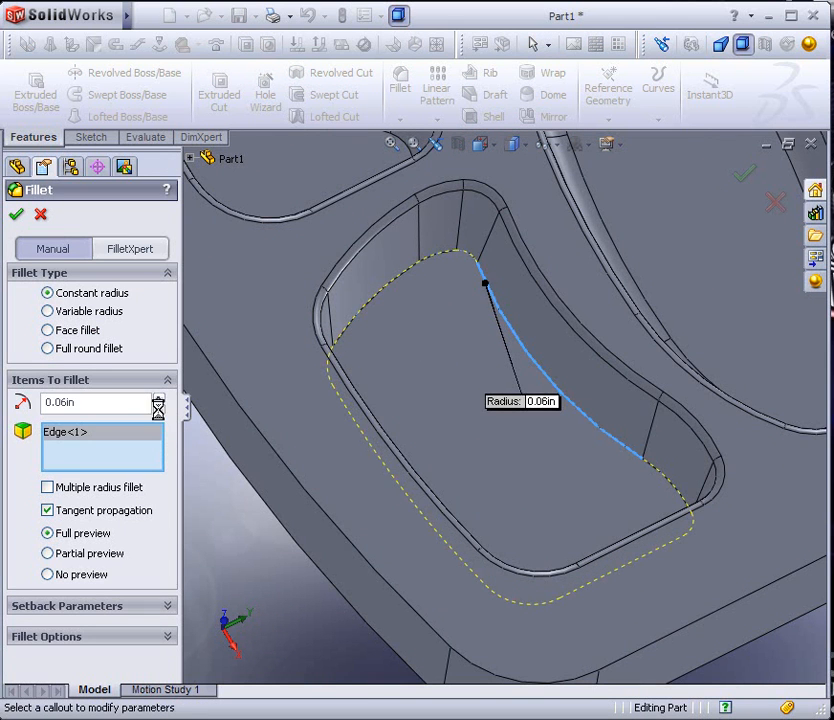
Increase the fourth compartment's floor fillet radius to 0.125 in and on to 0.15 in
{"action": "scroll", "coordinate": [449, 313], "scroll_direction": "down", "scroll_amount": 5}
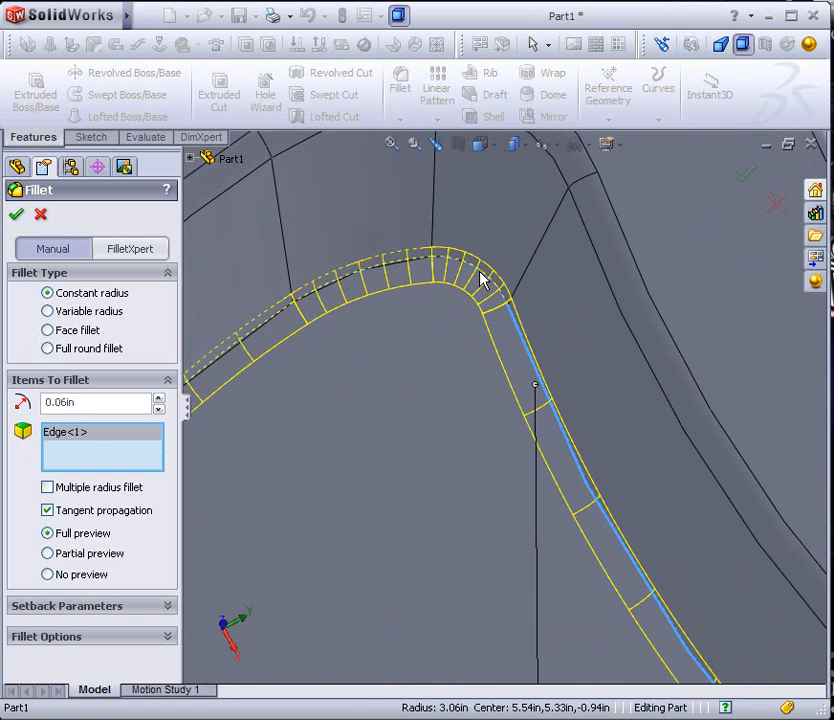
{"action": "scroll", "coordinate": [508, 358], "scroll_direction": "up", "scroll_amount": 1}
{"action": "left_click_drag", "start_coordinate": [73, 401], "coordinate": [53, 401]}
{"action": "type", "text": "1"}
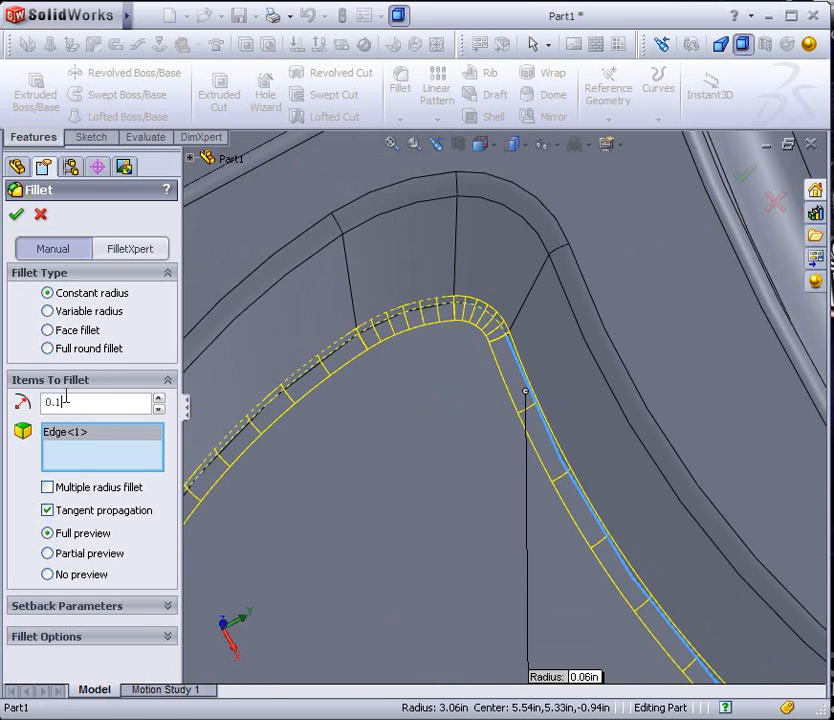
{"action": "left_click", "coordinate": [100, 455]}
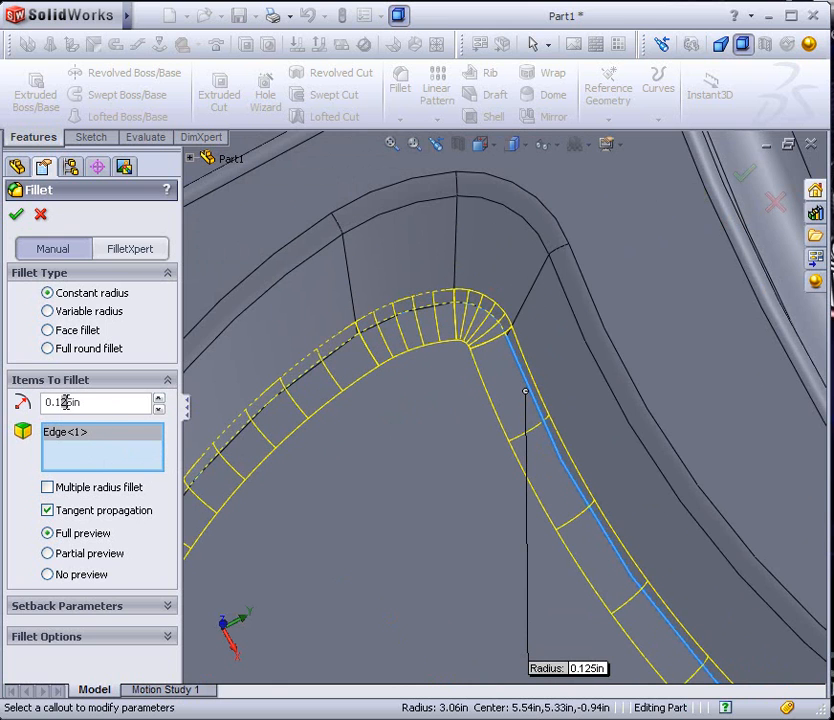
{"action": "type", "text": "5"}
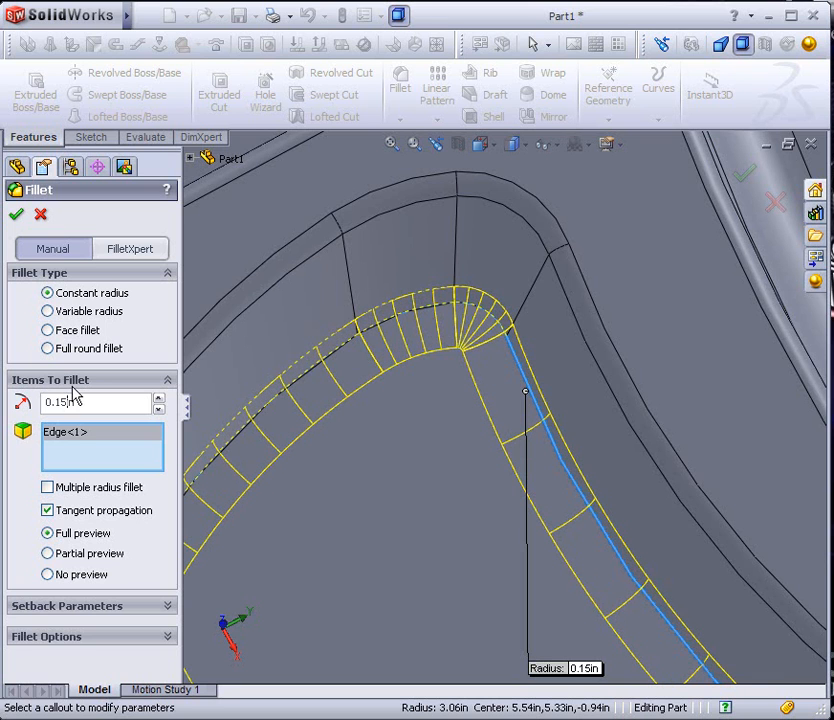
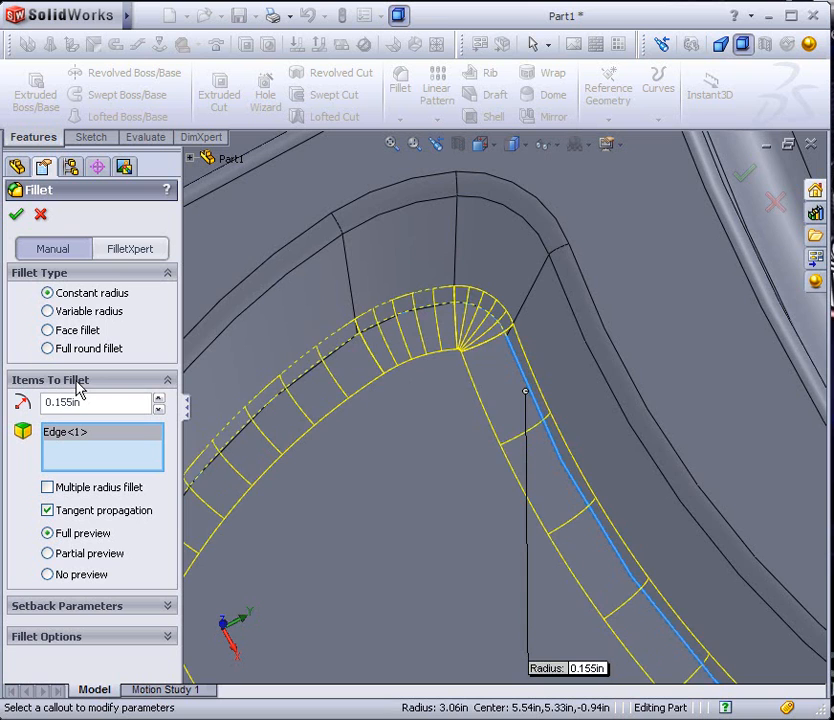
Examine the floor fillet preview around the corners of the fourth compartment
{"action": "scroll", "coordinate": [460, 363], "scroll_direction": "down", "scroll_amount": 5}
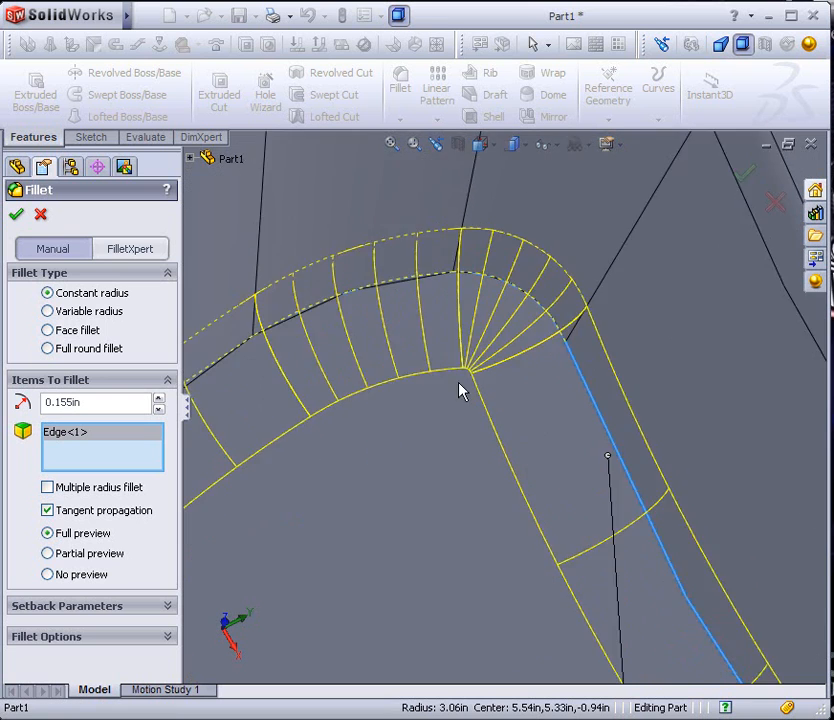
{"action": "scroll", "coordinate": [503, 497], "scroll_direction": "up", "scroll_amount": 5}
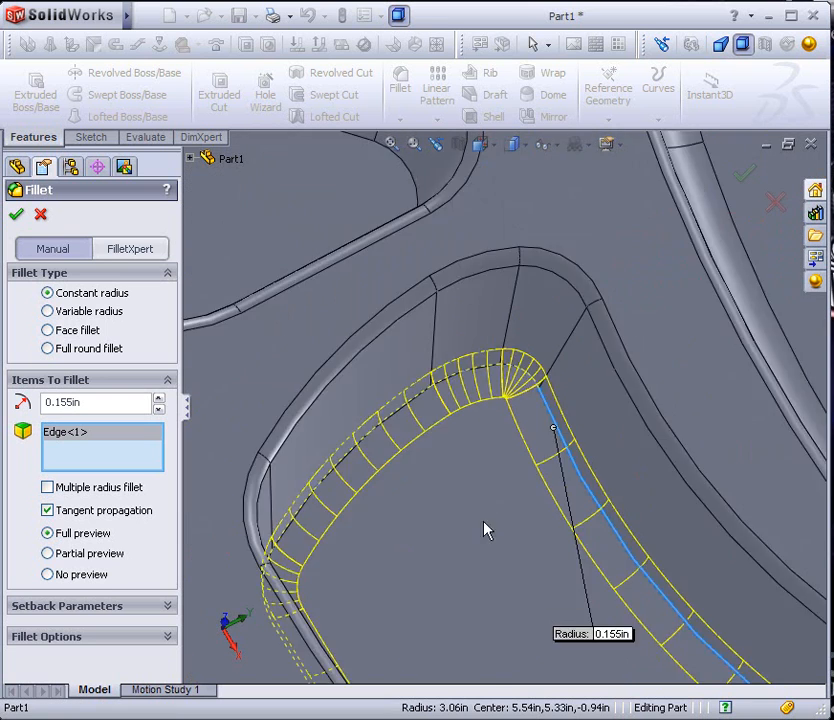
{"action": "scroll", "coordinate": [516, 531], "scroll_direction": "down", "scroll_amount": 2}
{"action": "scroll", "coordinate": [519, 542], "scroll_direction": "up", "scroll_amount": 3}
{"action": "scroll", "coordinate": [605, 490], "scroll_direction": "down", "scroll_amount": 6}
{"action": "middle_click_drag", "start_coordinate": [586, 516], "coordinate": [627, 473]}
{"action": "scroll", "coordinate": [627, 473], "scroll_direction": "up", "scroll_amount": 4}
{"action": "scroll", "coordinate": [447, 406], "scroll_direction": "up", "scroll_amount": 3}
{"action": "scroll", "coordinate": [395, 362], "scroll_direction": "down", "scroll_amount": 2}
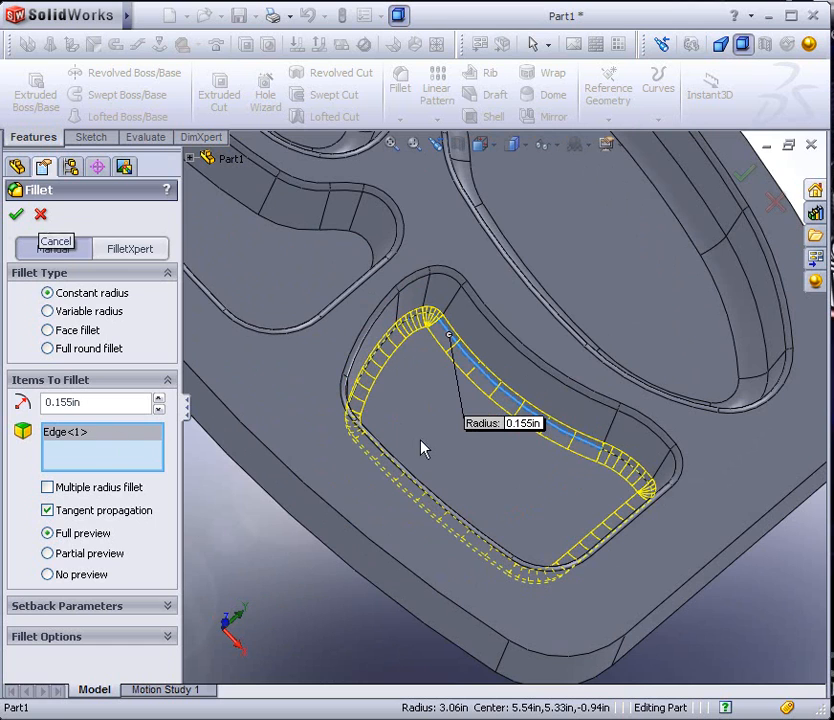
Replace the selected edge with the floor edge of the neighbouring curved, tapering compartment and raise the fillet radius to 0.195 in
{"action": "left_click", "coordinate": [505, 398]}
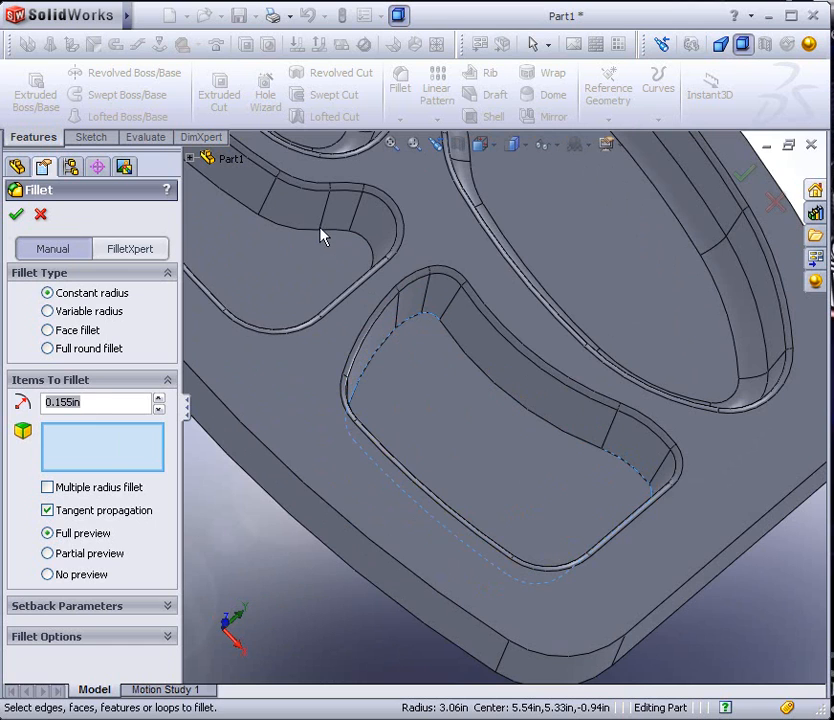
{"action": "left_click", "coordinate": [307, 258]}
{"action": "scroll", "coordinate": [305, 270], "scroll_direction": "up", "scroll_amount": 3}
{"action": "scroll", "coordinate": [303, 279], "scroll_direction": "down", "scroll_amount": 5}
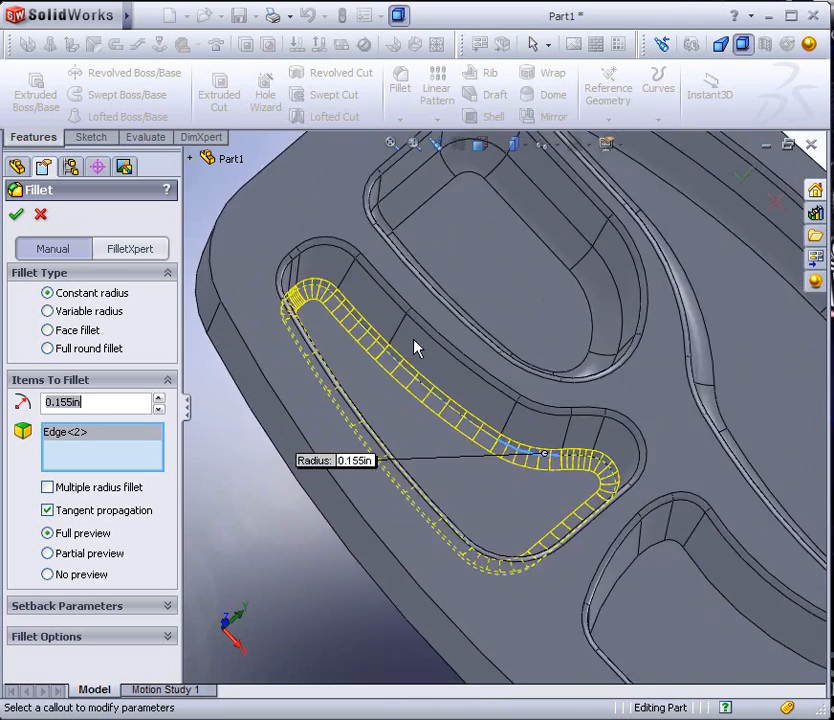
{"action": "middle_click_drag", "start_coordinate": [455, 382], "coordinate": [445, 381]}
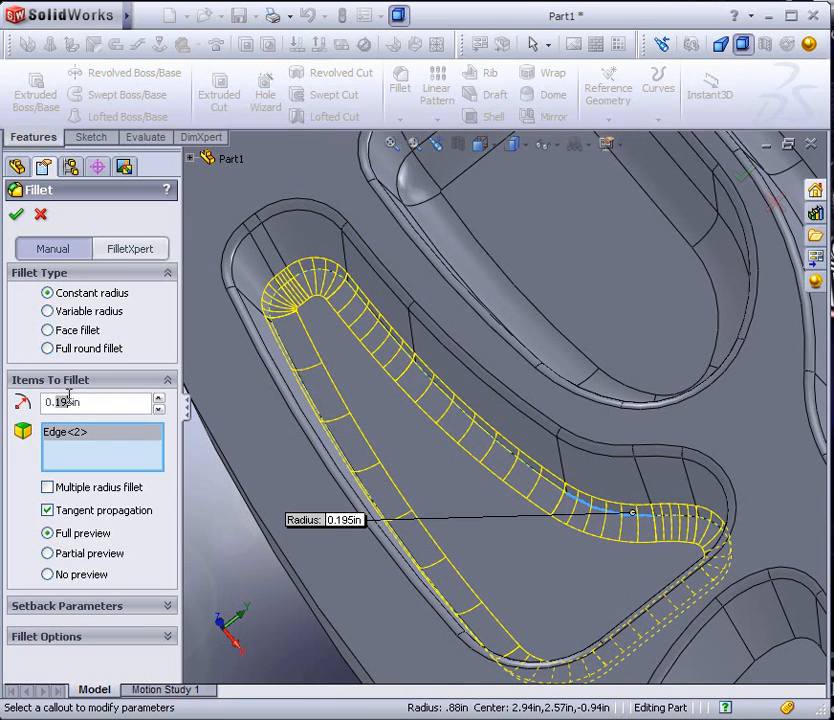
Try floor fillet radii of 0.2 in and 0.22 in, and complete the tapering compartment's fillet at 0.21 in
{"action": "type", "text": "2"}
{"action": "key", "text": "Return"}
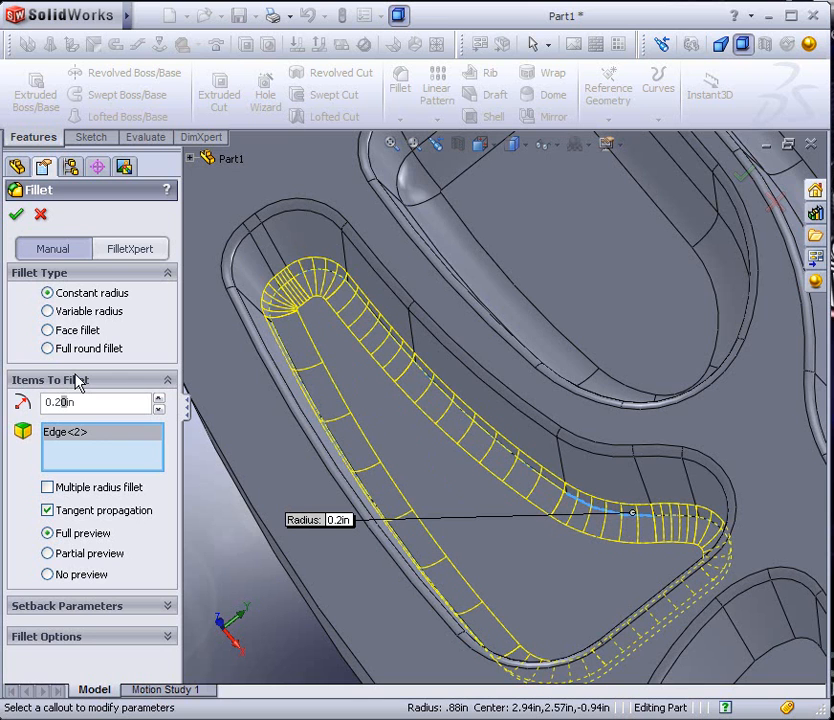
{"action": "key", "text": "Return"}
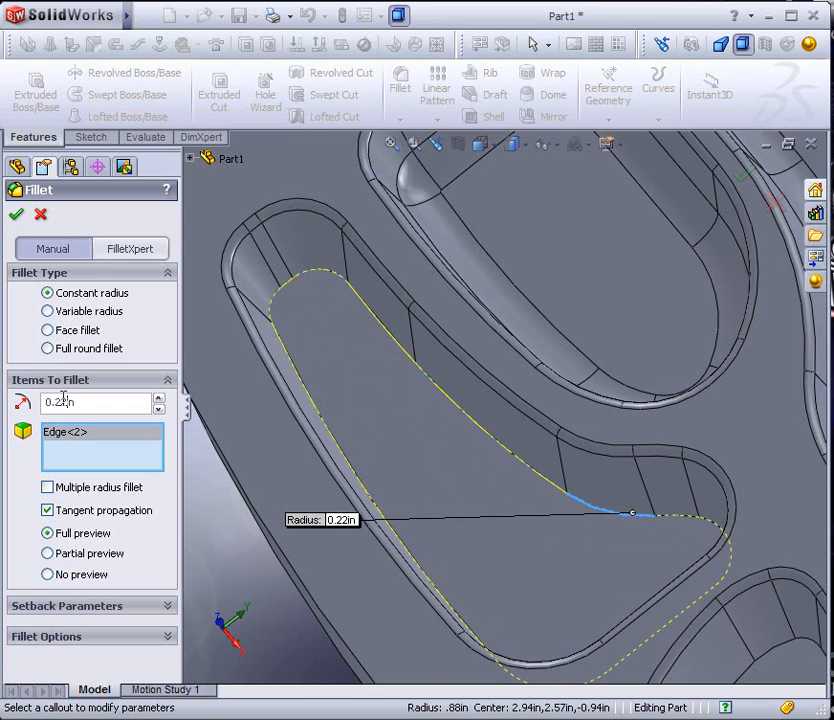
{"action": "type", "text": "1"}
{"action": "key", "text": "Return"}
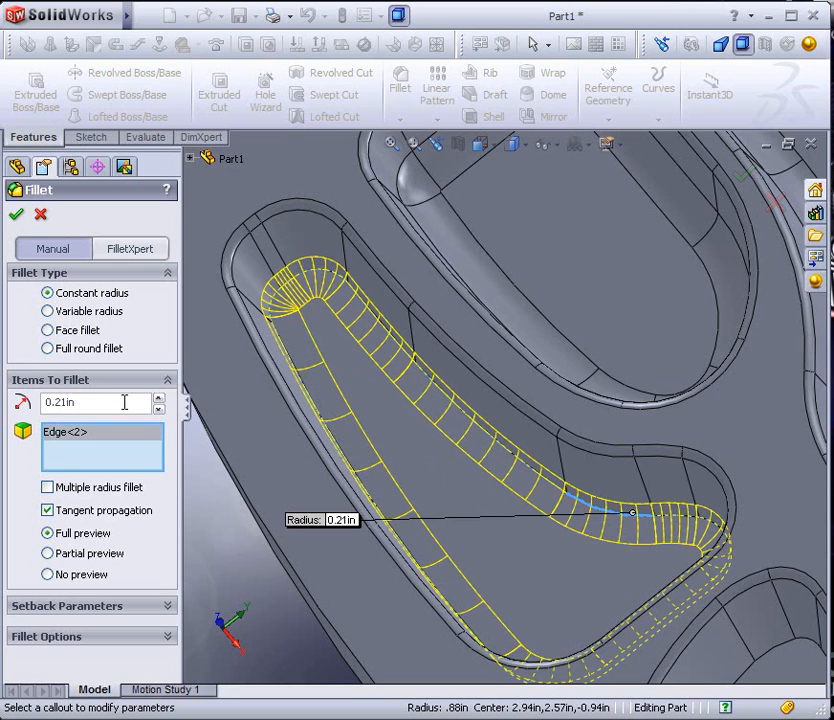
{"action": "middle_click_drag", "start_coordinate": [296, 396], "coordinate": [320, 368]}
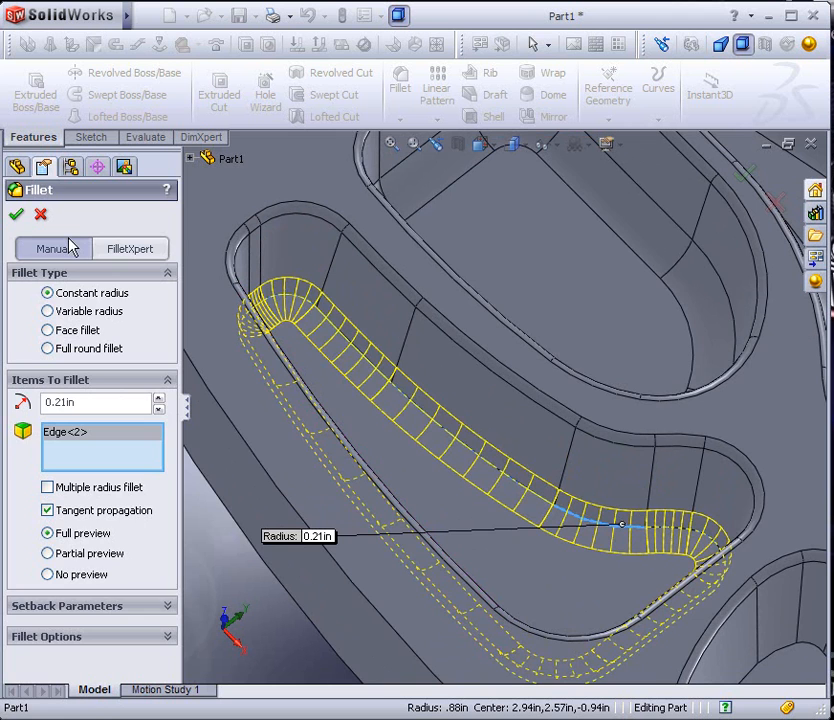
{"action": "left_click", "coordinate": [17, 219]}
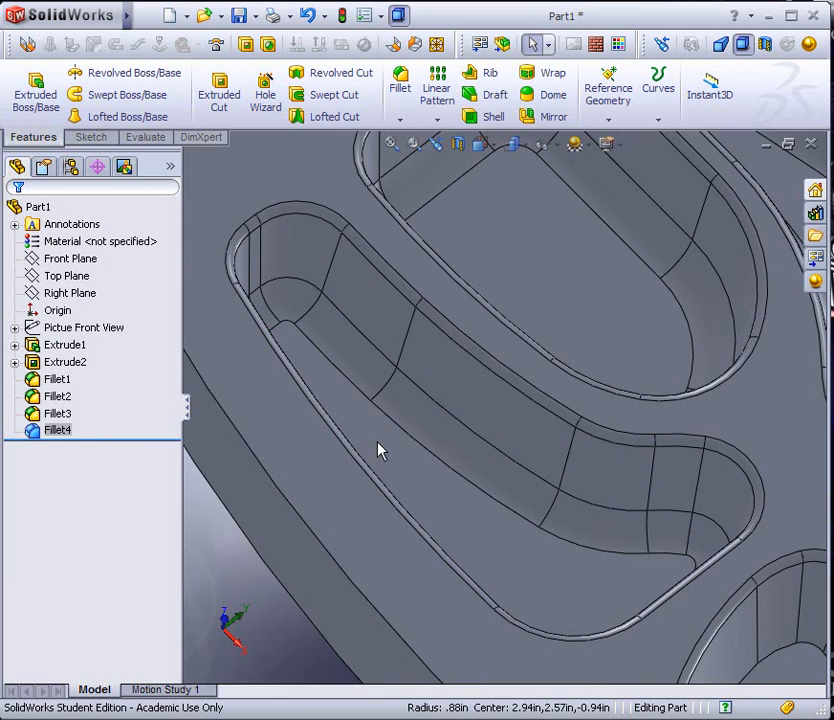
Open the sketch of the compartment cut, Sketch3 under Extrude2, for editing
{"action": "scroll", "coordinate": [450, 495], "scroll_direction": "down", "scroll_amount": 10}
{"action": "mouse_move", "coordinate": [544, 440]}
{"action": "middle_mouse_down"}
{"action": "mouse_move", "coordinate": [504, 484]}
{"action": "mouse_move", "coordinate": [537, 425]}
{"action": "middle_mouse_up"}
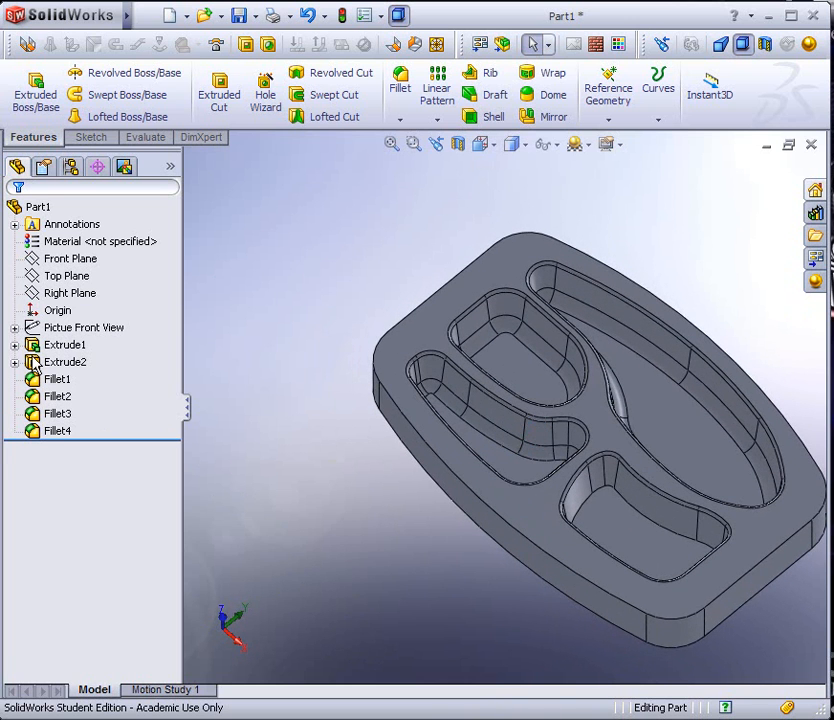
{"action": "left_click", "coordinate": [35, 362]}
{"action": "left_click", "coordinate": [14, 362]}
{"action": "right_click", "coordinate": [80, 379]}
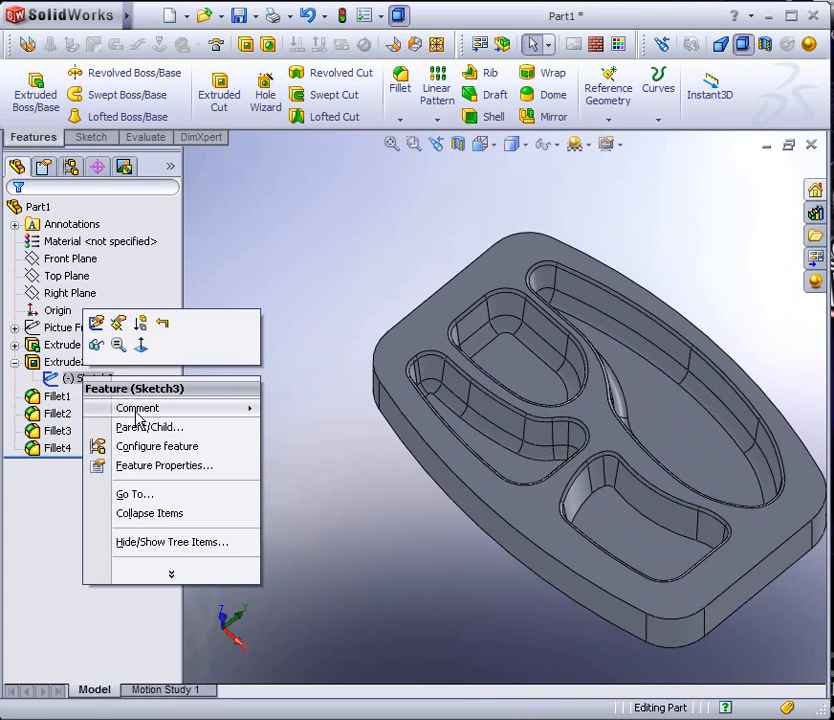
{"action": "left_click", "coordinate": [97, 324]}
{"action": "middle_click_drag", "start_coordinate": [462, 424], "coordinate": [546, 461]}
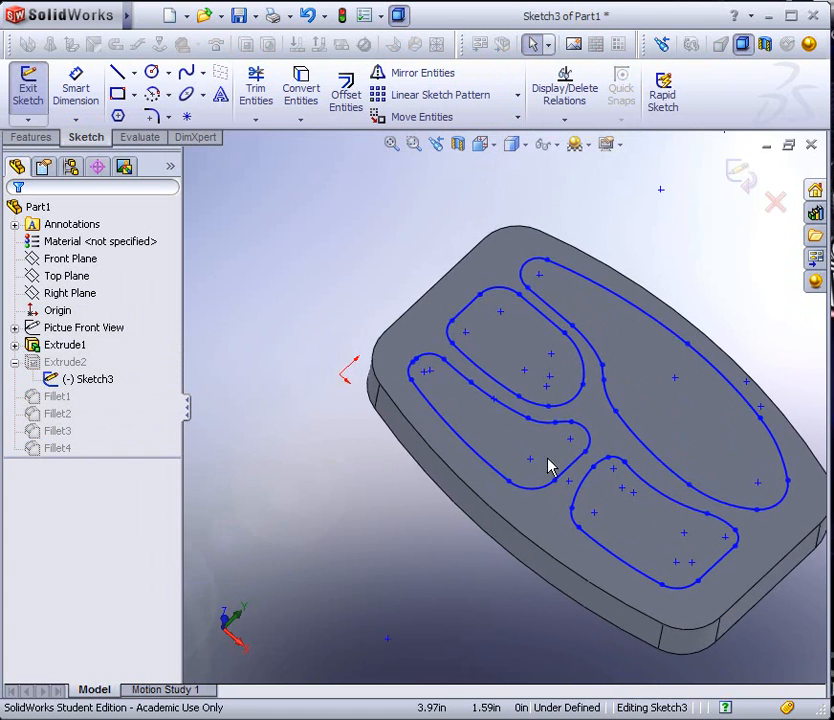
Select the whole outline chain of the curved, tapering compartment and list the sketch relations of its entities
{"action": "scroll", "coordinate": [451, 382], "scroll_direction": "down", "scroll_amount": 5}
{"action": "scroll", "coordinate": [344, 348], "scroll_direction": "up", "scroll_amount": 3}
{"action": "scroll", "coordinate": [298, 307], "scroll_direction": "down", "scroll_amount": 3}
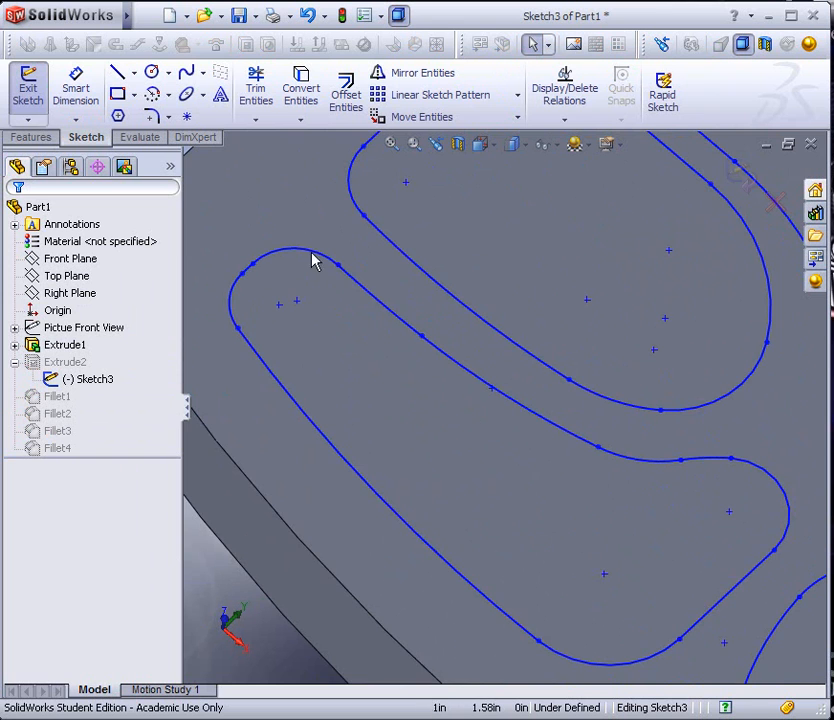
{"action": "scroll", "coordinate": [312, 262], "scroll_direction": "up", "scroll_amount": 3}
{"action": "scroll", "coordinate": [372, 306], "scroll_direction": "down", "scroll_amount": 2}
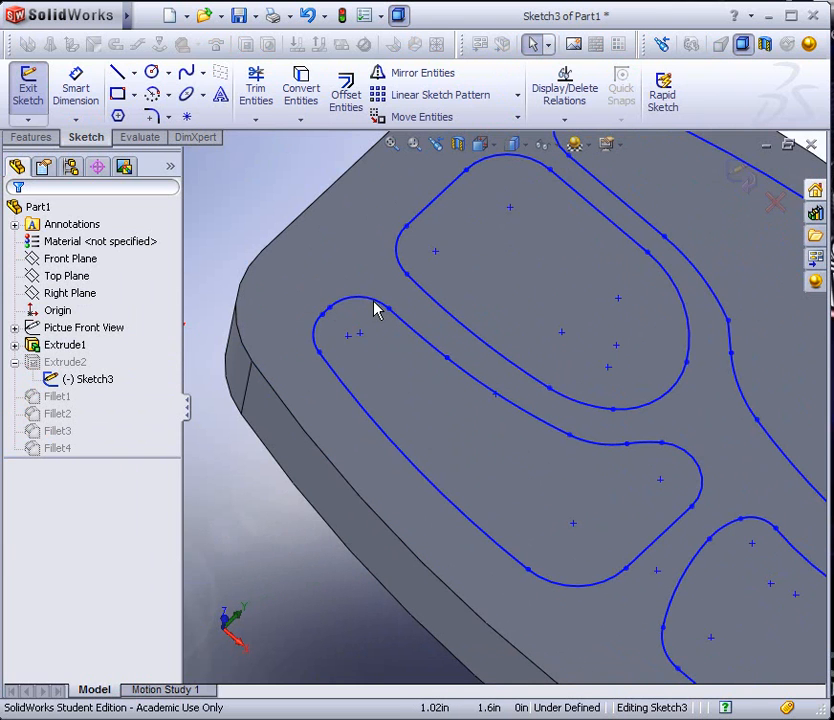
{"action": "right_click", "coordinate": [375, 310]}
{"action": "left_click", "coordinate": [419, 317]}
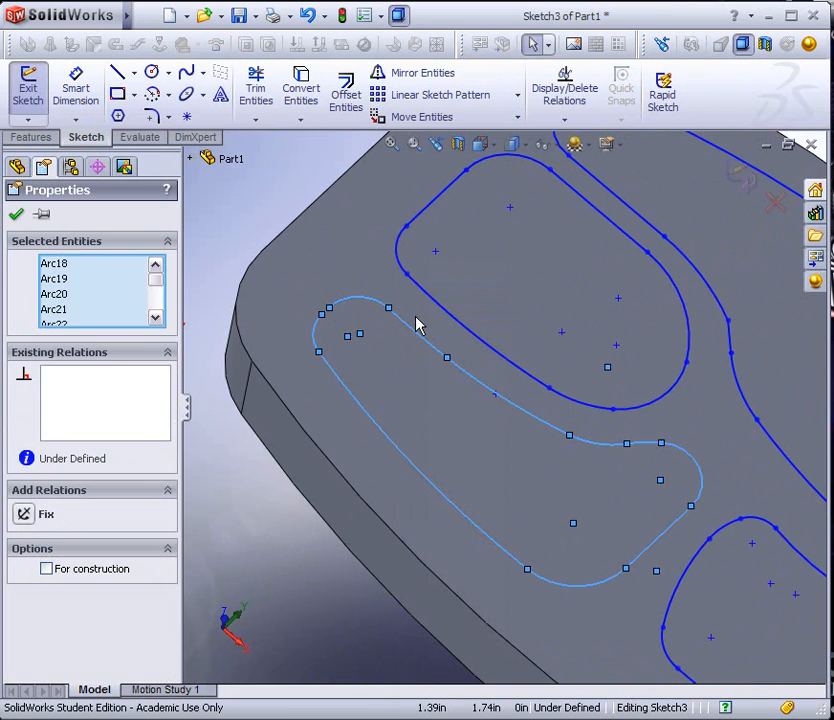
{"action": "left_click", "coordinate": [255, 214]}
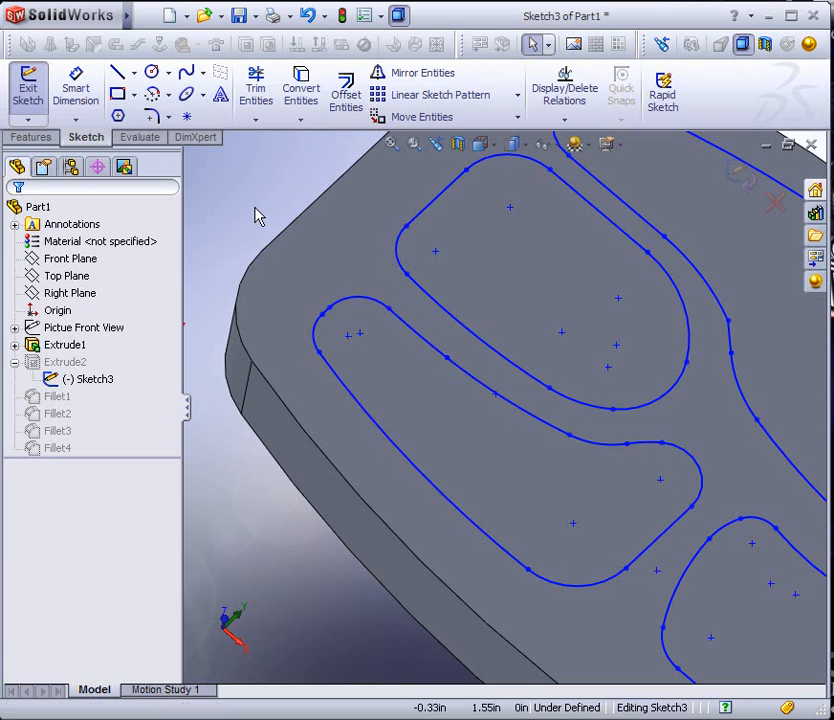
{"action": "right_click", "coordinate": [369, 309]}
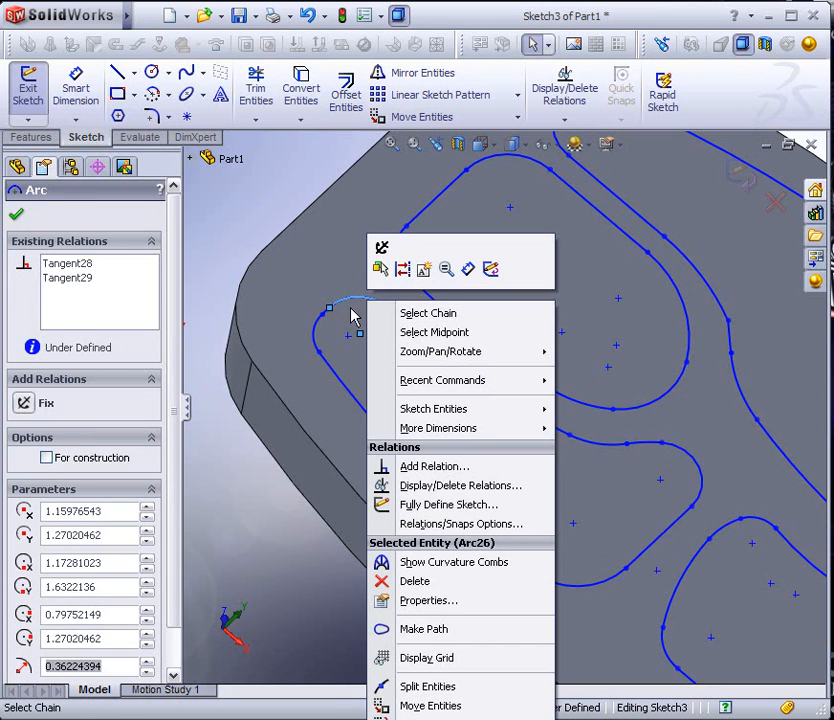
{"action": "left_click", "coordinate": [397, 314]}
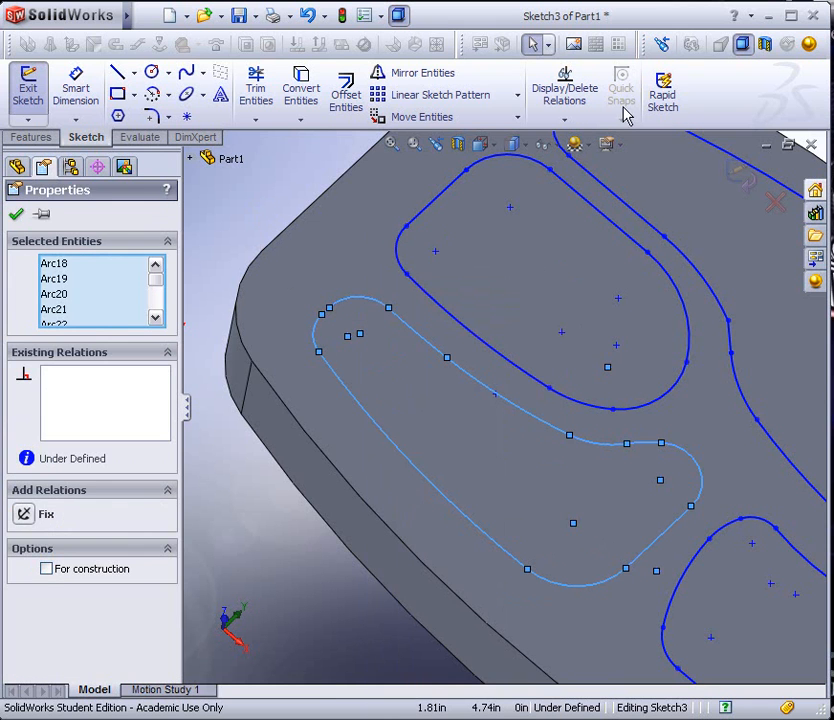
{"action": "left_click", "coordinate": [570, 102]}
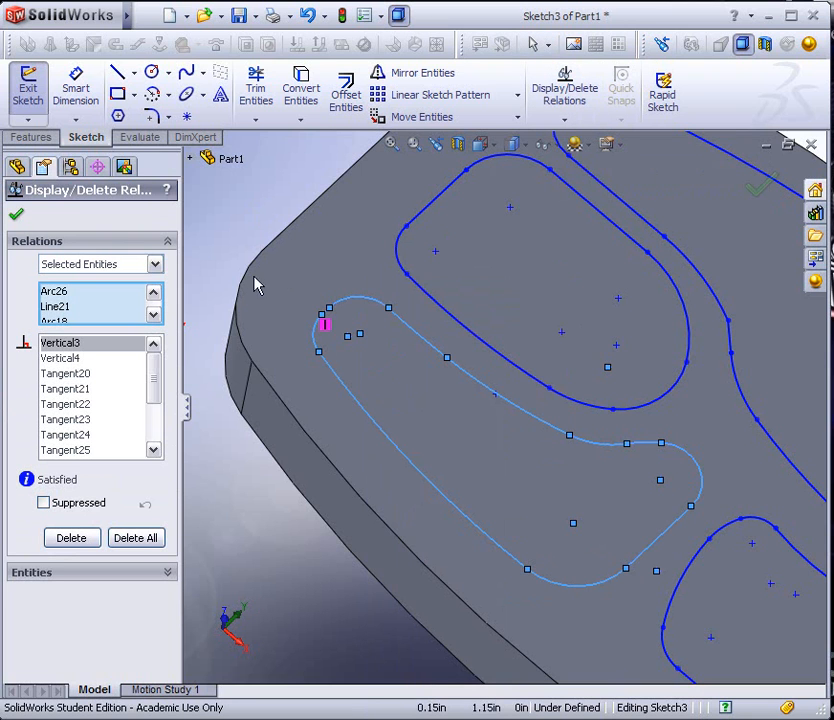
Go through the outline's vertical and tangent relations one by one to check which joints lack tangency, and close the relations list
{"action": "left_click", "coordinate": [74, 360]}
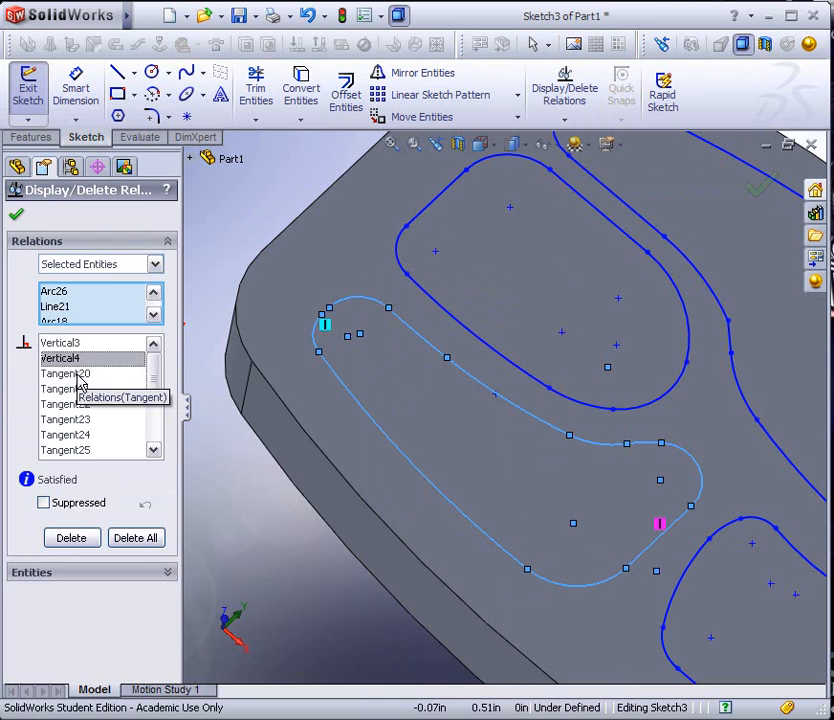
{"action": "left_click", "coordinate": [77, 373]}
{"action": "left_click", "coordinate": [80, 389]}
{"action": "left_click", "coordinate": [74, 405]}
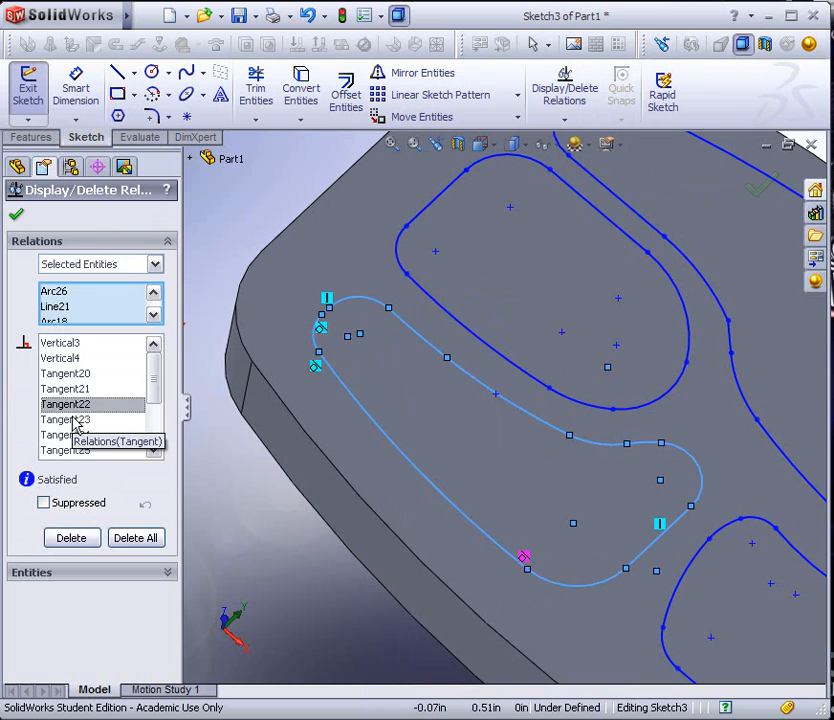
{"action": "left_click", "coordinate": [74, 420]}
{"action": "left_click", "coordinate": [74, 436]}
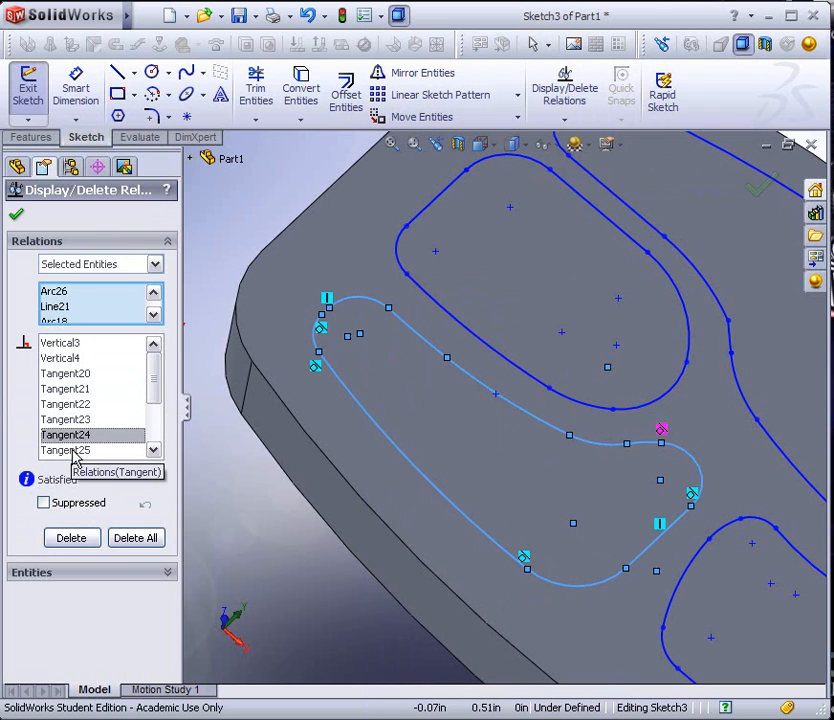
{"action": "left_click", "coordinate": [73, 451]}
{"action": "left_click", "coordinate": [81, 452]}
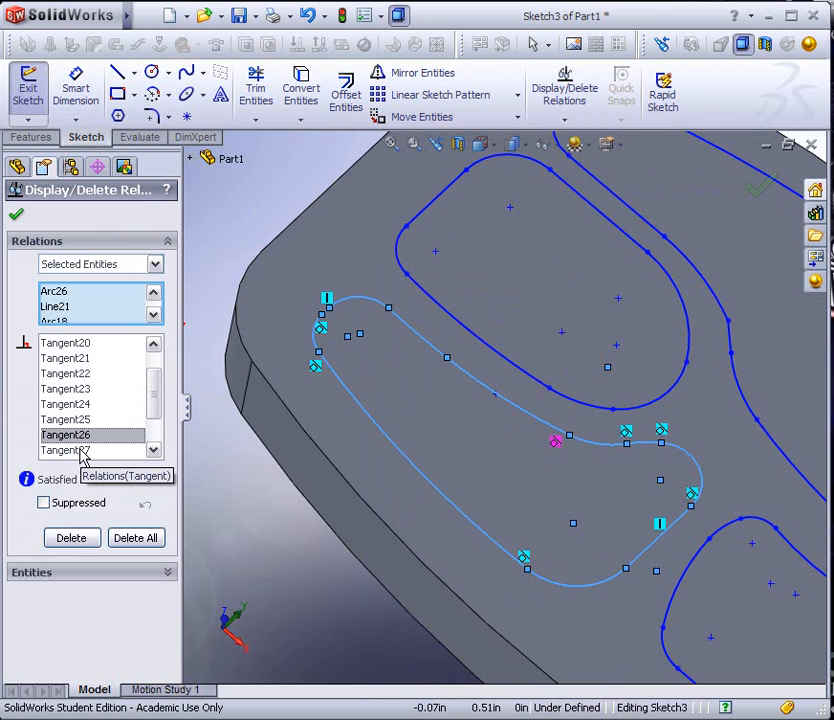
{"action": "left_click", "coordinate": [113, 455]}
{"action": "left_click", "coordinate": [86, 458]}
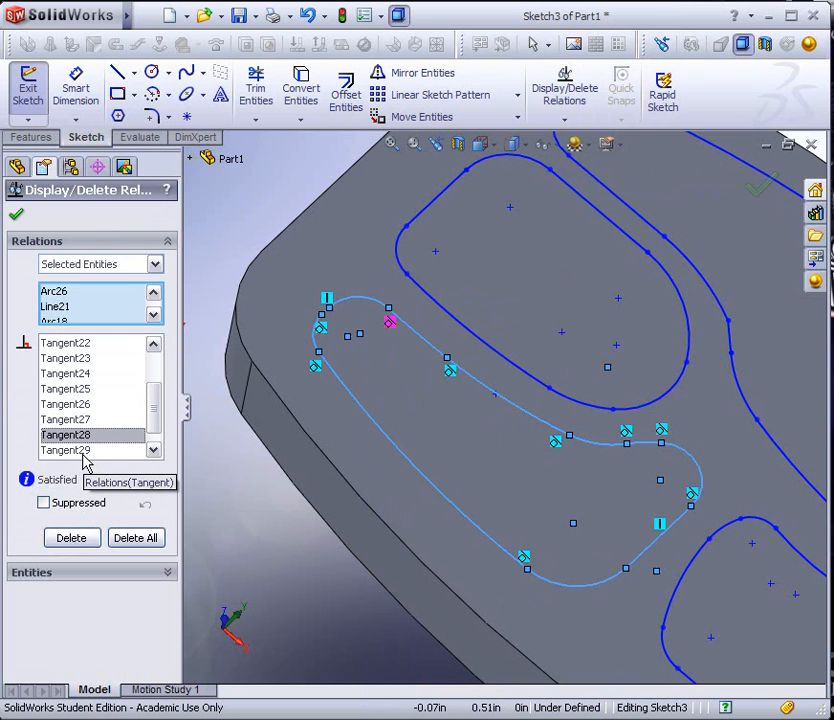
{"action": "left_click", "coordinate": [84, 455]}
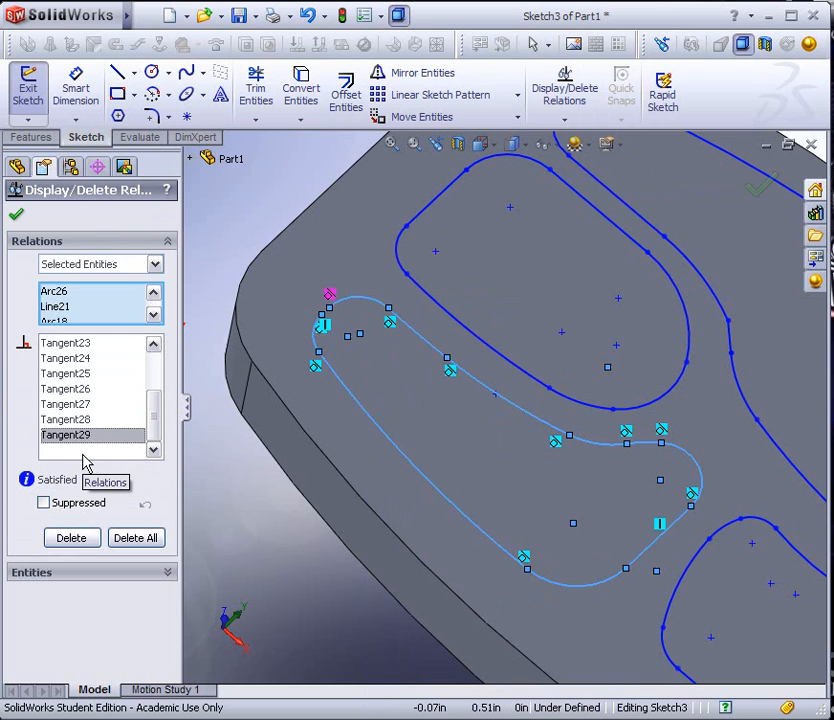
{"action": "scroll", "coordinate": [560, 580], "scroll_direction": "down", "scroll_amount": 3}
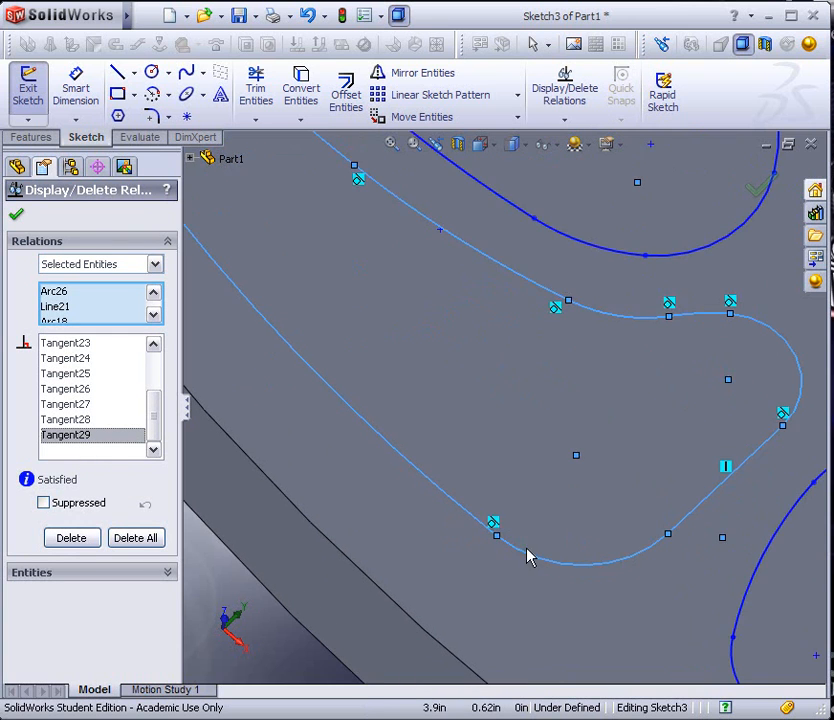
{"action": "scroll", "coordinate": [660, 535], "scroll_direction": "up", "scroll_amount": 3}
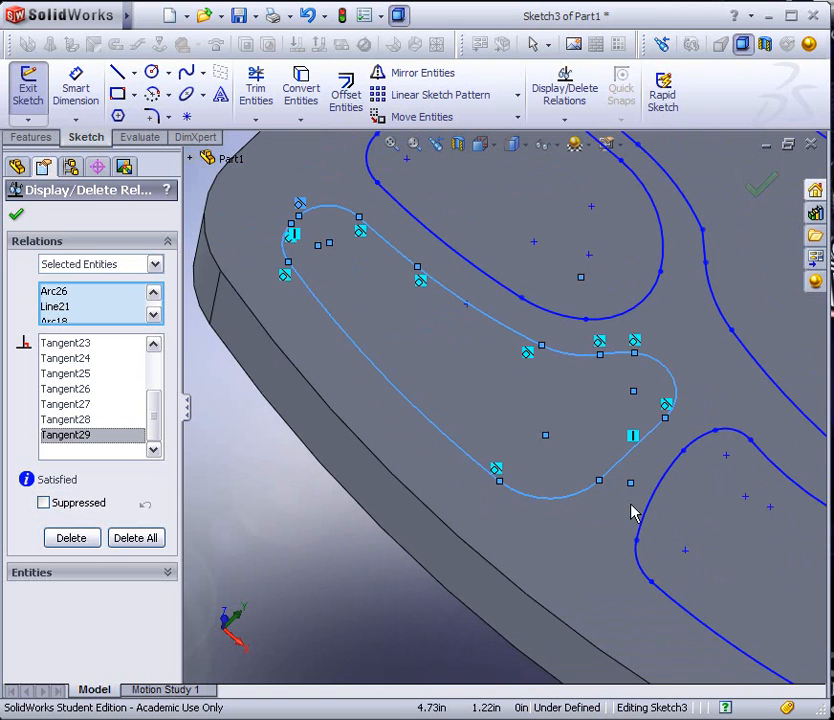
{"action": "left_click", "coordinate": [278, 490]}
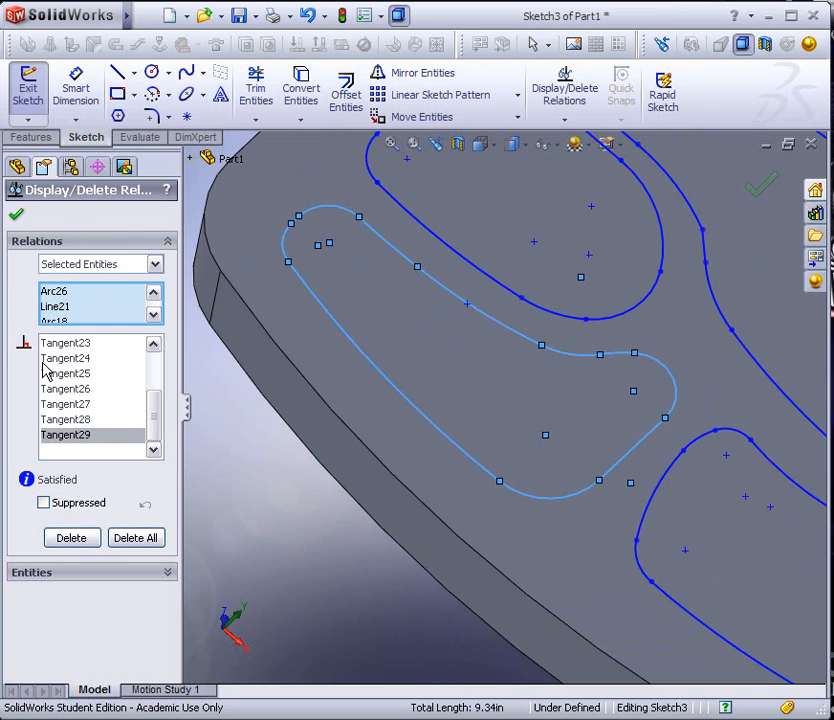
{"action": "left_click", "coordinate": [16, 215]}
{"action": "left_click", "coordinate": [298, 518]}
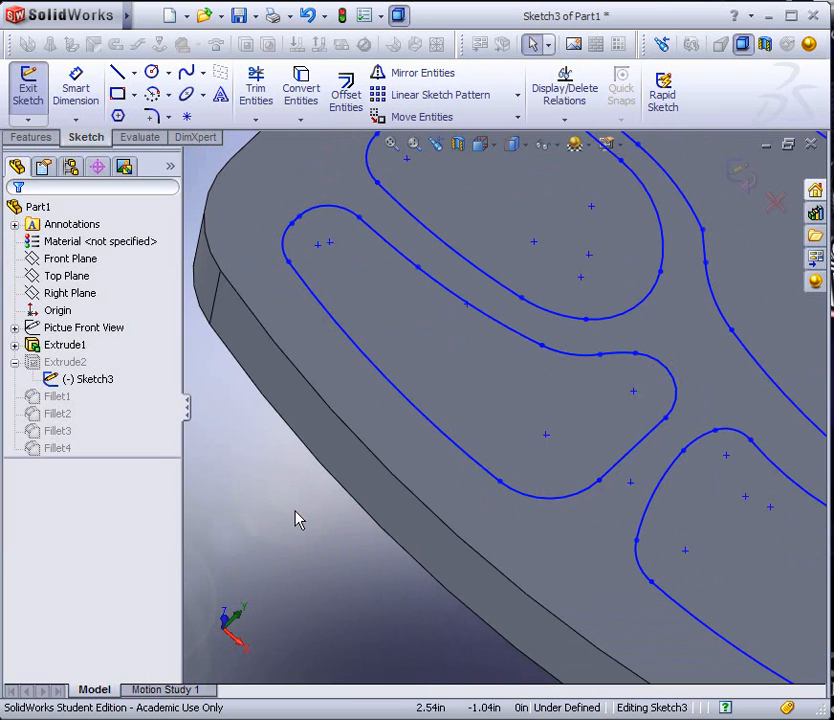
Add a tangent relation between the corner arc at the tapering compartment's wide end and its adjoining straight end line
{"action": "left_click", "coordinate": [576, 494]}
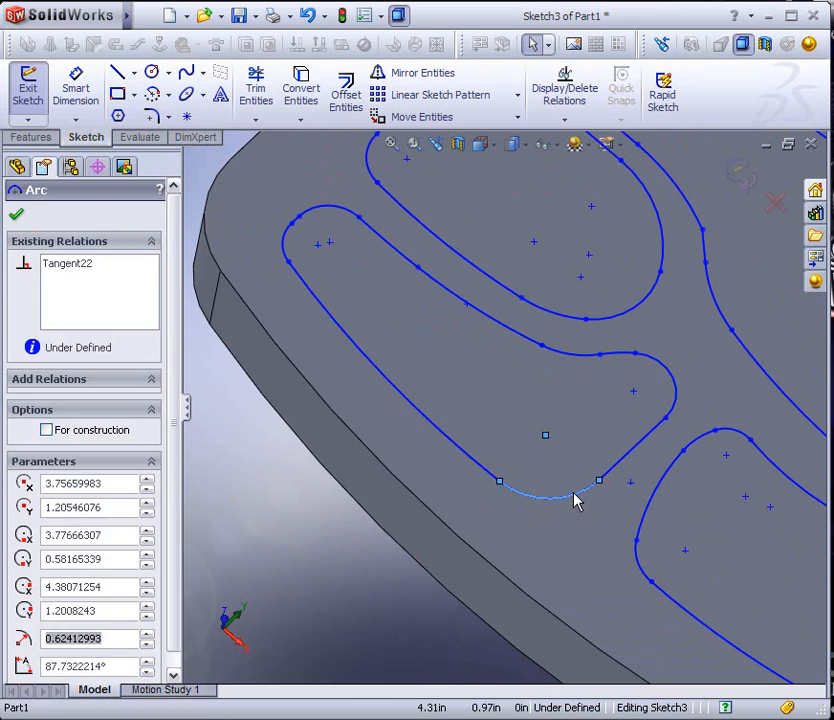
{"action": "left_click", "coordinate": [616, 465], "text": "ctrl"}
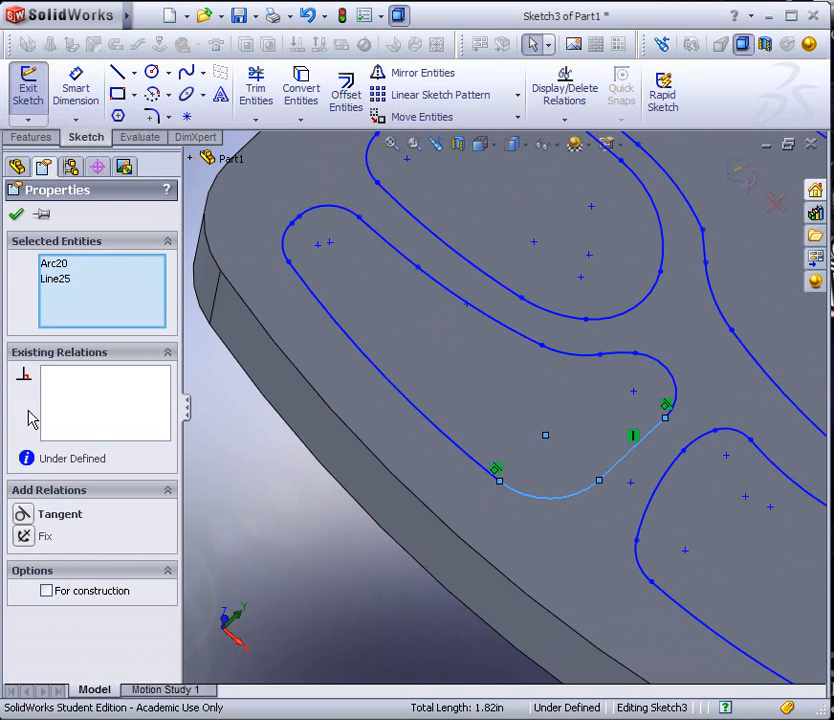
{"action": "left_click", "coordinate": [24, 514]}
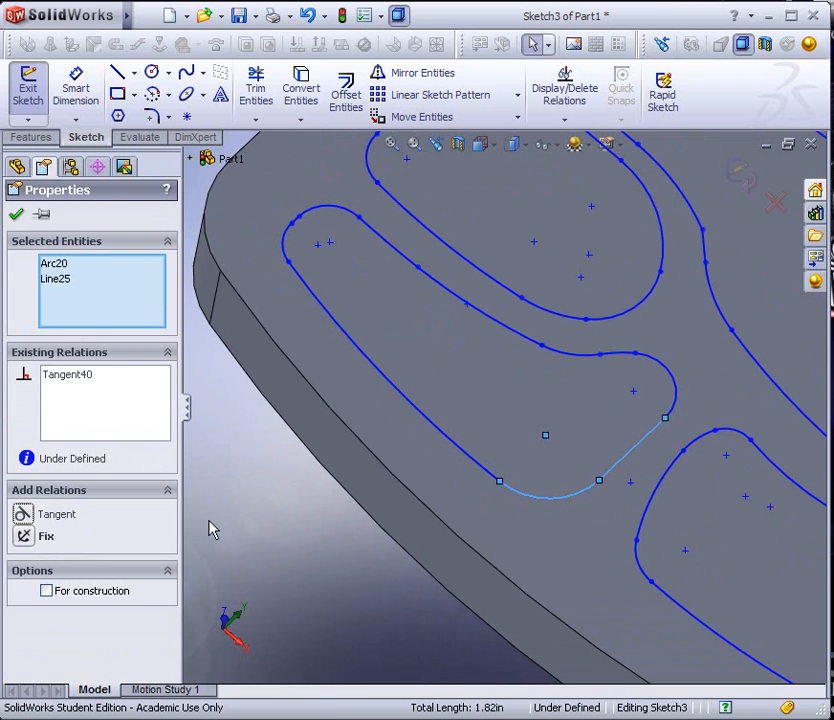
{"action": "left_click", "coordinate": [17, 215]}
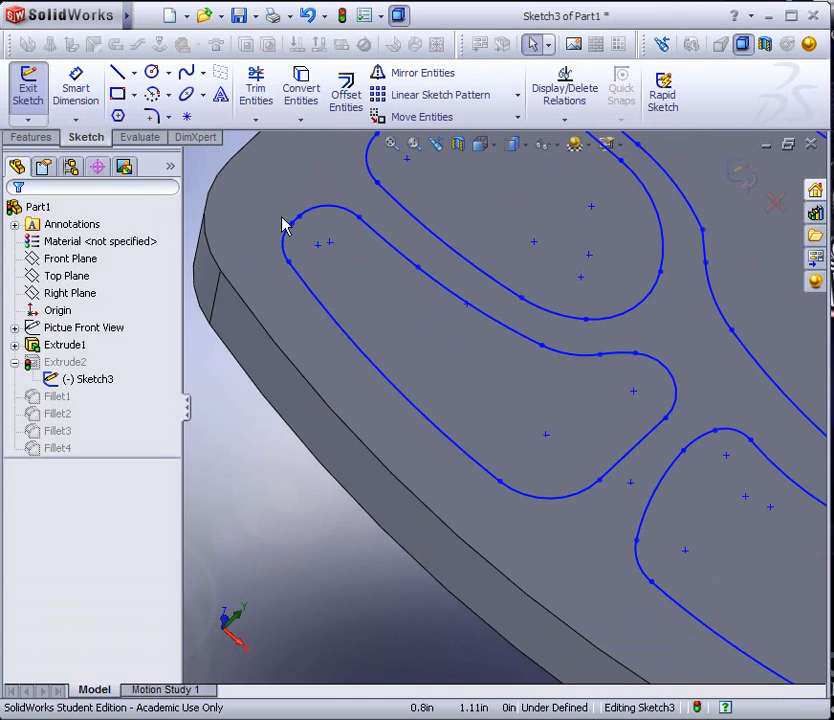
Select the whole outline chain of the vegetable compartment beside the tapering one and list the sketch relations of its entities
{"action": "scroll", "coordinate": [521, 555], "scroll_direction": "up", "scroll_amount": 5}
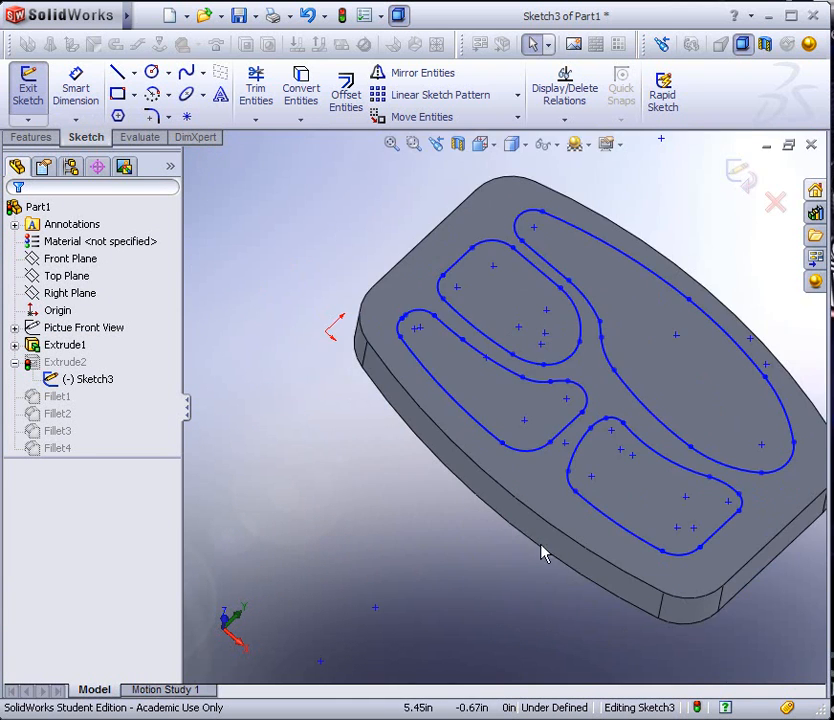
{"action": "scroll", "coordinate": [707, 507], "scroll_direction": "down", "scroll_amount": 5}
{"action": "scroll", "coordinate": [707, 507], "scroll_direction": "down", "scroll_amount": 2}
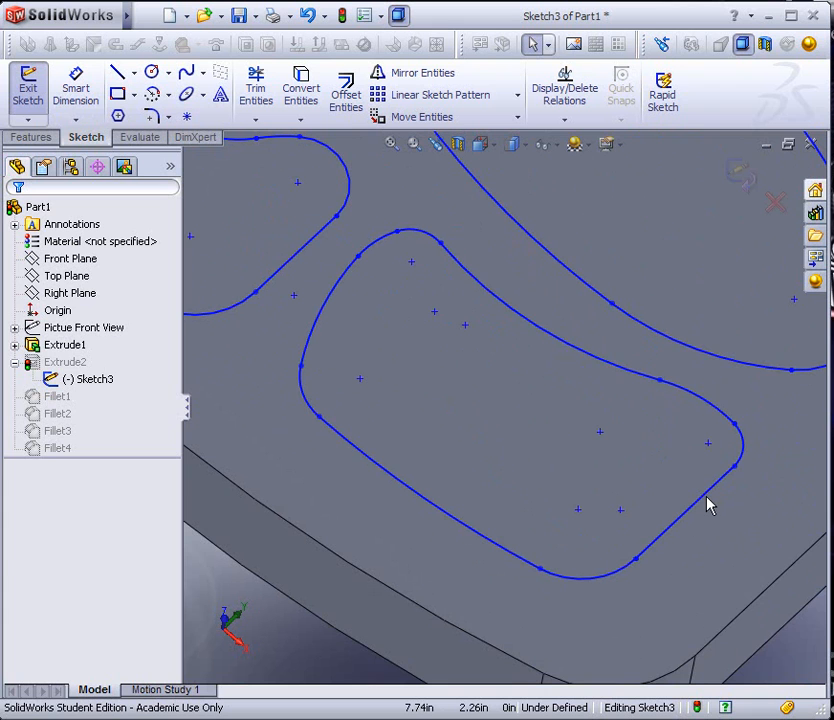
{"action": "right_click", "coordinate": [705, 500]}
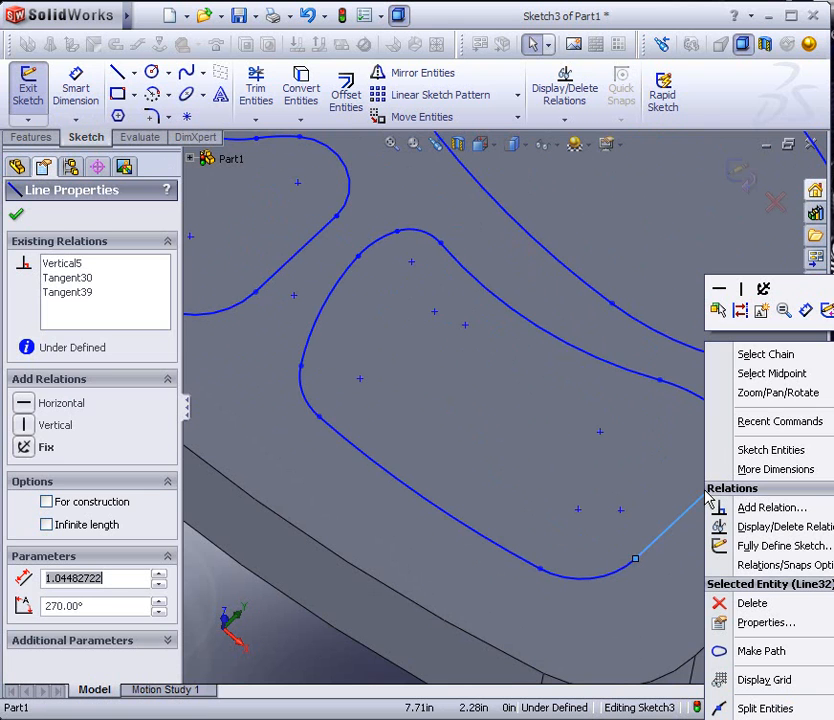
{"action": "left_click", "coordinate": [741, 362]}
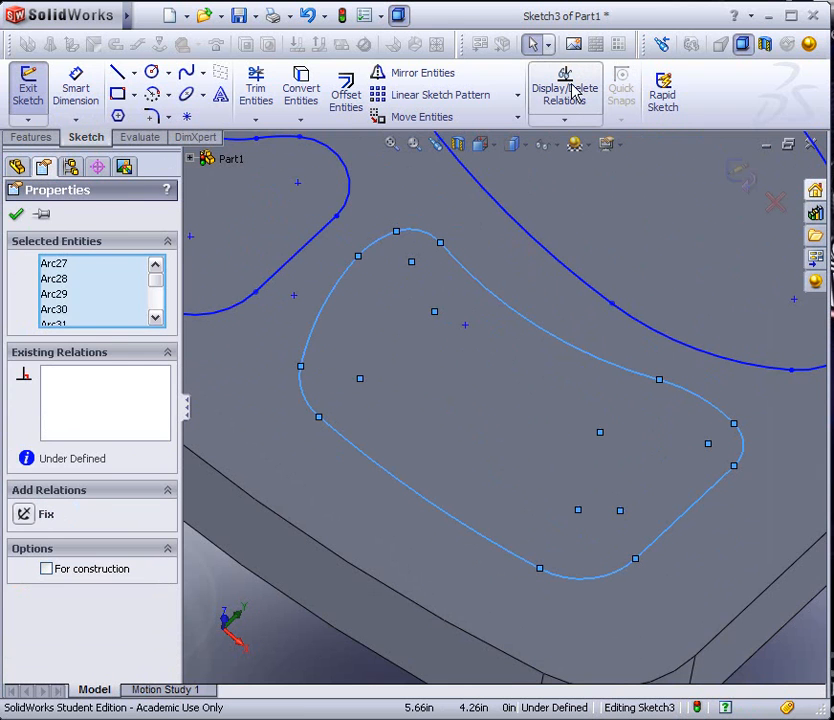
{"action": "left_click", "coordinate": [565, 95]}
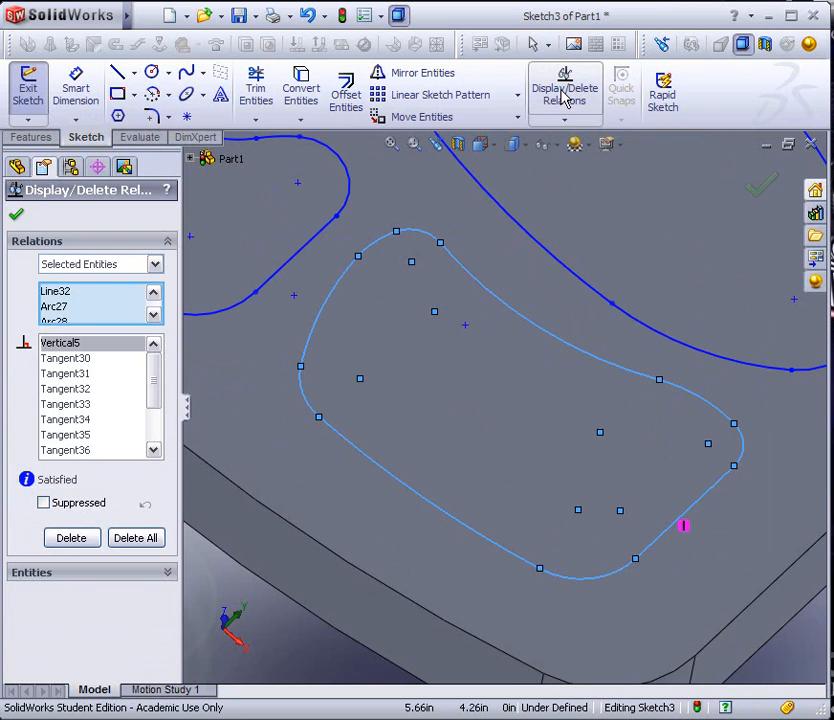
Go through the vegetable compartment's vertical and tangent relations one by one to check every joint, and close the relations list
{"action": "left_click", "coordinate": [86, 358]}
{"action": "left_click", "coordinate": [80, 373]}
{"action": "left_click", "coordinate": [78, 389]}
{"action": "left_click", "coordinate": [76, 404]}
{"action": "left_click", "coordinate": [72, 419]}
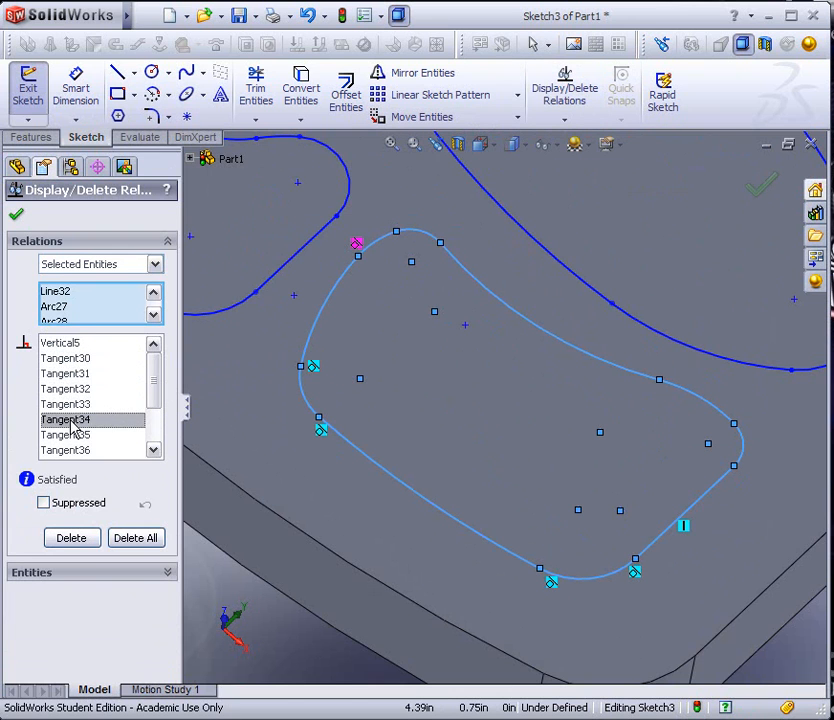
{"action": "left_click", "coordinate": [70, 435]}
{"action": "left_click", "coordinate": [72, 450]}
{"action": "left_click", "coordinate": [80, 452]}
{"action": "left_click", "coordinate": [80, 452]}
{"action": "left_click", "coordinate": [82, 452]}
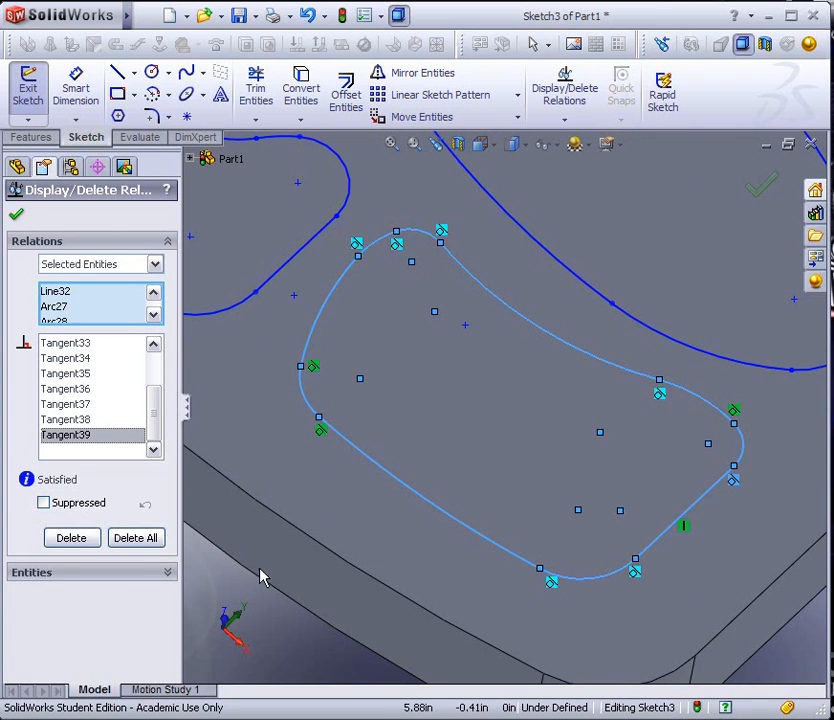
{"action": "left_click", "coordinate": [15, 214]}
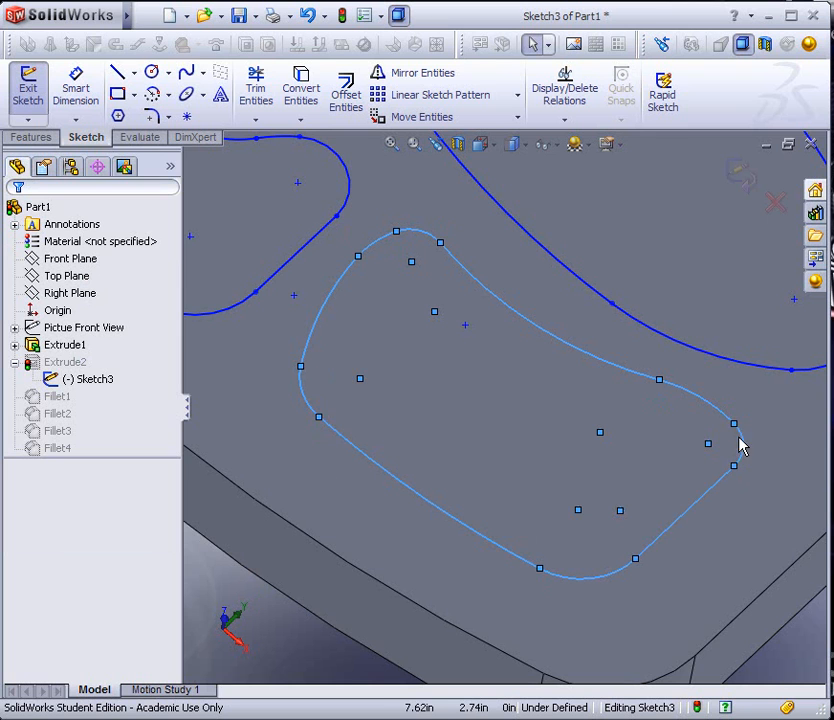
Enlarge the two tightest corner arcs of the vegetable compartment's outline by moving their endpoints, and exit the sketch
{"action": "mouse_move", "coordinate": [735, 472]}
{"action": "left_mouse_down"}
{"action": "mouse_move", "coordinate": [715, 490]}
{"action": "mouse_move", "coordinate": [728, 486]}
{"action": "mouse_move", "coordinate": [721, 477]}
{"action": "left_mouse_up"}
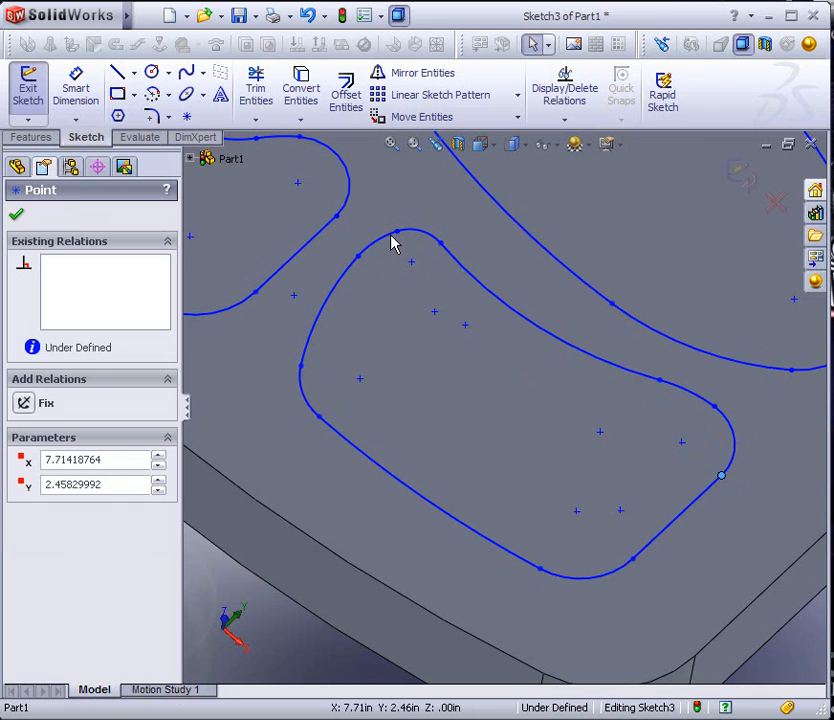
{"action": "mouse_move", "coordinate": [440, 244]}
{"action": "left_mouse_down"}
{"action": "mouse_move", "coordinate": [454, 261]}
{"action": "mouse_move", "coordinate": [450, 247]}
{"action": "left_mouse_up"}
{"action": "left_click", "coordinate": [276, 652]}
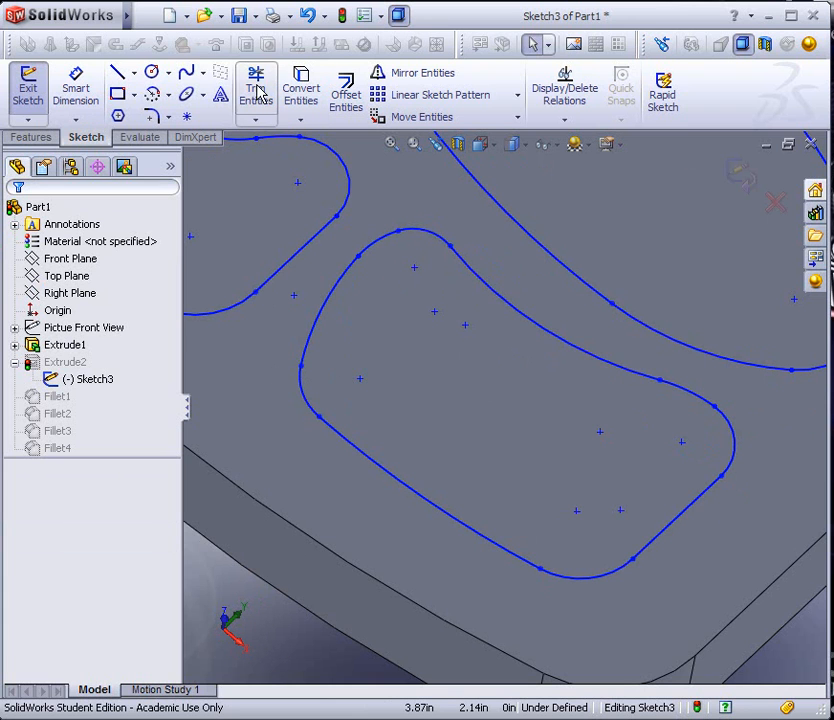
{"action": "left_click", "coordinate": [29, 92]}
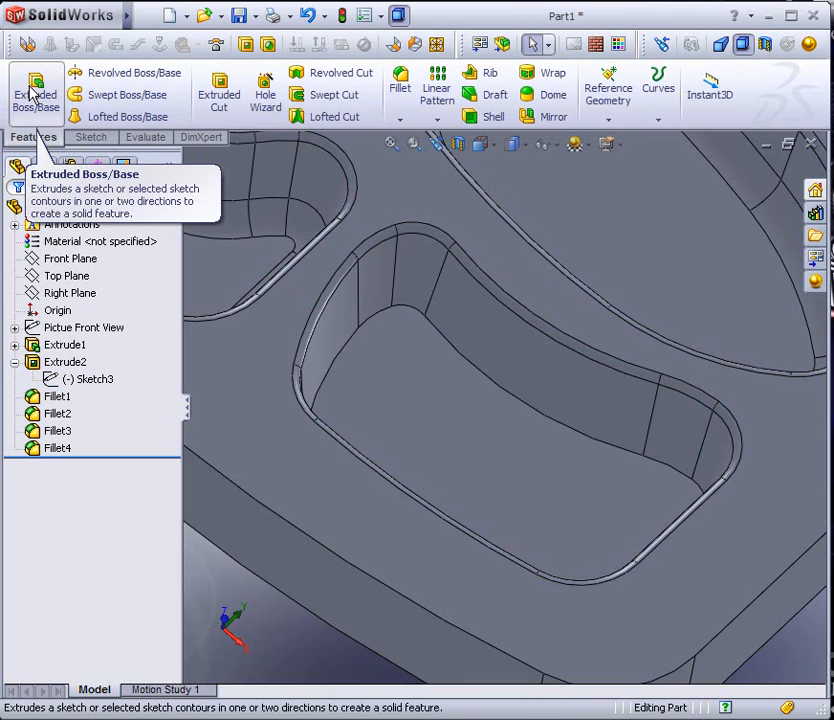
Fillet the vegetable compartment's floor edge with a constant radius of 0.22 in and tangent propagation
{"action": "left_click", "coordinate": [400, 88]}
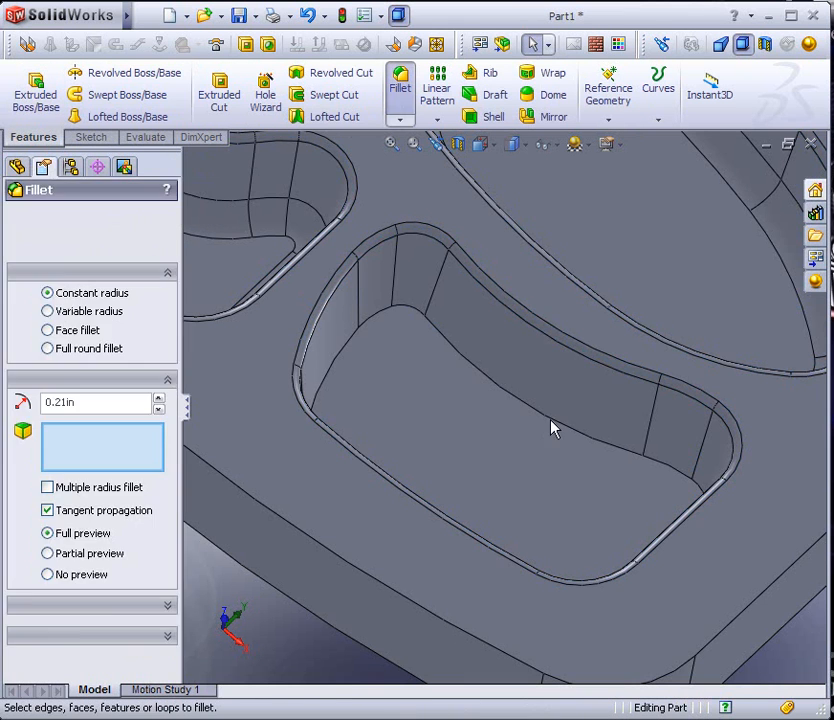
{"action": "left_click", "coordinate": [544, 418]}
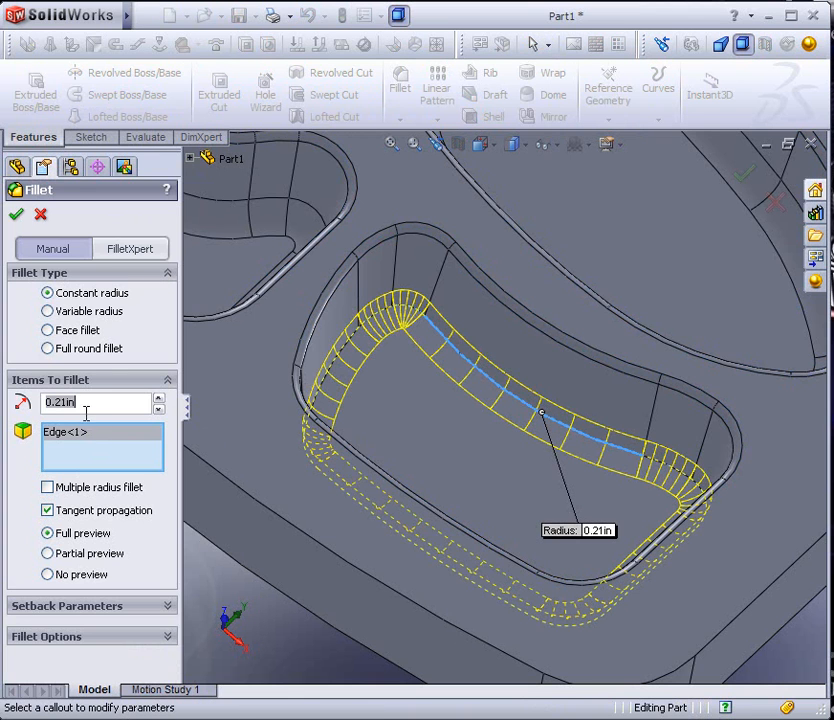
{"action": "type", "text": "."}
{"action": "type", "text": "25"}
{"action": "key", "text": "Return"}
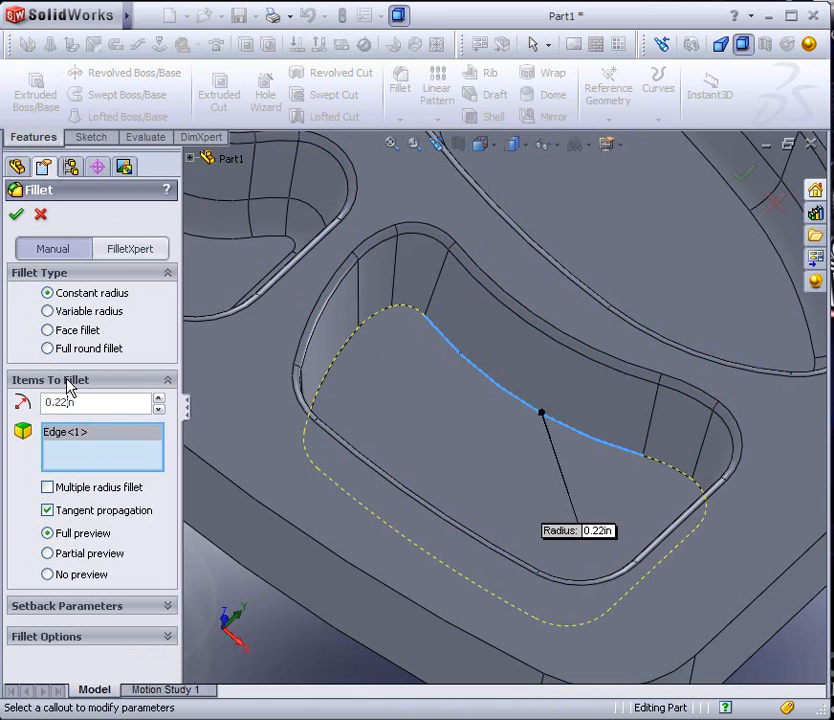
{"action": "key", "text": "Return"}
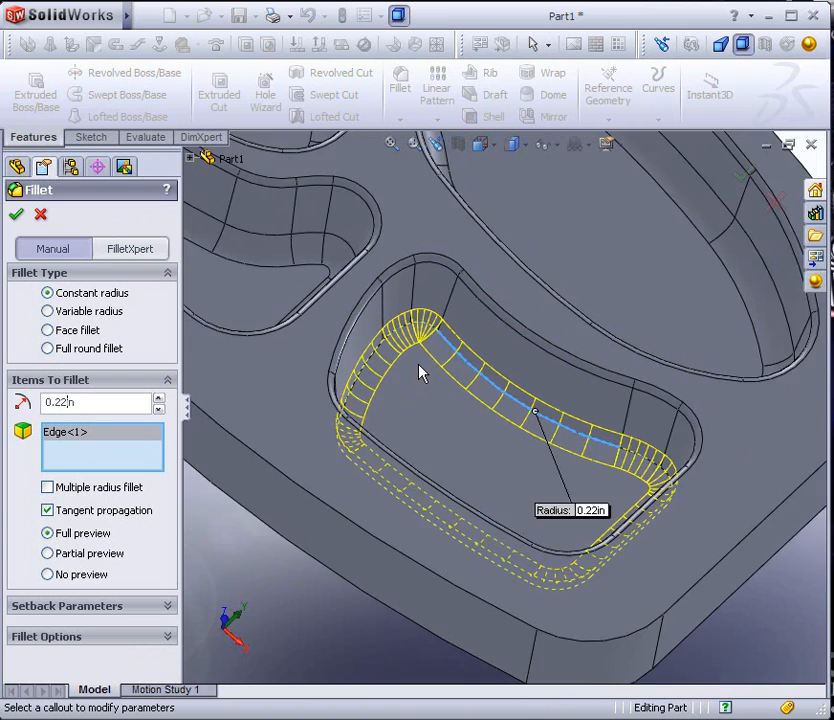
{"action": "scroll", "coordinate": [446, 353], "scroll_direction": "down", "scroll_amount": 4}
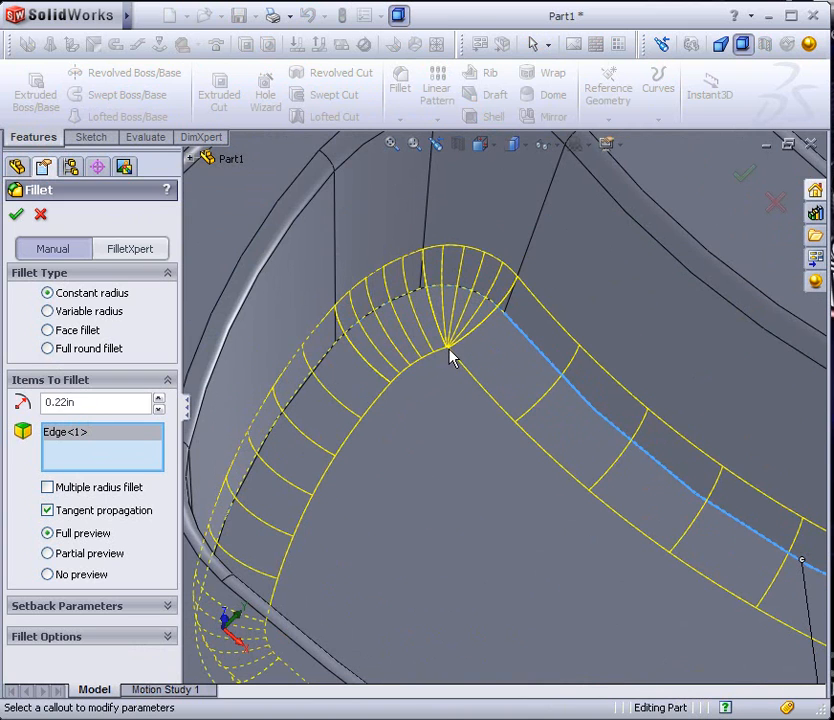
{"action": "scroll", "coordinate": [467, 404], "scroll_direction": "up", "scroll_amount": 2}
{"action": "scroll", "coordinate": [689, 573], "scroll_direction": "up", "scroll_amount": 2}
{"action": "scroll", "coordinate": [720, 560], "scroll_direction": "up", "scroll_amount": 2}
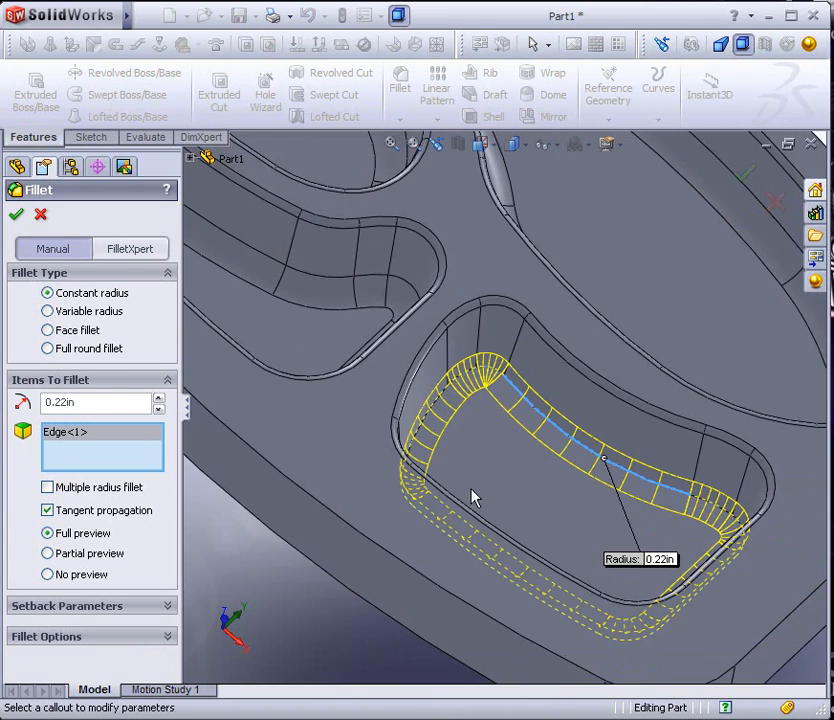
{"action": "scroll", "coordinate": [478, 391], "scroll_direction": "up", "scroll_amount": 2}
{"action": "scroll", "coordinate": [393, 331], "scroll_direction": "up", "scroll_amount": 2}
{"action": "scroll", "coordinate": [337, 313], "scroll_direction": "down", "scroll_amount": 5}
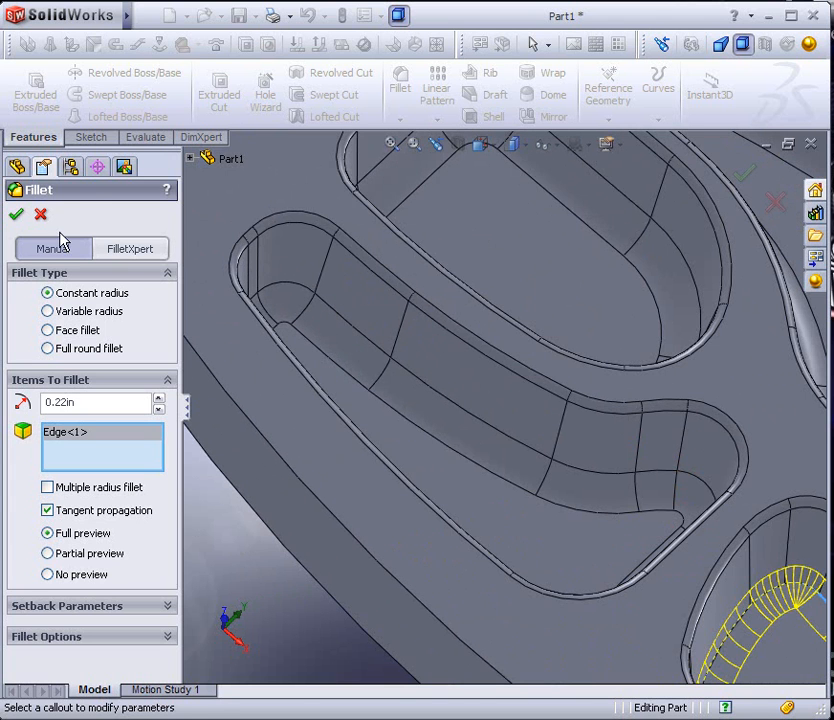
{"action": "left_click", "coordinate": [16, 214]}
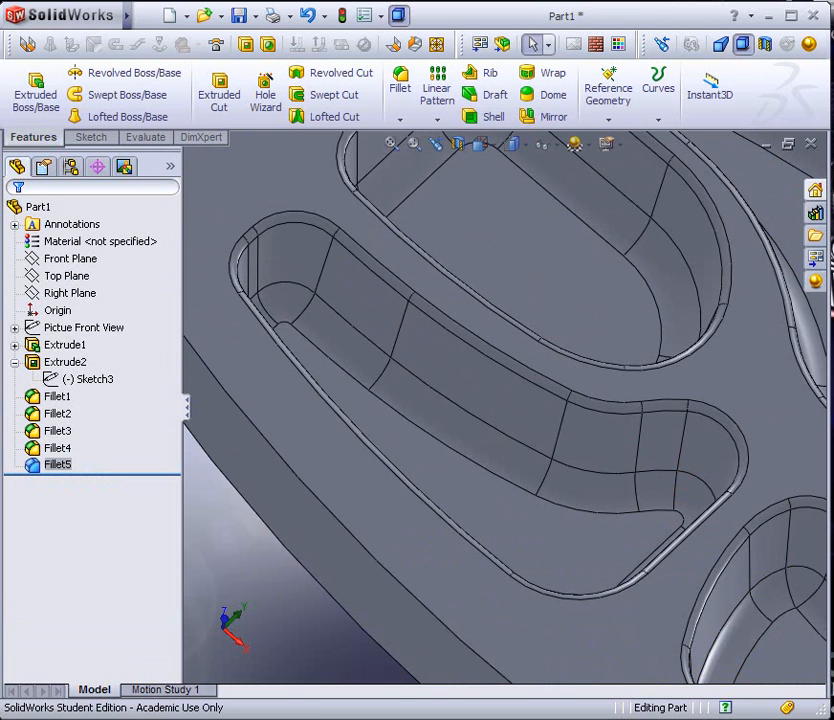
{"action": "left_click", "coordinate": [270, 612]}
Set up a shell with a 0.06 in wall thickness and pick the tray's flat underside as a face to remove
{"action": "scroll", "coordinate": [290, 608], "scroll_direction": "up", "scroll_amount": 3}
{"action": "scroll", "coordinate": [331, 573], "scroll_direction": "up", "scroll_amount": 2}
{"action": "scroll", "coordinate": [672, 451], "scroll_direction": "down", "scroll_amount": 2}
{"action": "scroll", "coordinate": [668, 452], "scroll_direction": "up", "scroll_amount": 2}
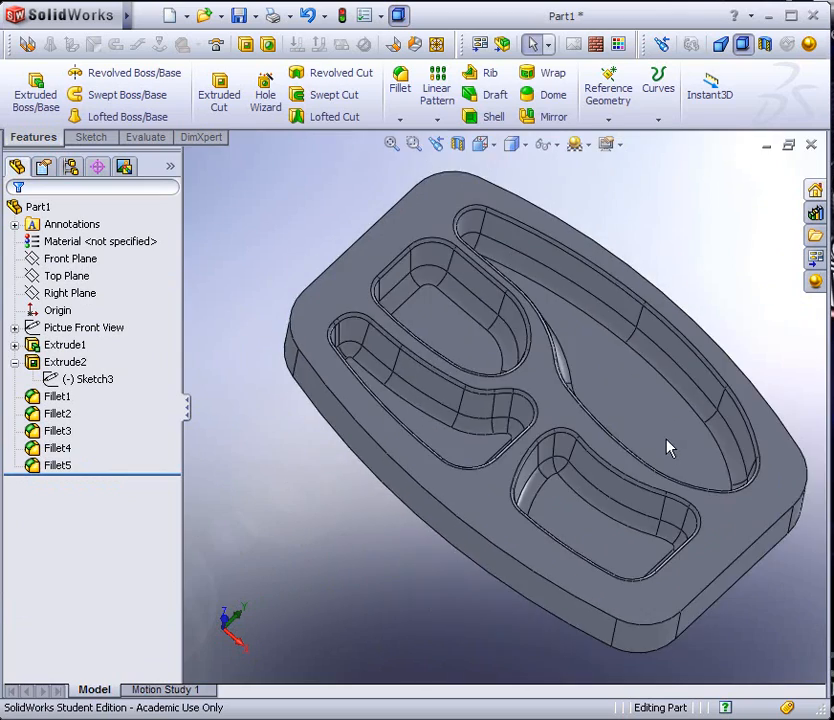
{"action": "scroll", "coordinate": [668, 452], "scroll_direction": "down", "scroll_amount": 2}
{"action": "mouse_move", "coordinate": [659, 441]}
{"action": "middle_mouse_down"}
{"action": "mouse_move", "coordinate": [588, 404]}
{"action": "mouse_move", "coordinate": [616, 398]}
{"action": "mouse_move", "coordinate": [598, 421]}
{"action": "mouse_move", "coordinate": [598, 441]}
{"action": "mouse_move", "coordinate": [590, 432]}
{"action": "mouse_move", "coordinate": [575, 452]}
{"action": "mouse_move", "coordinate": [598, 448]}
{"action": "mouse_move", "coordinate": [605, 428]}
{"action": "mouse_move", "coordinate": [596, 434]}
{"action": "mouse_move", "coordinate": [595, 425]}
{"action": "middle_mouse_up"}
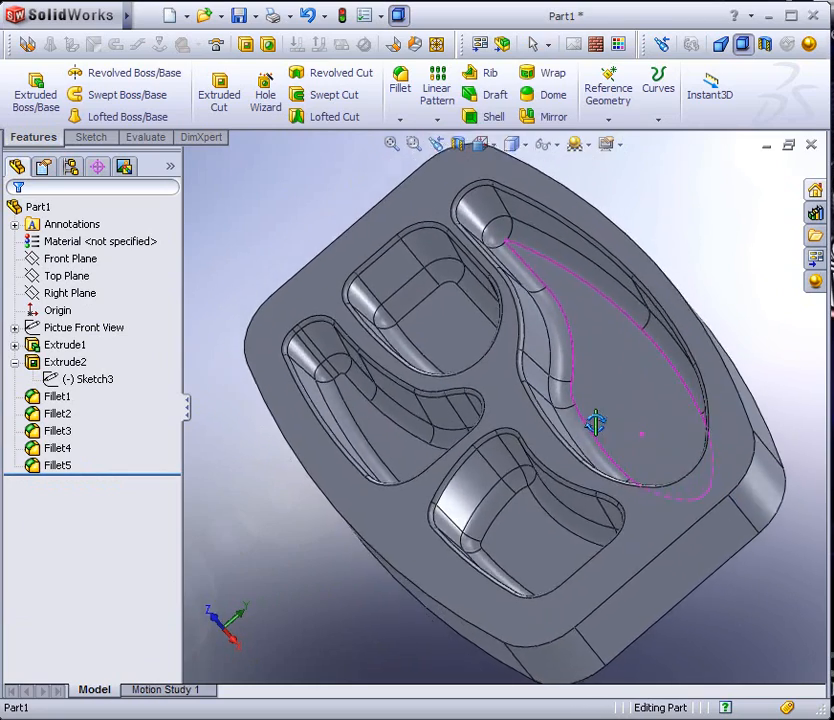
{"action": "left_click", "coordinate": [494, 117]}
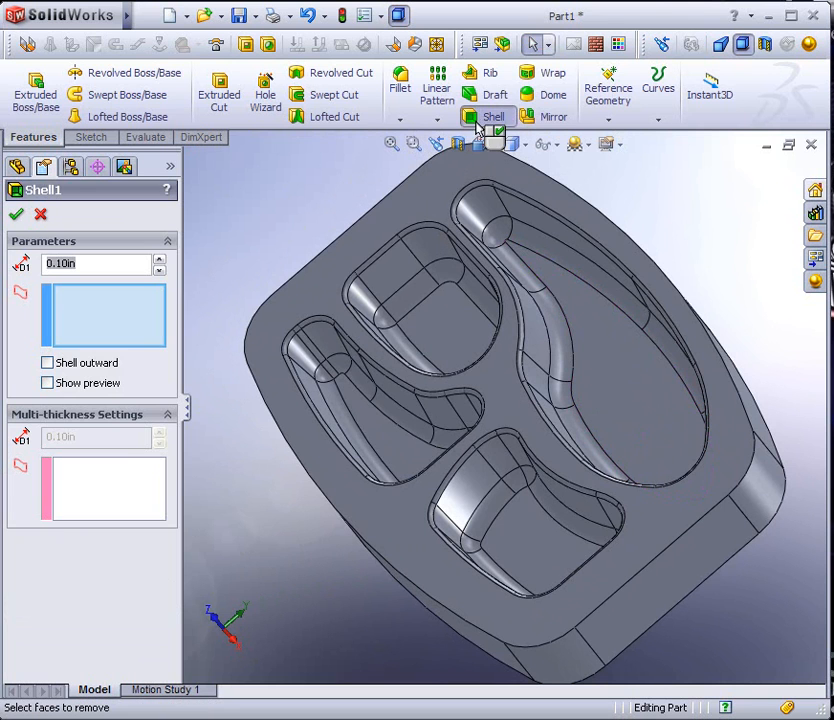
{"action": "type", "text": ".06"}
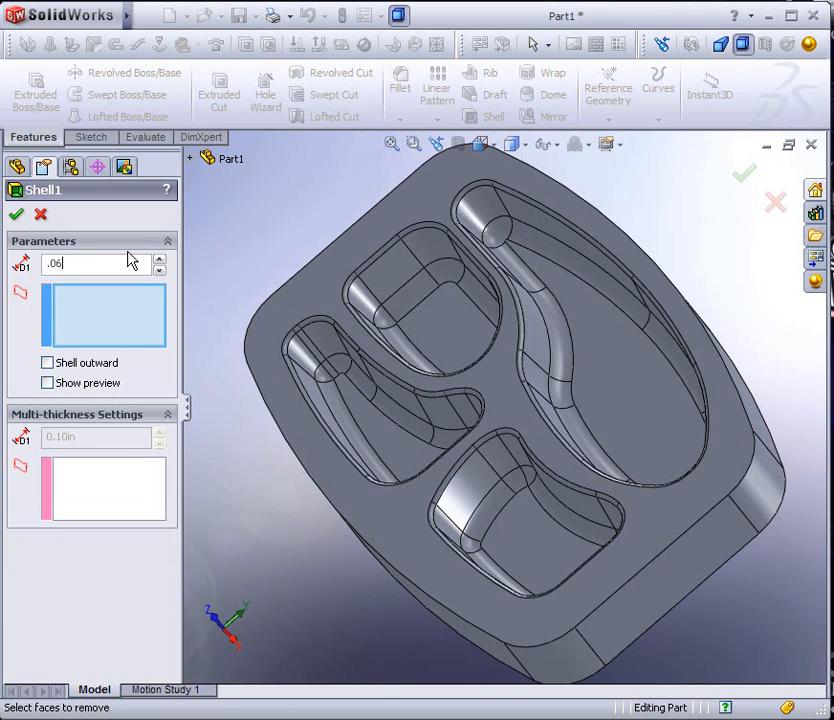
{"action": "middle_click_drag", "start_coordinate": [538, 514], "coordinate": [441, 428]}
{"action": "left_click", "coordinate": [463, 466]}
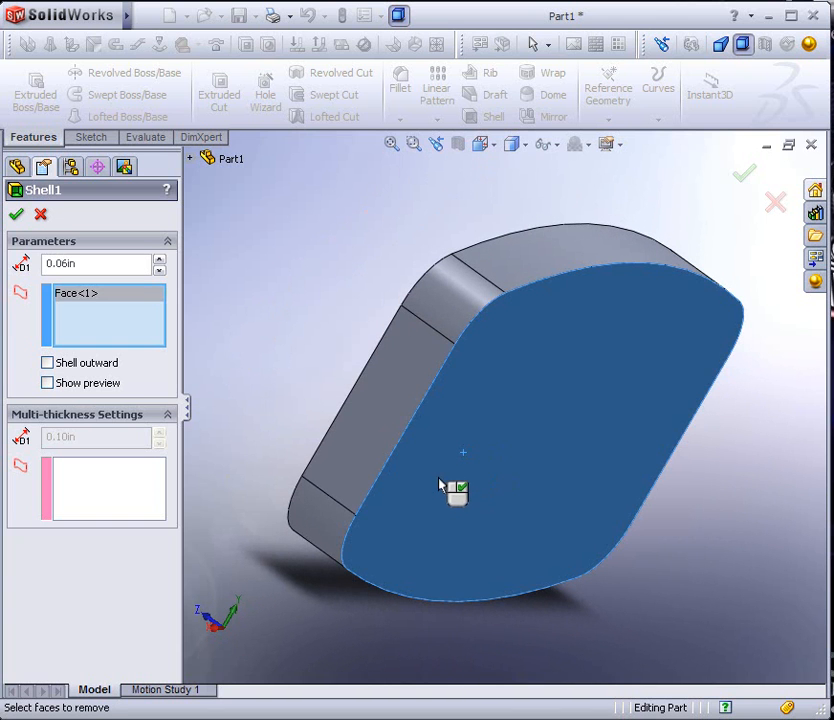
Add all outer side and corner faces around the tray's perimeter to the faces to remove, and complete the shell
{"action": "left_click", "coordinate": [398, 413]}
{"action": "left_click", "coordinate": [449, 306]}
{"action": "left_click", "coordinate": [514, 272]}
{"action": "left_click", "coordinate": [315, 512]}
{"action": "middle_click_drag", "start_coordinate": [370, 532], "coordinate": [378, 390]}
{"action": "left_click", "coordinate": [378, 389]}
{"action": "middle_click_drag", "start_coordinate": [548, 571], "coordinate": [463, 423]}
{"action": "left_click", "coordinate": [533, 635]}
{"action": "left_click", "coordinate": [642, 651]}
{"action": "left_click", "coordinate": [790, 661]}
{"action": "scroll", "coordinate": [654, 590], "scroll_direction": "up", "scroll_amount": 4}
{"action": "scroll", "coordinate": [653, 585], "scroll_direction": "down", "scroll_amount": 3}
{"action": "middle_click_drag", "start_coordinate": [617, 484], "coordinate": [515, 345]}
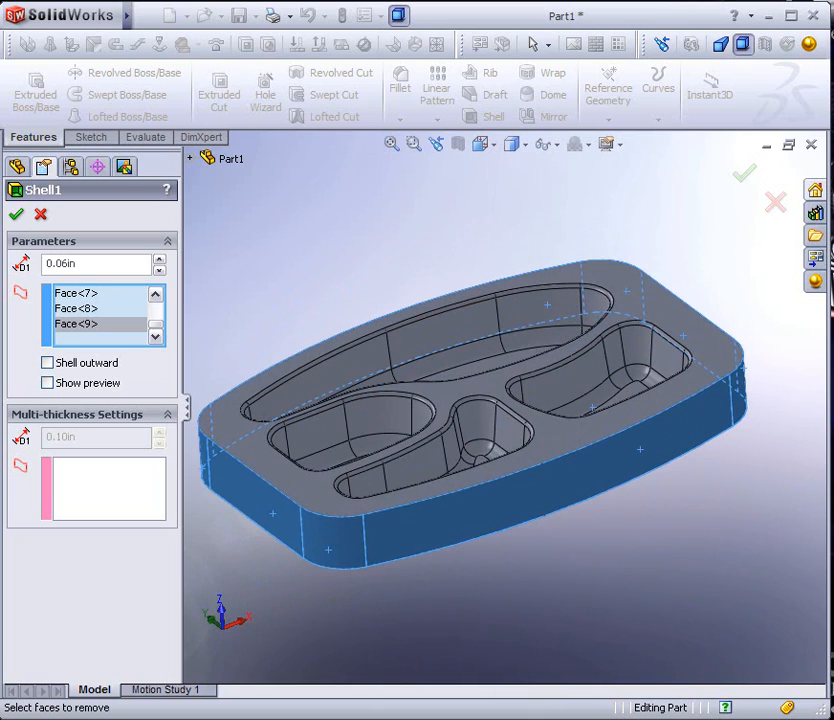
{"action": "left_click", "coordinate": [16, 214]}
{"action": "middle_click_drag", "start_coordinate": [279, 503], "coordinate": [478, 588]}
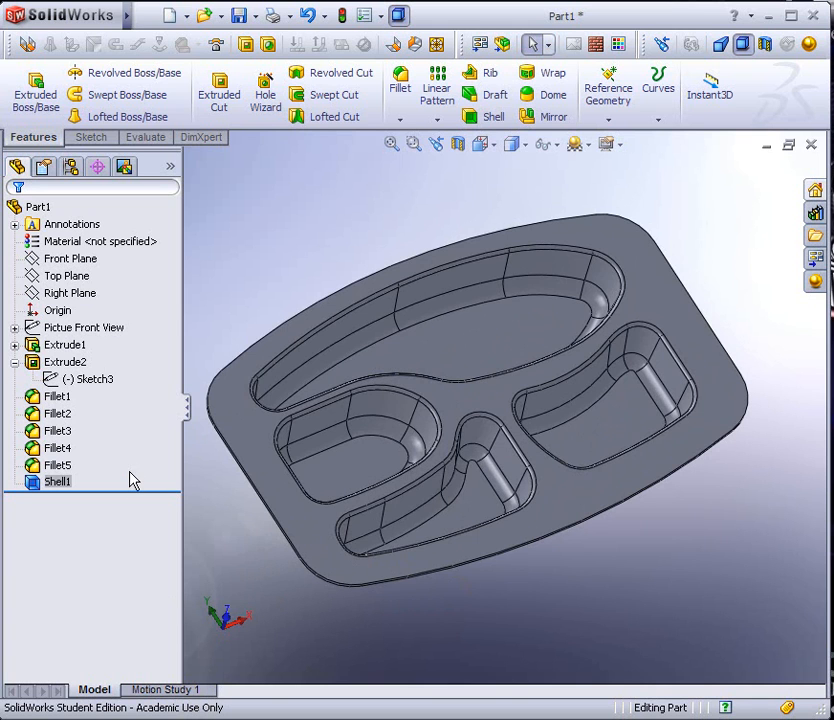
Show the Pictue Front View sketch, examine its enlarged rim detail and the plan view of the compartments, and hide it again
{"action": "right_click", "coordinate": [44, 328]}
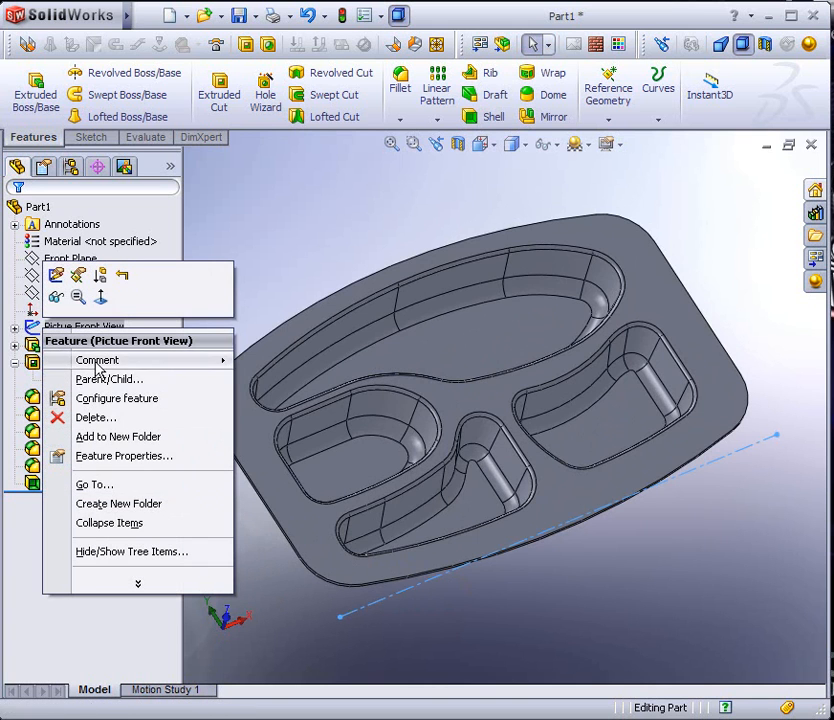
{"action": "left_click", "coordinate": [54, 298]}
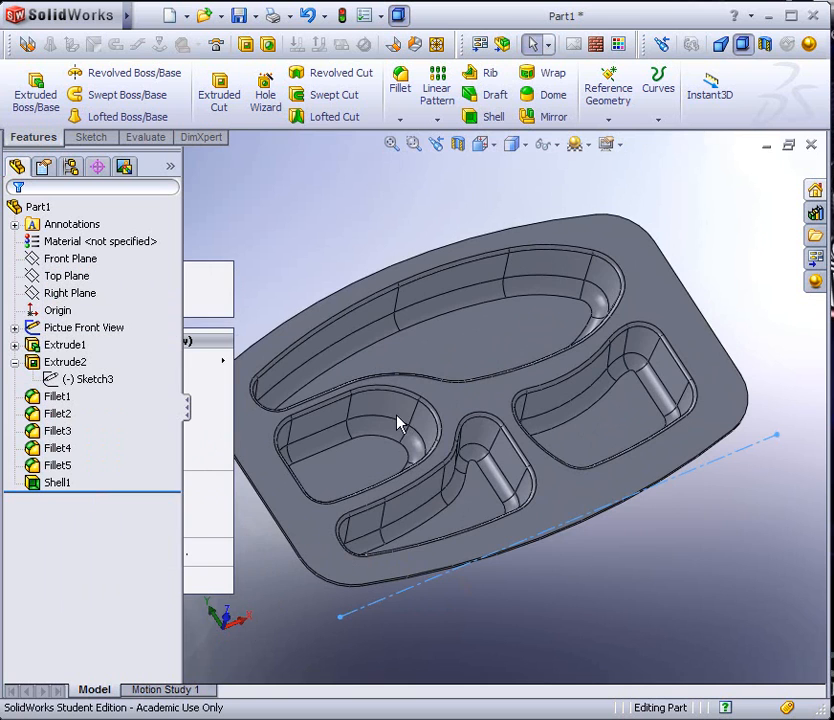
{"action": "mouse_move", "coordinate": [391, 434]}
{"action": "middle_mouse_down"}
{"action": "mouse_move", "coordinate": [432, 365]}
{"action": "mouse_move", "coordinate": [465, 364]}
{"action": "middle_mouse_up"}
{"action": "scroll", "coordinate": [465, 360], "scroll_direction": "up", "scroll_amount": 5}
{"action": "scroll", "coordinate": [401, 270], "scroll_direction": "down", "scroll_amount": 12}
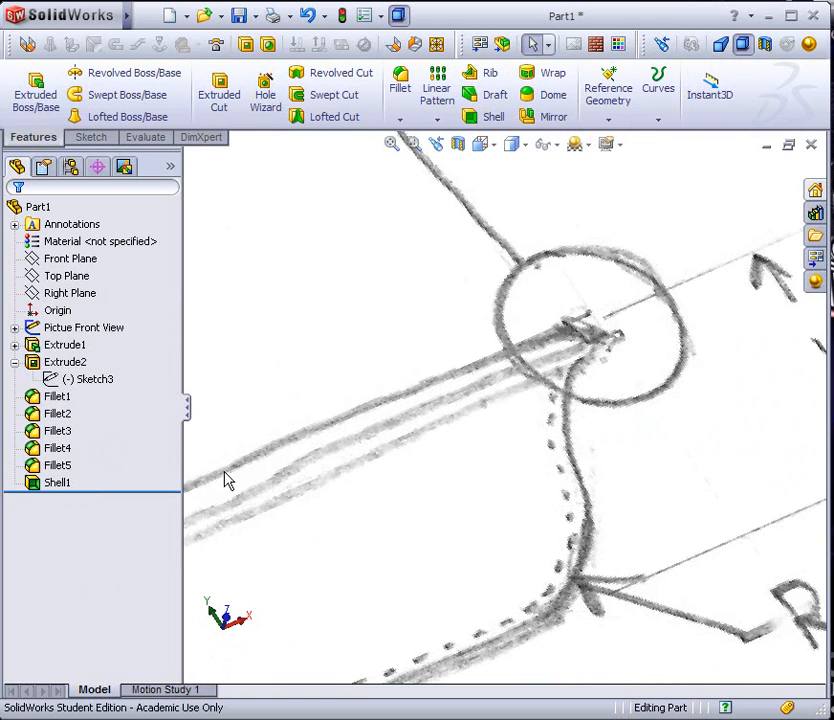
{"action": "scroll", "coordinate": [553, 423], "scroll_direction": "up", "scroll_amount": 4}
{"action": "scroll", "coordinate": [326, 262], "scroll_direction": "down", "scroll_amount": 5}
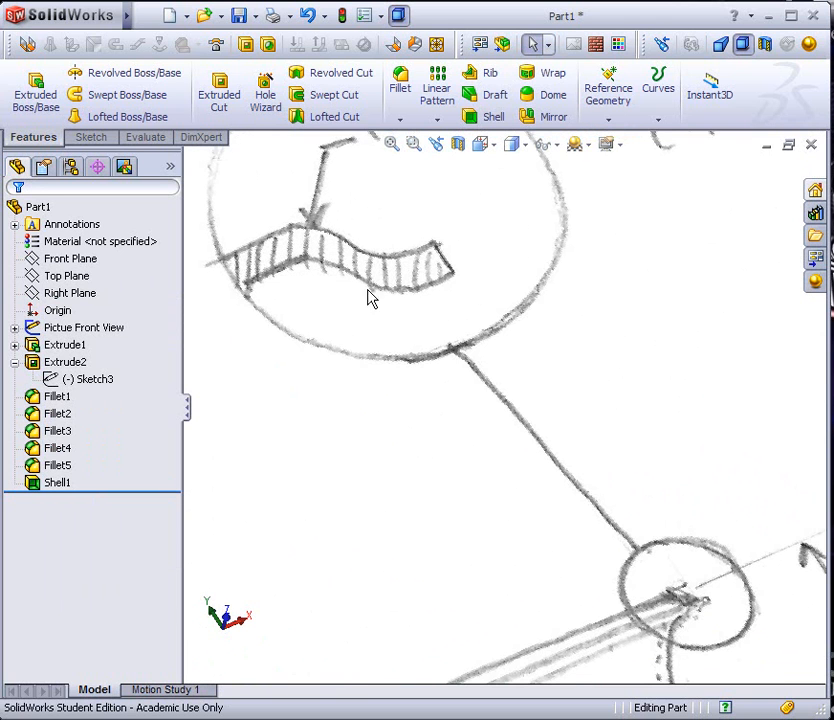
{"action": "scroll", "coordinate": [337, 490], "scroll_direction": "up", "scroll_amount": 6}
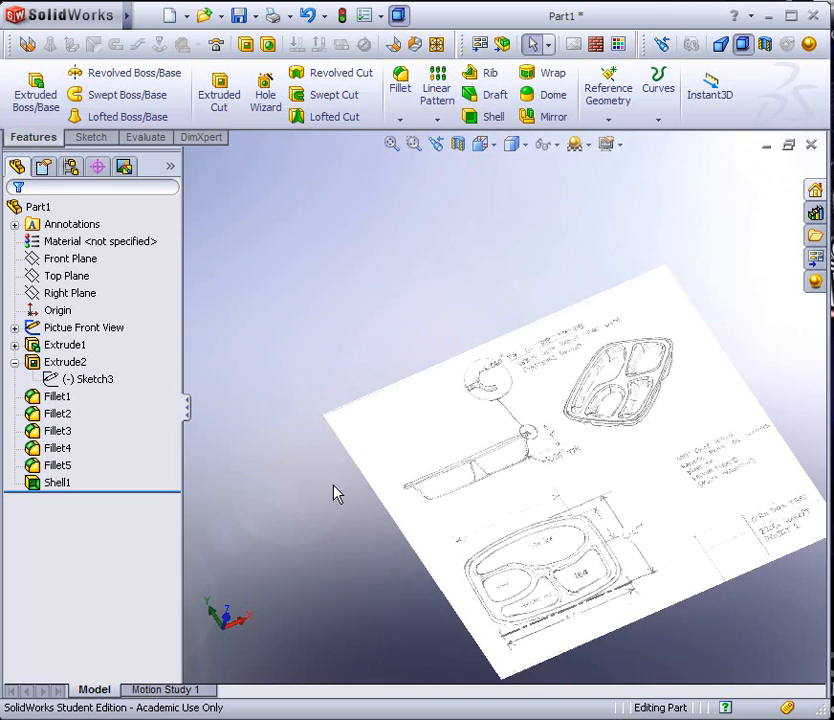
{"action": "scroll", "coordinate": [597, 612], "scroll_direction": "down", "scroll_amount": 5}
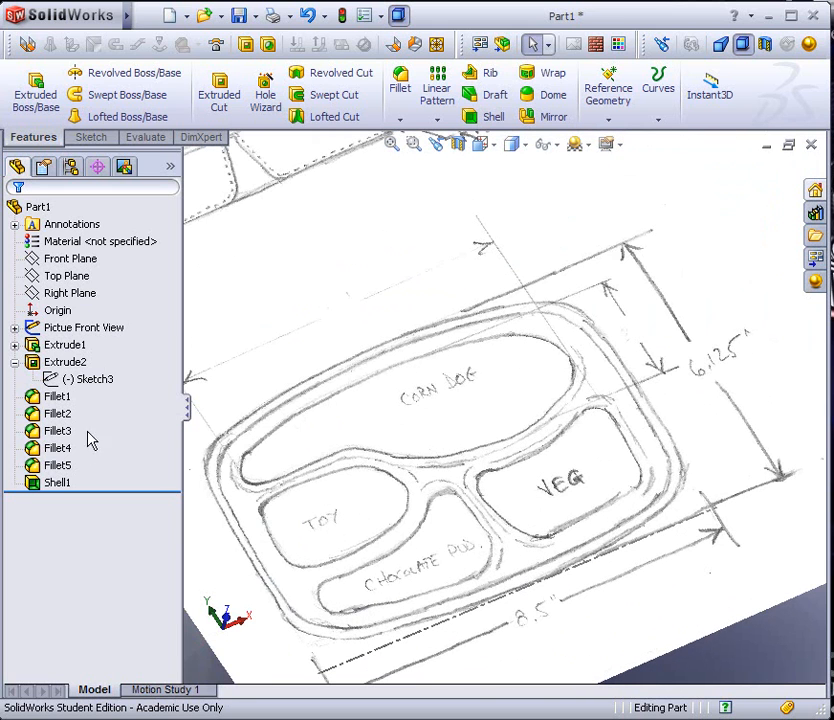
{"action": "right_click", "coordinate": [52, 334]}
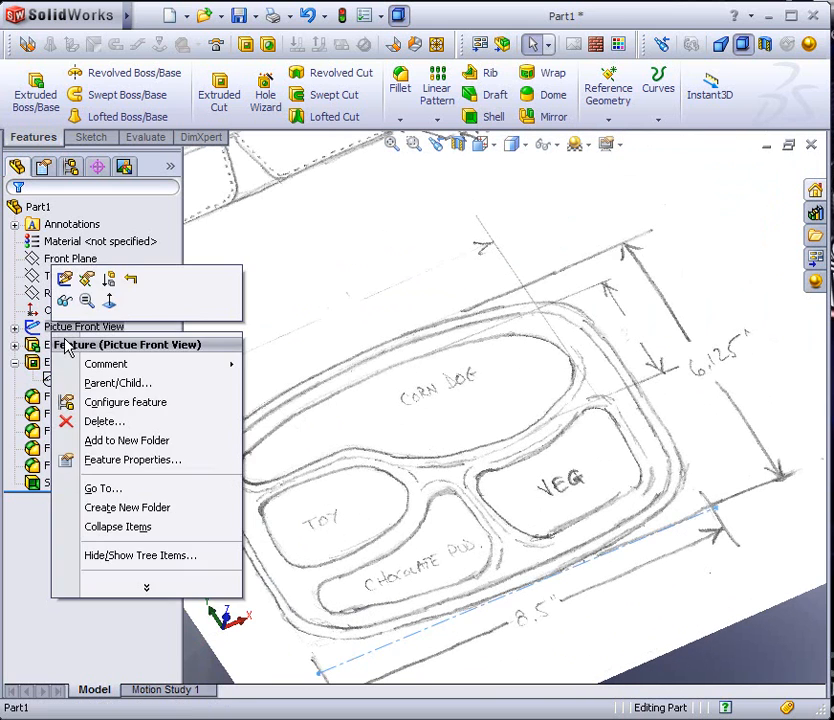
{"action": "left_click", "coordinate": [65, 298]}
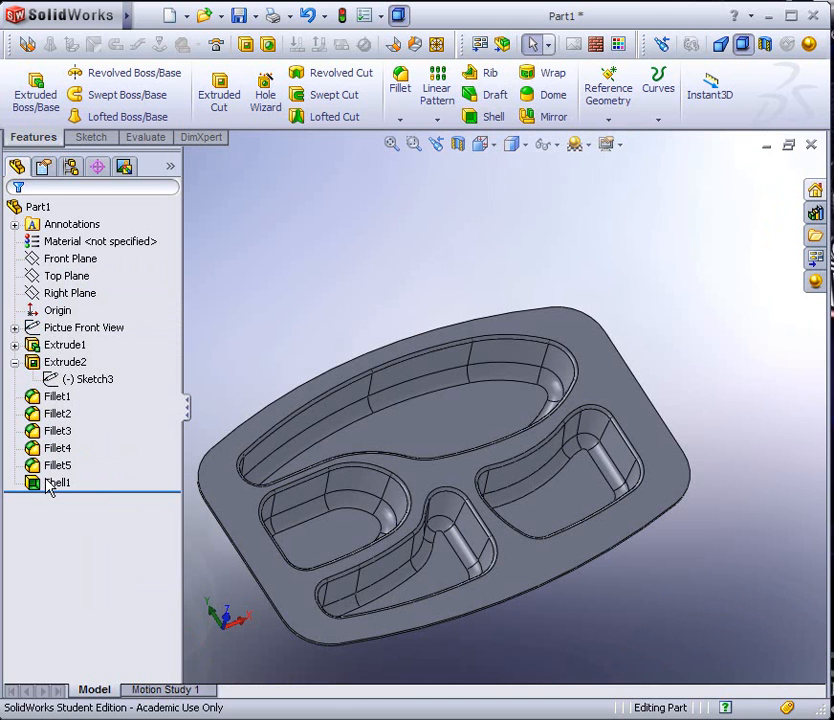
Roll the feature history back to before the shell and start a sketch on the tray's flat top face
{"action": "left_click_drag", "start_coordinate": [92, 489], "coordinate": [84, 480]}
{"action": "left_click", "coordinate": [240, 511]}
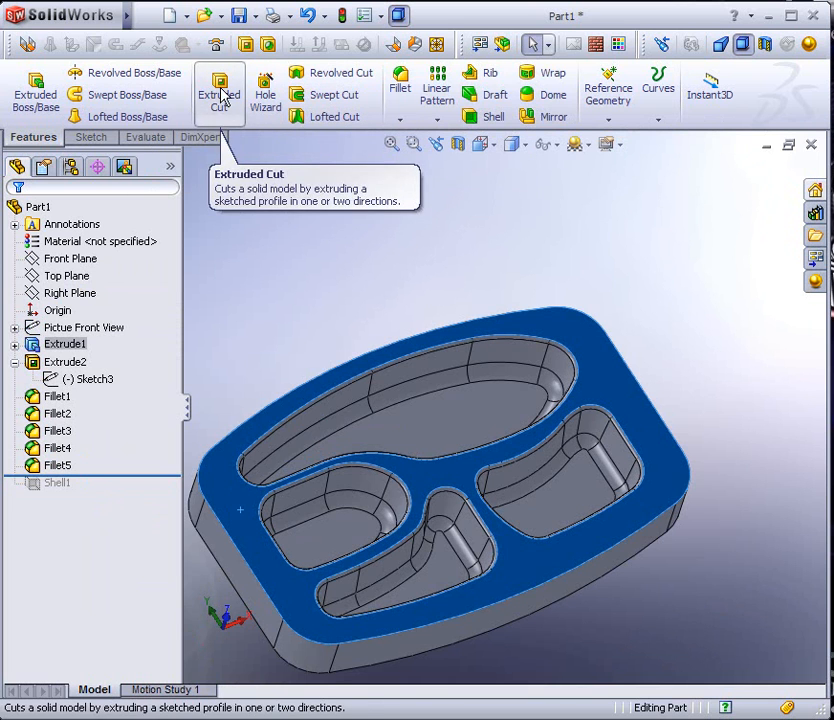
{"action": "left_click", "coordinate": [91, 137]}
{"action": "left_click", "coordinate": [32, 101]}
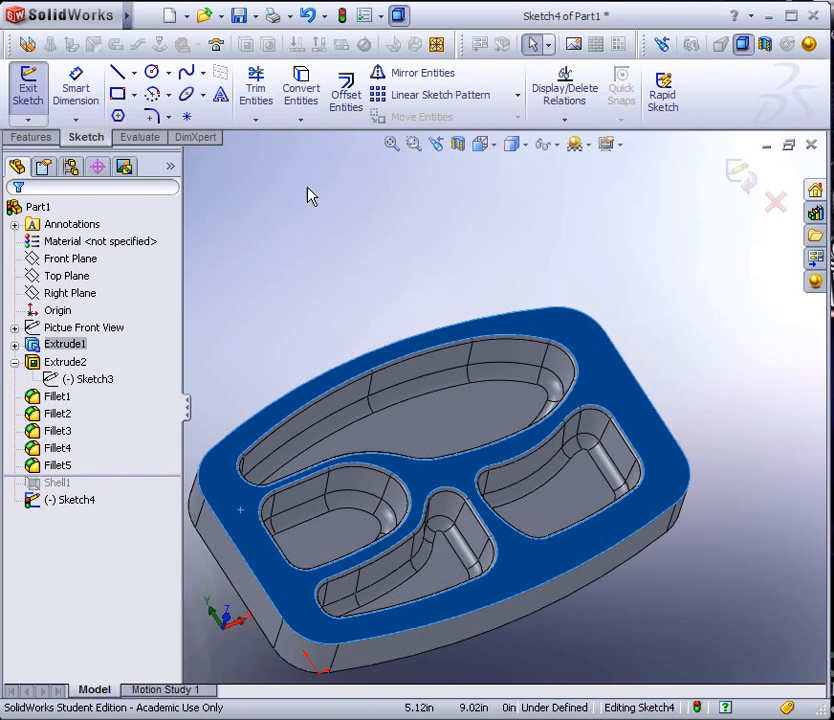
Set up a reversed 0.125 in offset of the top face, and convert the face's outer outline into the sketch
{"action": "left_click", "coordinate": [344, 104]}
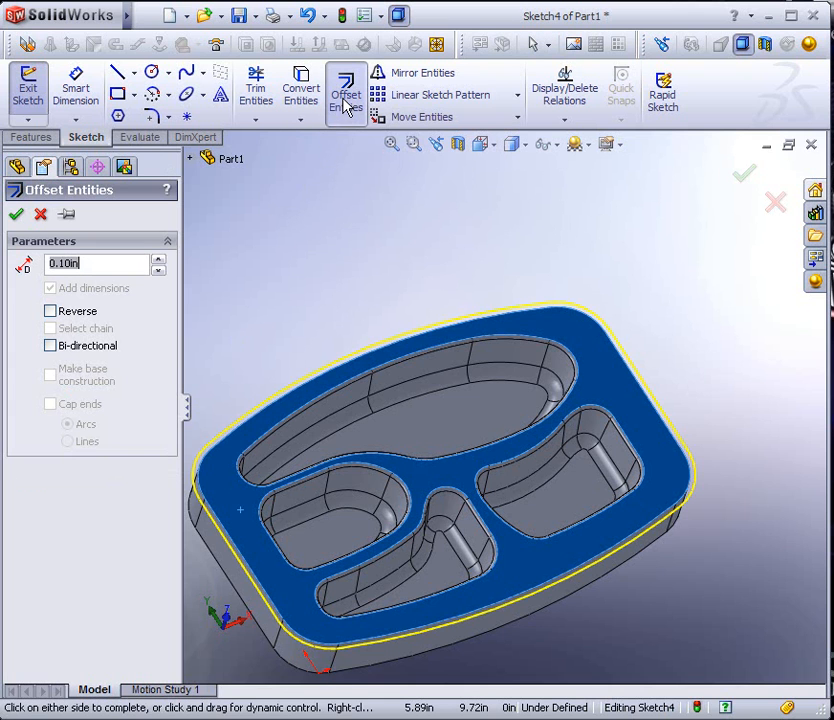
{"action": "left_click", "coordinate": [51, 312]}
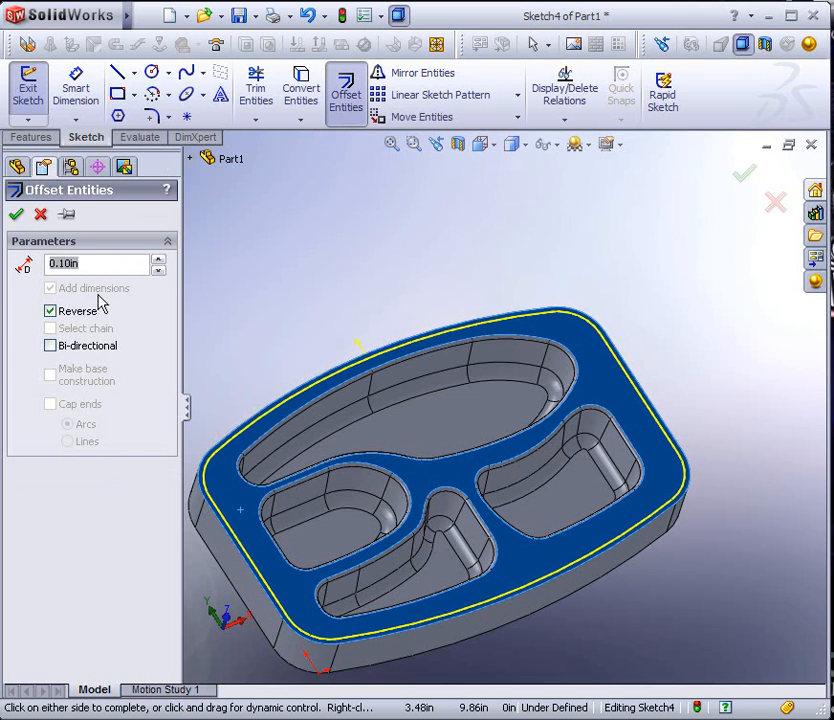
{"action": "left_click", "coordinate": [61, 263]}
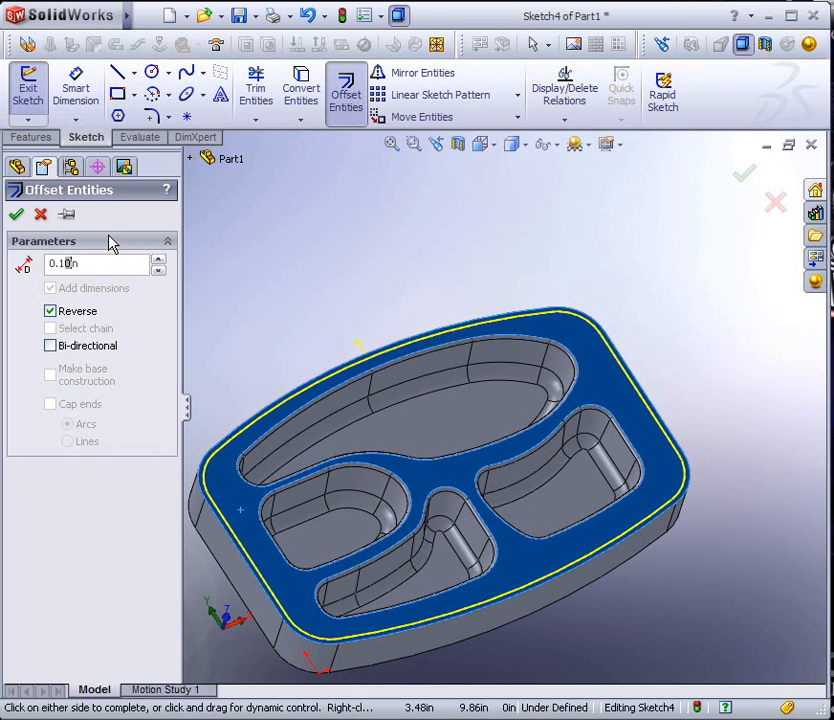
{"action": "key", "text": "Delete"}
{"action": "type", "text": "25"}
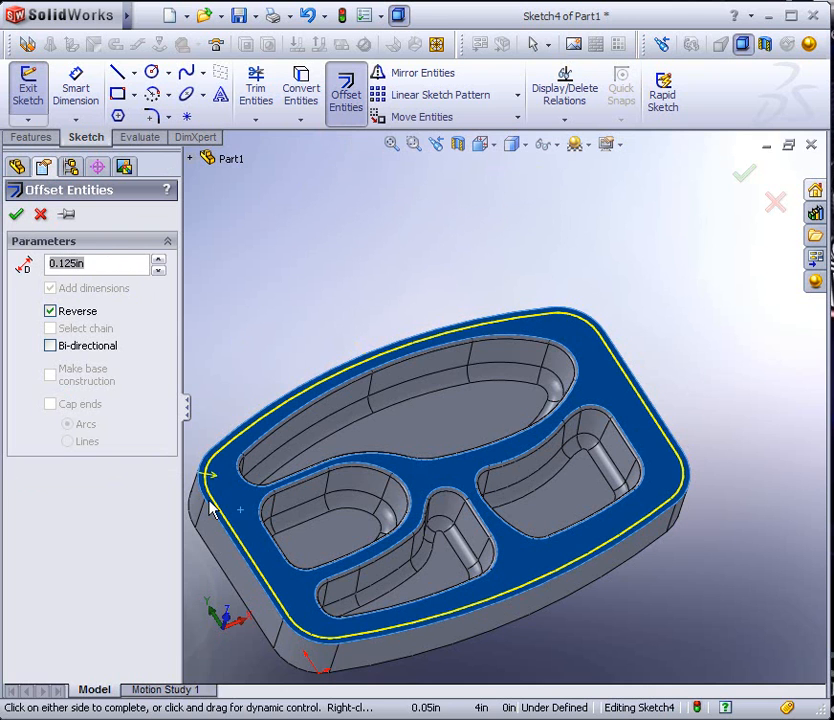
{"action": "left_click", "coordinate": [305, 92]}
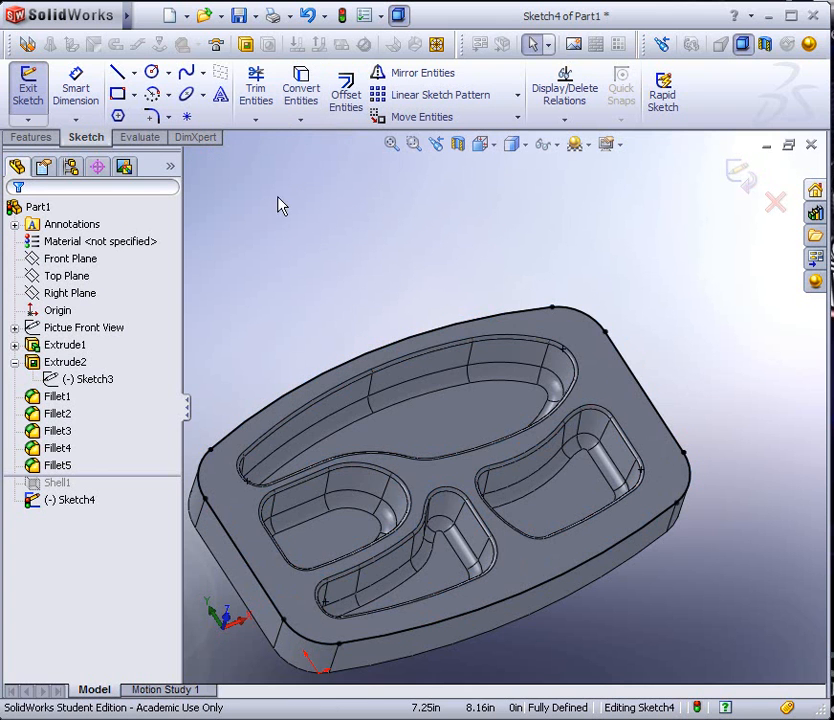
Offset the top face's outer outline inward by 0.125 in, using the reversed direction
{"action": "left_click", "coordinate": [237, 515]}
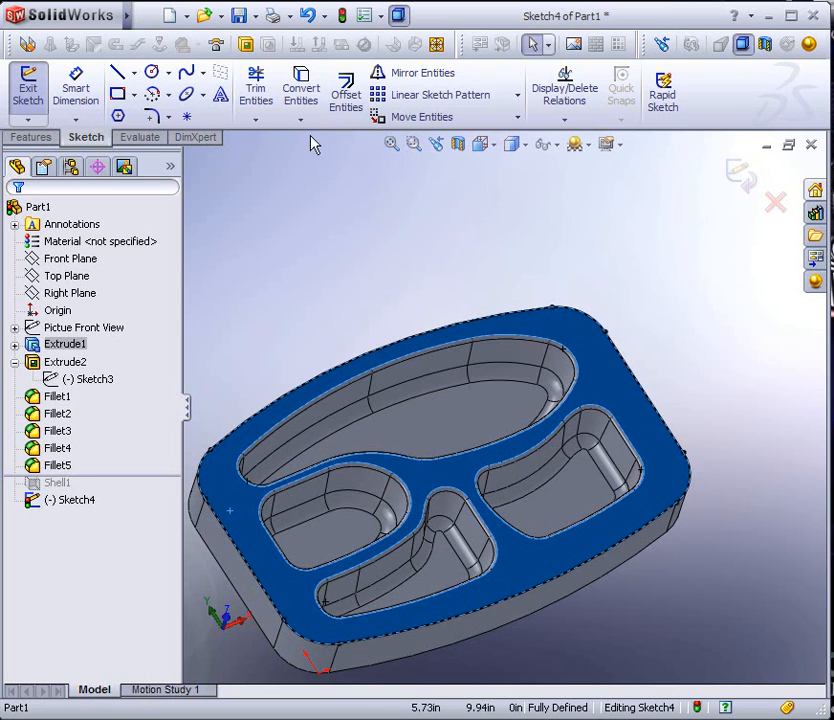
{"action": "left_click", "coordinate": [345, 93]}
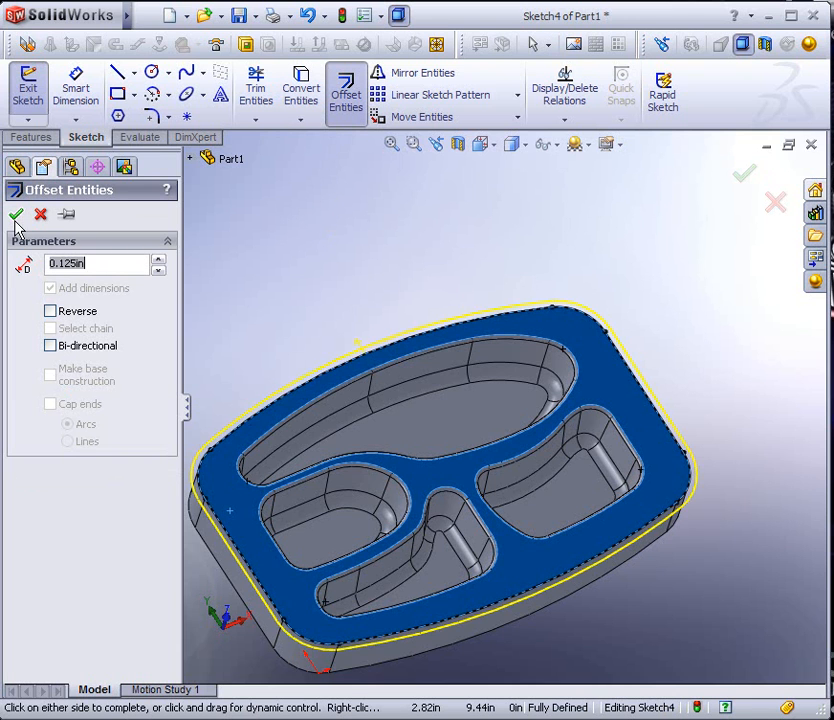
{"action": "left_click", "coordinate": [50, 312]}
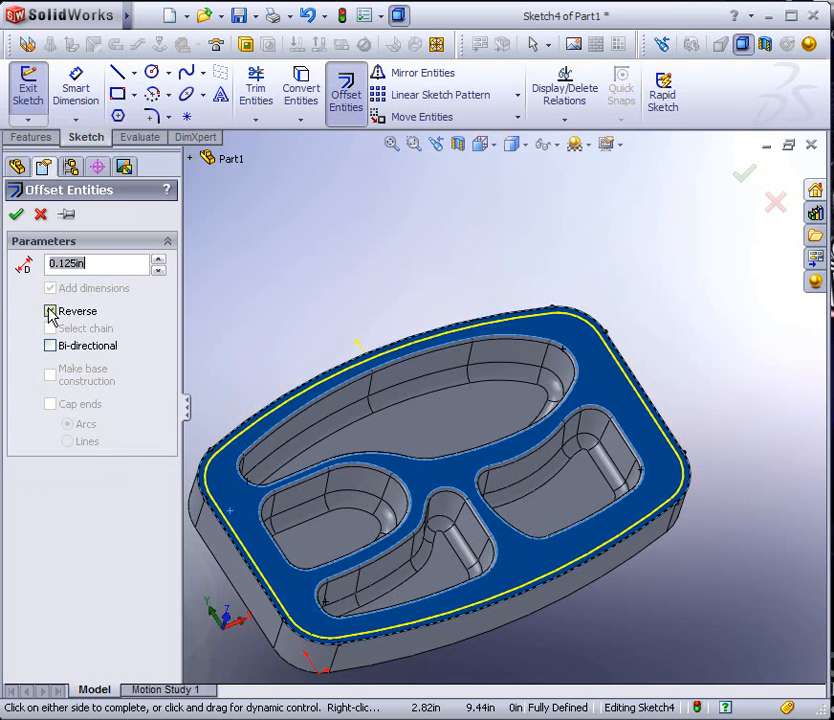
{"action": "left_click", "coordinate": [16, 214]}
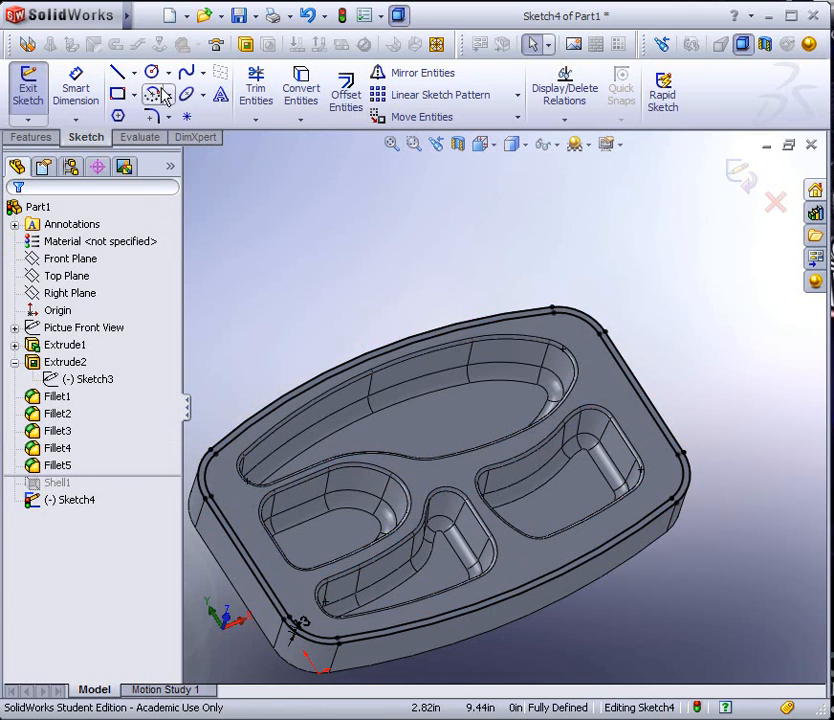
{"action": "left_click", "coordinate": [118, 95]}
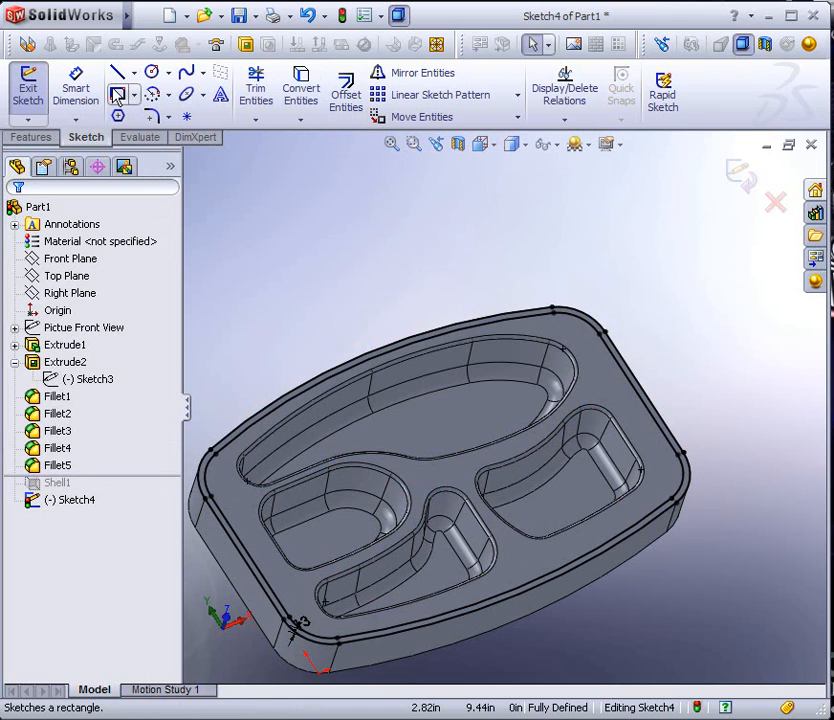
Cut the narrow band between the two outlines with a blind Extruded Cut 0.10 in deep, forming a step around the rim
{"action": "left_click", "coordinate": [31, 137]}
{"action": "left_click", "coordinate": [221, 92]}
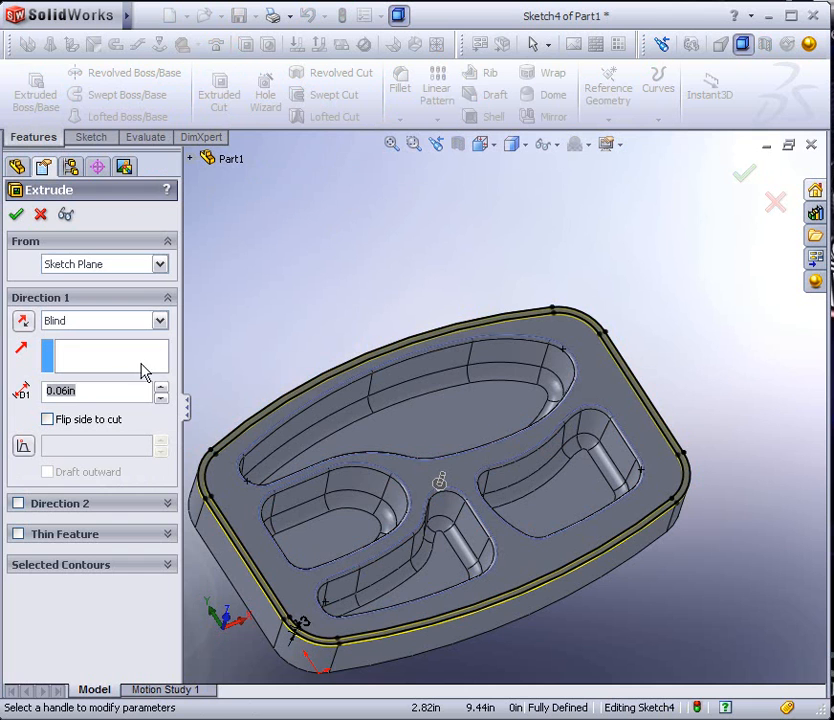
{"action": "middle_click_drag", "start_coordinate": [205, 382], "coordinate": [264, 244]}
{"action": "left_click", "coordinate": [76, 392]}
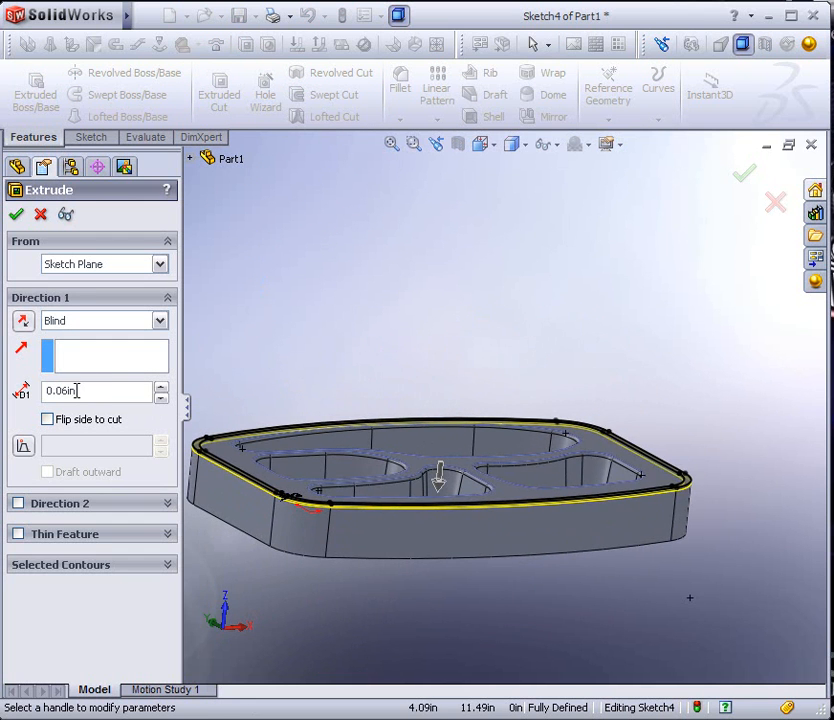
{"action": "left_click_drag", "start_coordinate": [78, 391], "coordinate": [62, 390]}
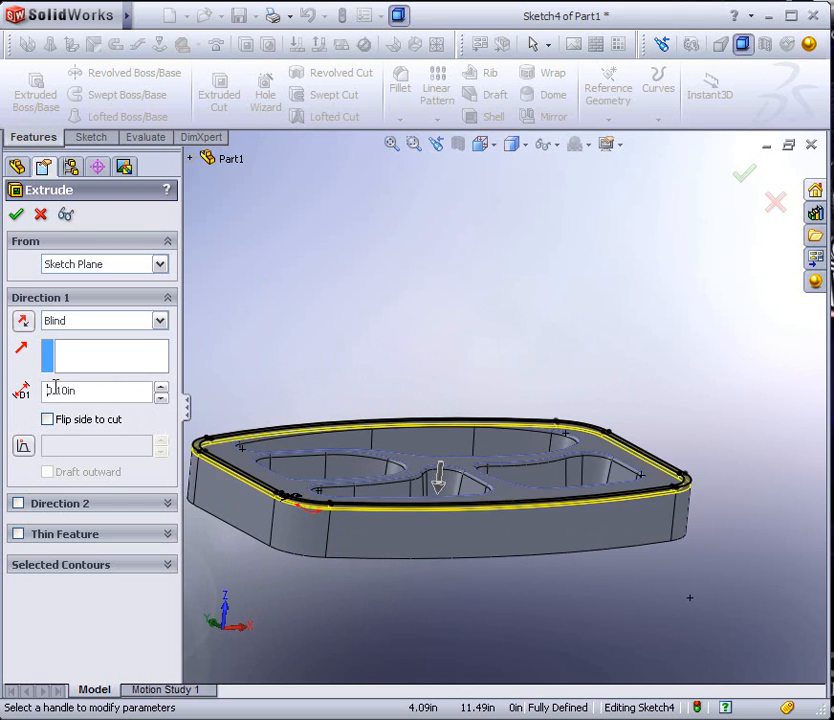
{"action": "key", "text": "Return"}
Fillet the lower inside edge of the rim step with a constant radius of 0.06 in and tangent propagation
{"action": "middle_click_drag", "start_coordinate": [338, 366], "coordinate": [334, 458]}
{"action": "scroll", "coordinate": [336, 461], "scroll_direction": "up", "scroll_amount": 2}
{"action": "middle_click_drag", "start_coordinate": [388, 460], "coordinate": [415, 430]}
{"action": "scroll", "coordinate": [393, 434], "scroll_direction": "down", "scroll_amount": 4}
{"action": "scroll", "coordinate": [312, 489], "scroll_direction": "up", "scroll_amount": 3}
{"action": "scroll", "coordinate": [312, 493], "scroll_direction": "down", "scroll_amount": 6}
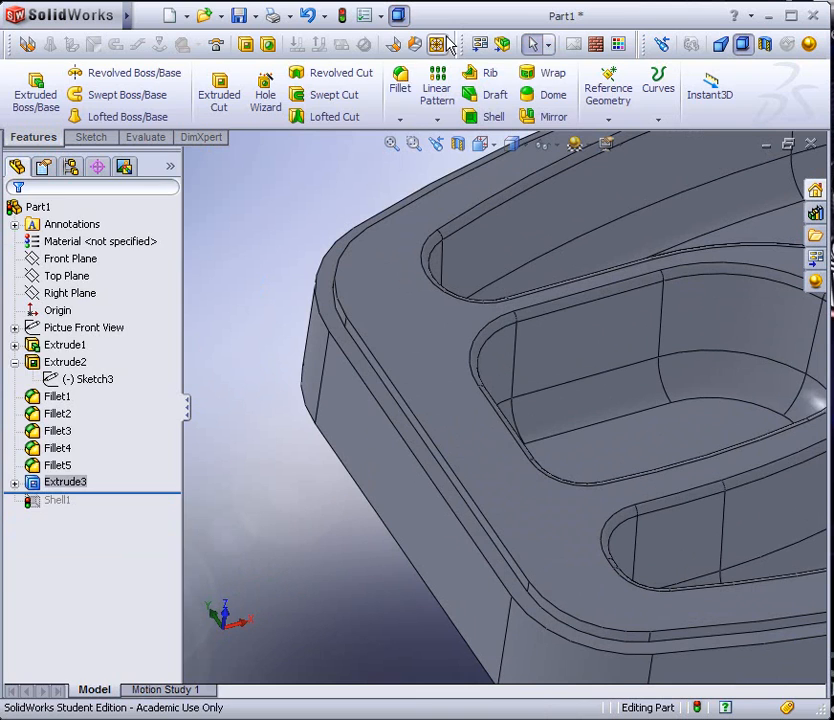
{"action": "left_click", "coordinate": [399, 84]}
{"action": "type", "text": ".06"}
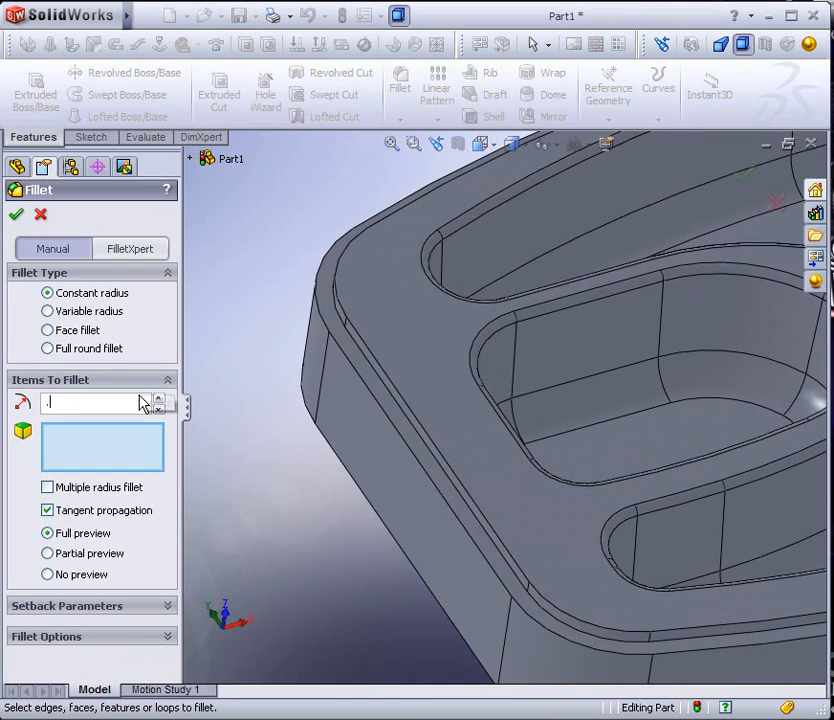
{"action": "left_click", "coordinate": [421, 437]}
{"action": "key", "text": "Return"}
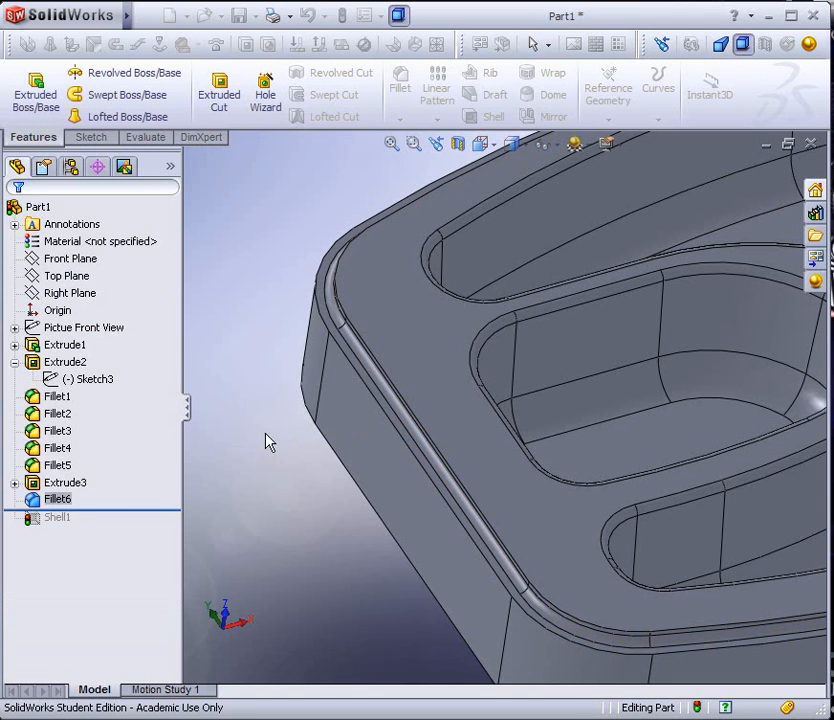
Fillet the upper edge of the rim step with a constant radius of 0.06 in and tangent propagation
{"action": "left_click", "coordinate": [408, 82]}
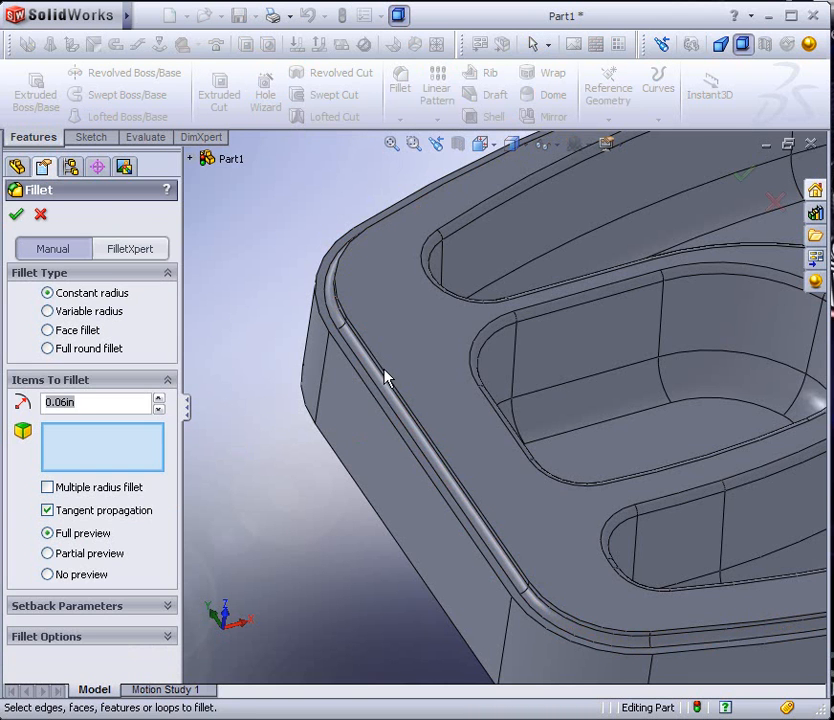
{"action": "left_click", "coordinate": [384, 376]}
{"action": "key", "text": "Return"}
Roll the feature history forward past the shell so the tray is shelled again with the stepped rim
{"action": "scroll", "coordinate": [294, 380], "scroll_direction": "up", "scroll_amount": 3}
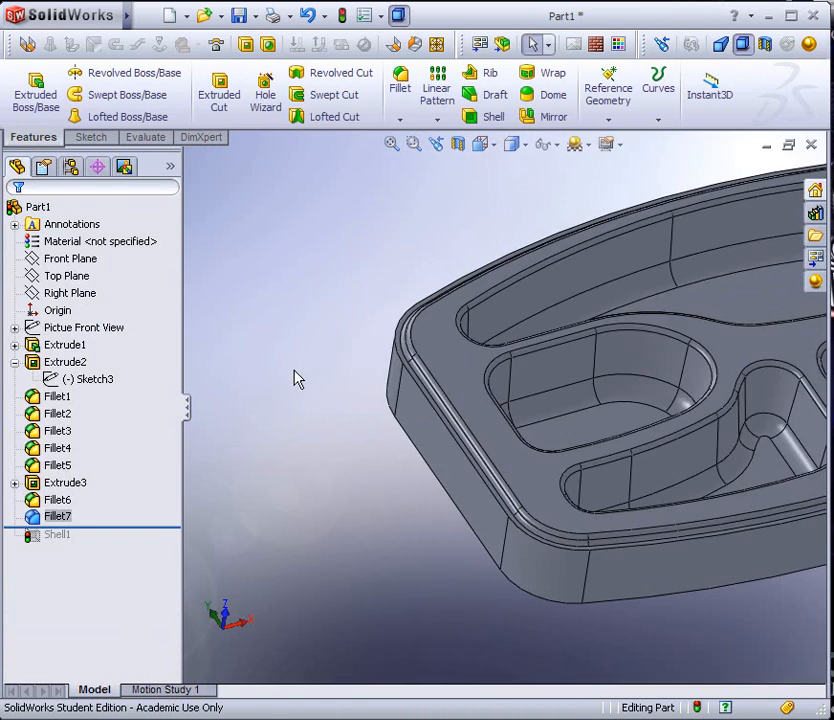
{"action": "scroll", "coordinate": [563, 412], "scroll_direction": "up", "scroll_amount": 2}
{"action": "left_click_drag", "start_coordinate": [87, 530], "coordinate": [87, 545]}
{"action": "scroll", "coordinate": [429, 447], "scroll_direction": "up", "scroll_amount": 2}
Examine the shelled tray from several angles, checking the stepped rim, the fillets and the compartments
{"action": "middle_click_drag", "start_coordinate": [429, 447], "coordinate": [421, 421]}
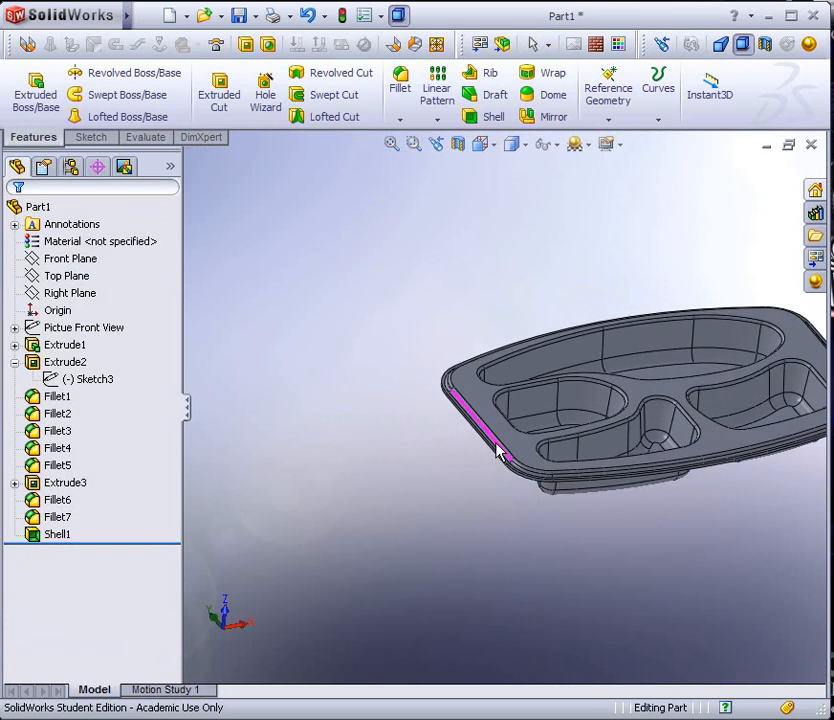
{"action": "scroll", "coordinate": [421, 421], "scroll_direction": "up", "scroll_amount": 3}
{"action": "scroll", "coordinate": [654, 432], "scroll_direction": "down", "scroll_amount": 8}
{"action": "middle_click_drag", "start_coordinate": [517, 375], "coordinate": [384, 417]}
{"action": "scroll", "coordinate": [445, 450], "scroll_direction": "down", "scroll_amount": 2}
{"action": "mouse_move", "coordinate": [445, 450]}
{"action": "middle_mouse_down"}
{"action": "mouse_move", "coordinate": [456, 452]}
{"action": "mouse_move", "coordinate": [456, 480]}
{"action": "mouse_move", "coordinate": [437, 456]}
{"action": "middle_mouse_up"}
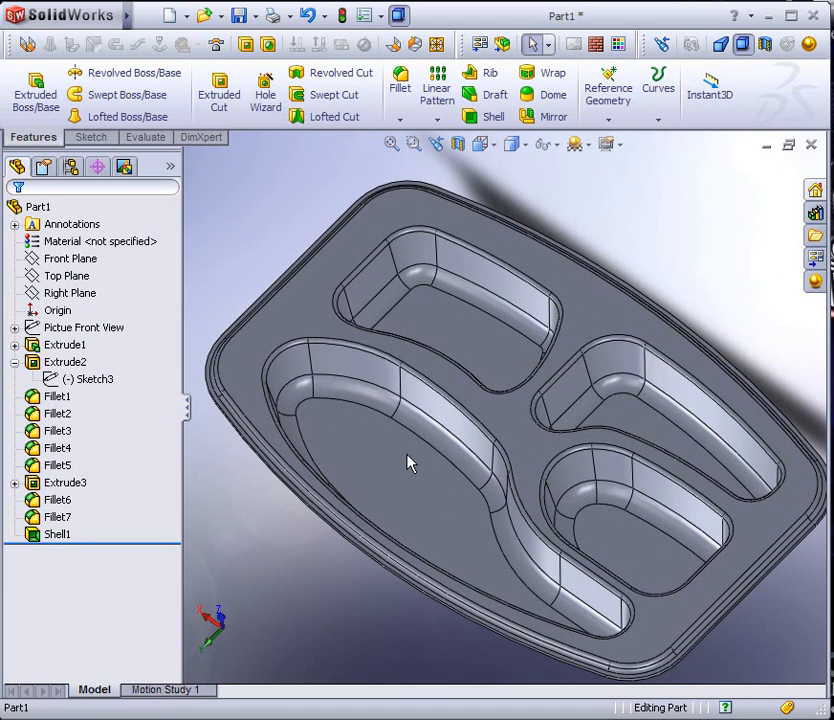
{"action": "middle_click_drag", "start_coordinate": [407, 476], "coordinate": [458, 447]}
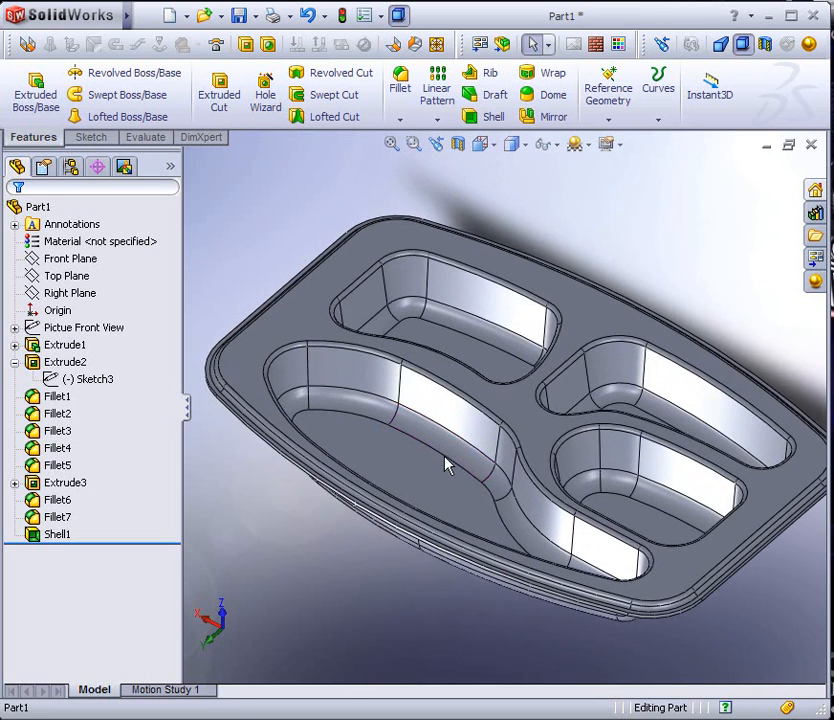
{"action": "scroll", "coordinate": [458, 447], "scroll_direction": "up", "scroll_amount": 2}
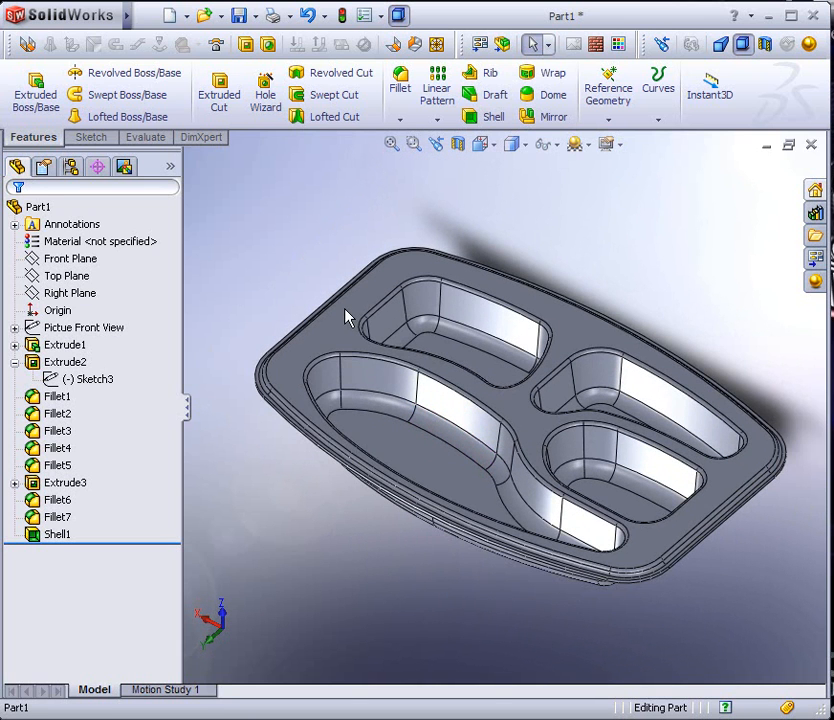